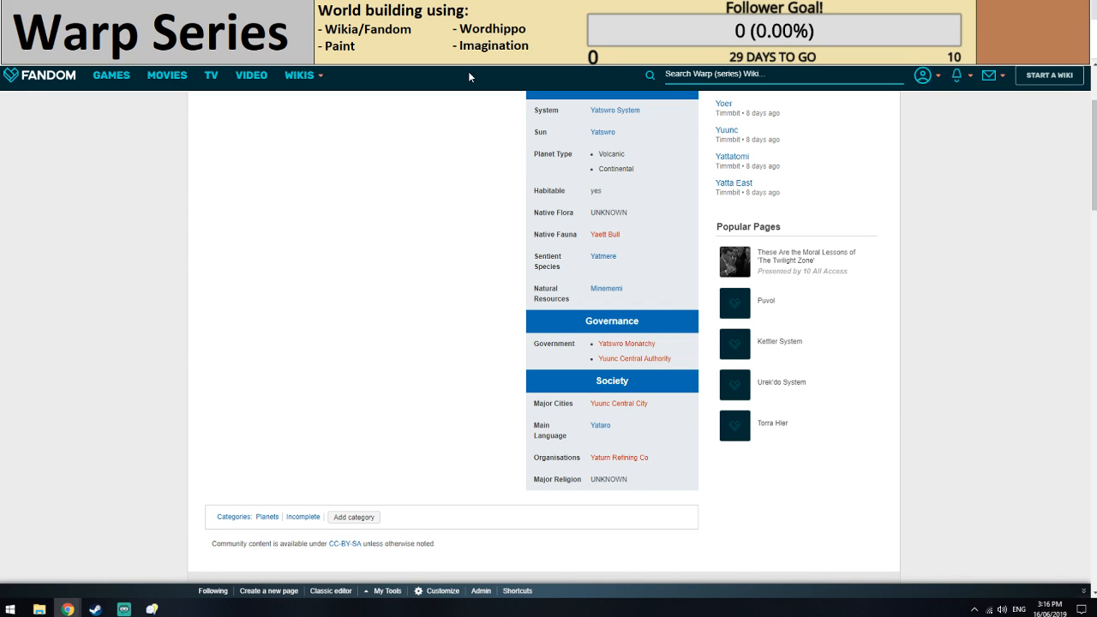
Review the infobox details on the Yattatomi and Yuunc planet pages and the other open Yatswro System planet page.
left_click(368, 9)
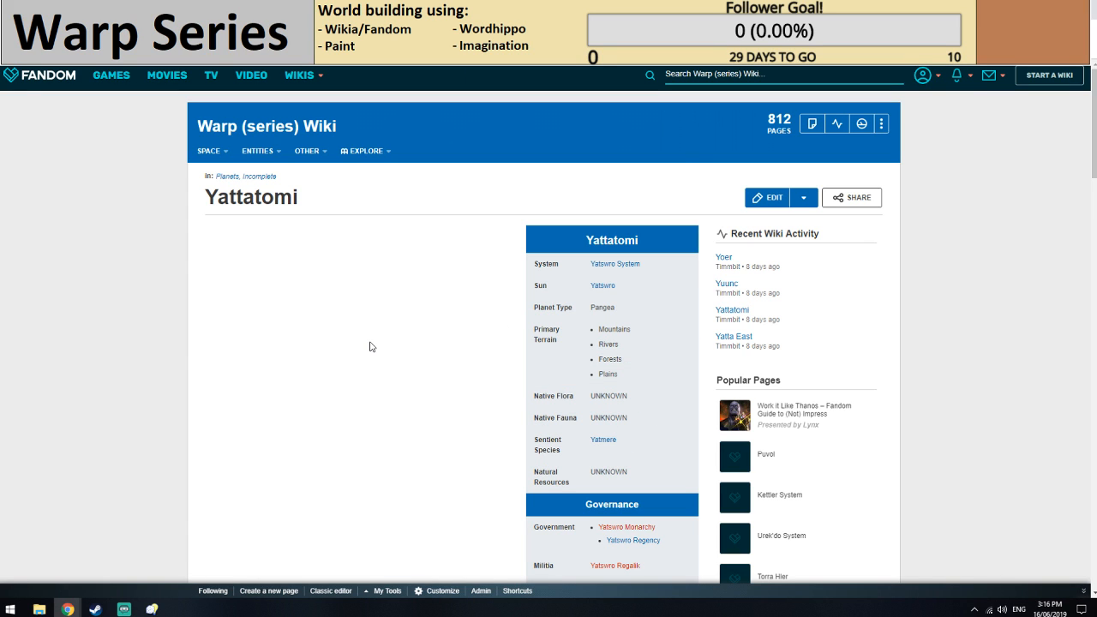
scroll(370, 347, "down", 3)
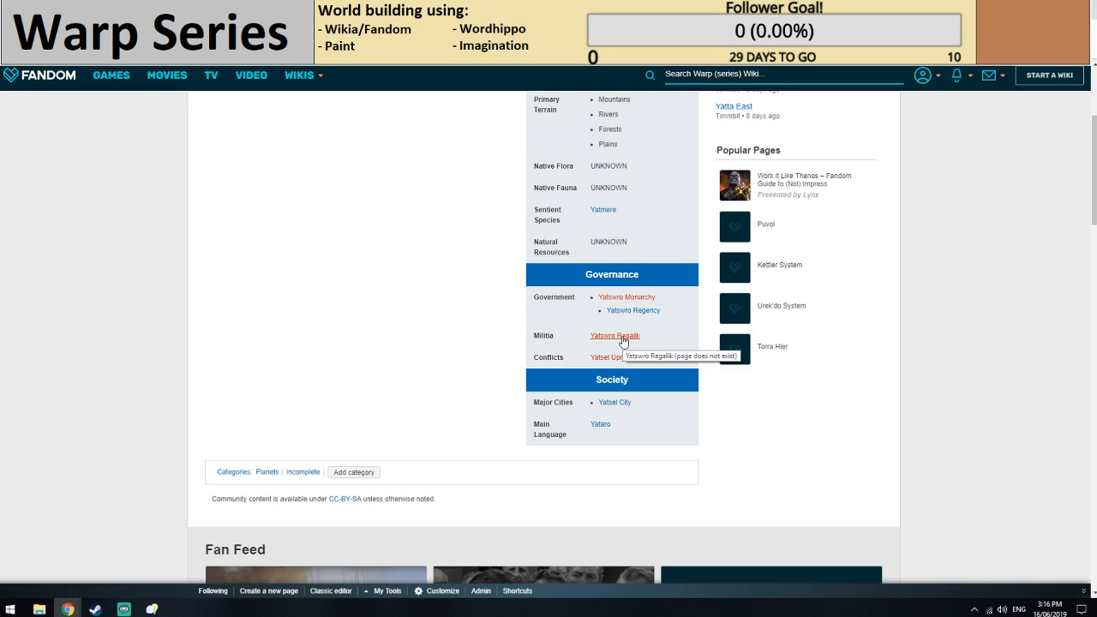
scroll(411, 352, "up", 1)
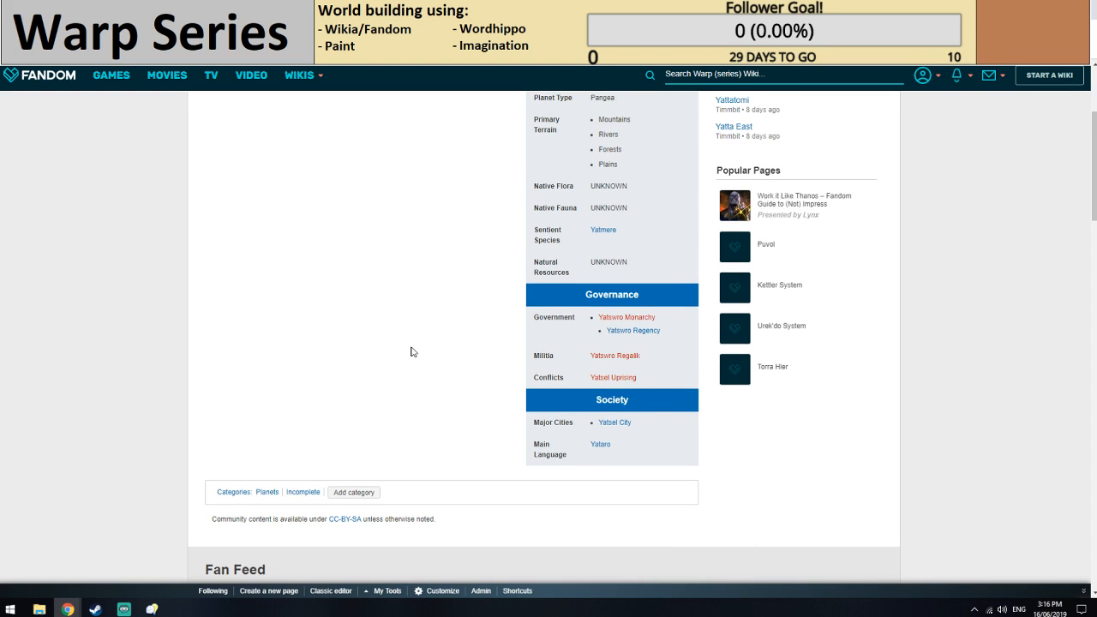
scroll(411, 351, "up", 3)
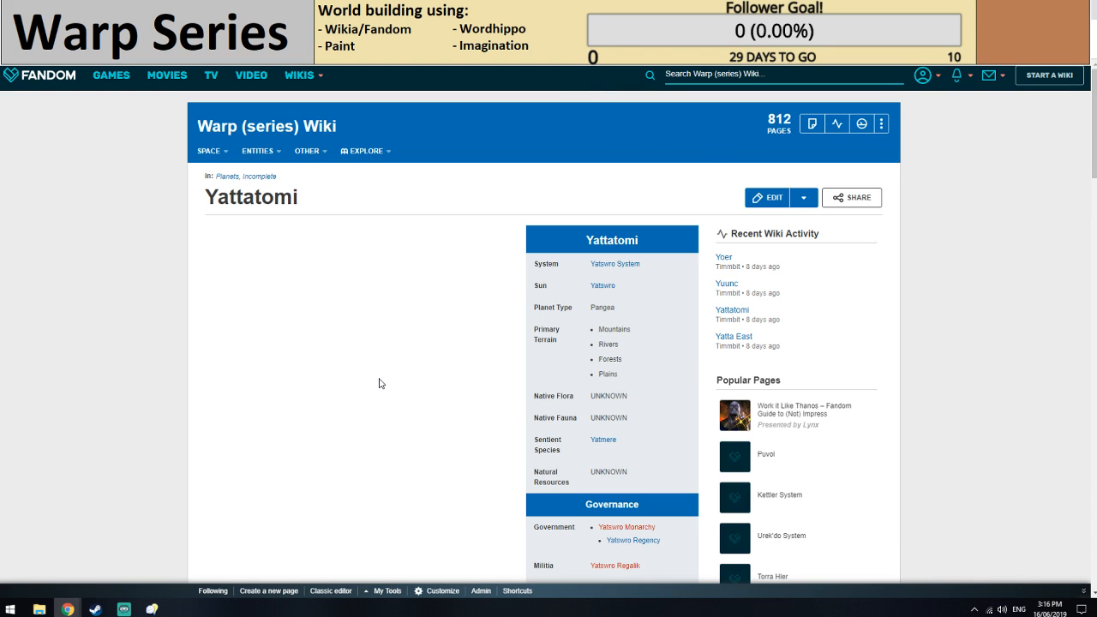
key("ctrl+Tab")
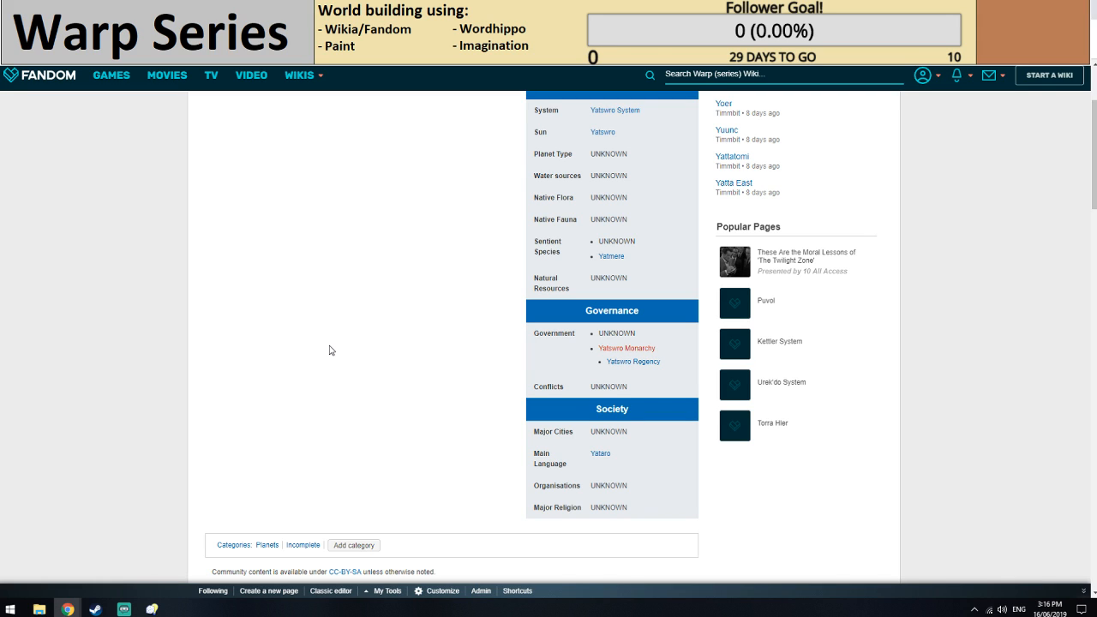
scroll(331, 350, "down", 1)
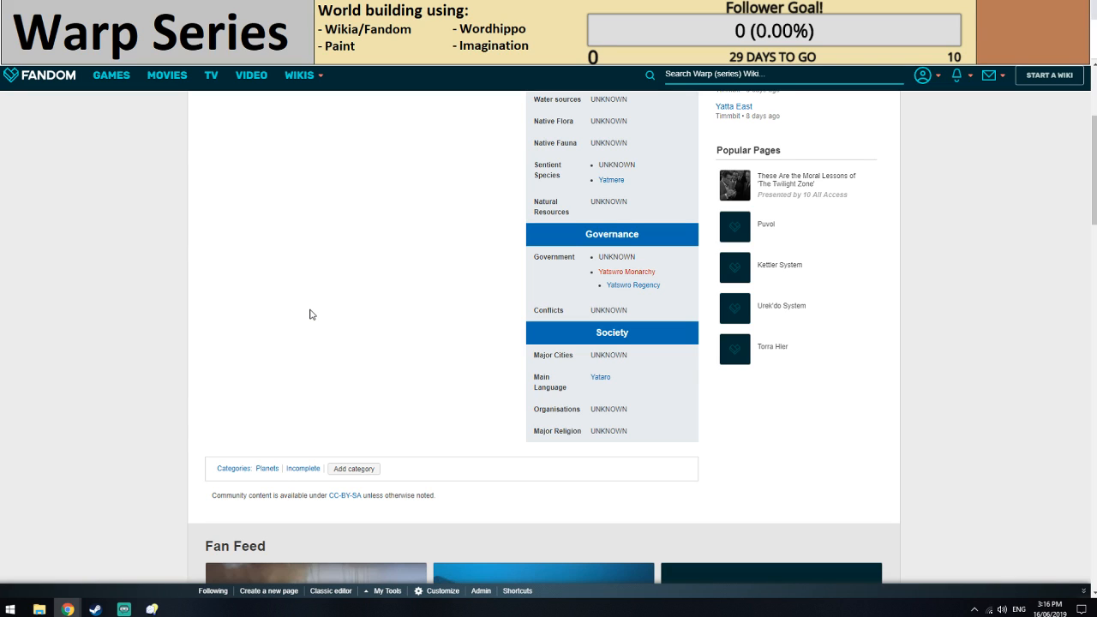
key("ctrl+Tab")
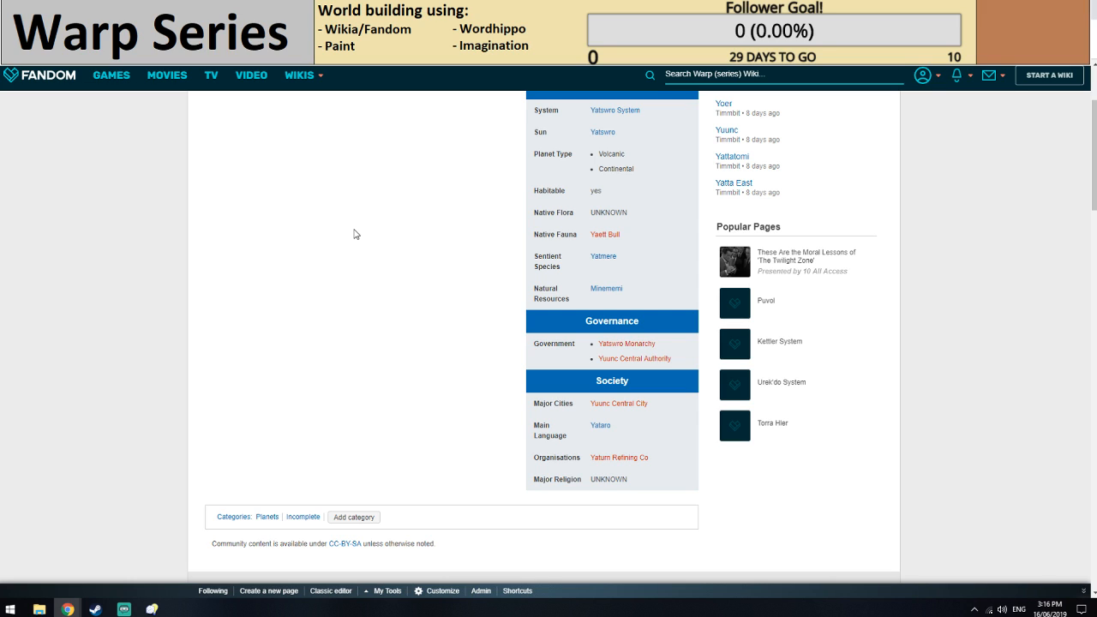
scroll(356, 234, "up", 2)
scroll(399, 332, "down", 1)
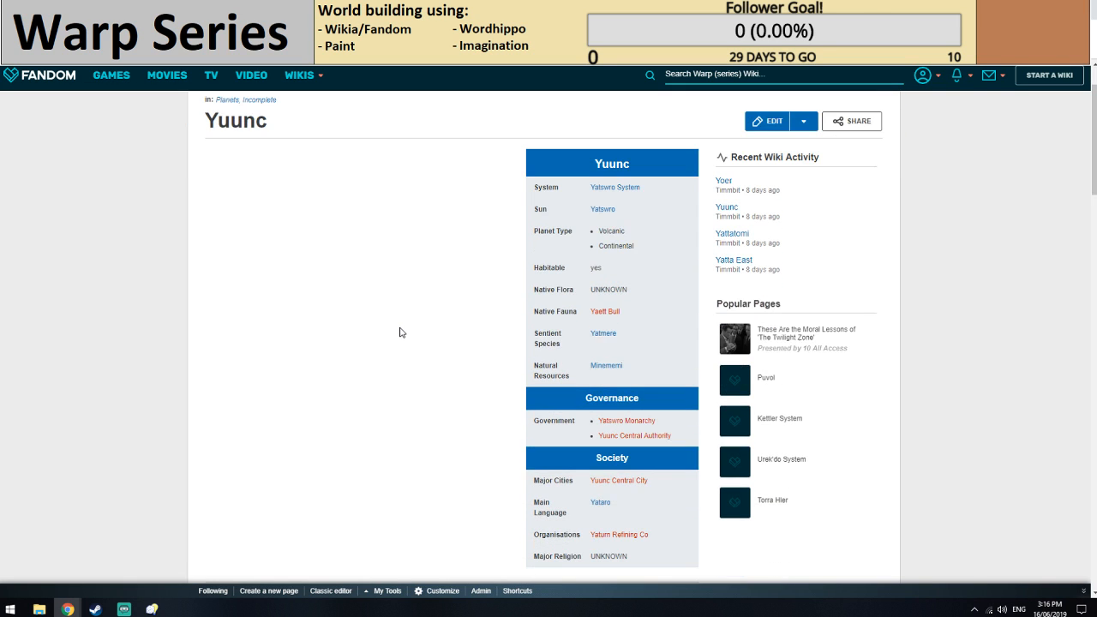
scroll(400, 333, "down", 1)
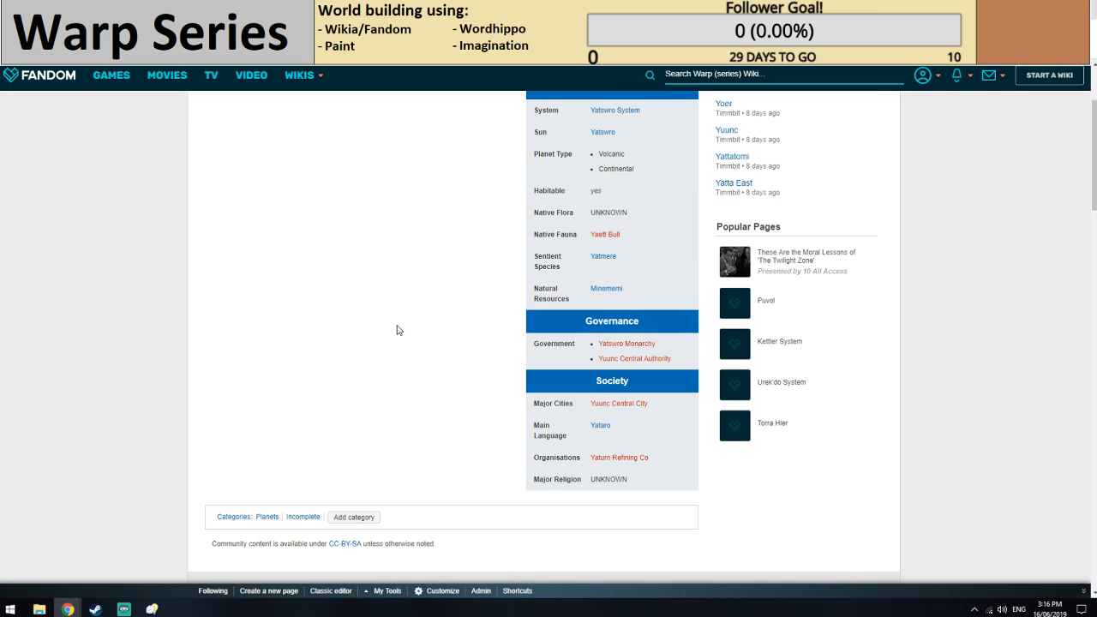
scroll(397, 330, "up", 1)
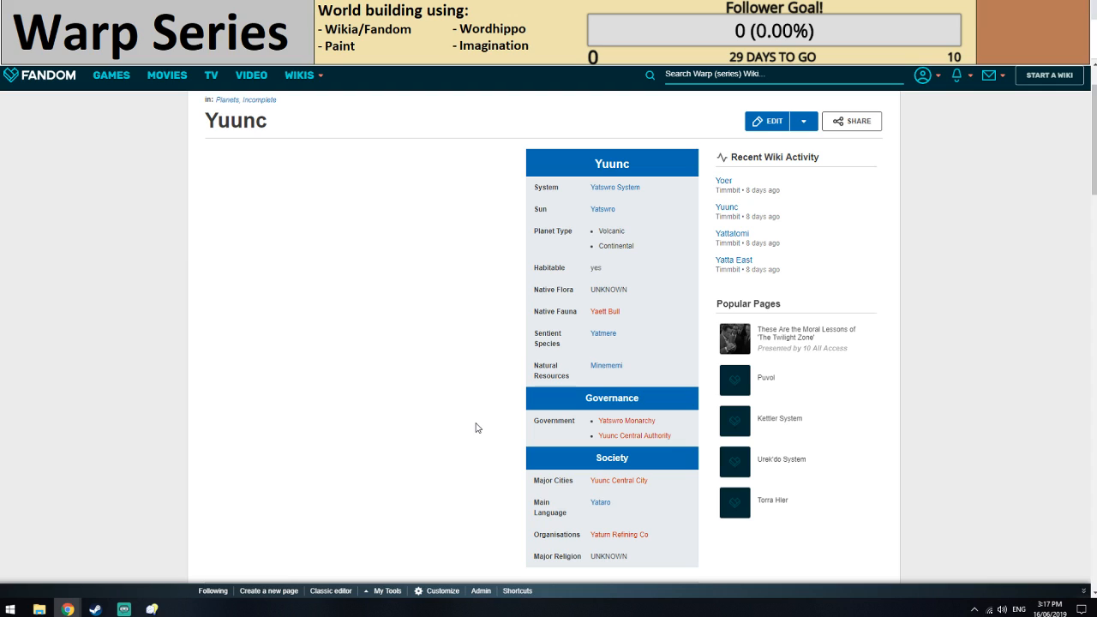
Start a new article for Yaett Bull from the native fauna entry on the Yuunc page.
middle_click(608, 310)
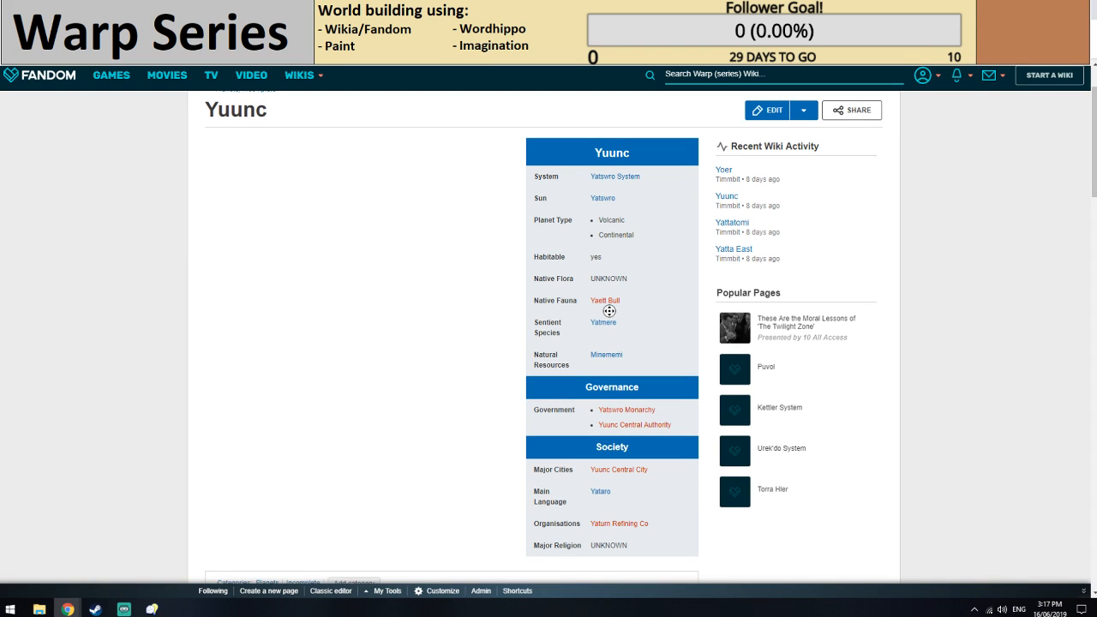
middle_click(609, 311)
scroll(524, 336, "down", 1)
scroll(566, 347, "up", 2)
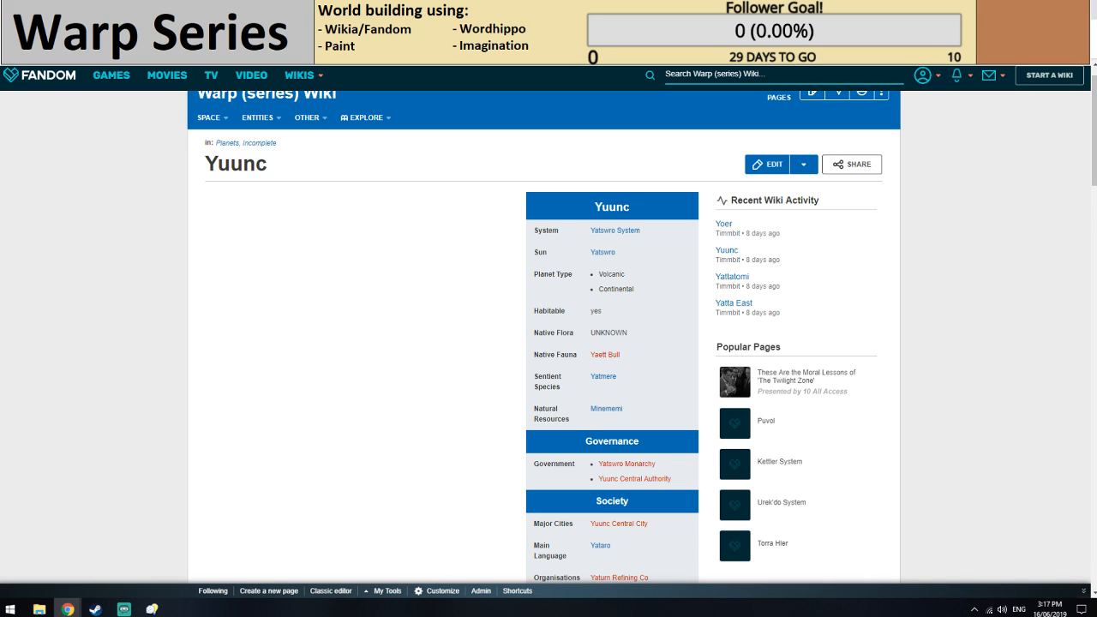
key("F5")
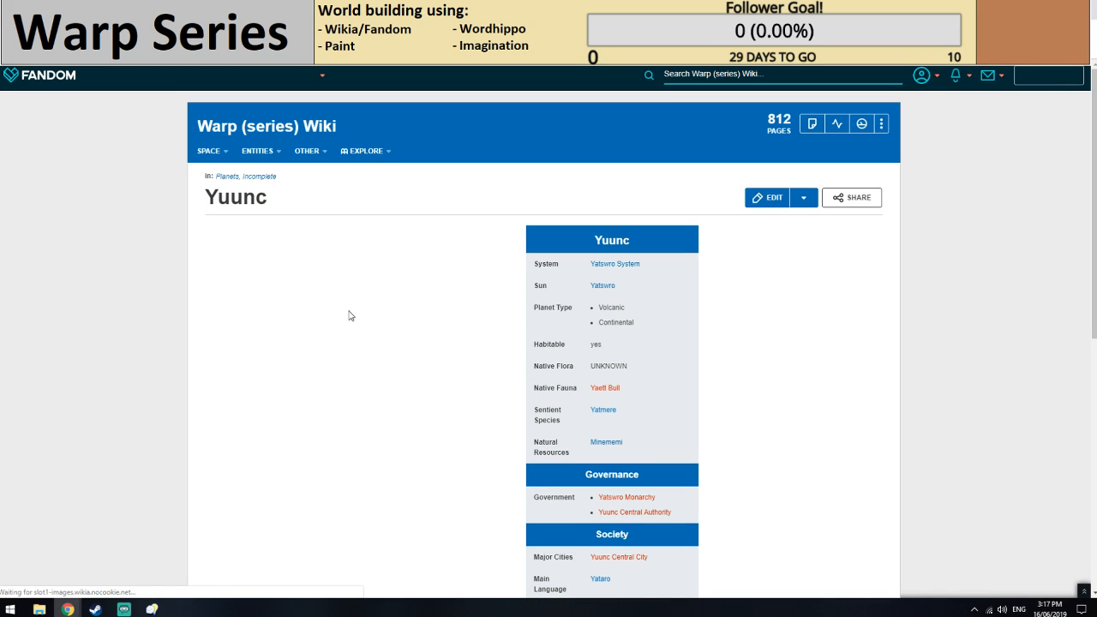
left_click(603, 311)
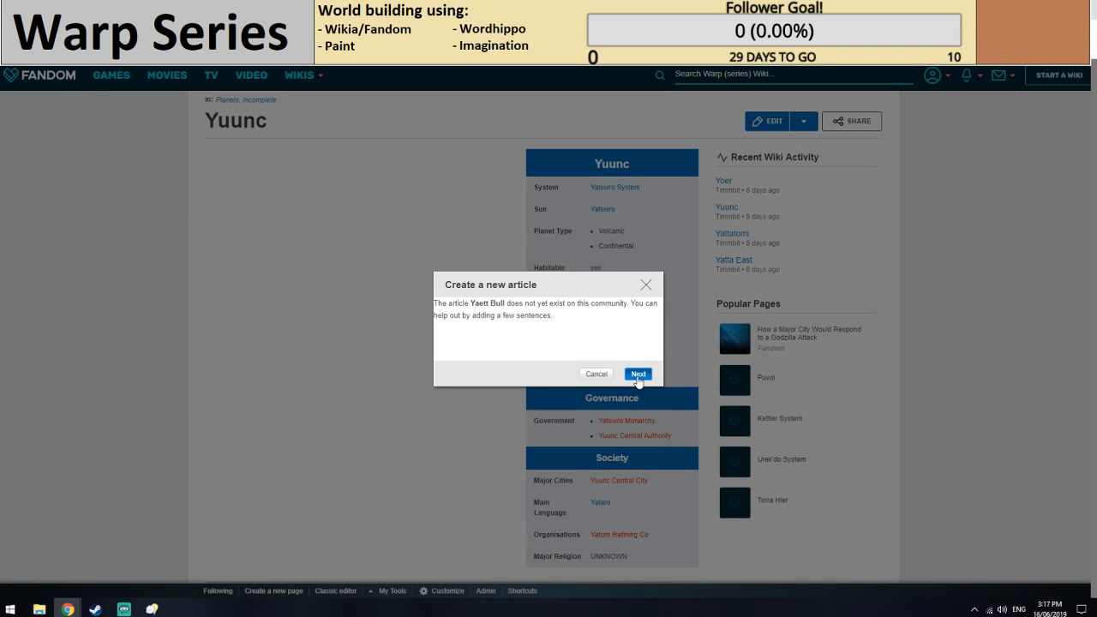
left_click(637, 376)
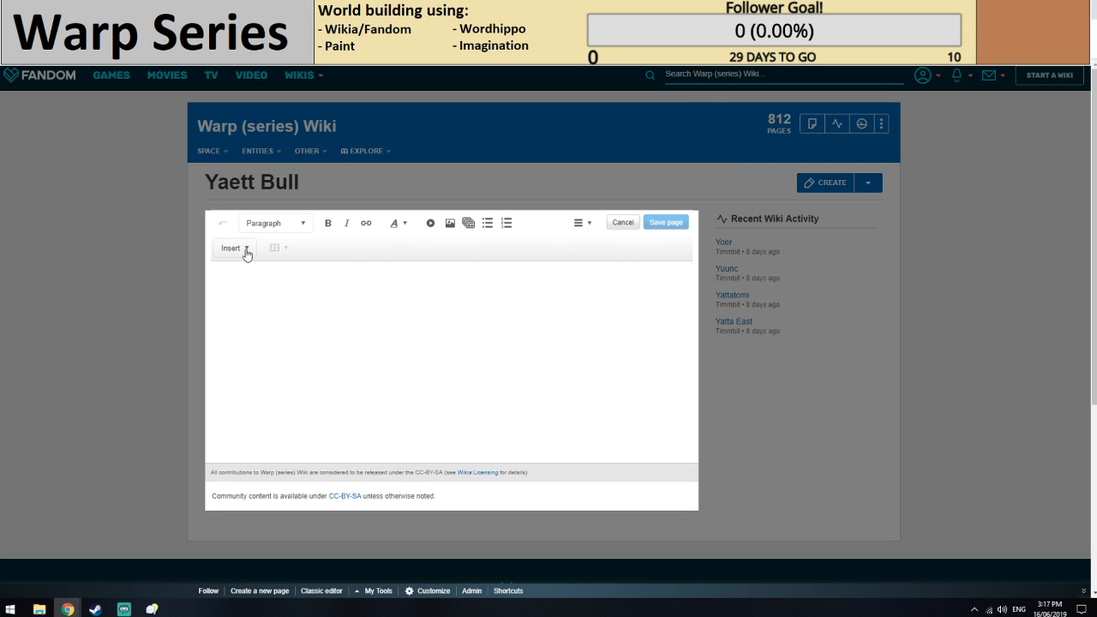
Insert a Species infobox into the new Yaett Bull article.
left_click(246, 254)
left_click(254, 271)
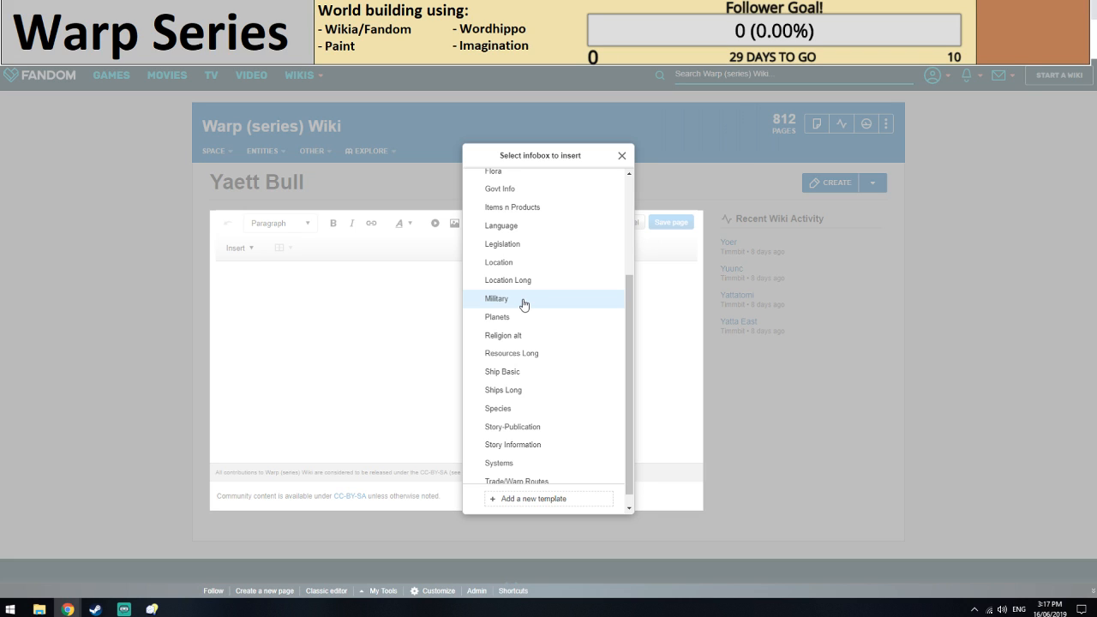
scroll(524, 304, "down", 1)
scroll(521, 308, "up", 3)
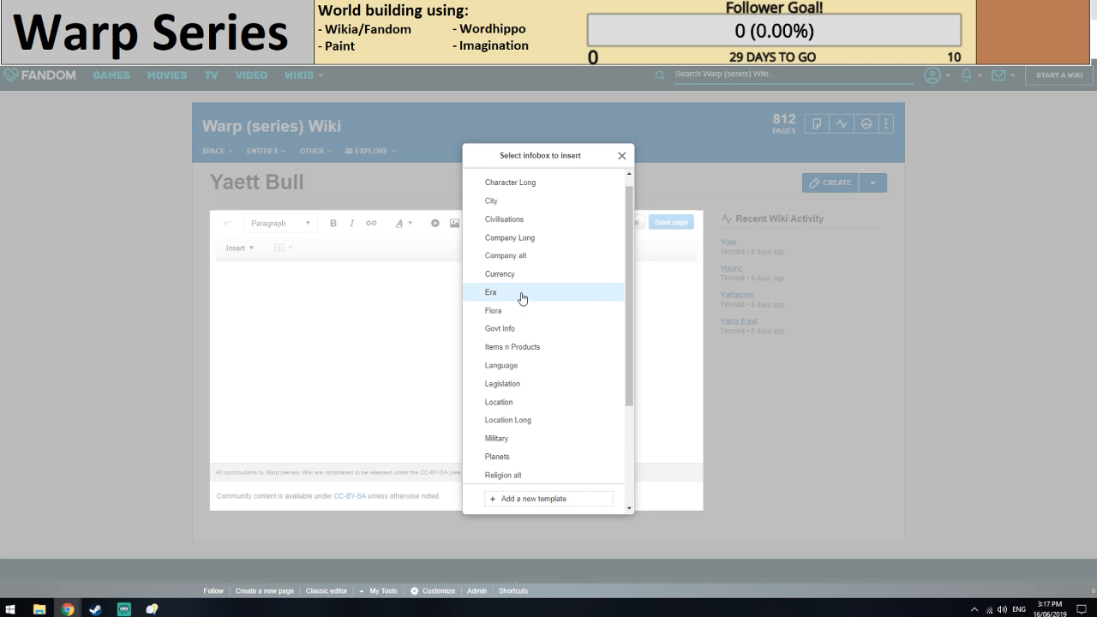
scroll(529, 360, "down", 3)
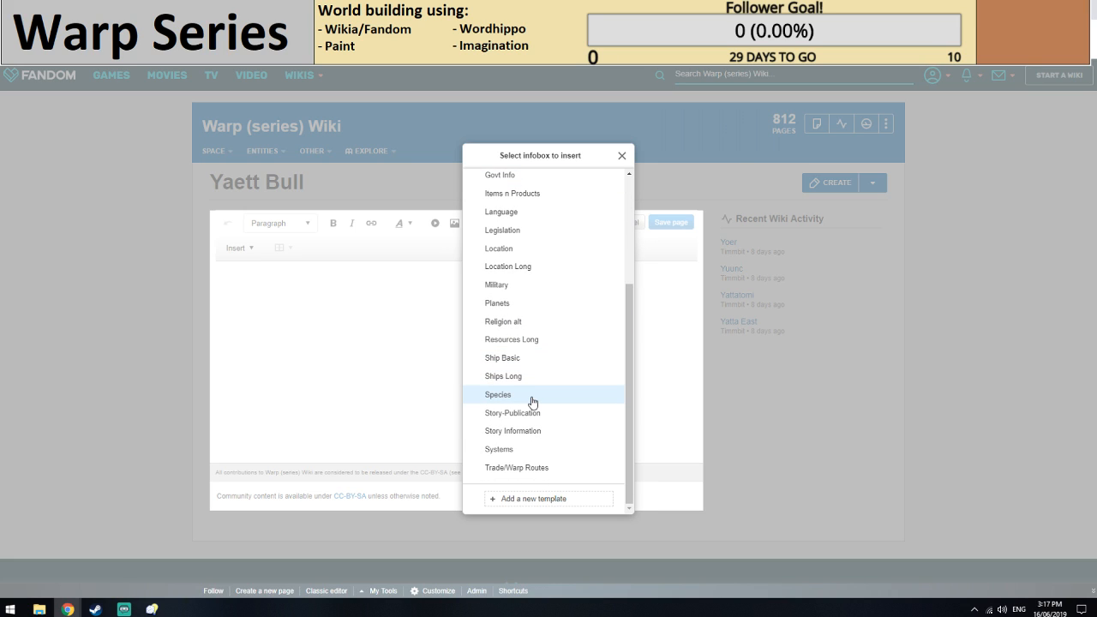
left_click(531, 399)
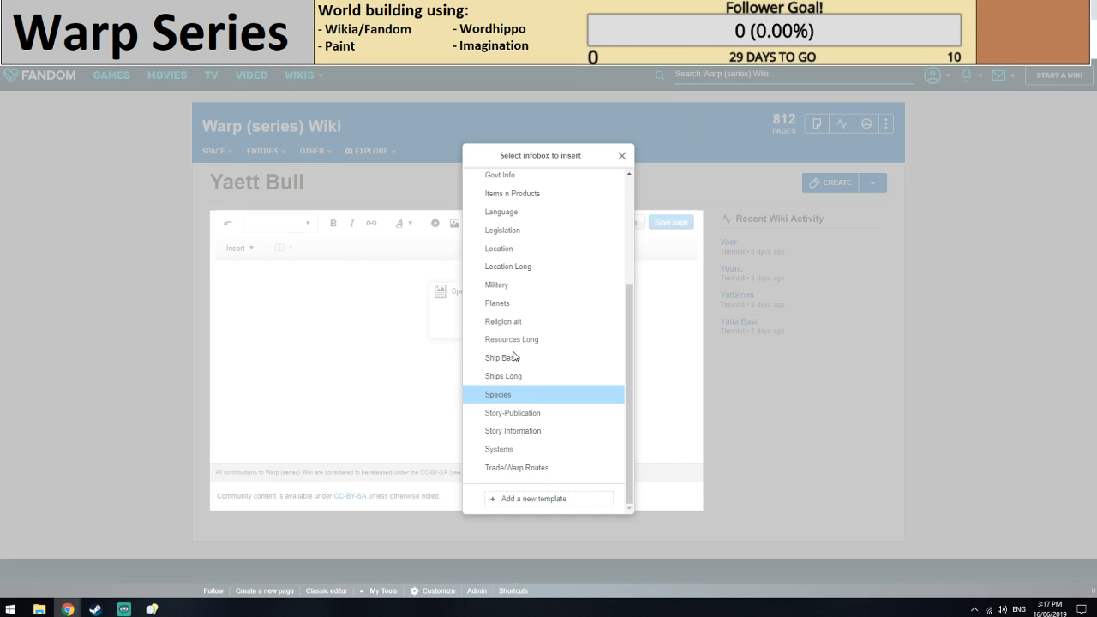
Enter the Yaett Bull wiki link as the infobox's species name and begin the parent species with "[[Yaett".
type("[[Ya")
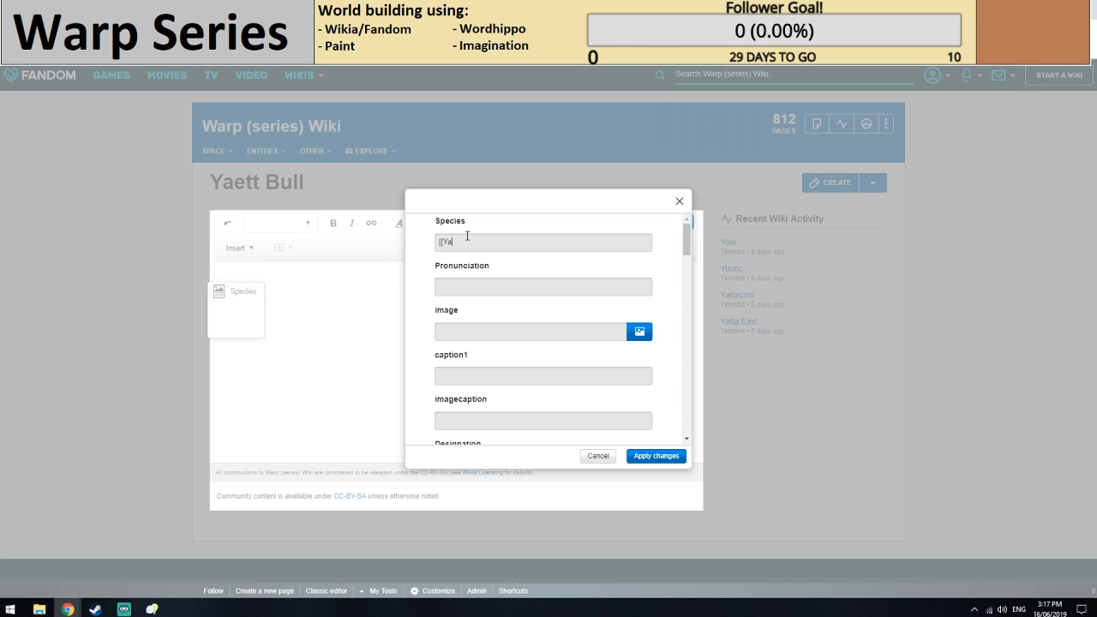
type("ett B")
scroll(489, 282, "down", 3)
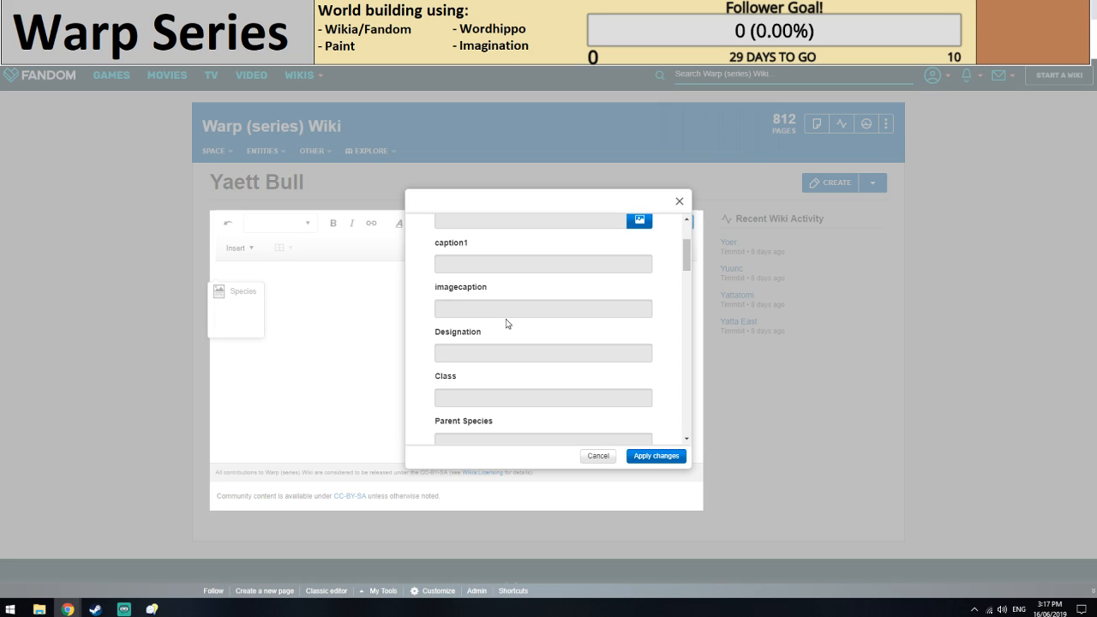
scroll(506, 323, "down", 1)
left_click(494, 344)
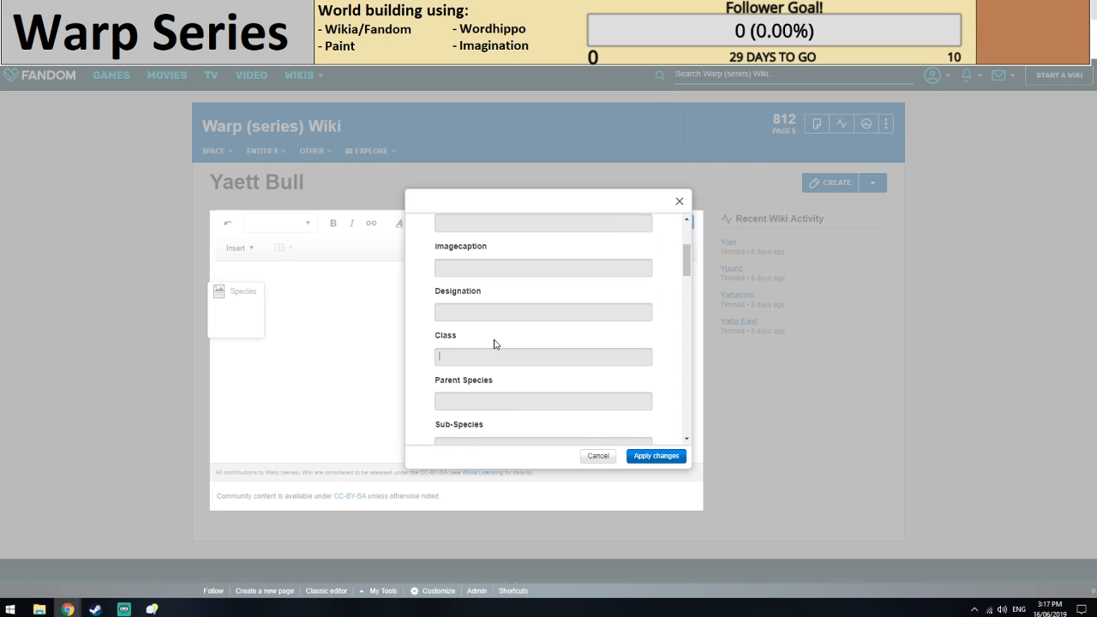
scroll(477, 336, "down", 1)
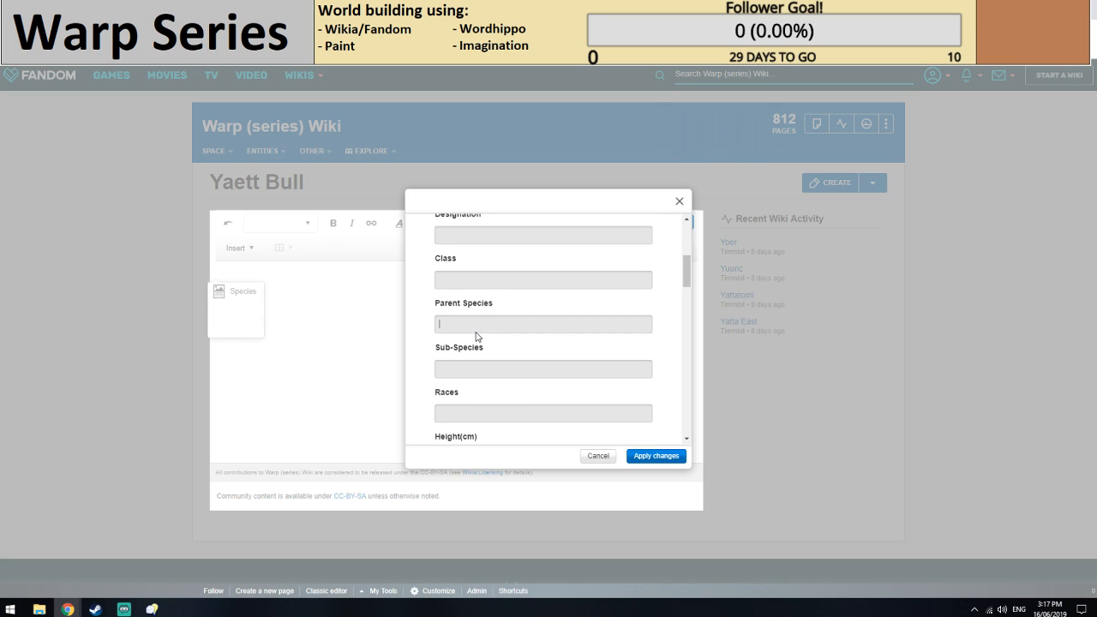
type("[[Yaett")
Switch to WordHippo and search for other words for "bull".
left_click(238, 10)
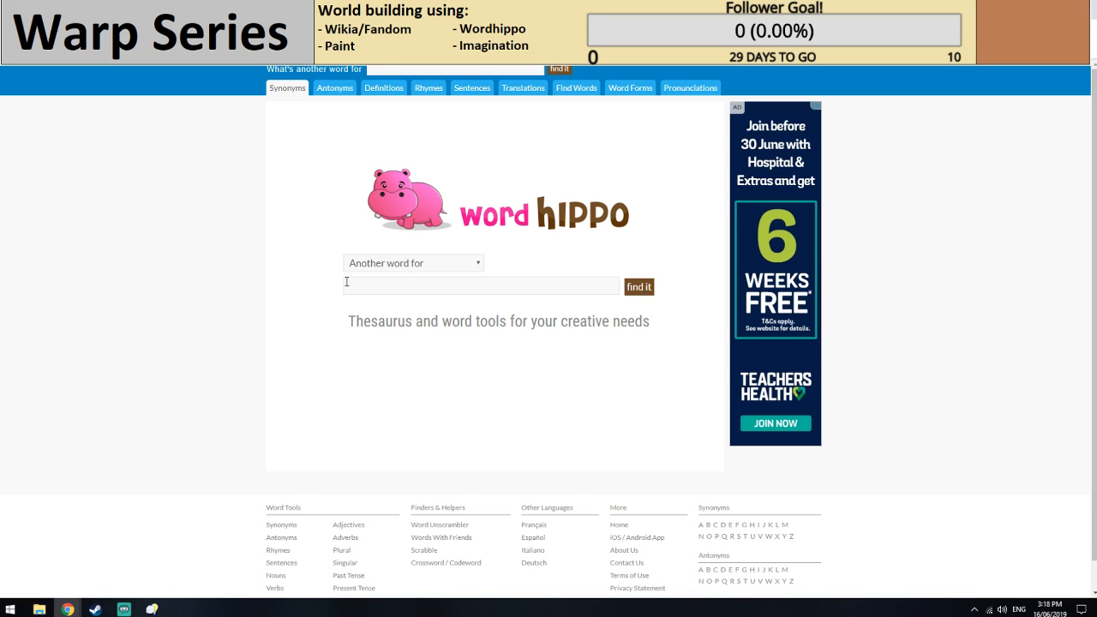
left_click(381, 70)
type("Bu")
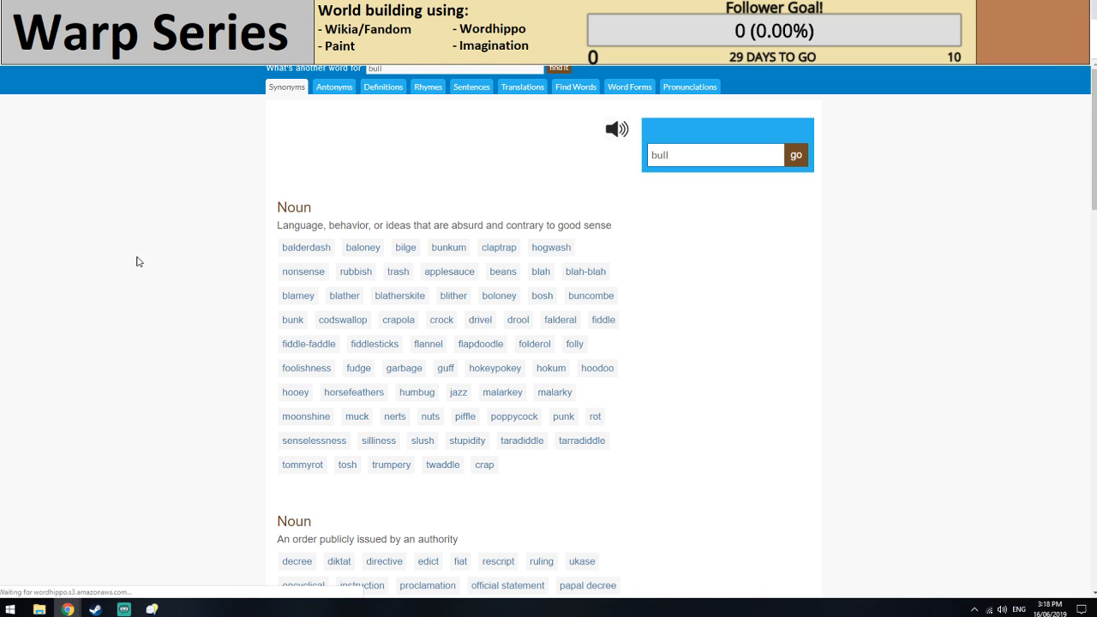
Examine the noun, verb and related synonyms of "bull" for a word suited to the parent species name.
scroll(433, 261, "down", 1)
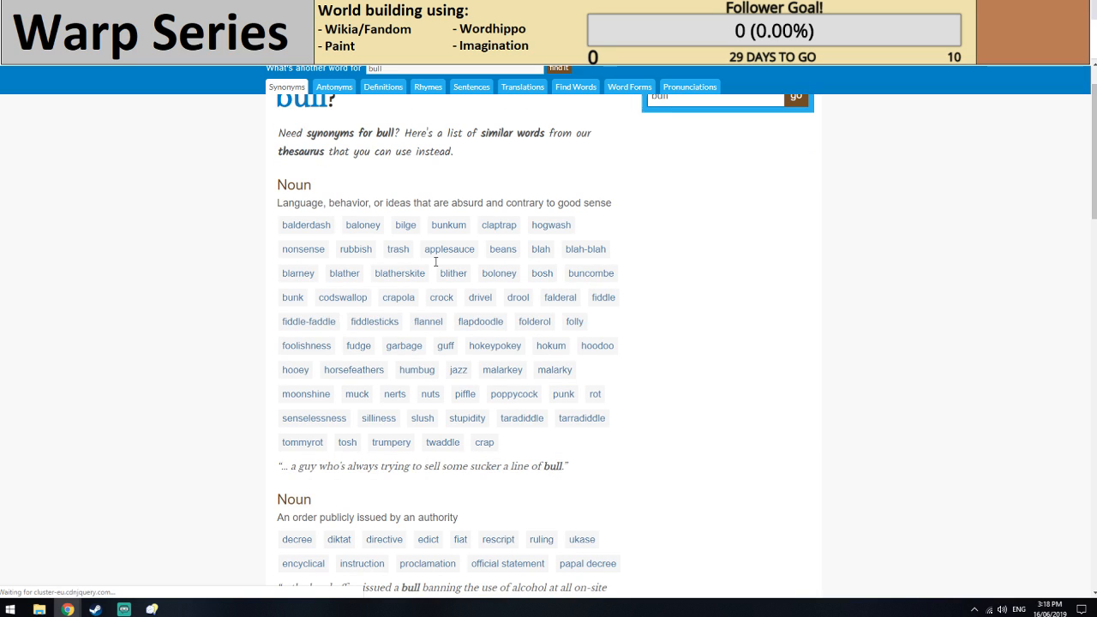
scroll(435, 262, "down", 3)
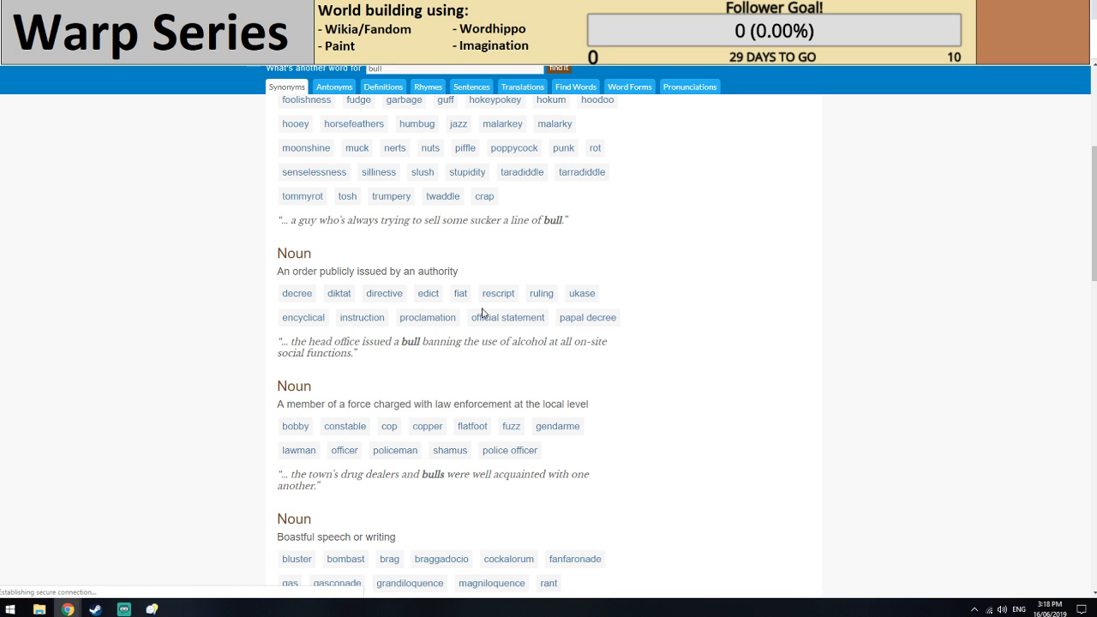
scroll(146, 355, "down", 3)
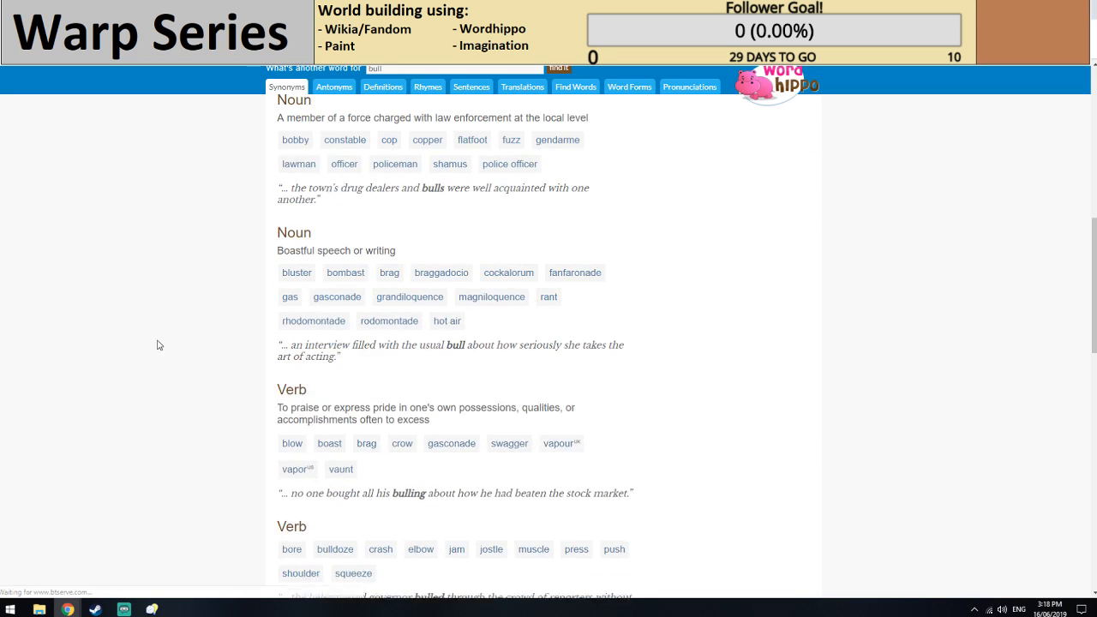
scroll(157, 344, "down", 2)
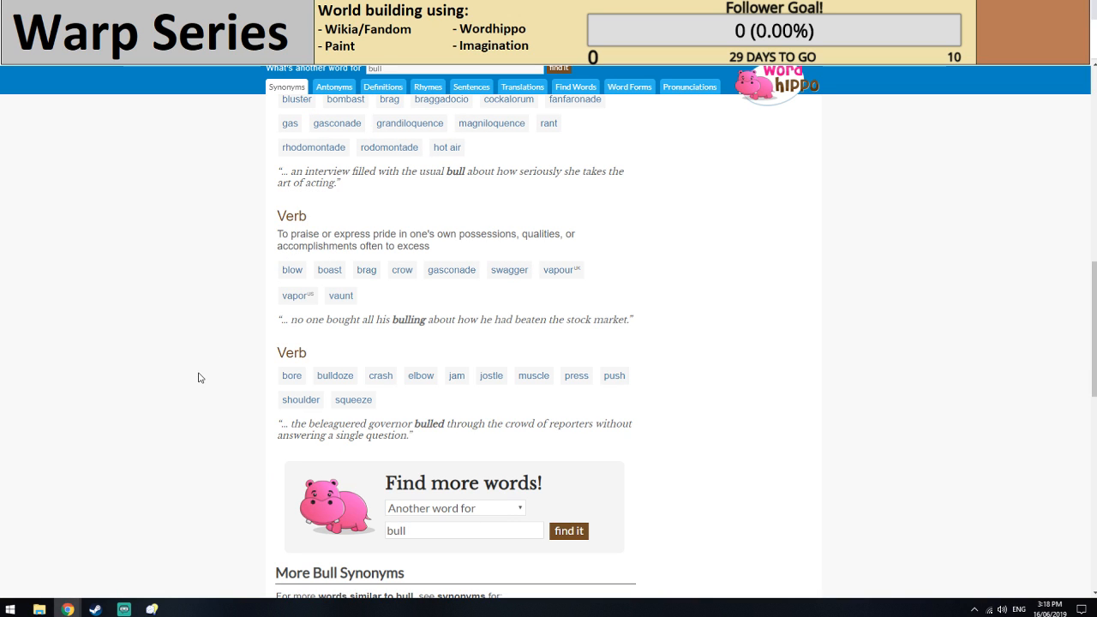
scroll(198, 377, "down", 2)
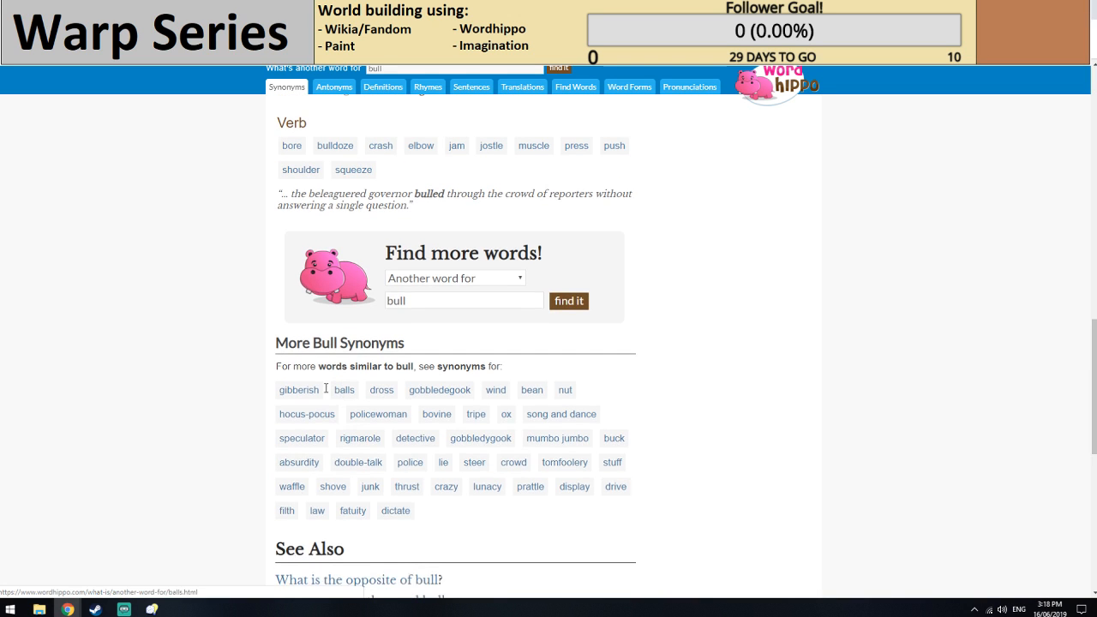
scroll(326, 388, "up", 5)
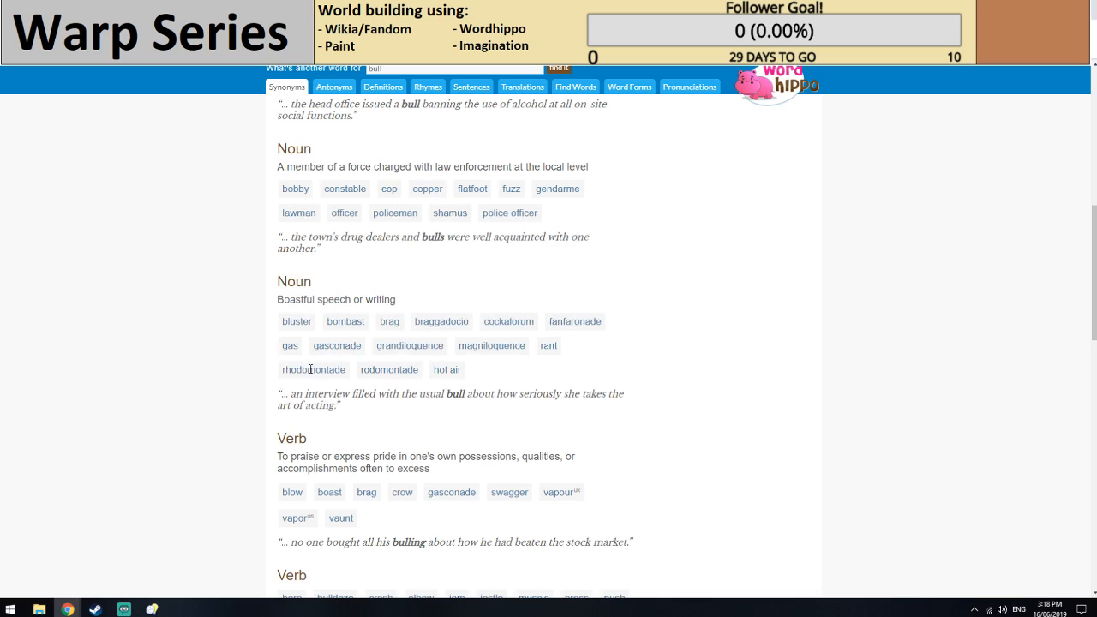
scroll(326, 354, "up", 1)
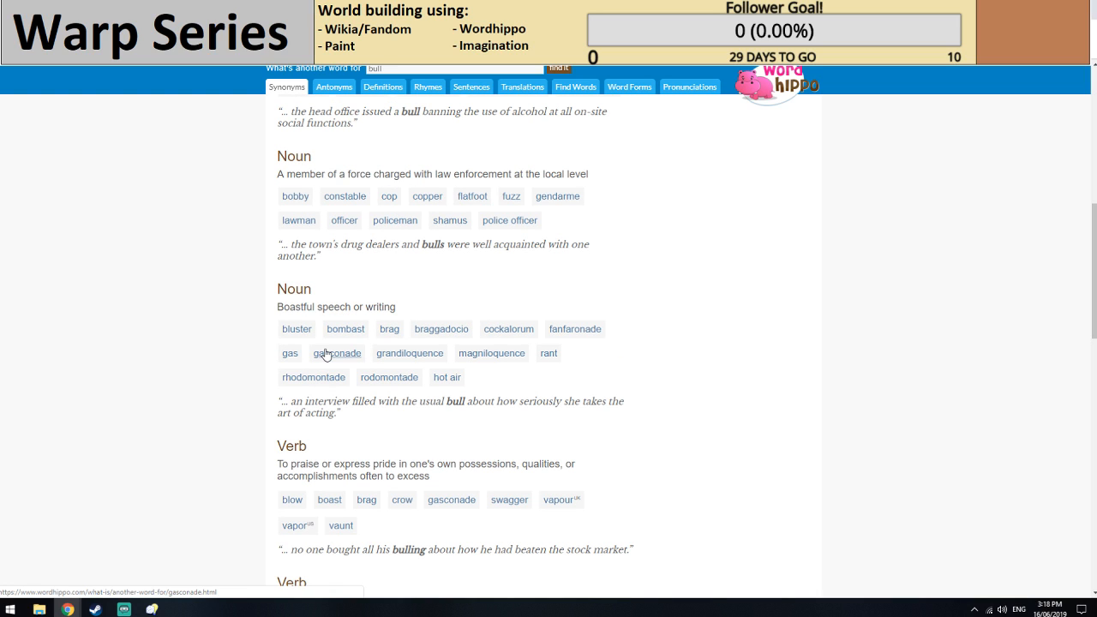
left_click(325, 354)
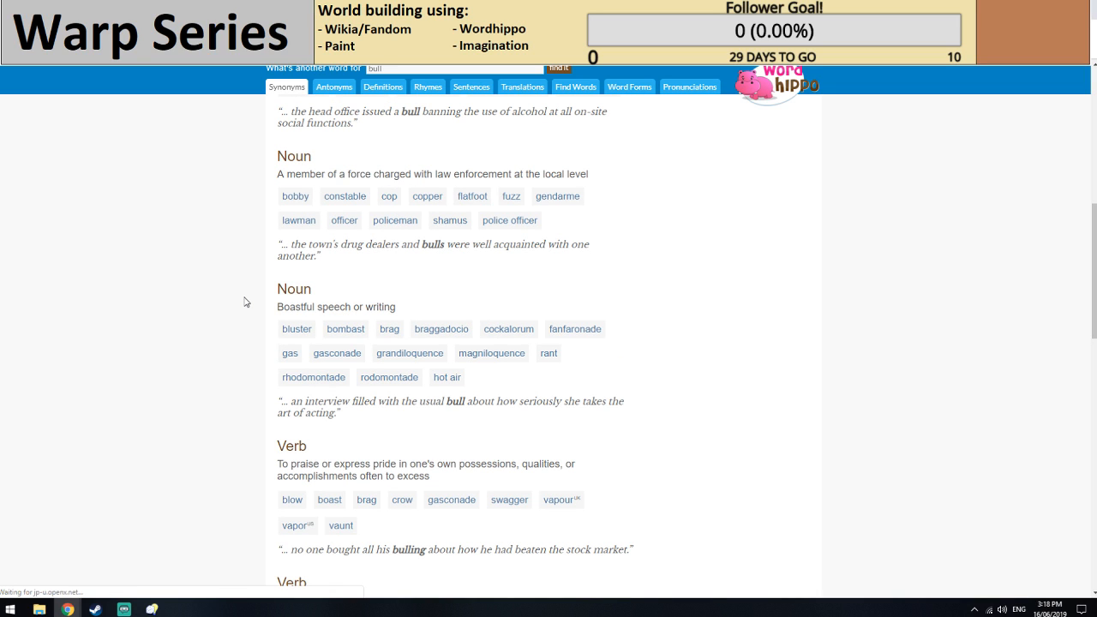
scroll(407, 294, "down", 3)
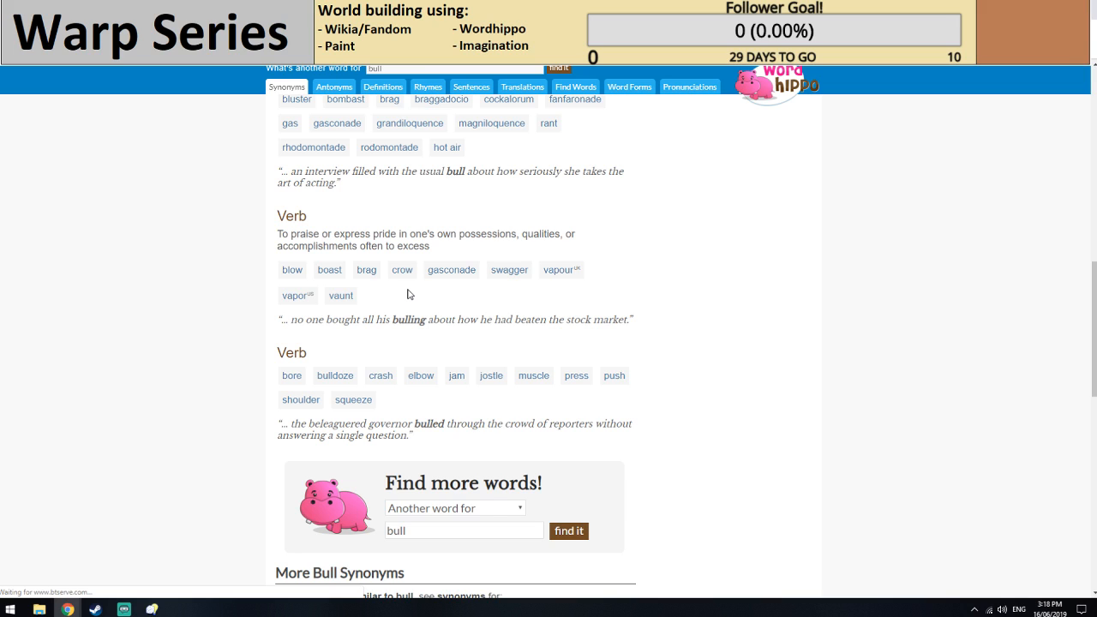
scroll(330, 325, "down", 1)
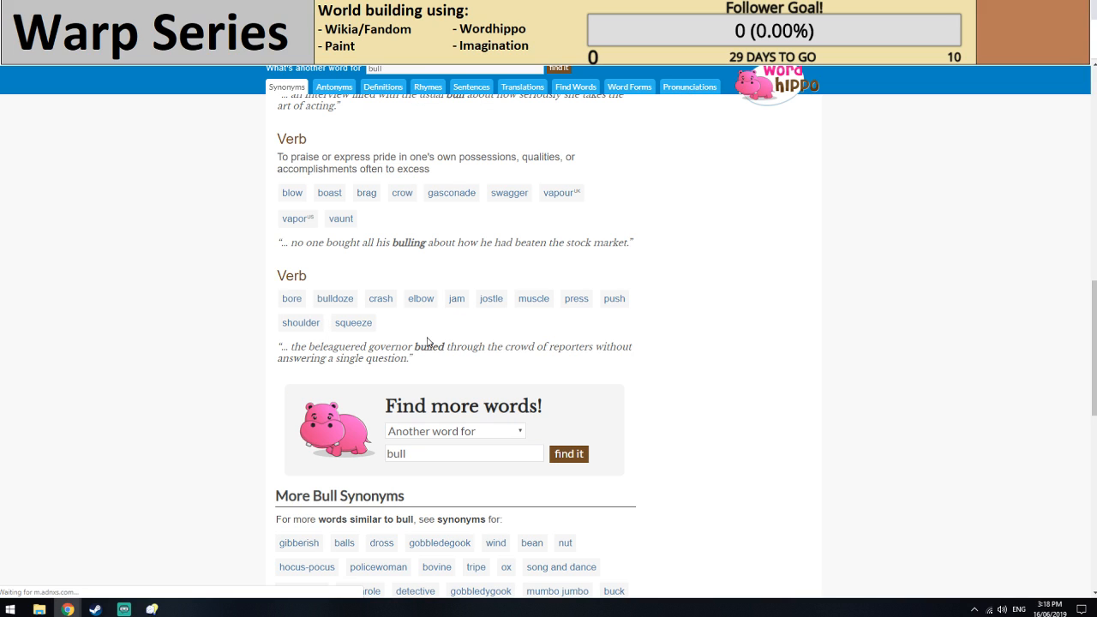
Switch to Inspiration Pad Pro and generate name lists with the Skrat Name, Town Names and Latin Like Names generators.
scroll(167, 374, "up", 3)
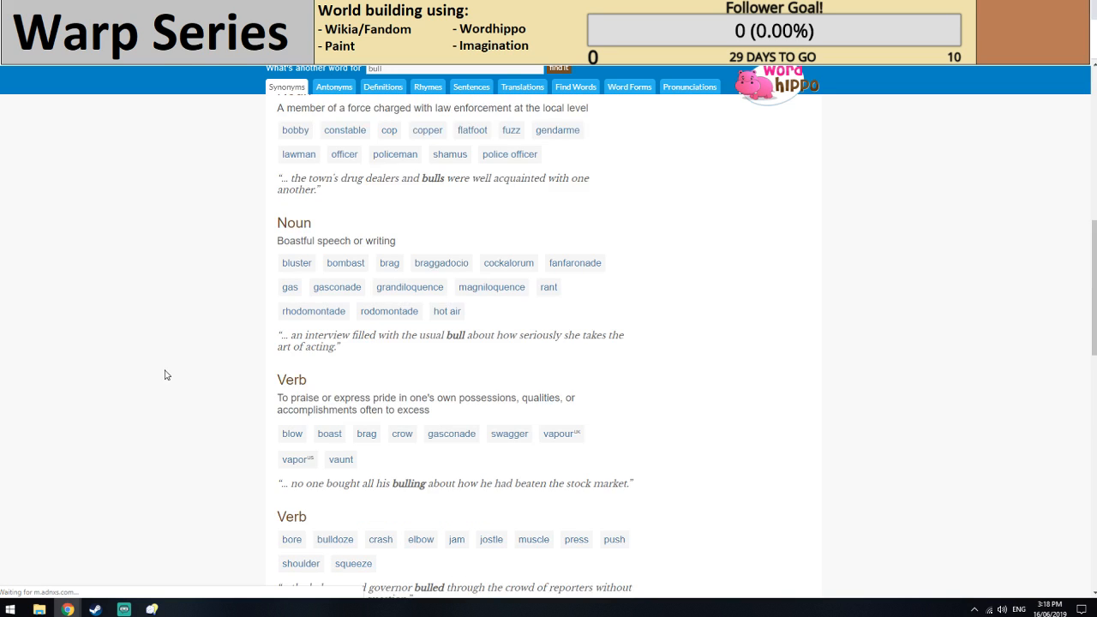
scroll(166, 375, "up", 5)
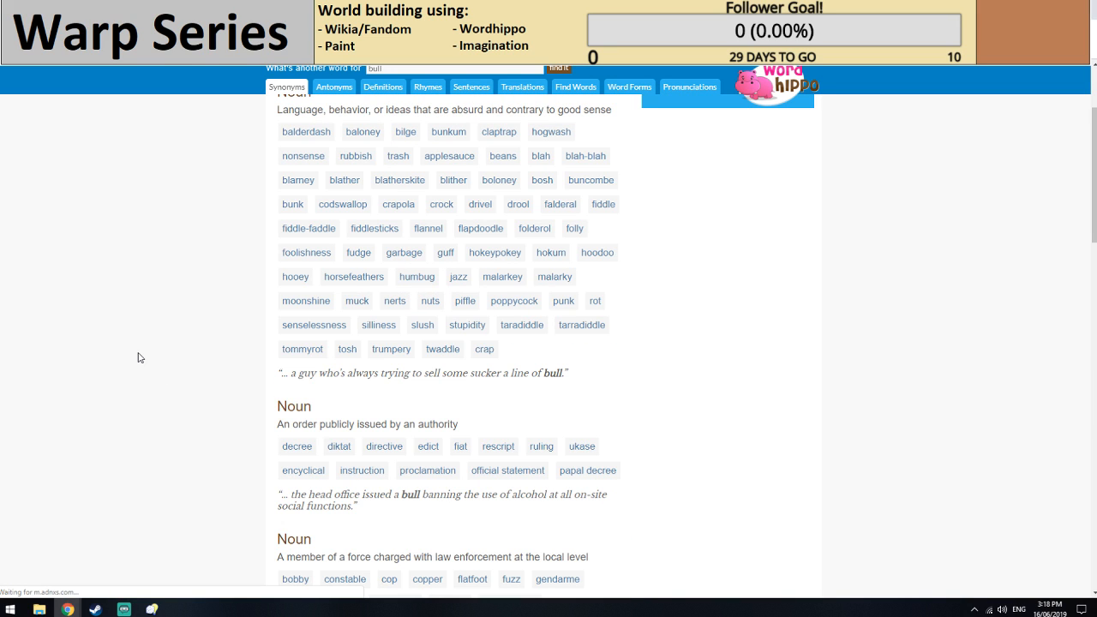
key("alt+Tab")
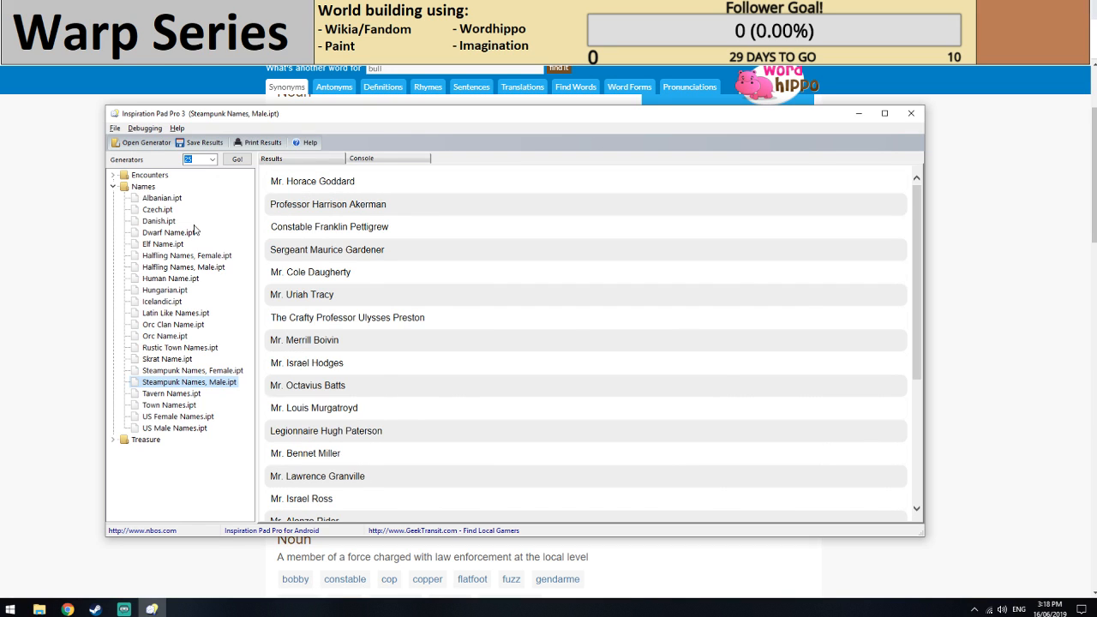
left_click(172, 359)
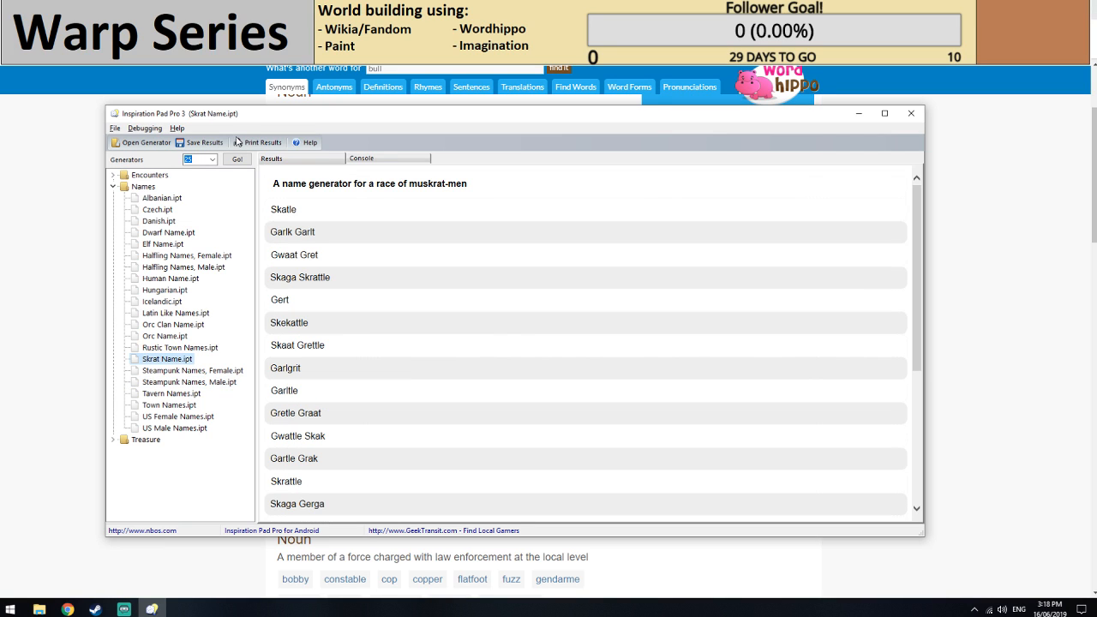
left_click(170, 361)
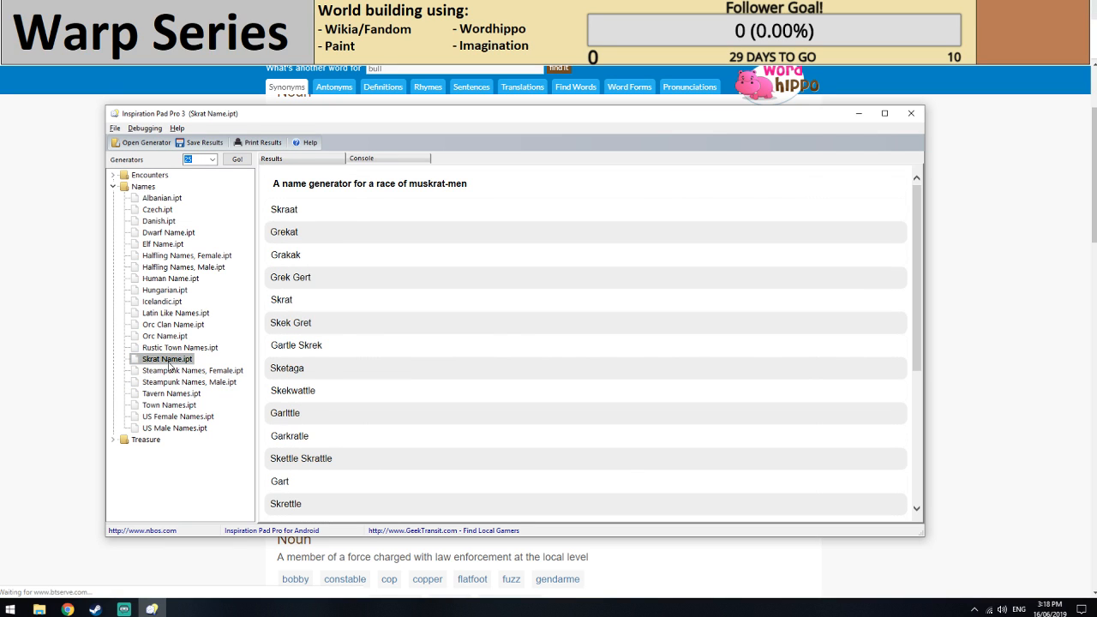
left_click(169, 406)
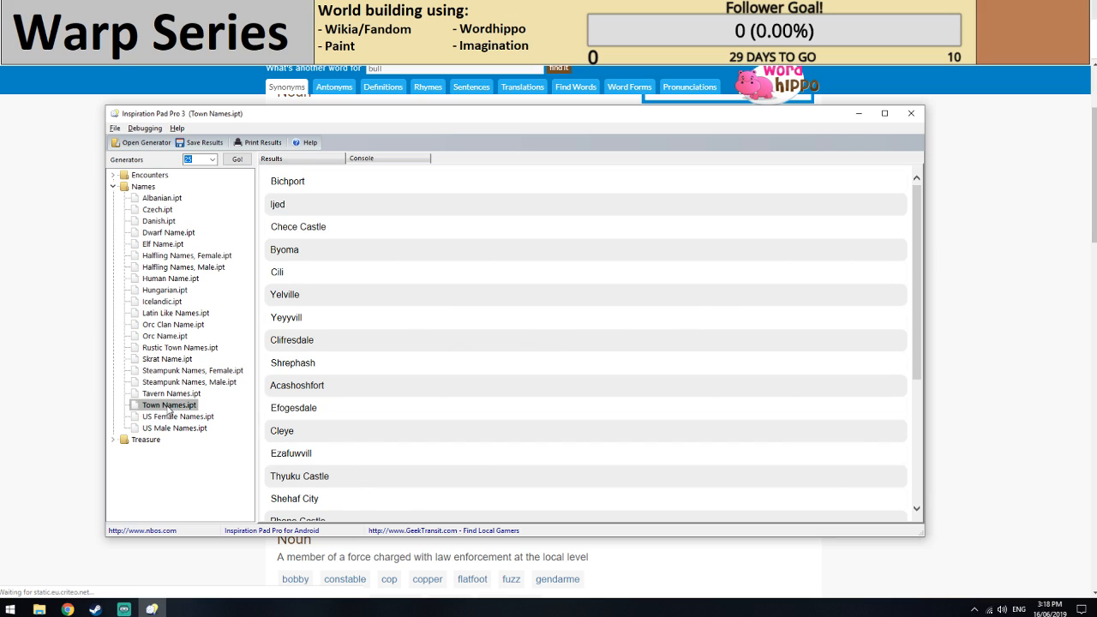
left_click(169, 407)
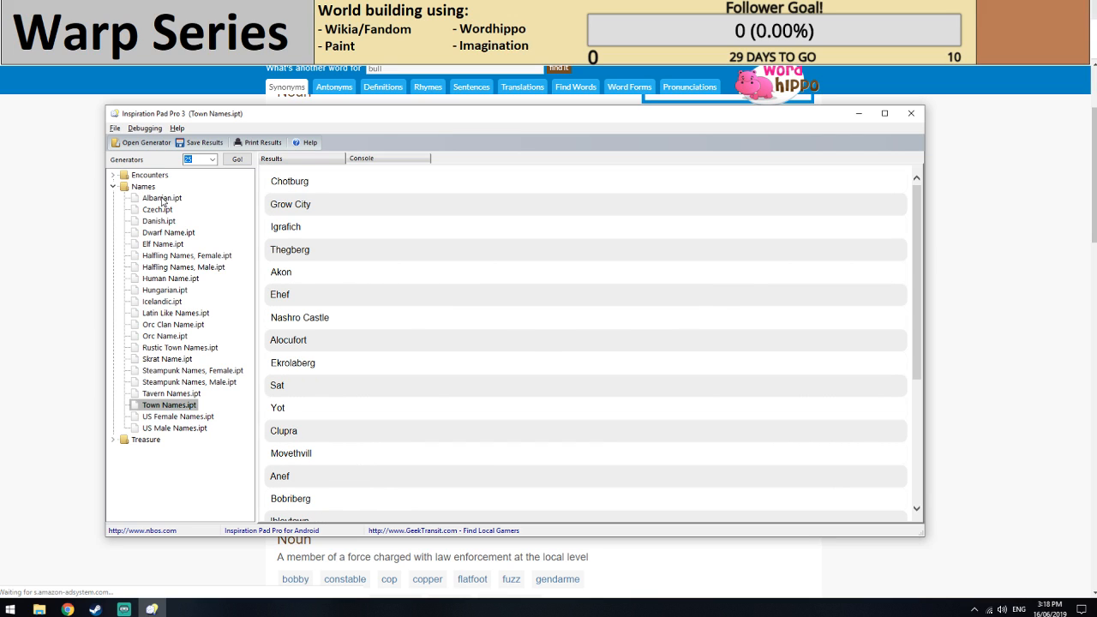
left_click(177, 315)
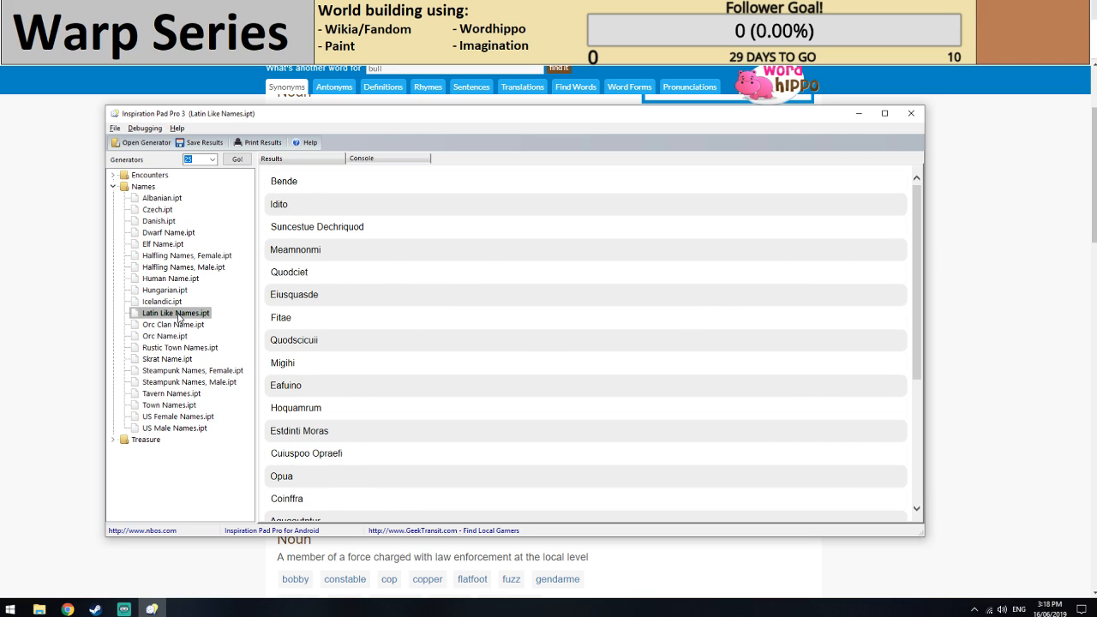
left_click(178, 317)
Compare further generated names from several name generators, including Orc, Hungarian and Rustic Town, finishing with a fresh Skrat Name list.
left_click(167, 359)
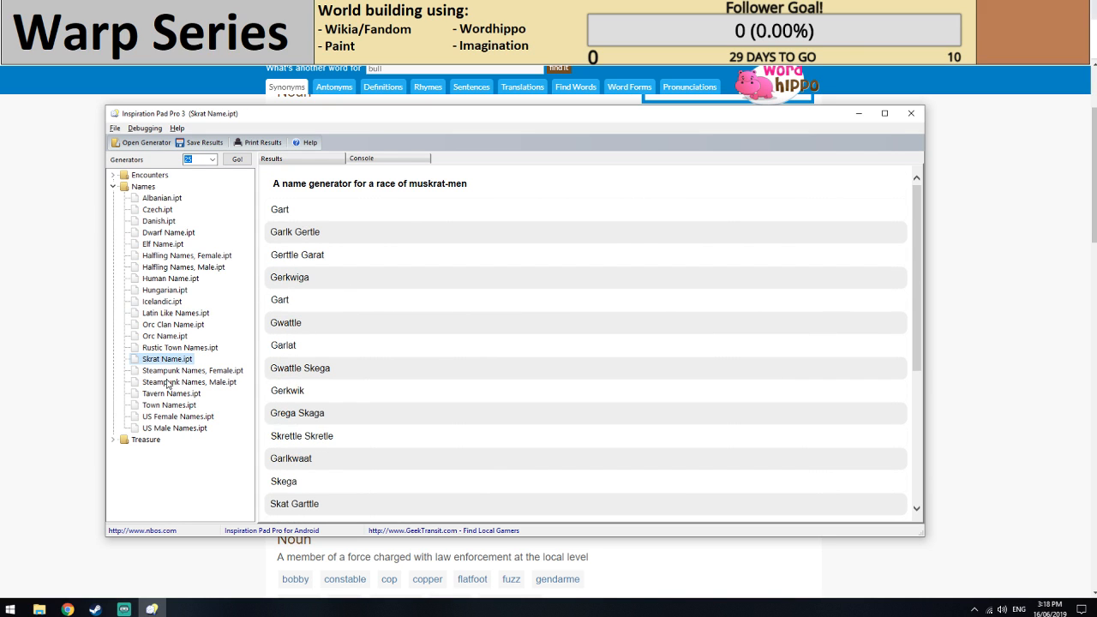
left_click(171, 360)
left_click(172, 336)
left_click(171, 291)
left_click(172, 268)
left_click(166, 336)
left_click(164, 348)
left_click(162, 359)
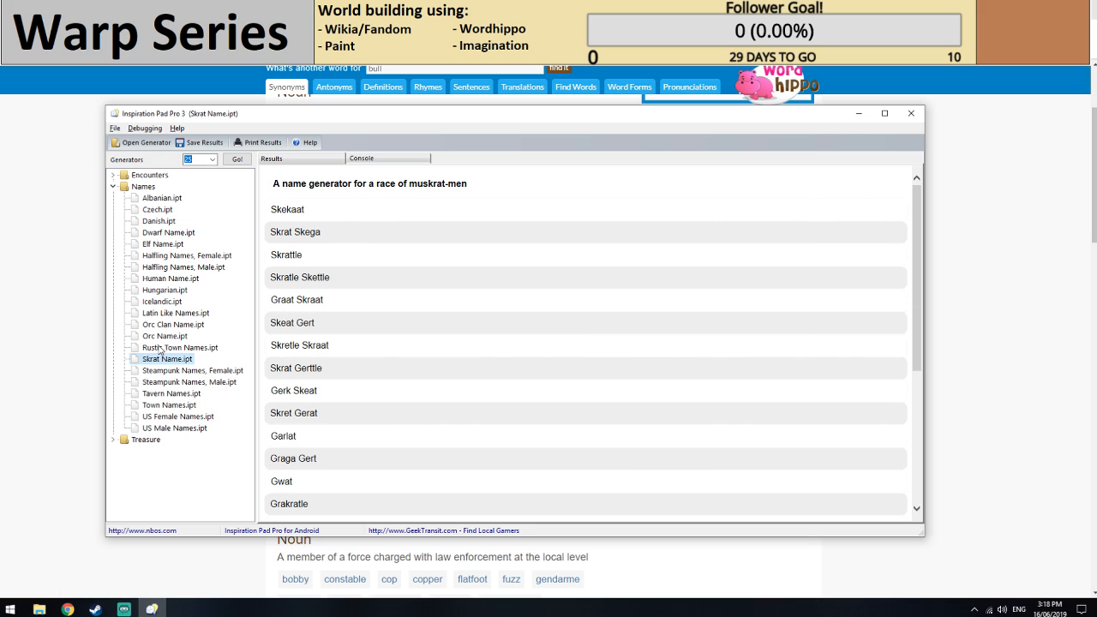
Switch back to the Yaett Bull editor and complete the parent species link as "[[Yaett Skretle]]".
key("alt+Tab")
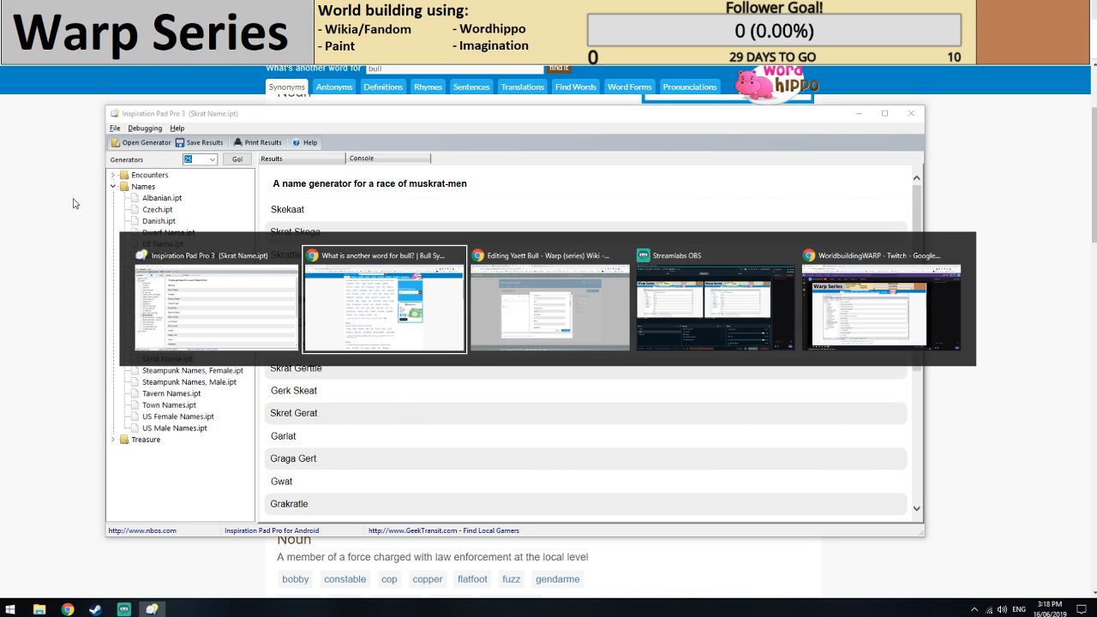
key("alt+Tab")
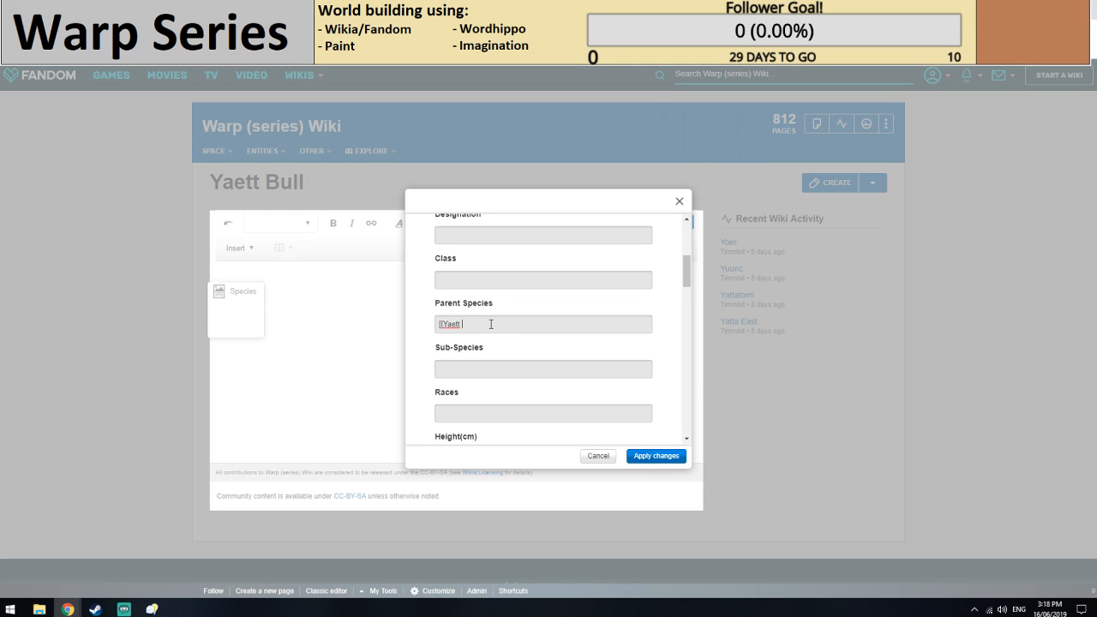
type("Skretle]]")
scroll(465, 289, "down", 1)
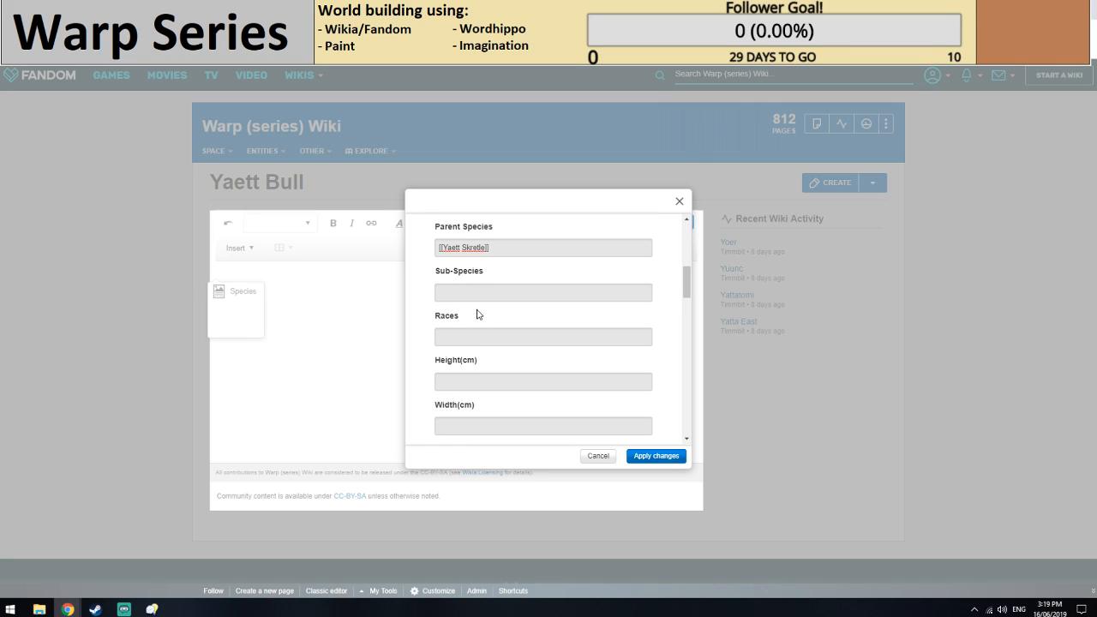
scroll(477, 313, "up", 1)
scroll(478, 342, "down", 1)
scroll(479, 351, "up", 1)
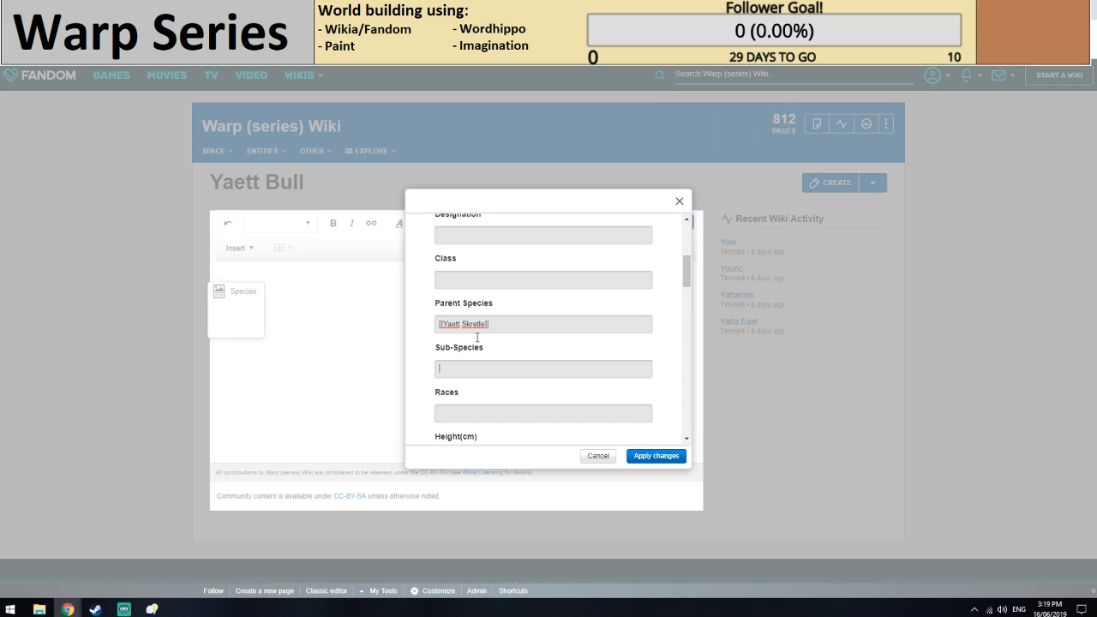
key("Tab")
scroll(496, 324, "down", 1)
left_click(460, 337)
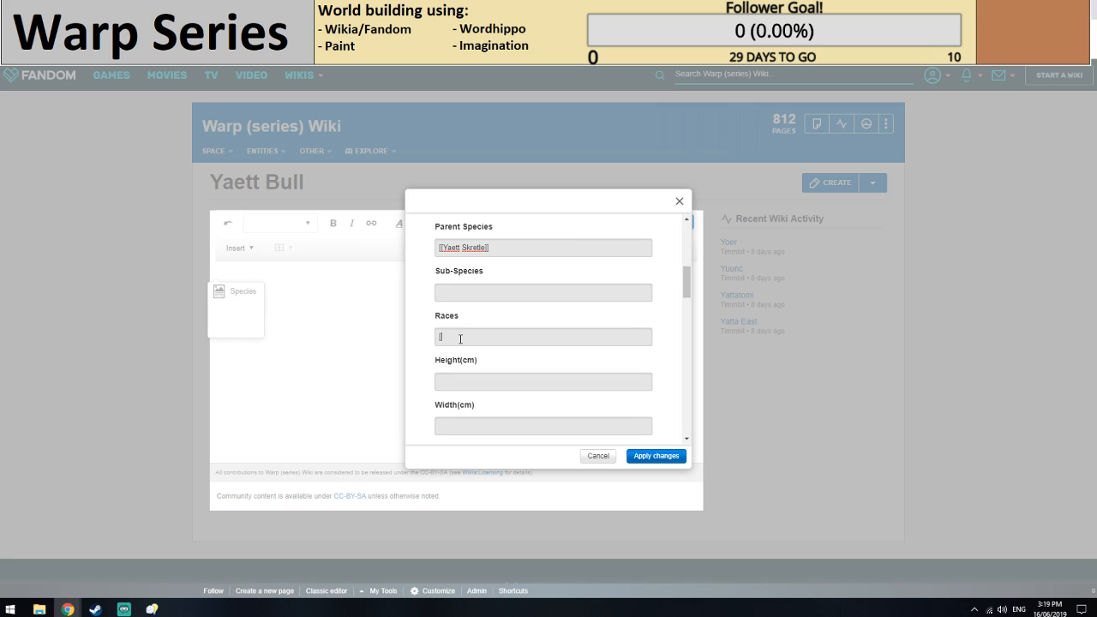
type("[[")
key("Left")
key("Left")
type("*[[Yaett Bull]]")
key("Return")
type("*[[Yae")
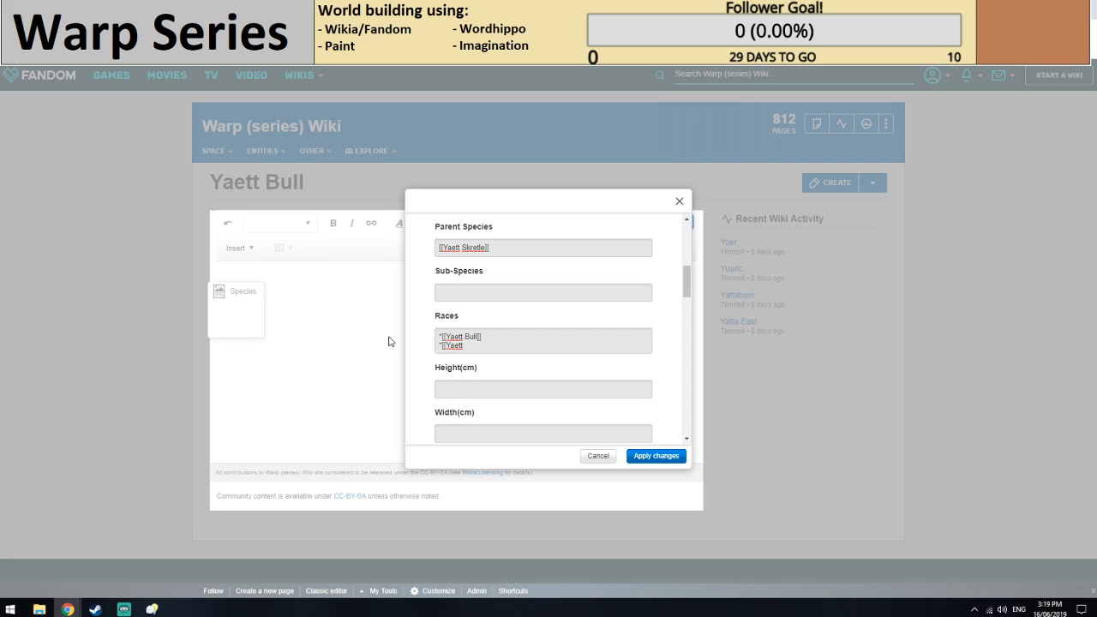
key("ctrl+a")
key("BackSpace")
Open the Yuunc planet article from the Yatswro System page and examine its infobox.
scroll(518, 350, "down", 1)
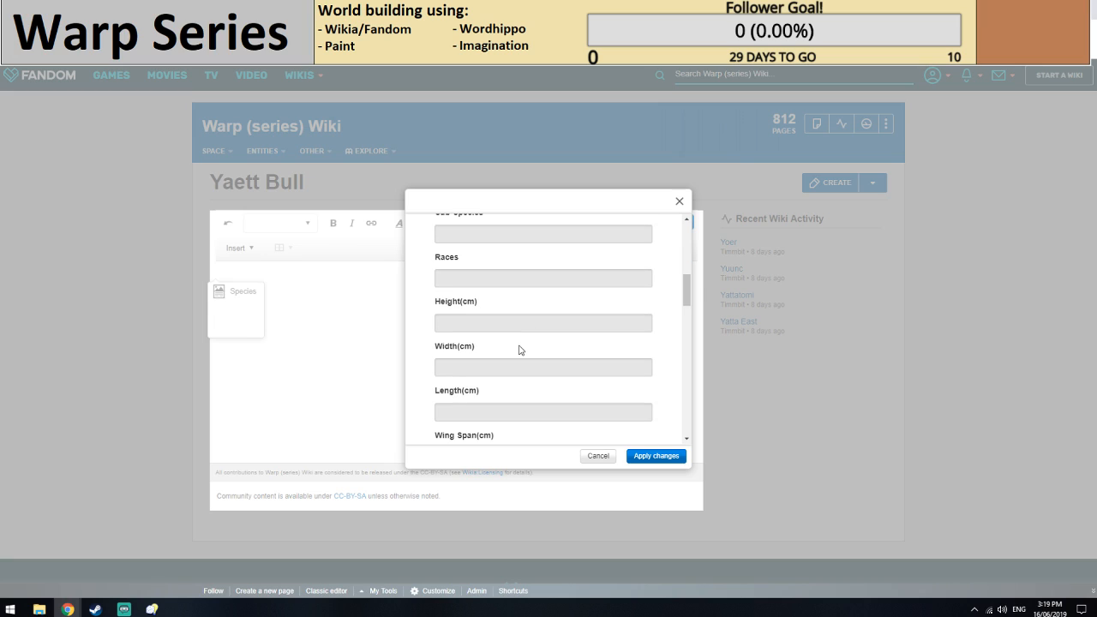
scroll(473, 310, "down", 1)
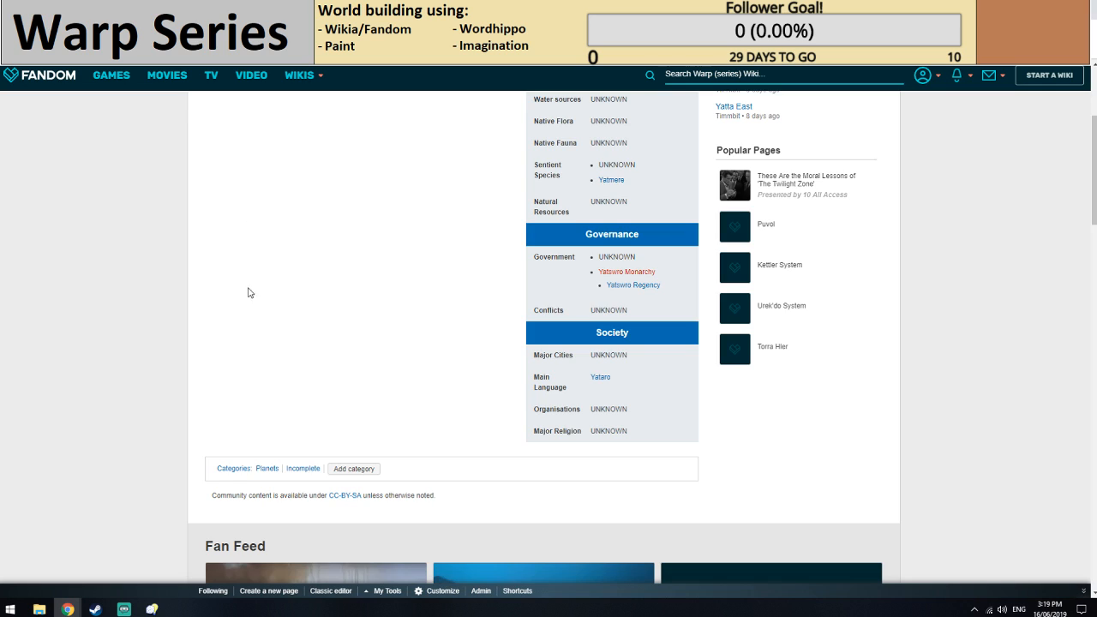
scroll(246, 282, "up", 2)
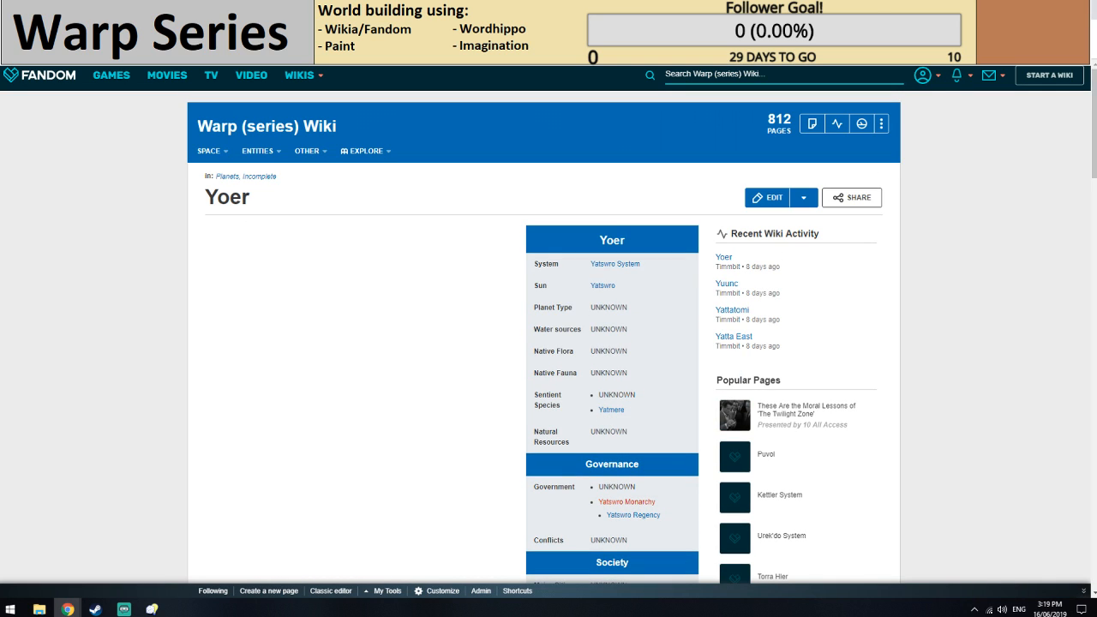
key("ctrl+Tab")
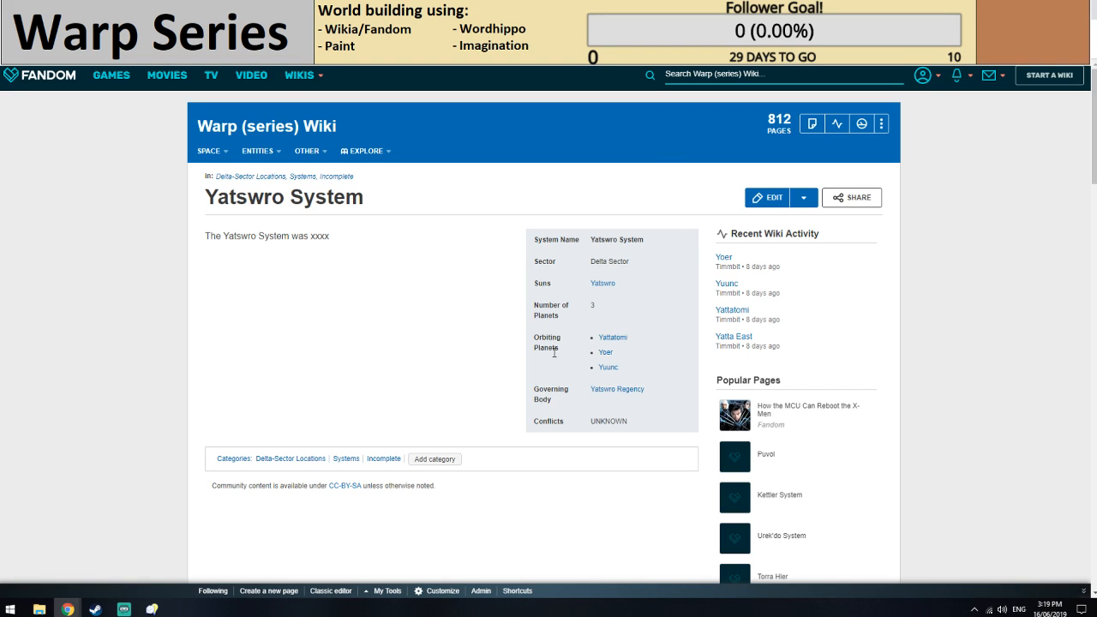
left_click(607, 368)
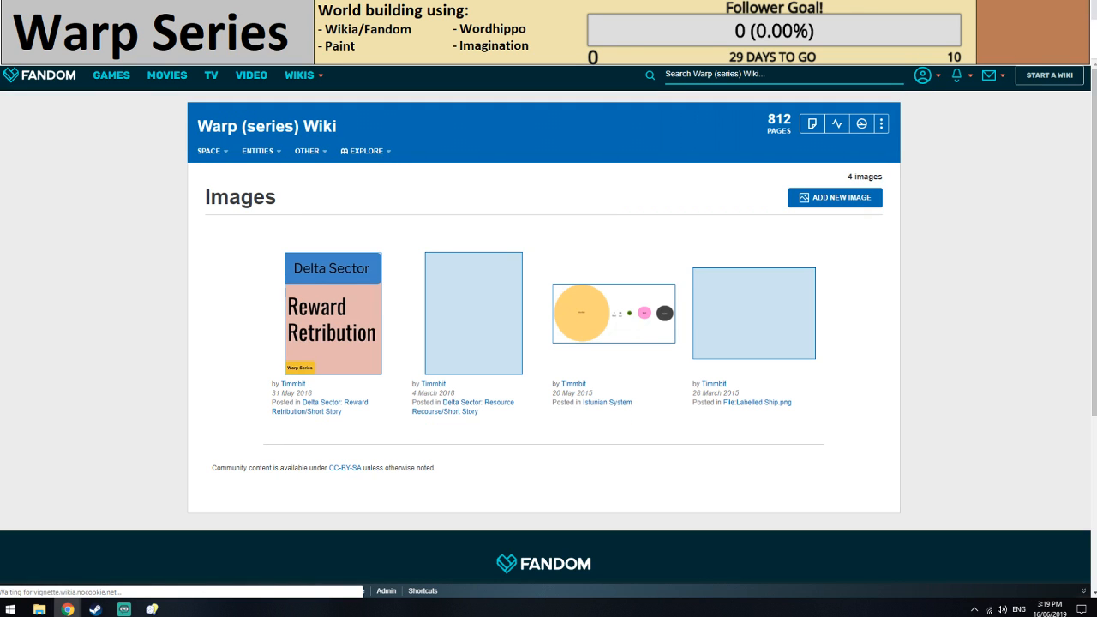
left_click(11, 31)
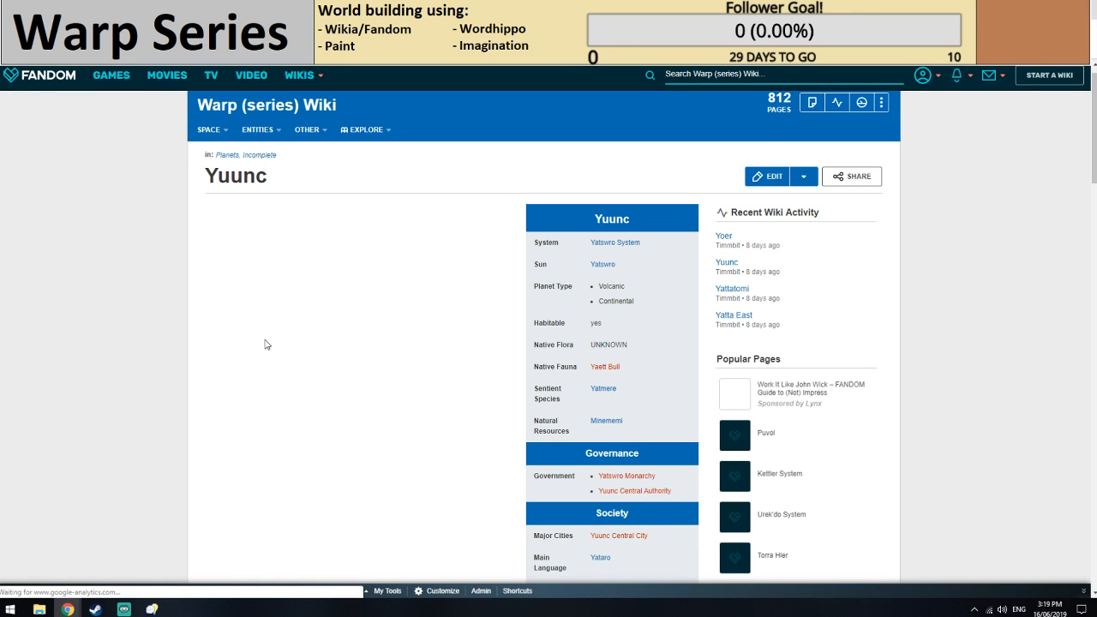
scroll(633, 241, "down", 1)
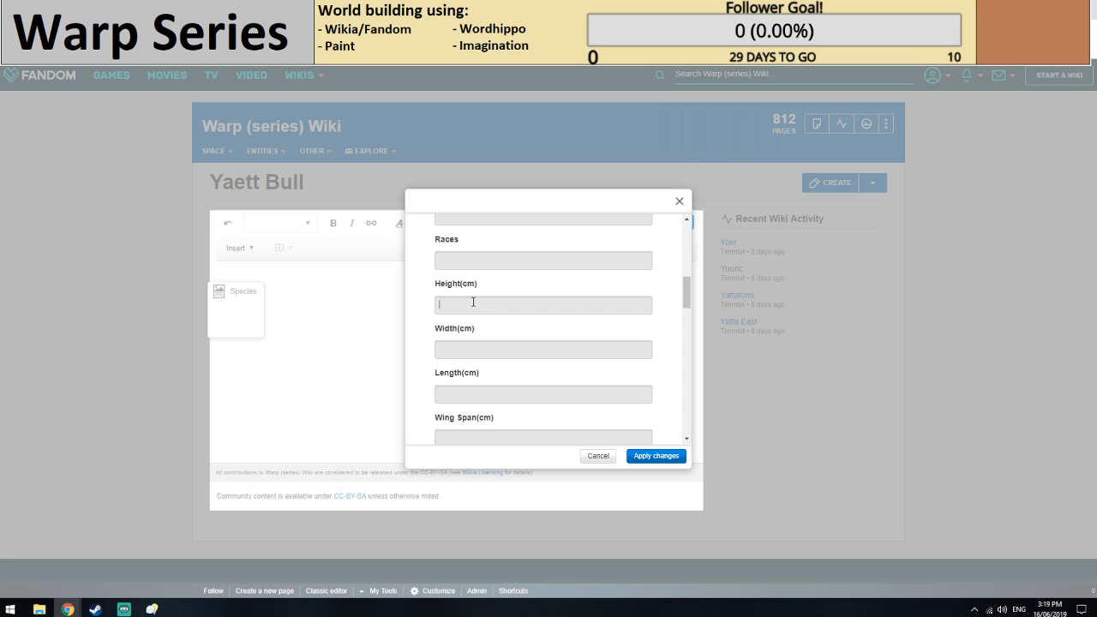
Search Google for "goat height" as a size reference, and return to the infobox form.
key("ctrl+t")
type("go")
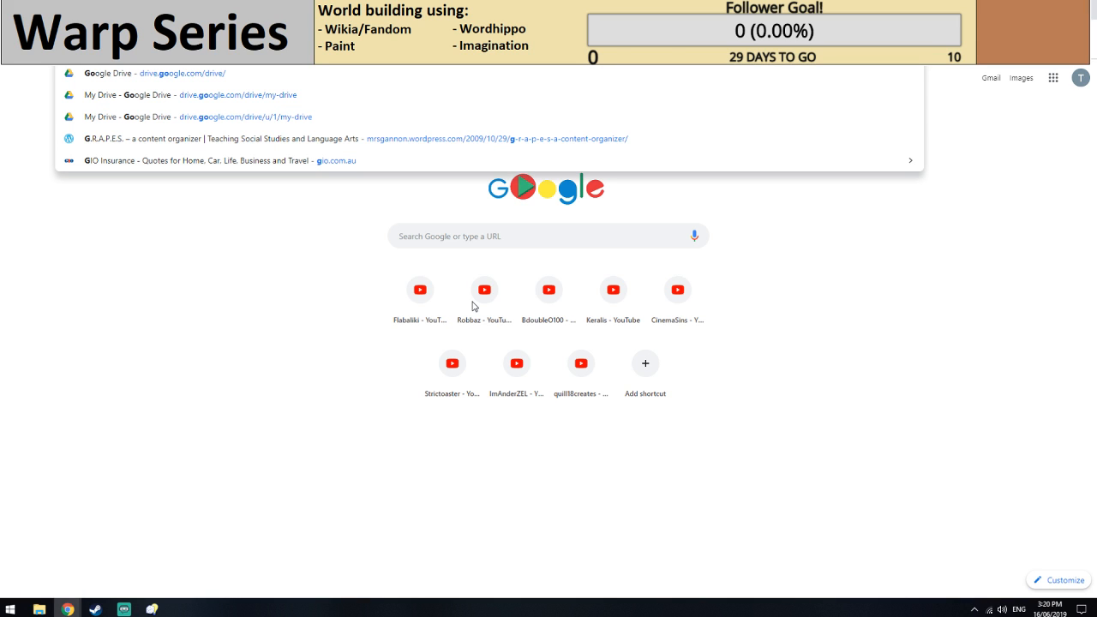
type("at height")
key("Return")
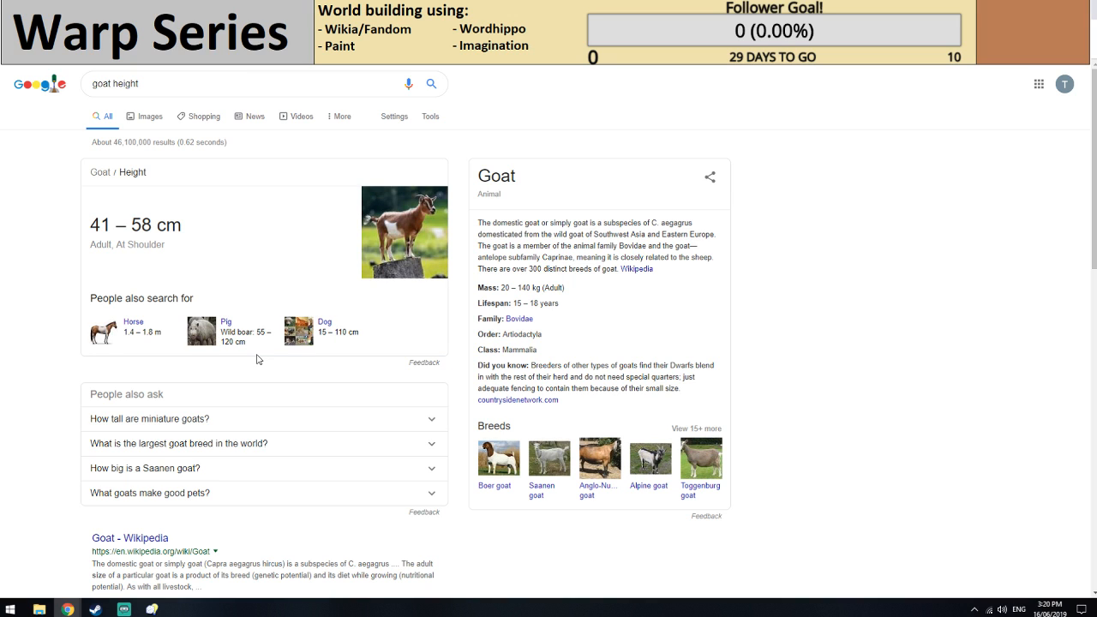
key("ctrl+w")
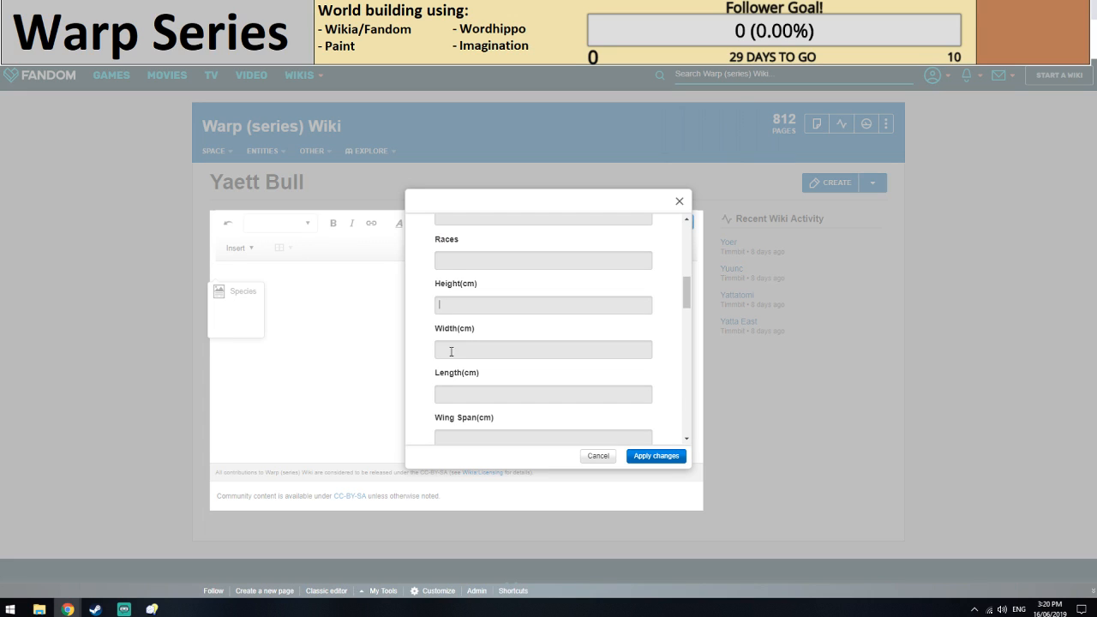
Set the Yaett Bull infobox's height to 90cm and its width to 27cm.
left_click(462, 309)
type("90cm")
scroll(479, 311, "down", 1)
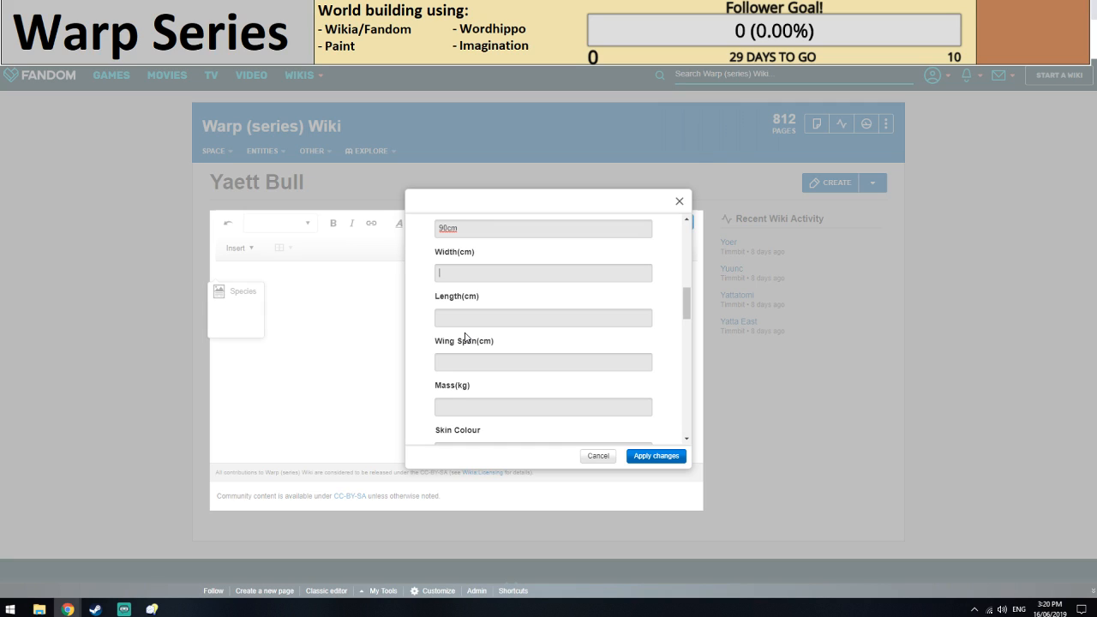
type("27cm")
scroll(498, 358, "up", 2)
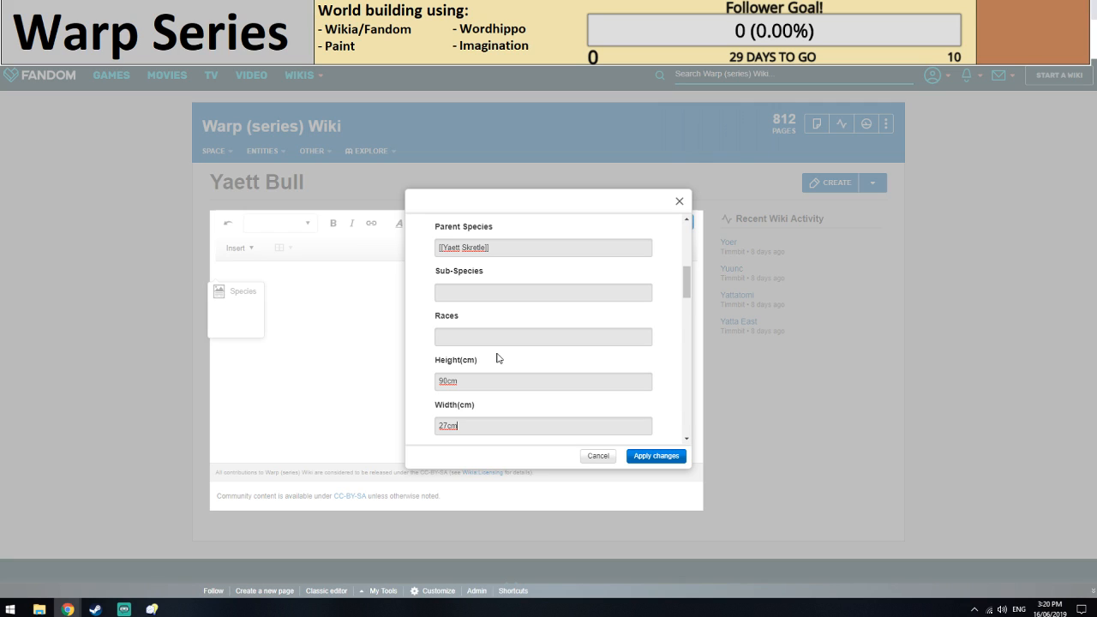
key("XF86AudioRaiseVolume")
Search Google for "length of goats" as a reference and set the infobox's length to 120cm.
scroll(496, 359, "down", 1)
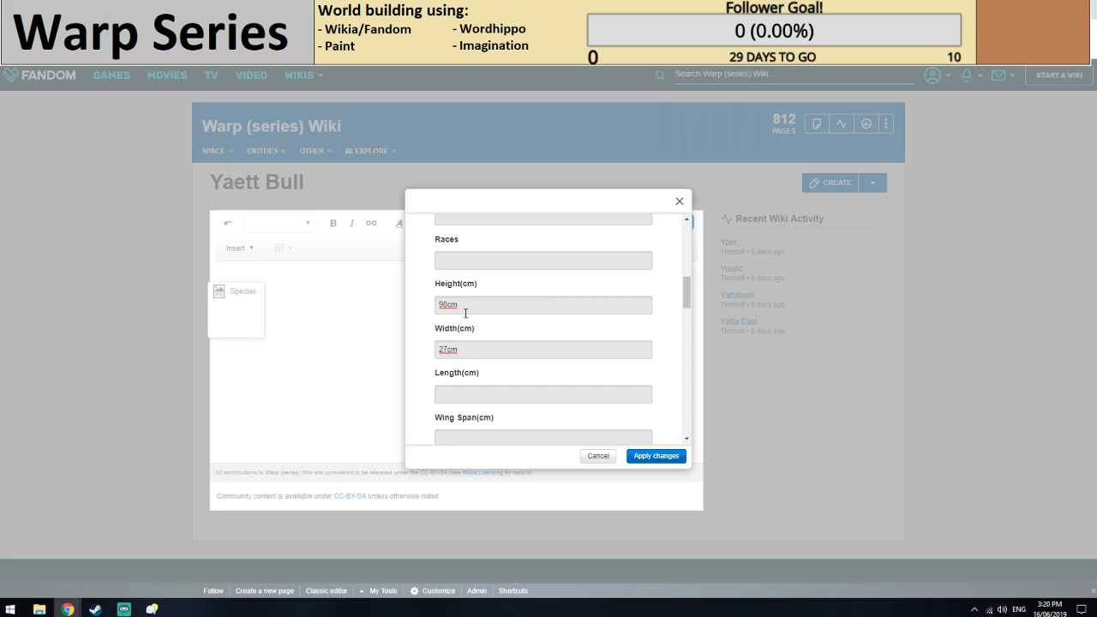
scroll(476, 310, "down", 1)
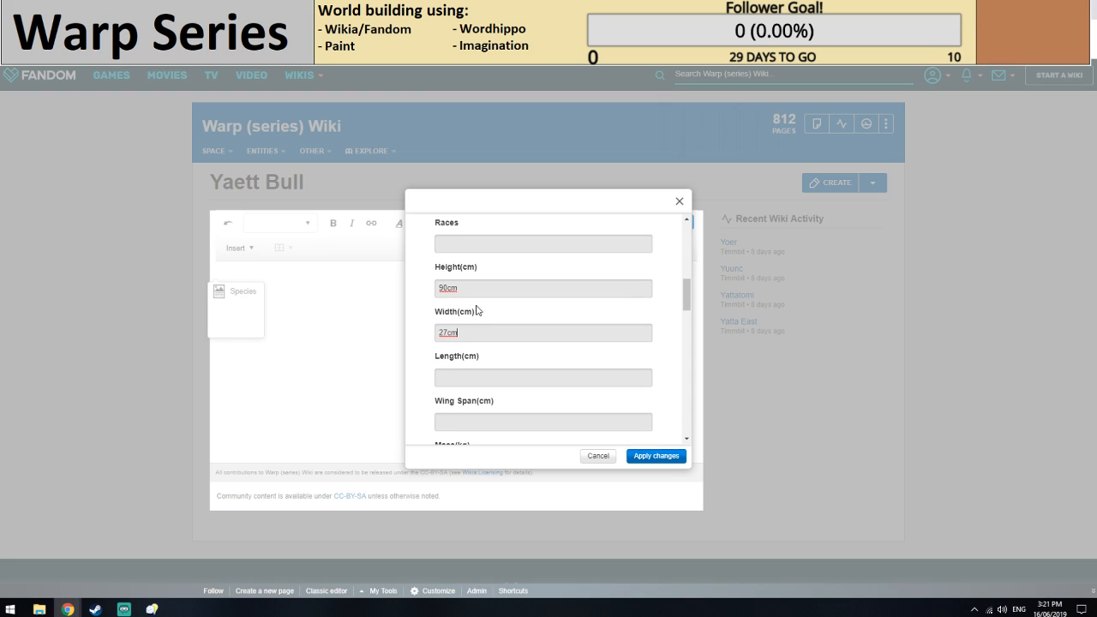
scroll(476, 312, "down", 1)
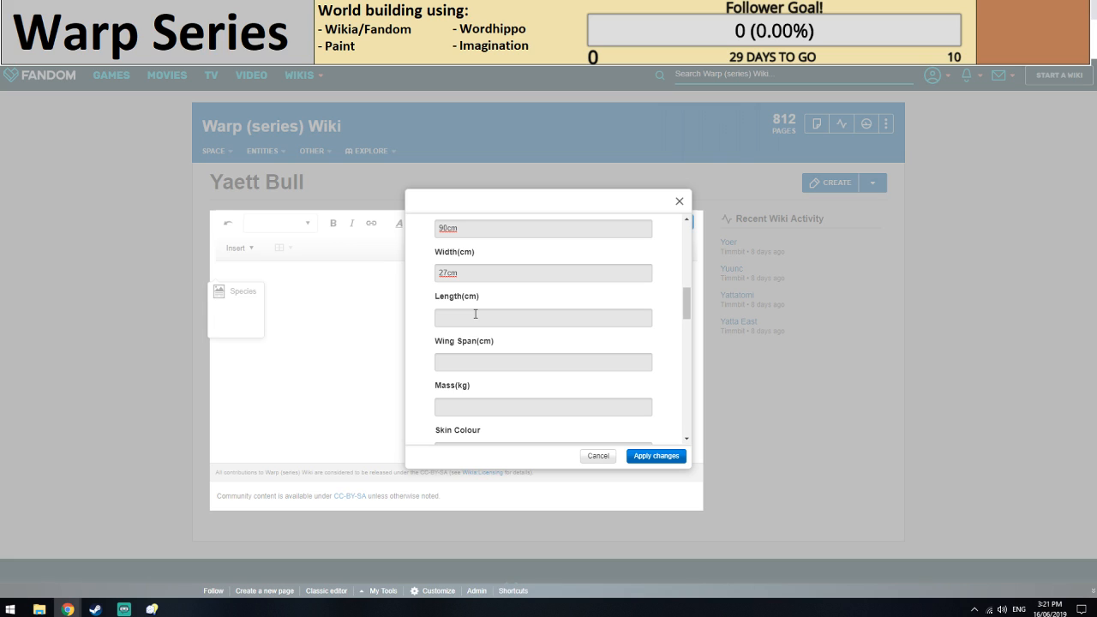
left_click(475, 315)
key("ctrl+t")
type("l")
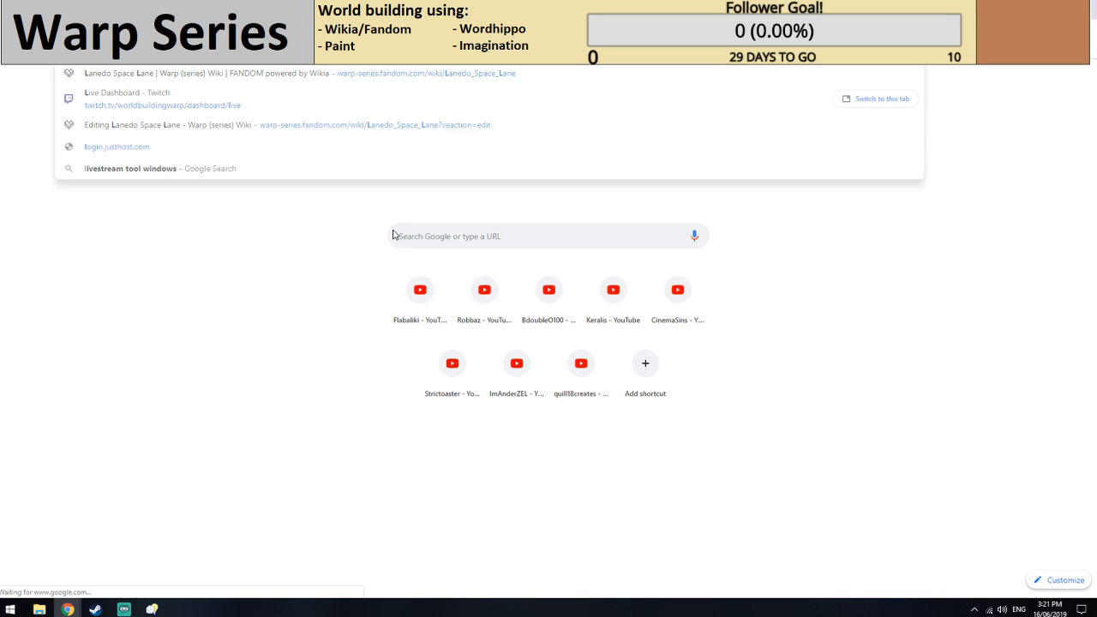
type("engh of goats")
key("Return")
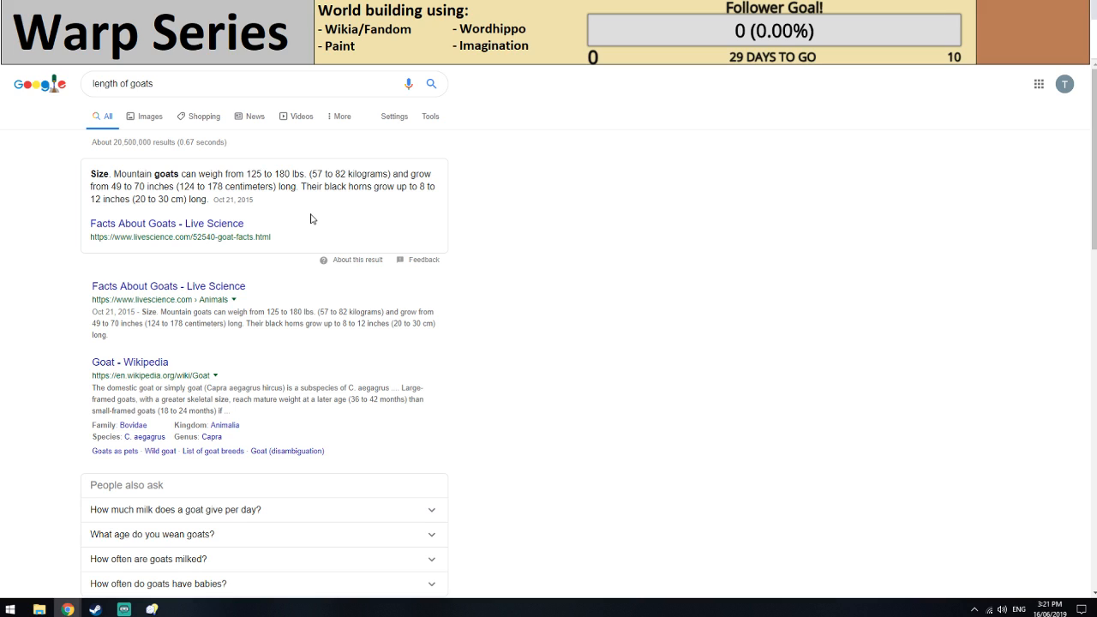
key("ctrl+Tab")
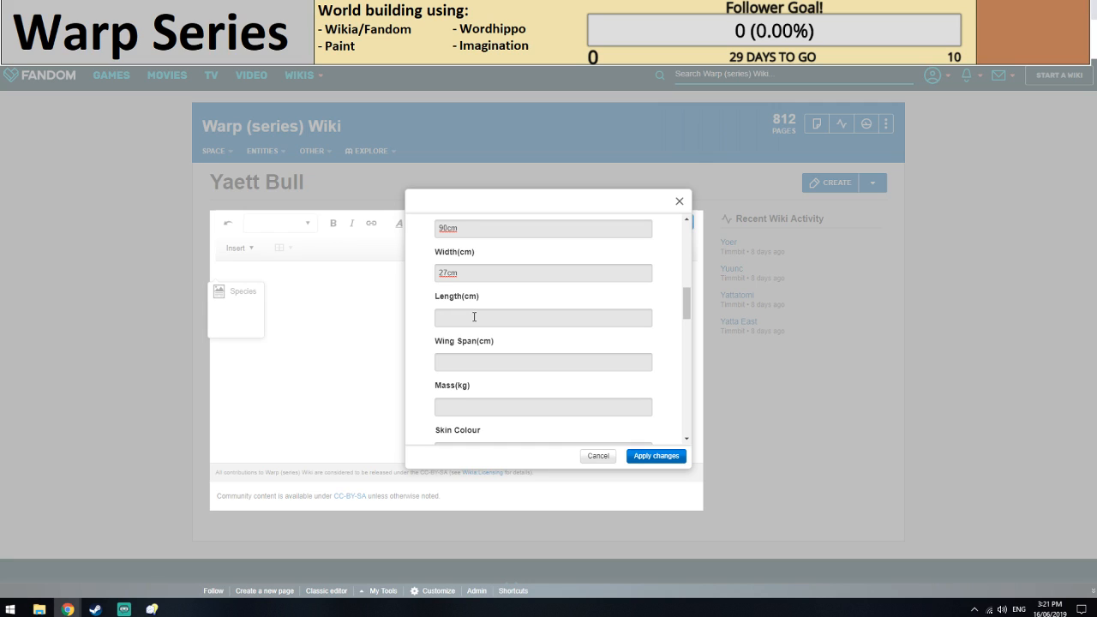
type("120cm")
scroll(472, 318, "up", 1)
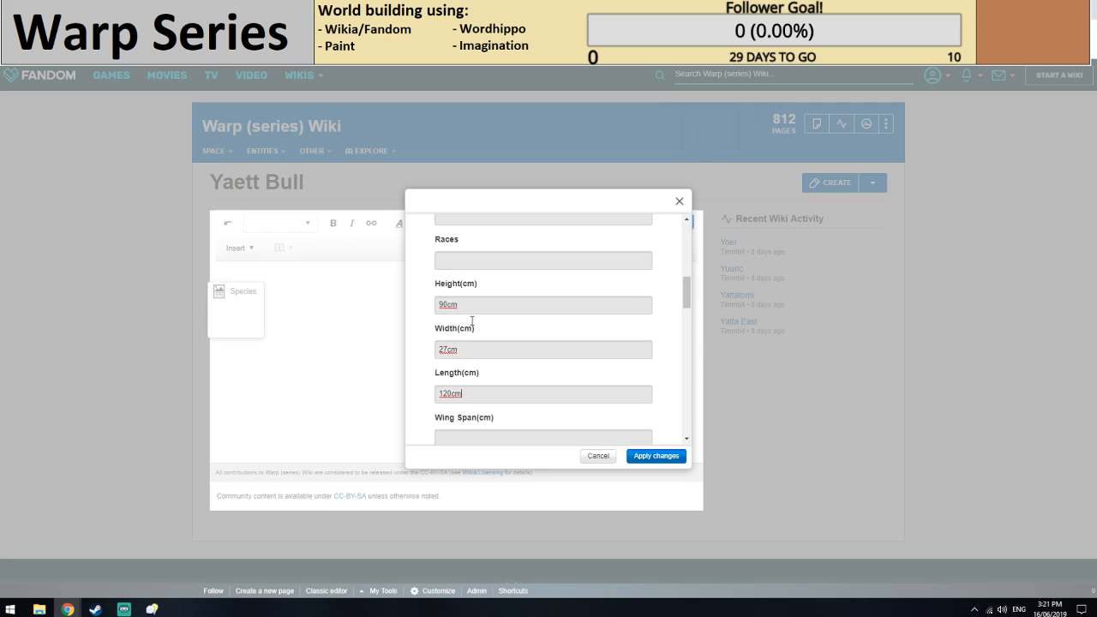
Set the Yaett Bull infobox's height to 50cm and its width to 19cm.
scroll(472, 321, "down", 1)
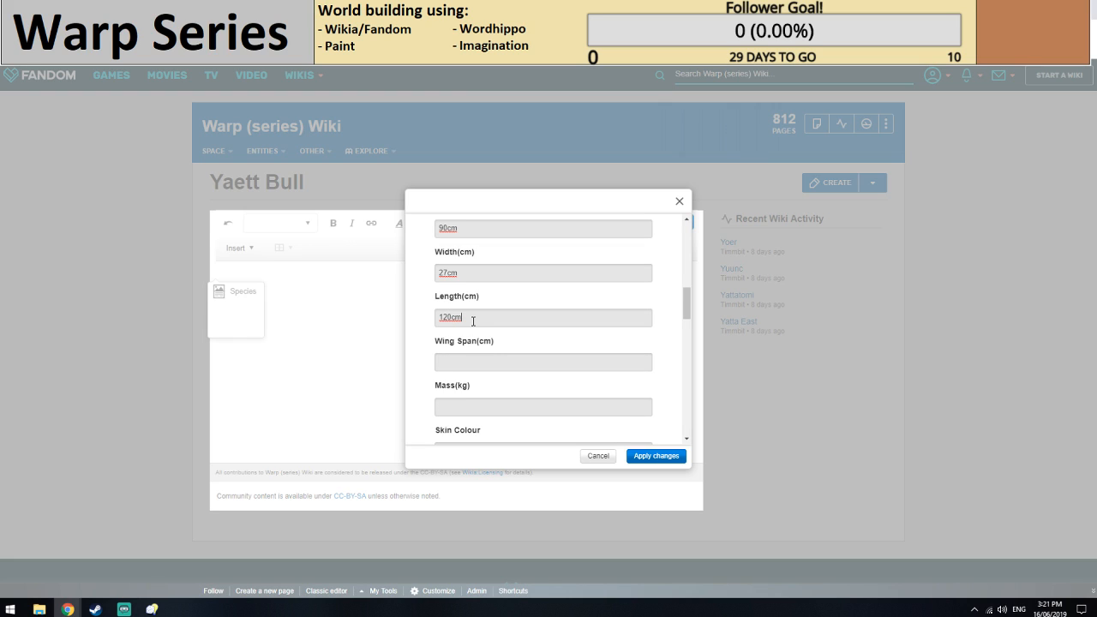
scroll(473, 322, "up", 1)
left_click_drag(469, 307, 406, 303)
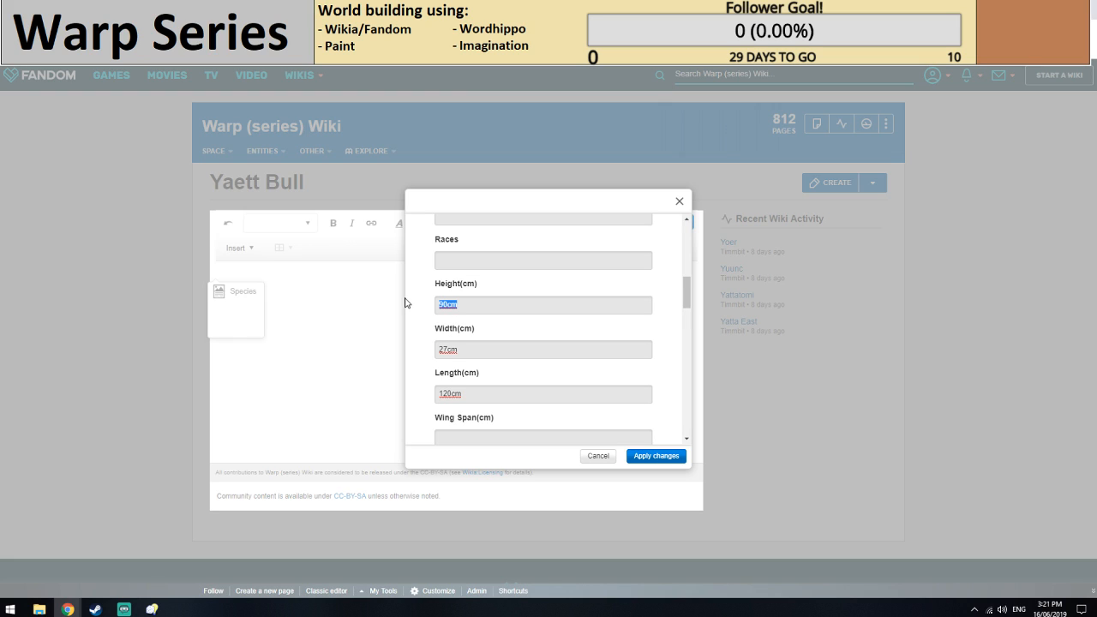
type("50cm")
scroll(445, 317, "down", 1)
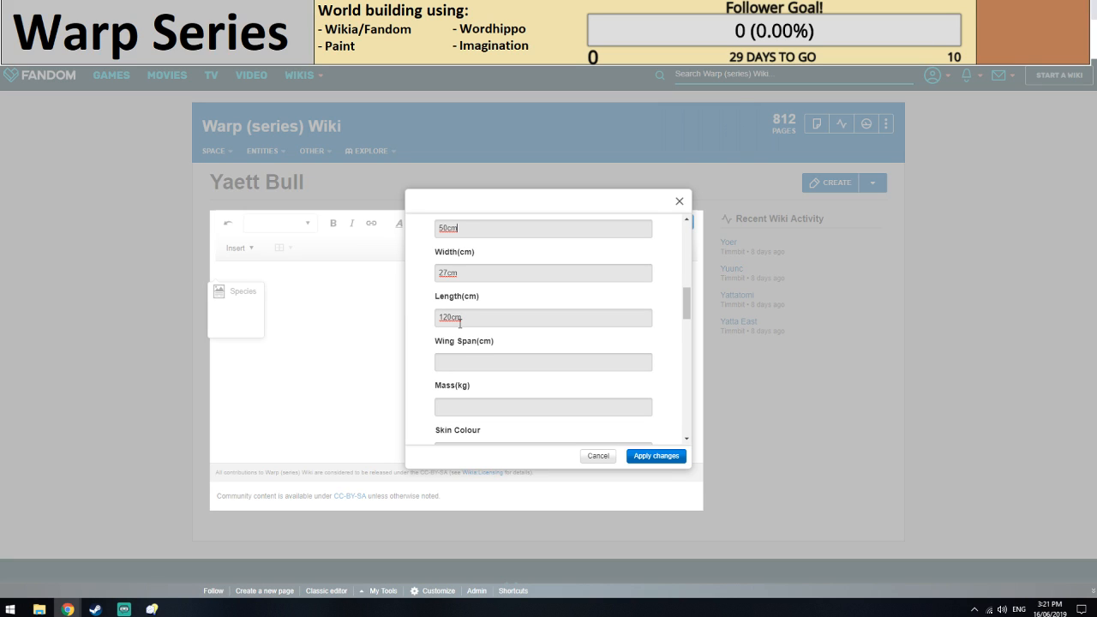
left_click_drag(467, 274, 405, 283)
type("19cm")
Set the infobox's mass to 75kg.
scroll(482, 311, "down", 1)
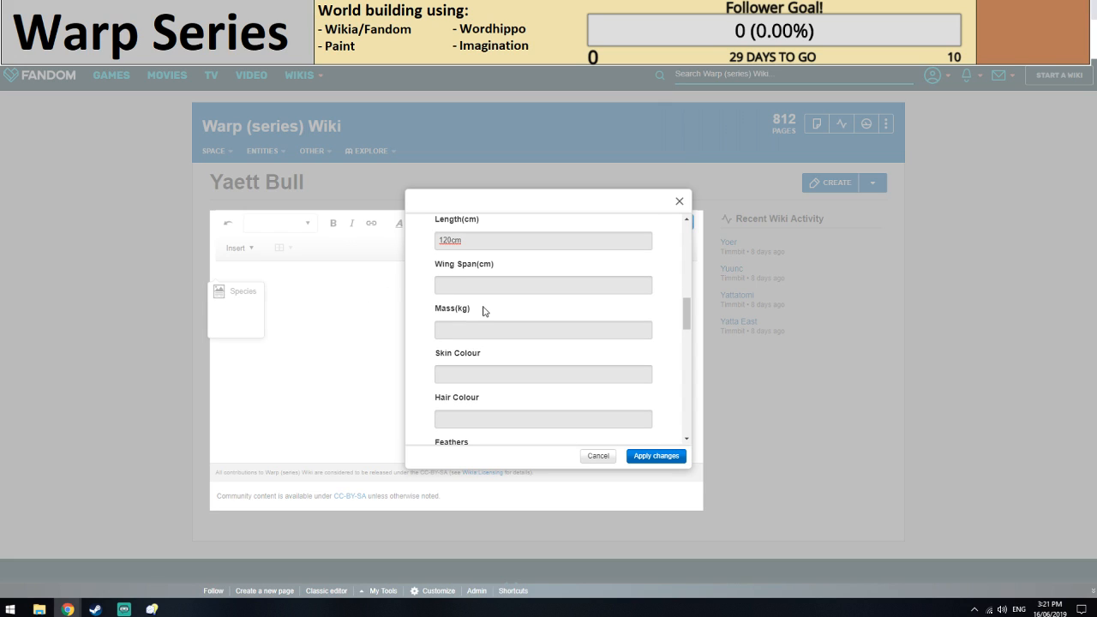
left_click(495, 327)
scroll(494, 328, "up", 1)
left_click(343, 8)
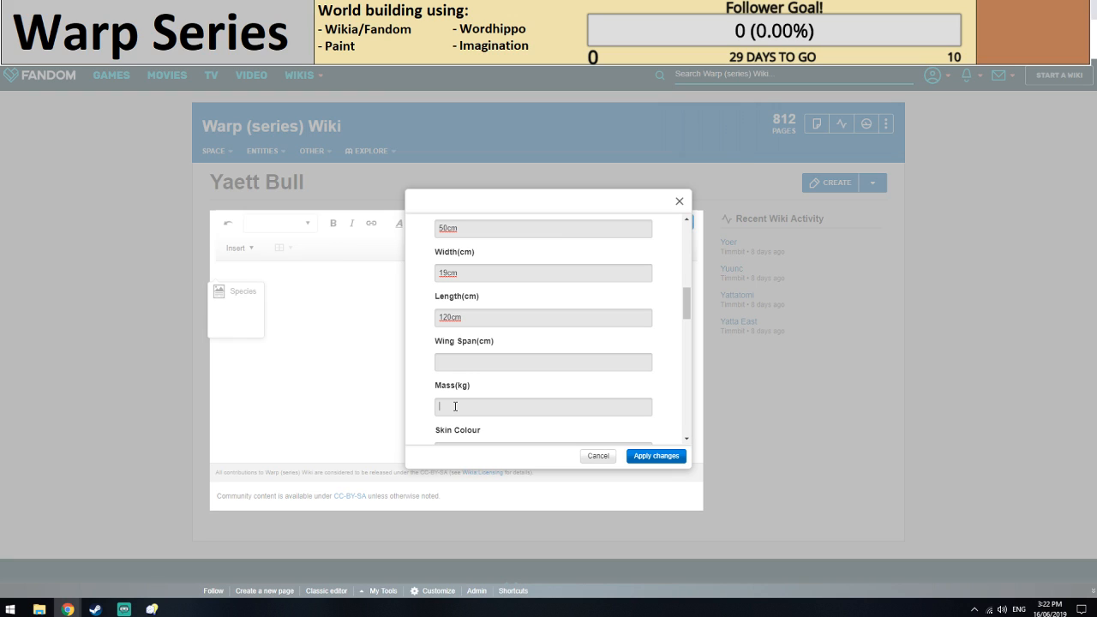
type("75kg")
Set both the skin colour and the hair colour in the infobox to Grey.
scroll(480, 342, "down", 2)
left_click(483, 298)
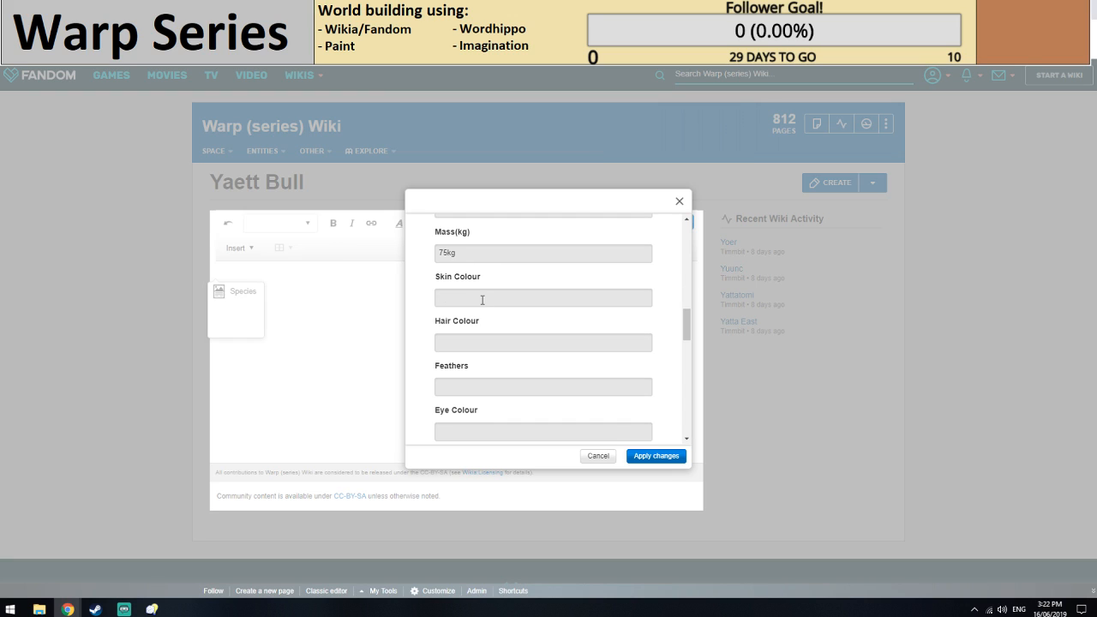
type("Grey")
left_click(464, 343)
type("Black")
scroll(465, 346, "down", 1)
left_click_drag(464, 266, 388, 263)
type("Gery")
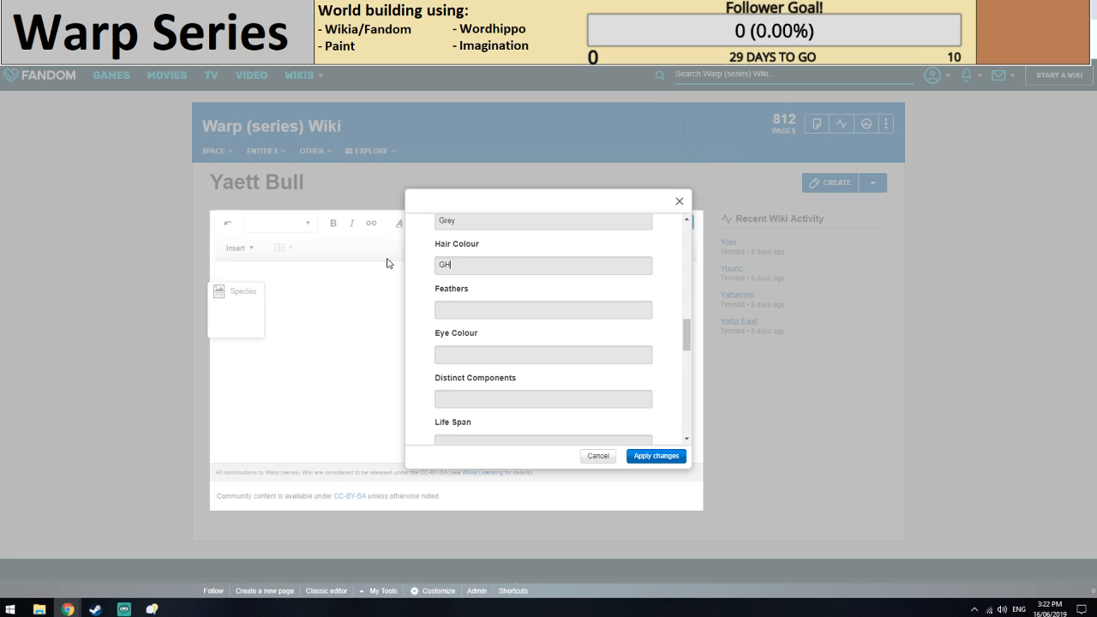
key("BackSpace")
key("BackSpace")
key("BackSpace")
type("rey")
Set the infobox's eye colour to Yellow.
scroll(541, 311, "down", 1)
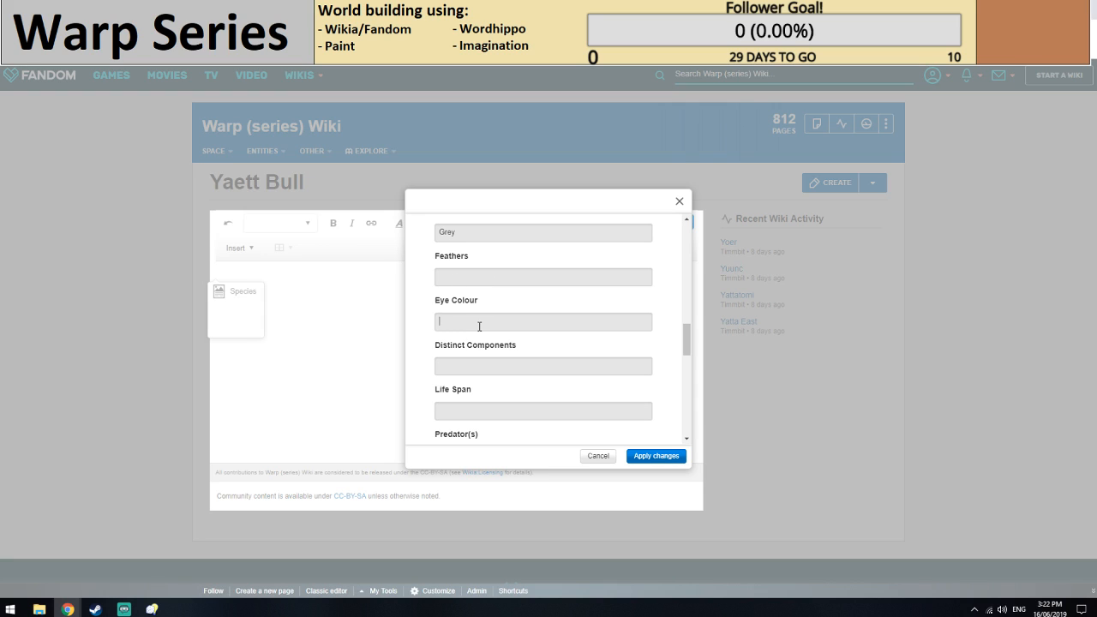
type("Yellow")
key("Tab")
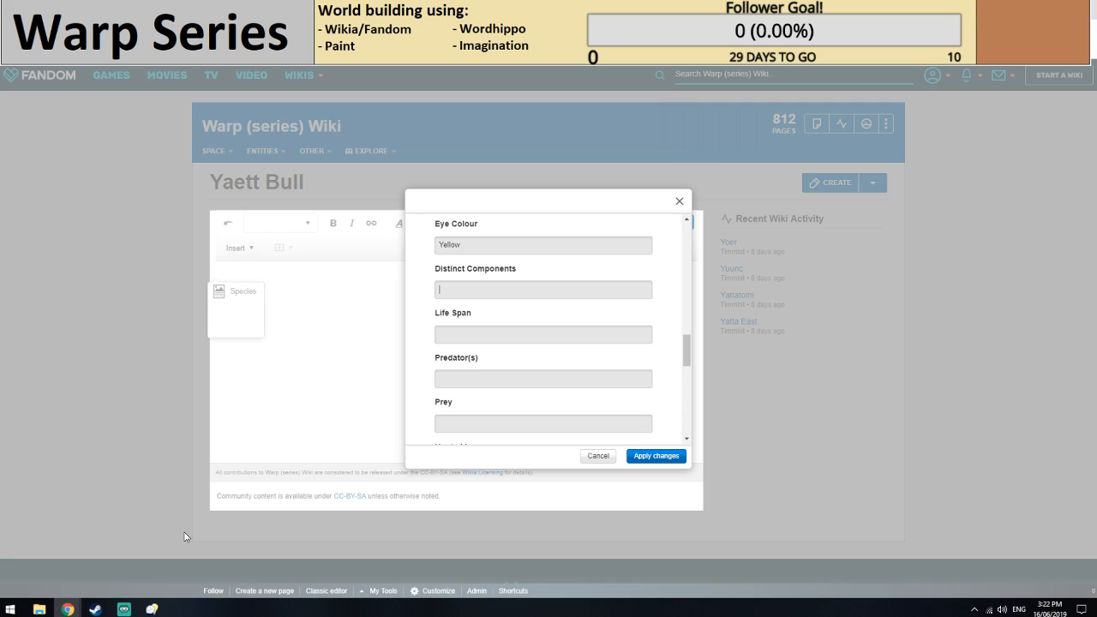
Start the Distinct Components entry with two bulleted lines for Male and Female.
left_click(465, 336)
left_click(453, 288)
type("*Male")
key("Return")
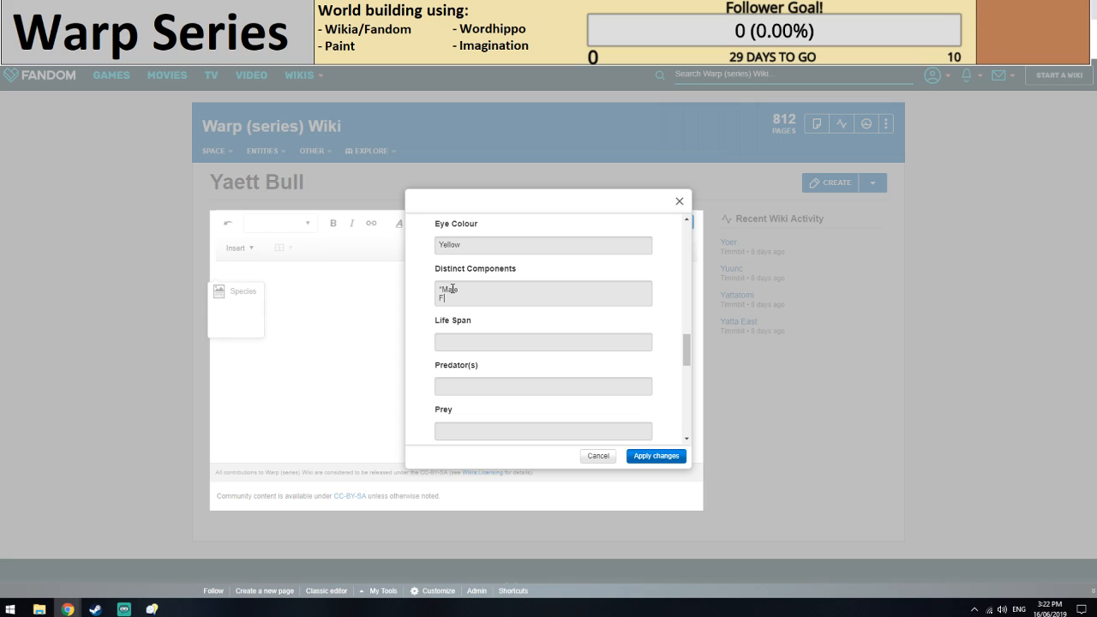
type("emale:*")
List Horns and Long Tail as second-level bullets under Male in the Distinct Components entry.
left_click(468, 287)
type(": Horns")
key("Return")
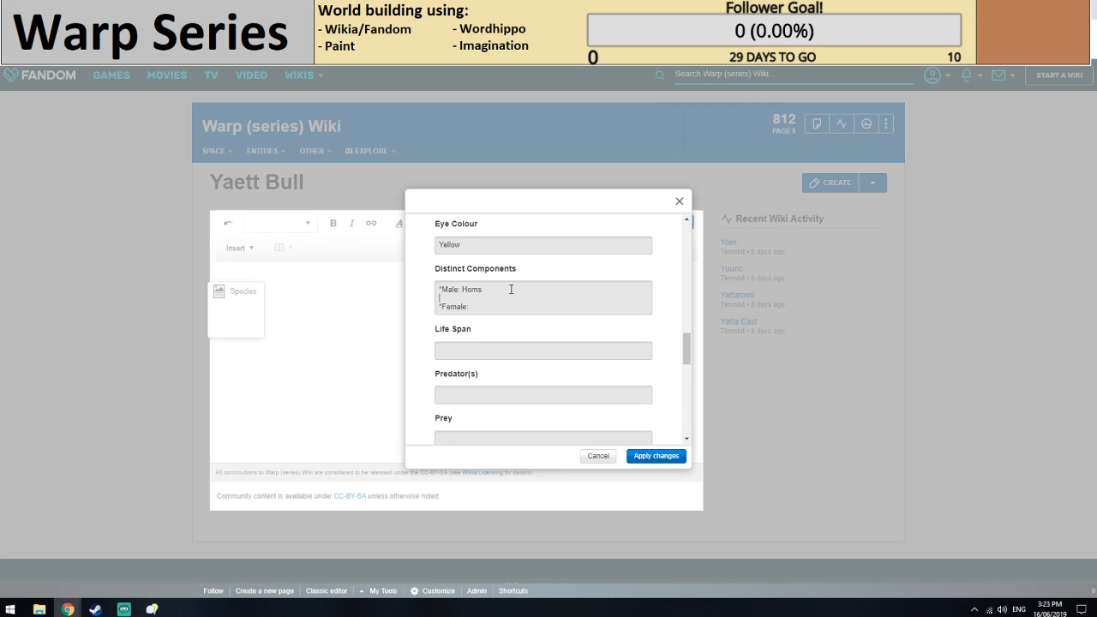
type("**Long Tail")
left_click(460, 290)
key("BackSpace")
type("e")
key("Delete")
key("Delete")
key("Return")
type("**")
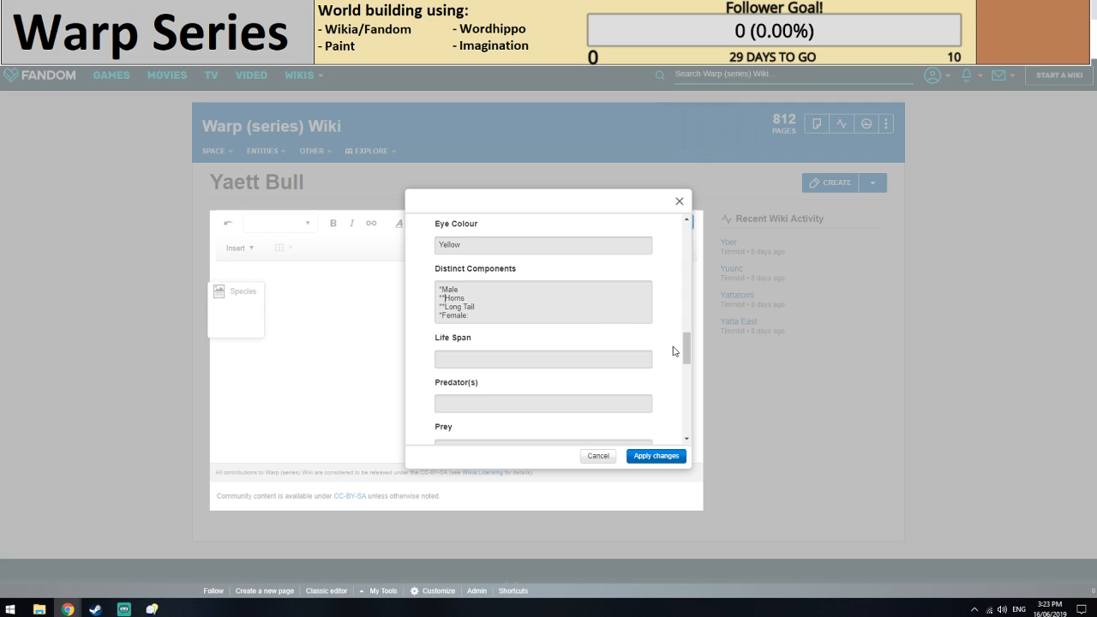
Remove the colon after Female and list Short Tail and Wider Eyes as second-level bullets beneath it.
left_click(498, 319)
key("BackSpace")
key("BackSpace")
key("Return")
type("**")
key("Return")
type("**")
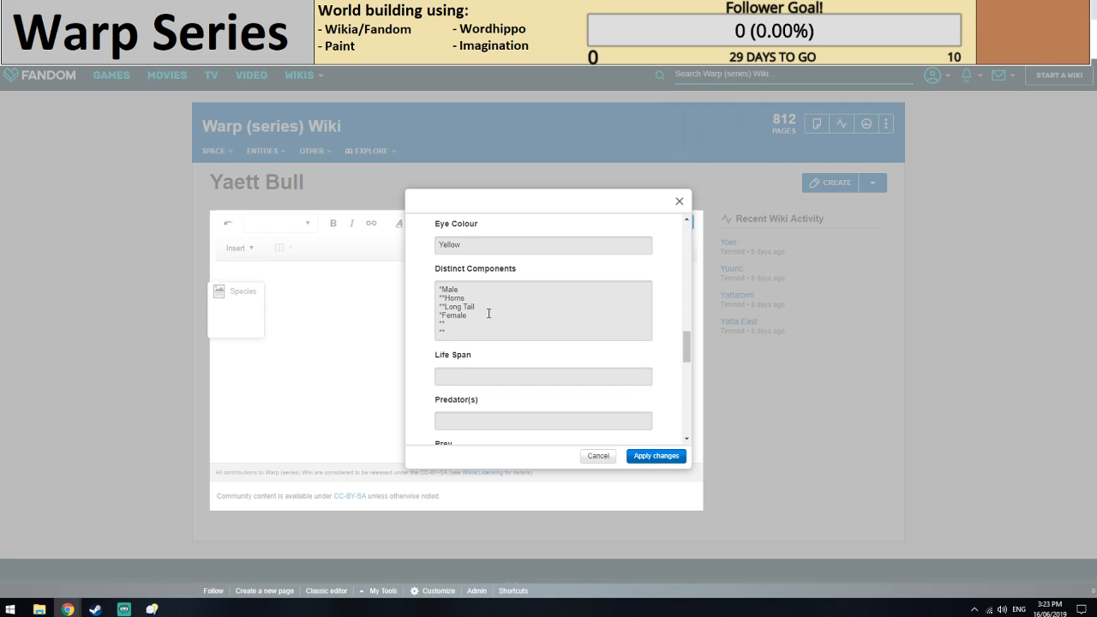
left_click(456, 326)
type("Short Tail")
left_click(476, 335)
type("Wider Eyes")
Set the species' life span to 30 years.
scroll(474, 381, "down", 1)
left_click(463, 302)
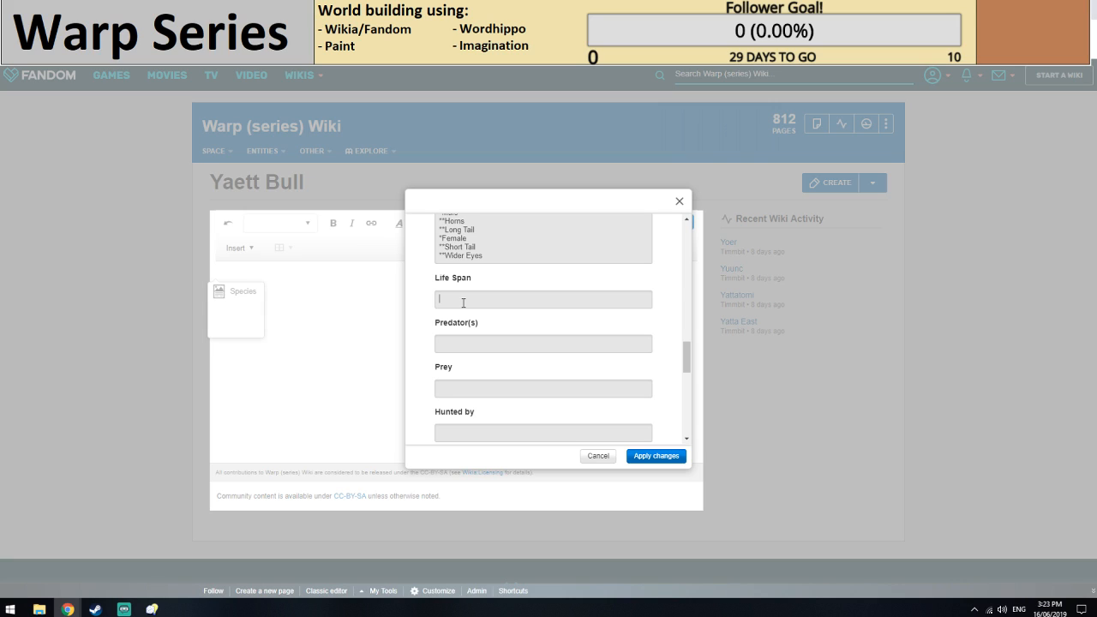
type("30 year")
Enter the wiki link [[Yatmere]] as the species that farms the Yaett Bull, moving it out of Eaten by.
scroll(463, 301, "down", 1)
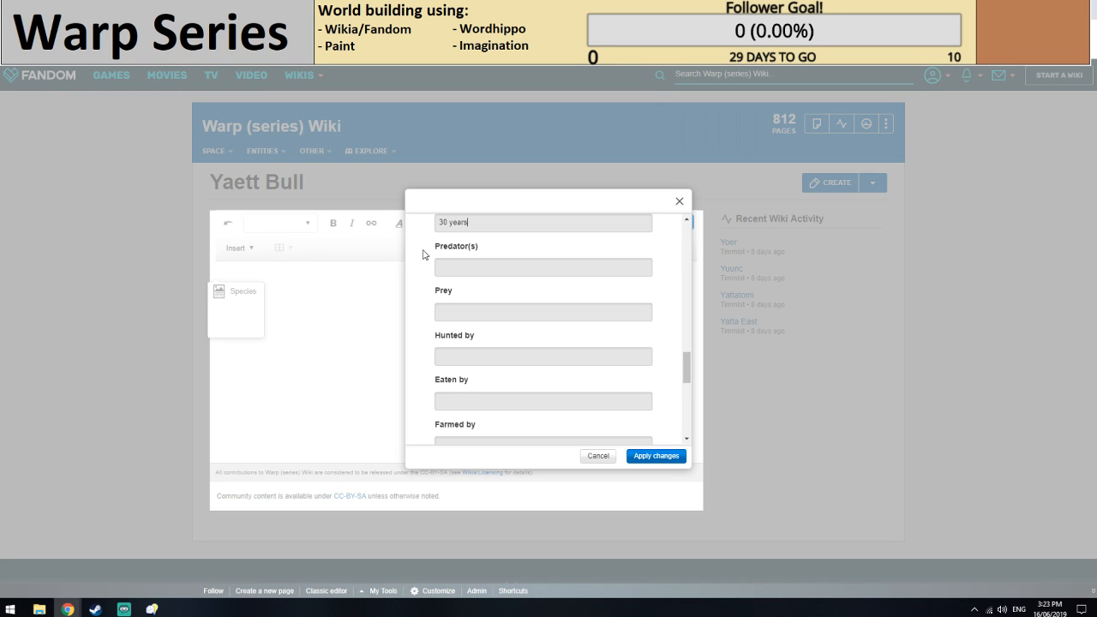
scroll(469, 319, "down", 1)
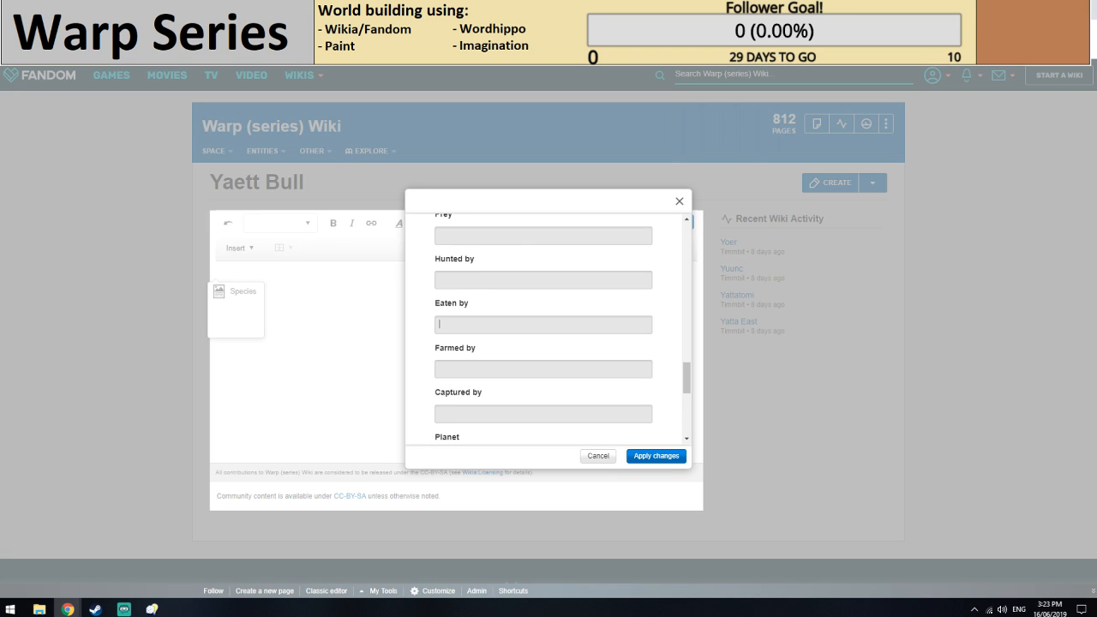
type("[[Yatet")
key("BackSpace")
type("mere")
left_click_drag(526, 317, 423, 323)
key("ctrl+x")
left_click(501, 366)
key("ctrl+v")
Enter the planet as a nested bullet list with [[Yatswro System]] on the first level and [[Yuunc]] beneath it.
scroll(503, 363, "down", 1)
left_click(472, 376)
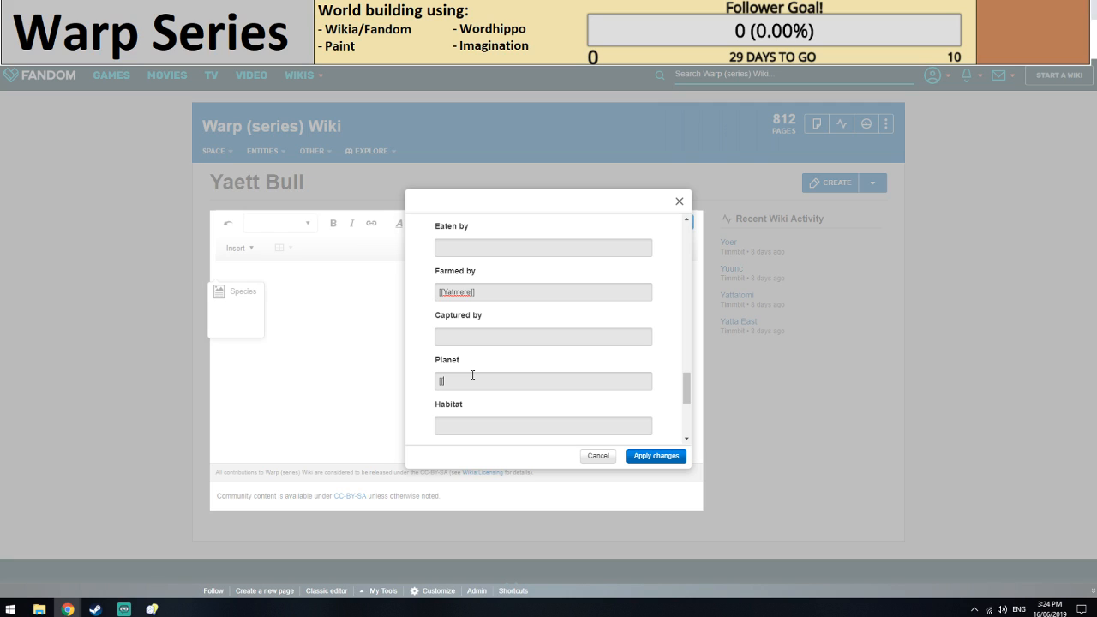
type("[[Yuunc]]")
key("Home")
key("Return")
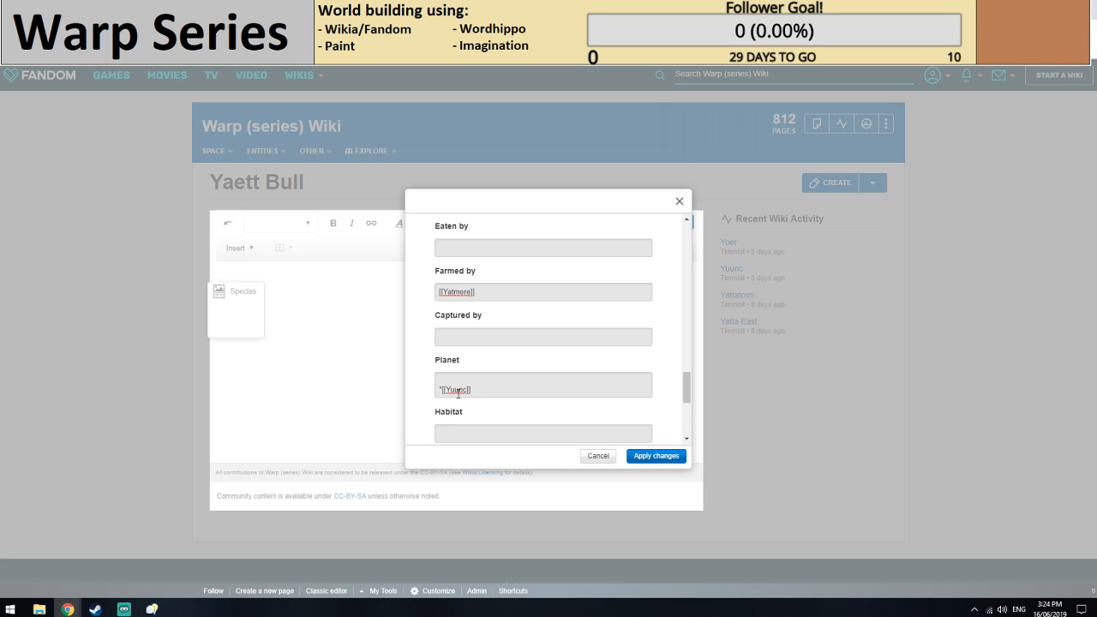
type("*")
key("Down")
type("*[[Yatswro System]]")
Set the species' habitat to Volcanic Lowlands.
scroll(458, 351, "down", 1)
type("Volcanic ")
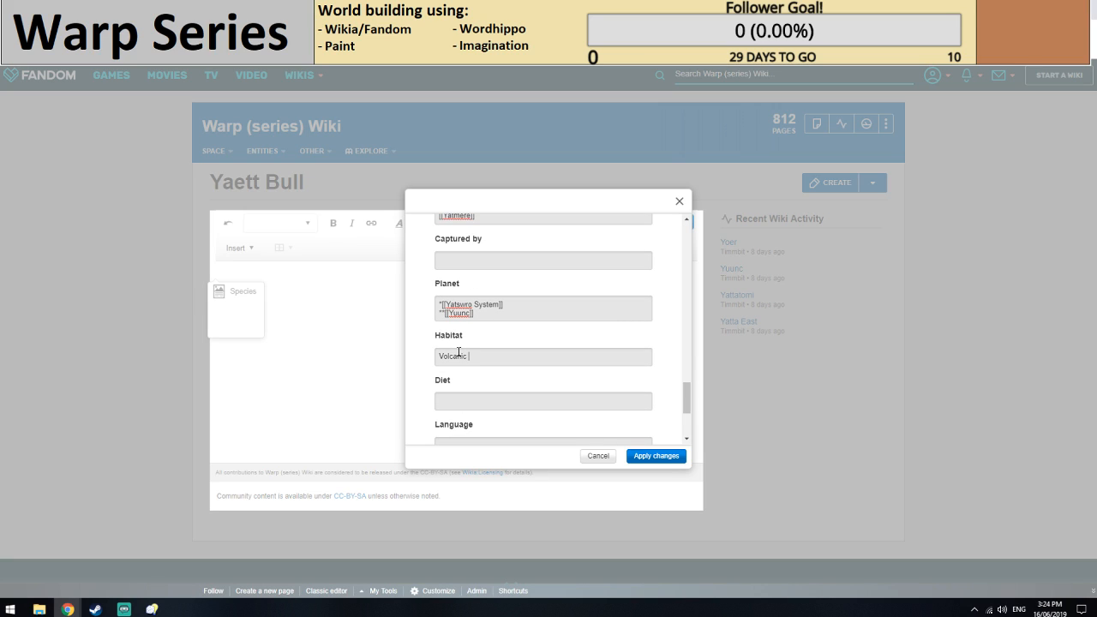
type("Lowlands")
Prepare two bulleted empty wiki links in the Diet entry, checking the Yuunc article's infobox for native flora.
scroll(467, 347, "down", 1)
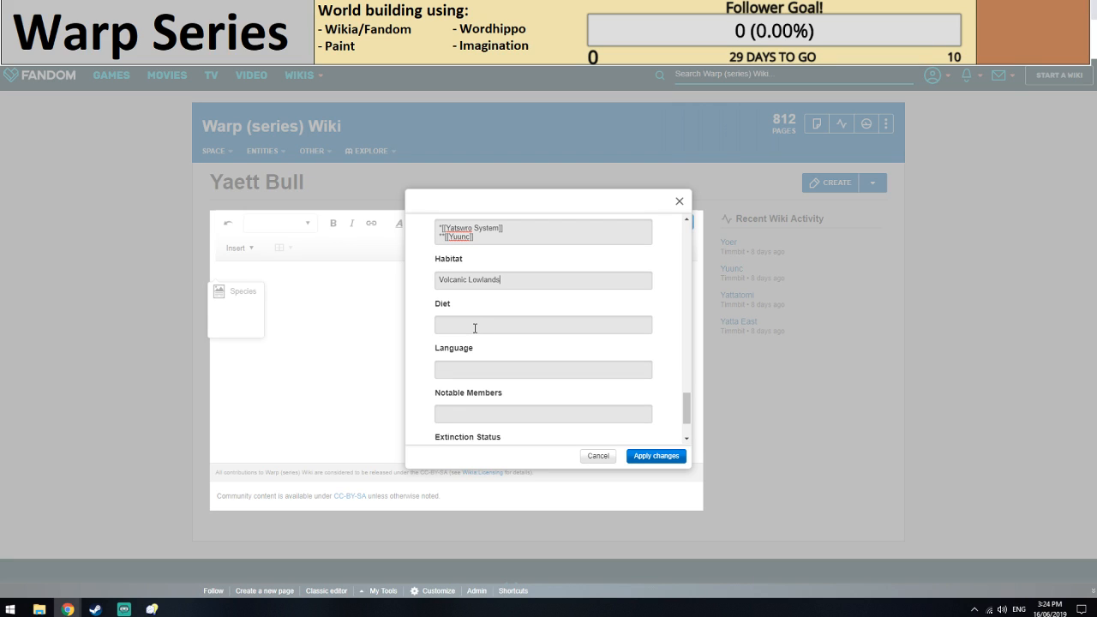
left_click(474, 328)
type("[[")
key("ctrl+shift+Tab")
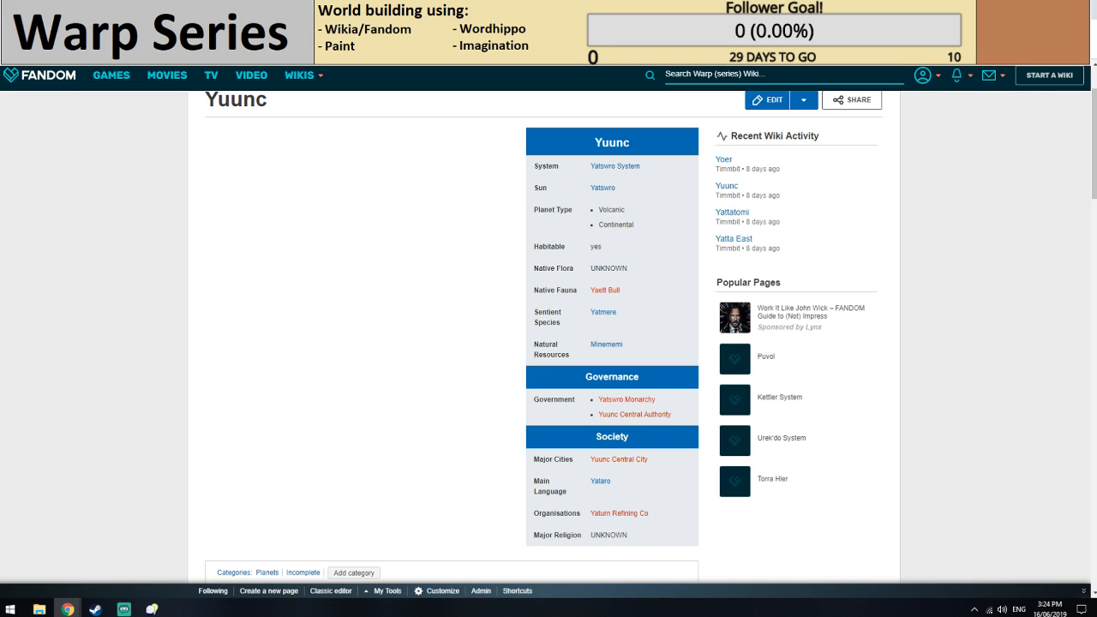
key("ctrl+Tab")
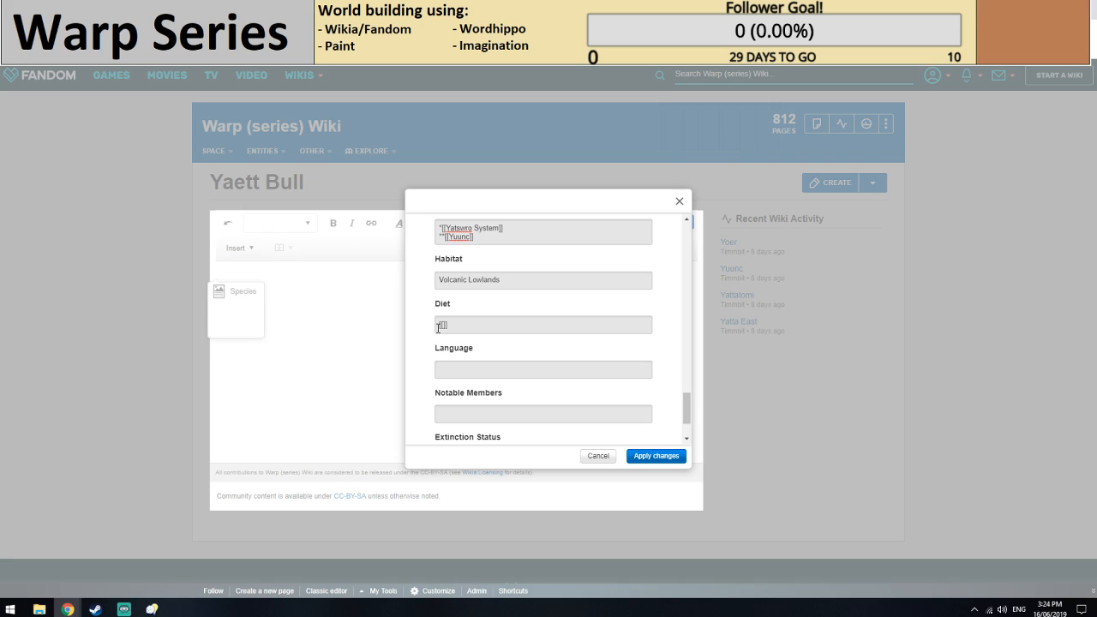
key("Return")
type("*")
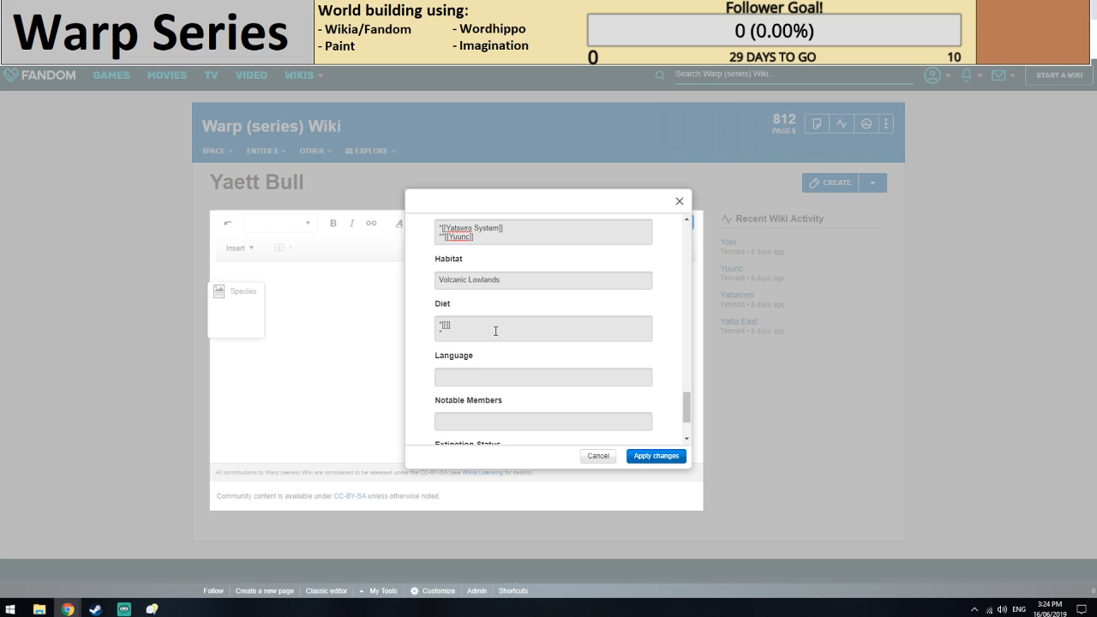
type("[[]]")
Search Google for volcanic vegetation, read Sciencing's "Plants & Animals Around Volcanoes" article, and return to the infobox form.
key("ctrl+t")
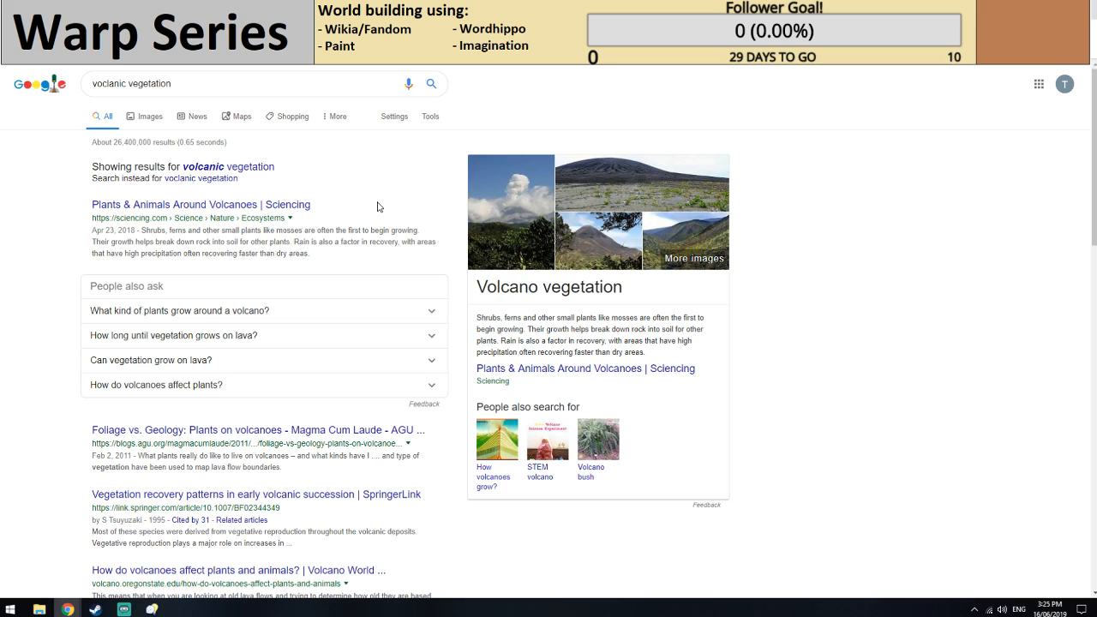
left_click(292, 205)
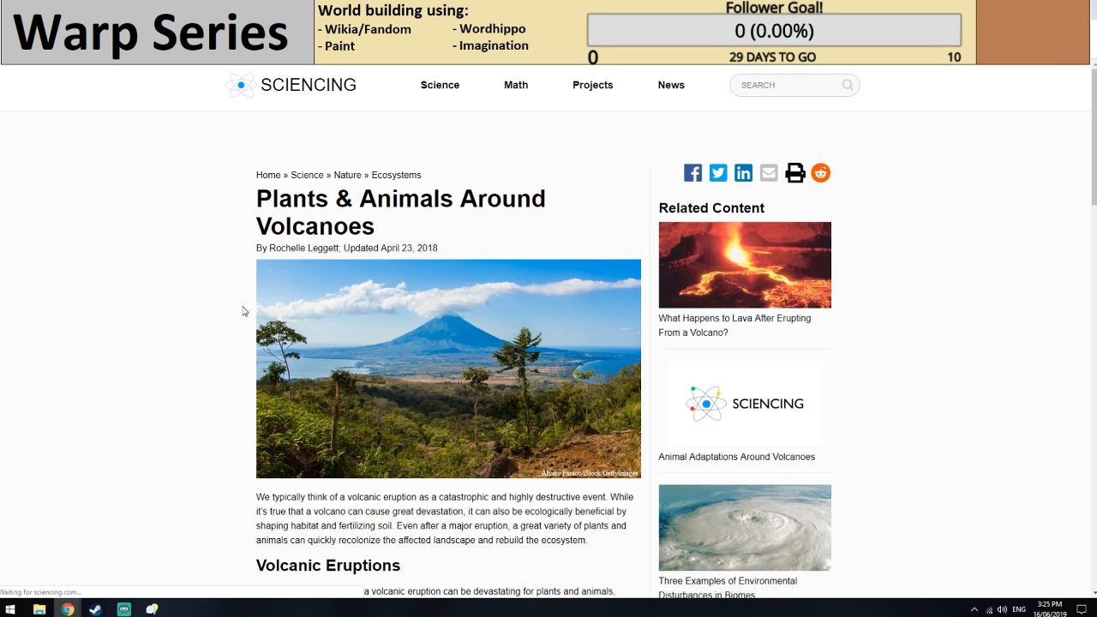
scroll(110, 332, "down", 5)
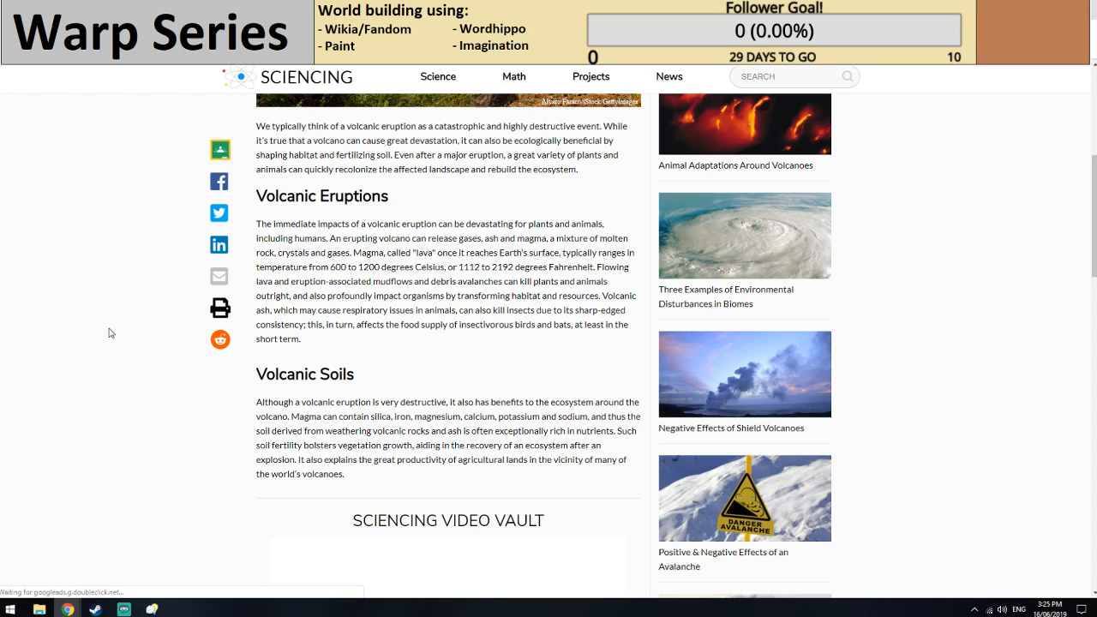
scroll(315, 499, "down", 3)
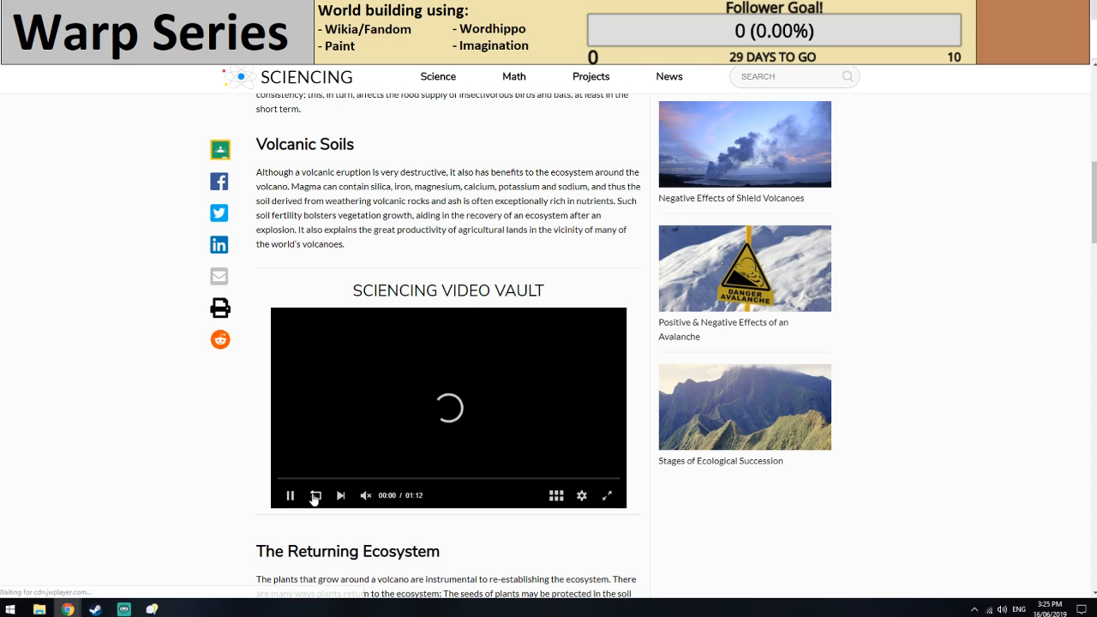
scroll(144, 378, "down", 4)
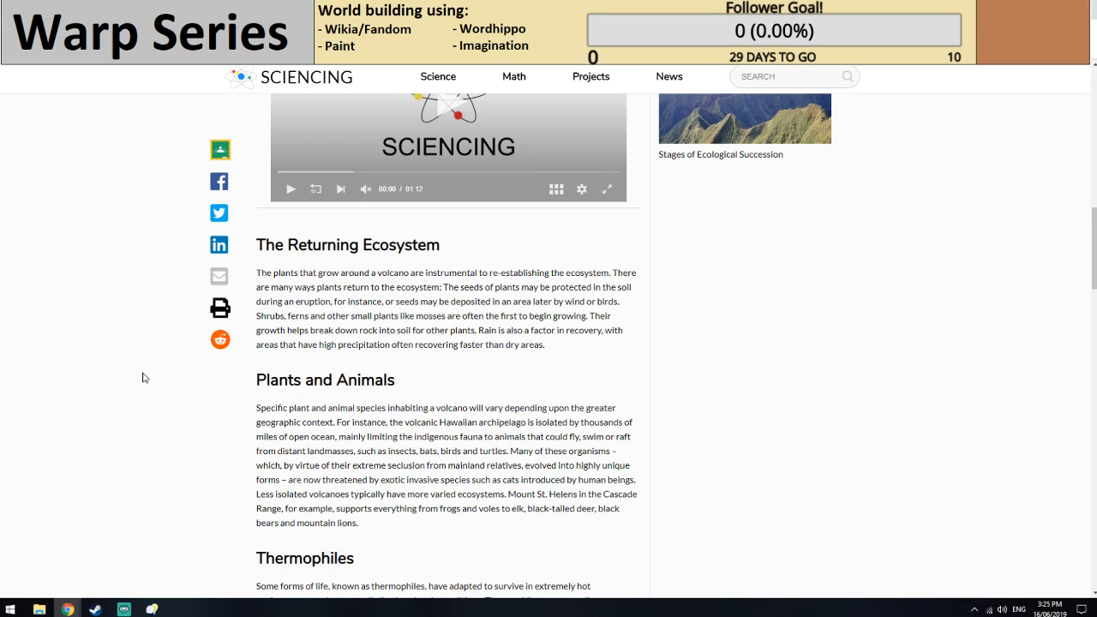
scroll(129, 358, "down", 1)
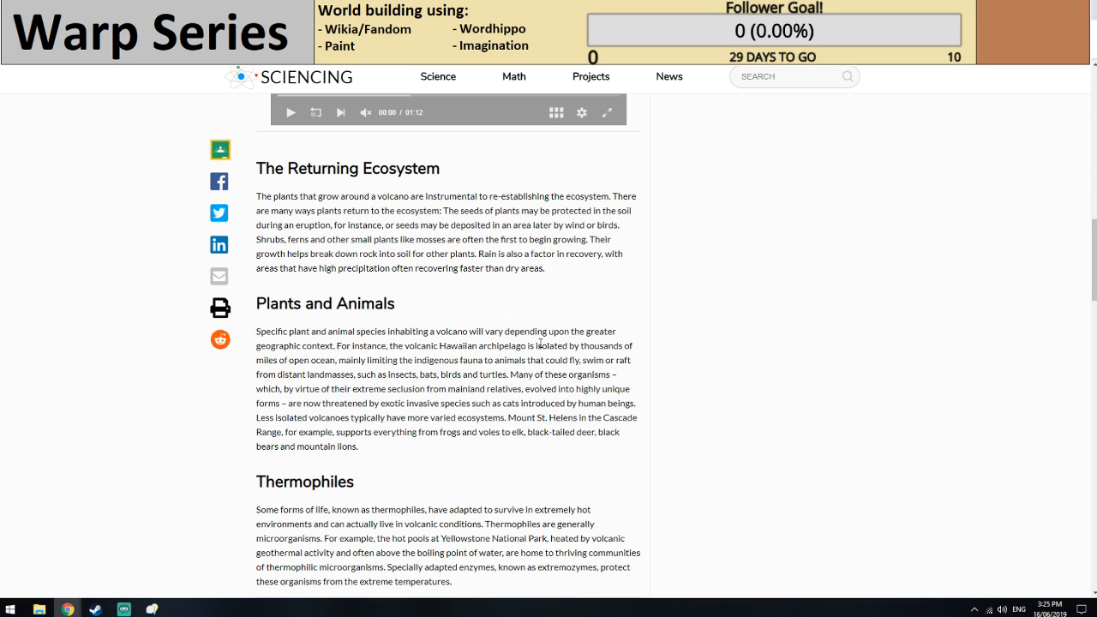
scroll(509, 335, "down", 2)
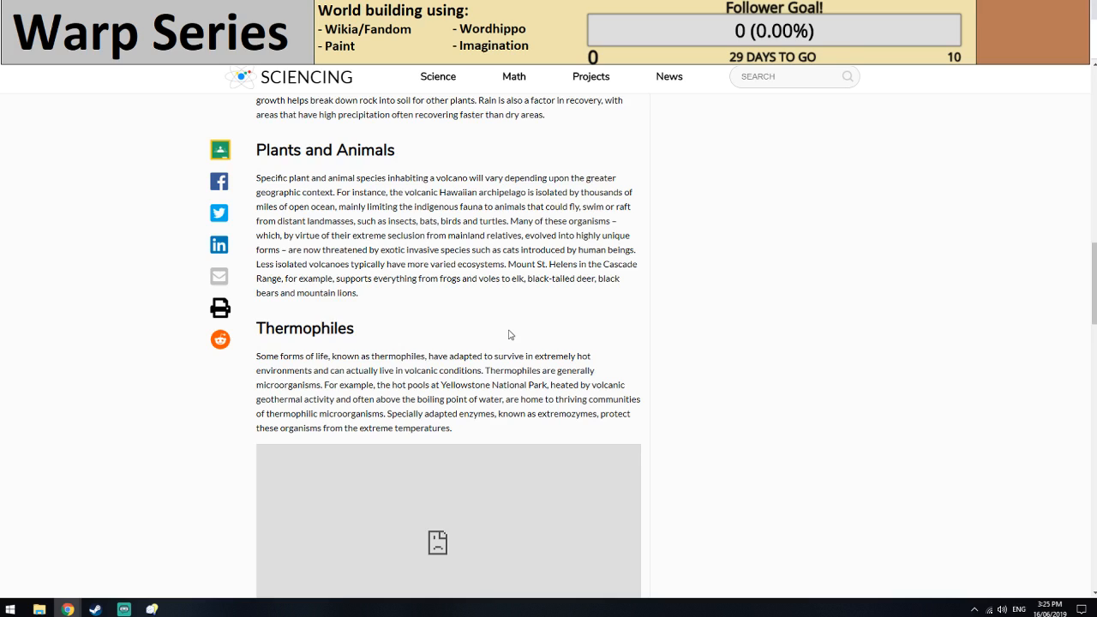
scroll(509, 334, "down", 1)
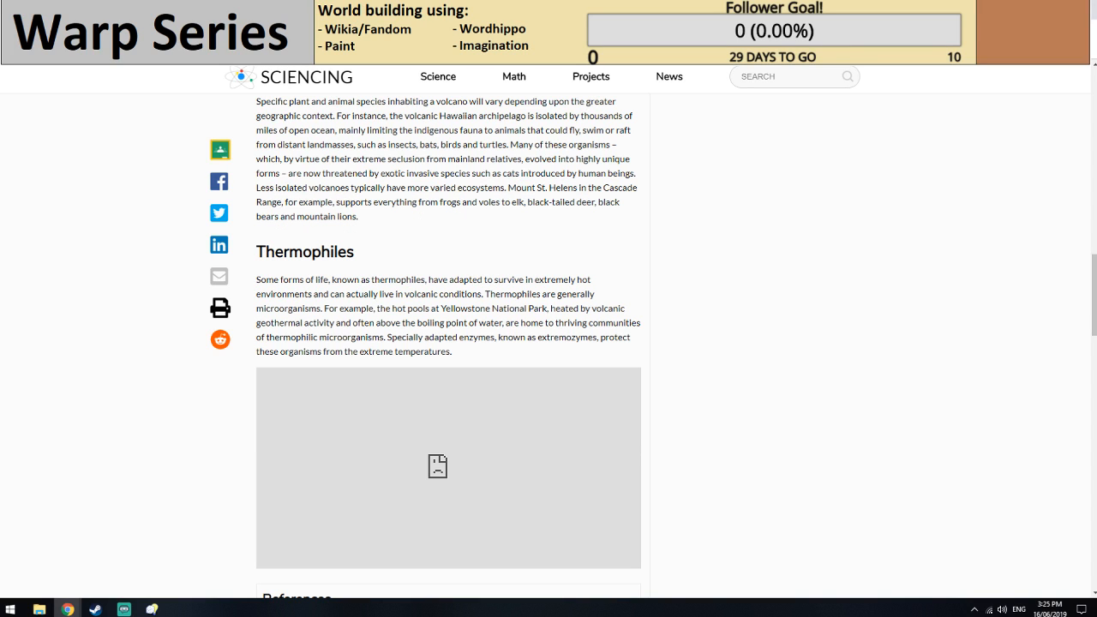
left_click(257, 8)
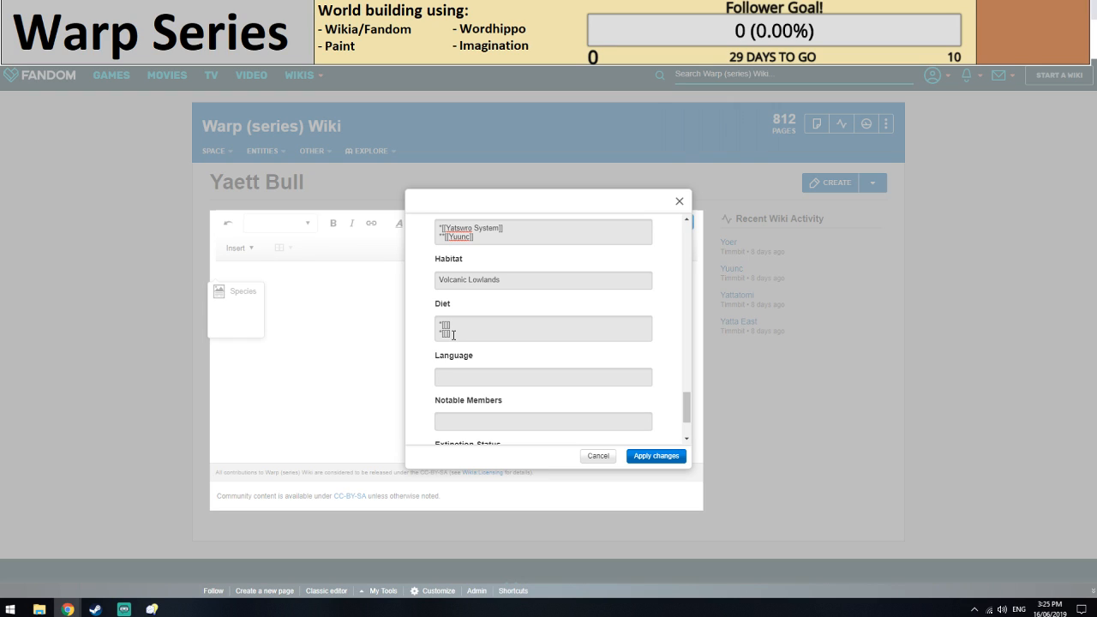
Trim the link in the Parent Species entry and cut its species name for reuse.
scroll(504, 365, "up", 5)
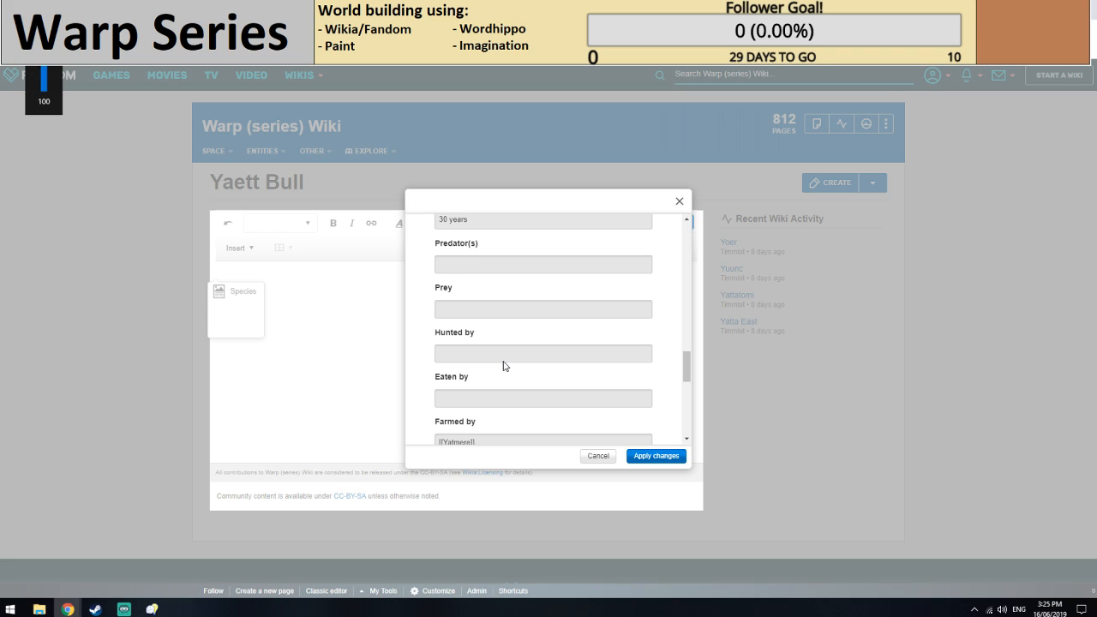
scroll(504, 365, "up", 10)
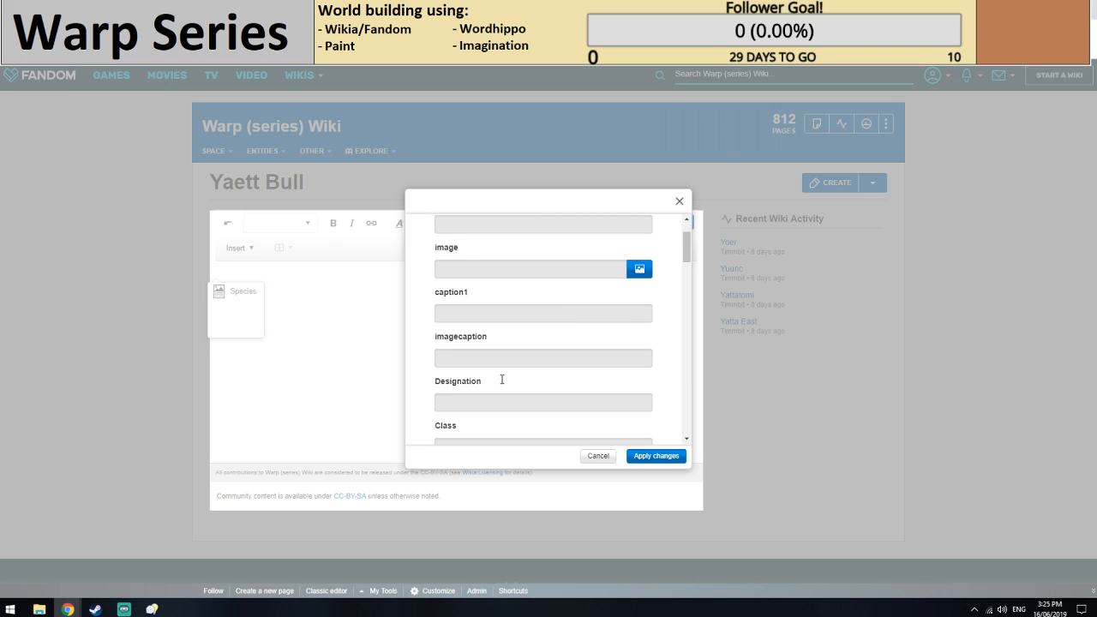
scroll(502, 379, "down", 2)
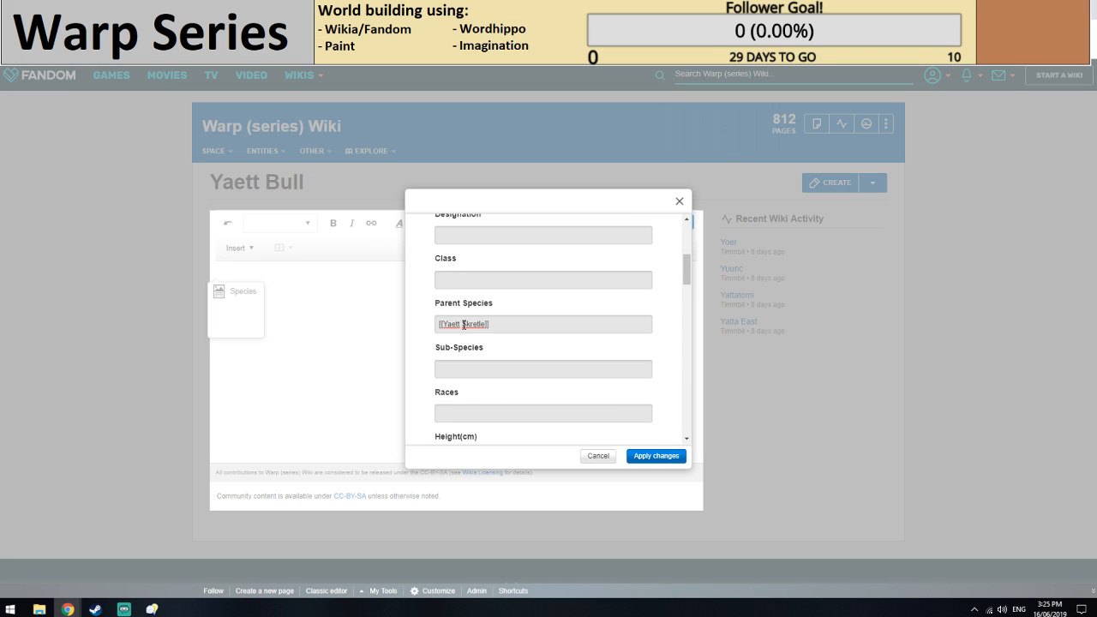
key("BackSpace")
key("BackSpace")
key("BackSpace")
key("BackSpace")
key("BackSpace")
key("BackSpace")
key("BackSpace")
key("BackSpace")
left_click(461, 320)
key("BackSpace")
key("BackSpace")
double_click(471, 325)
key("ctrl+x")
scroll(497, 325, "down", 5)
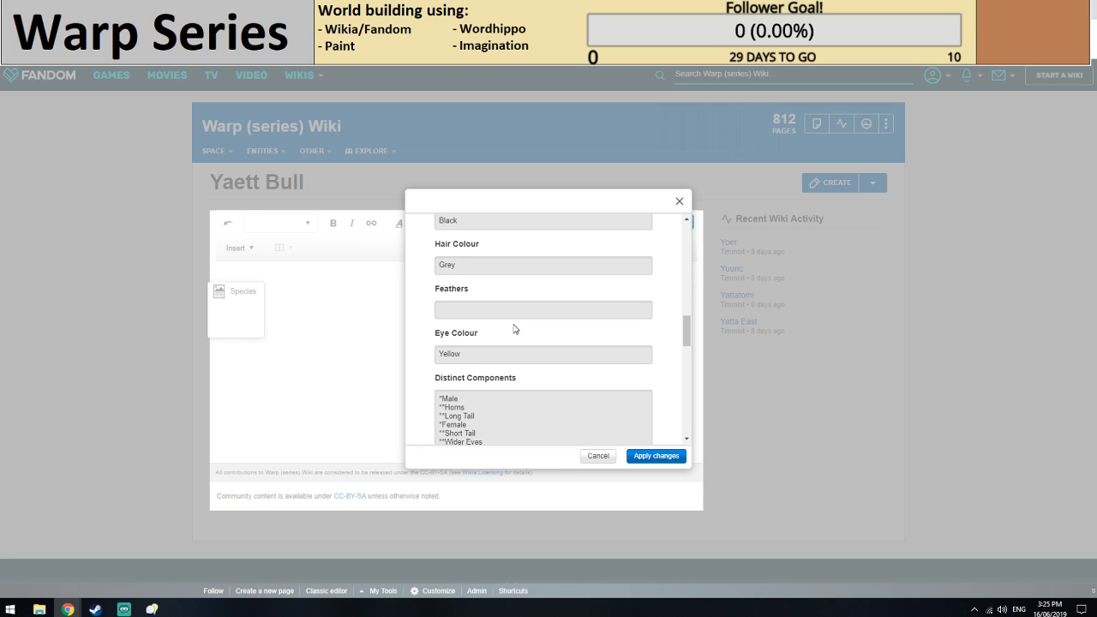
Fill the first bulleted link of the Diet entry with the cut name, corrected to read [[Skreetle]].
scroll(513, 331, "down", 9)
left_click(446, 358)
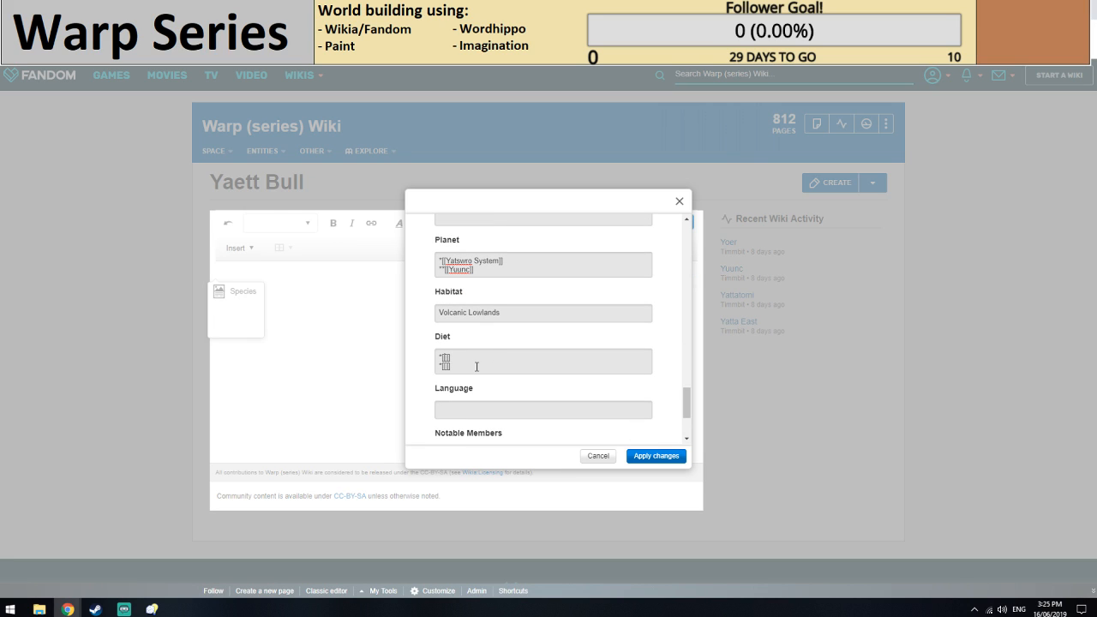
key("ctrl+v")
left_click(445, 357)
type("[")
left_click(495, 360)
key("BackSpace")
key("BackSpace")
key("BackSpace")
type("]]")
left_click(460, 357)
type("e")
Switch to Streamlabs OBS and run the stream's scene transition.
key("alt+Tab")
left_click(545, 364)
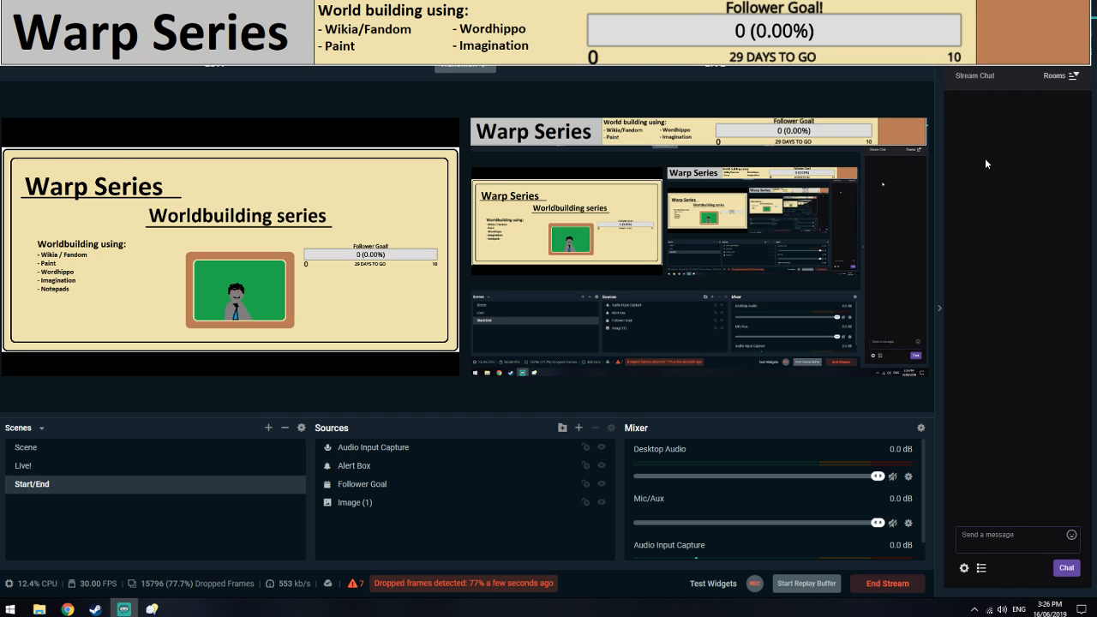
left_click(471, 66)
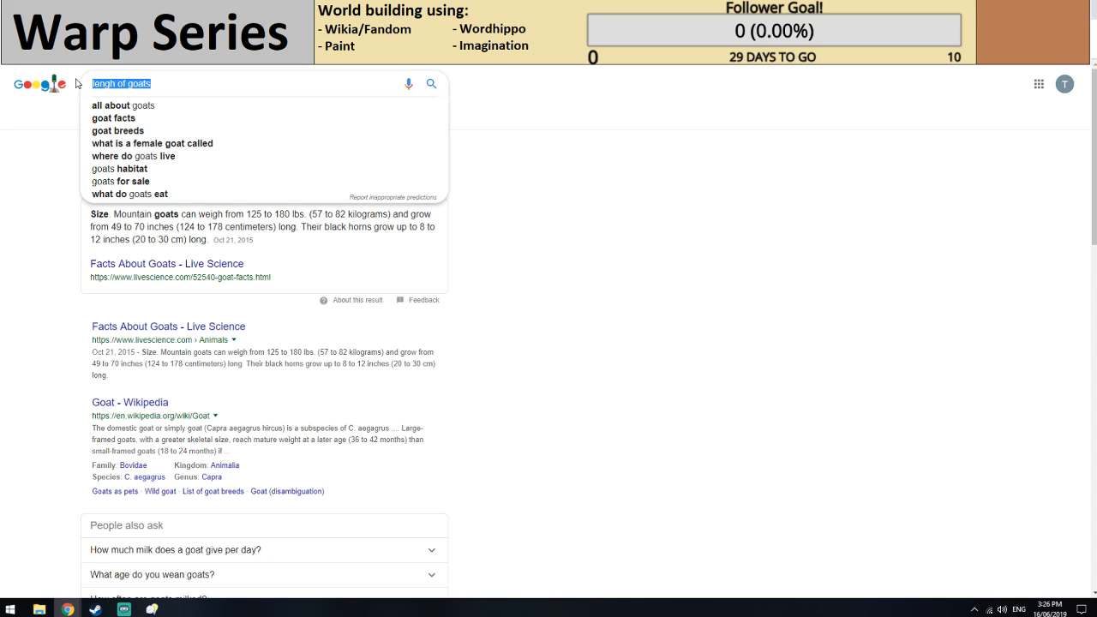
Search Google for bugs near volcanoes, accepting the corrected spelling of the query.
type("bugds near vola")
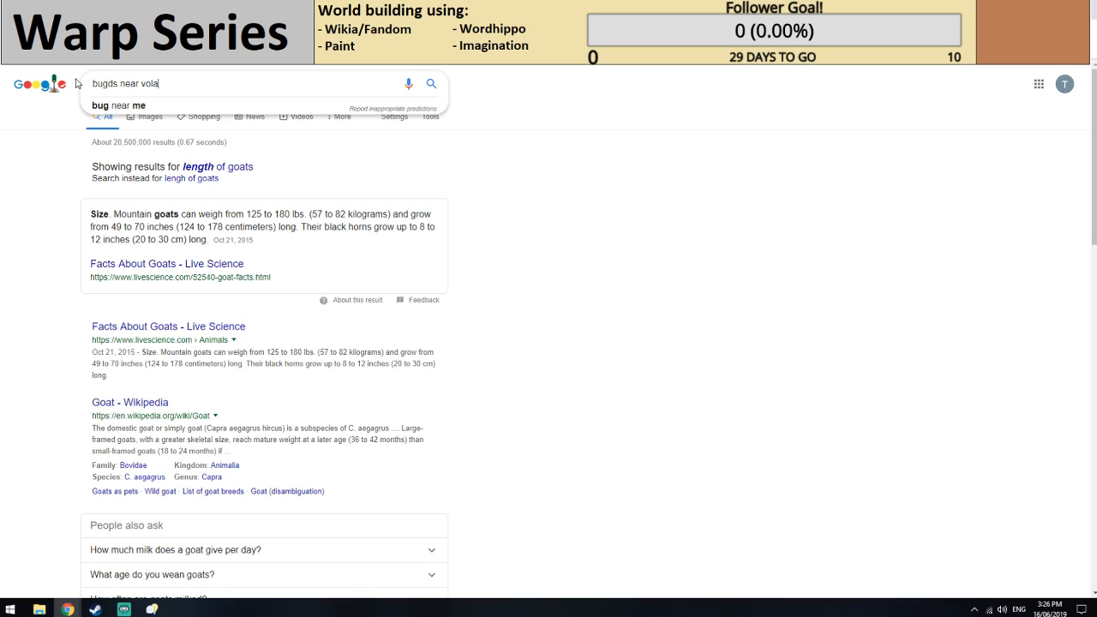
key("BackSpace")
type("canons")
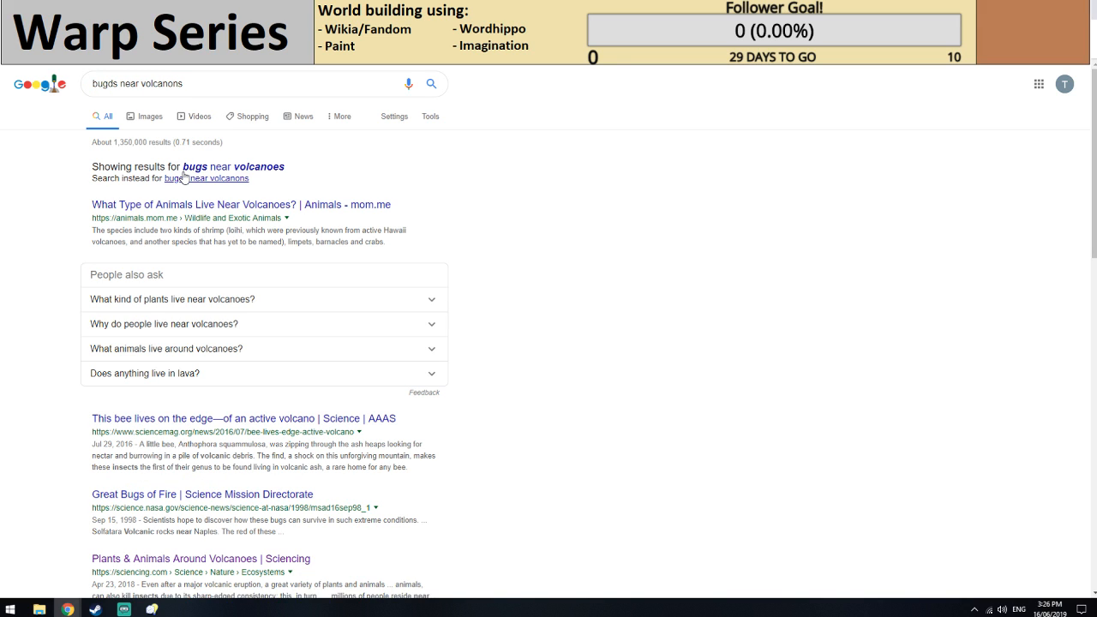
left_click(185, 168)
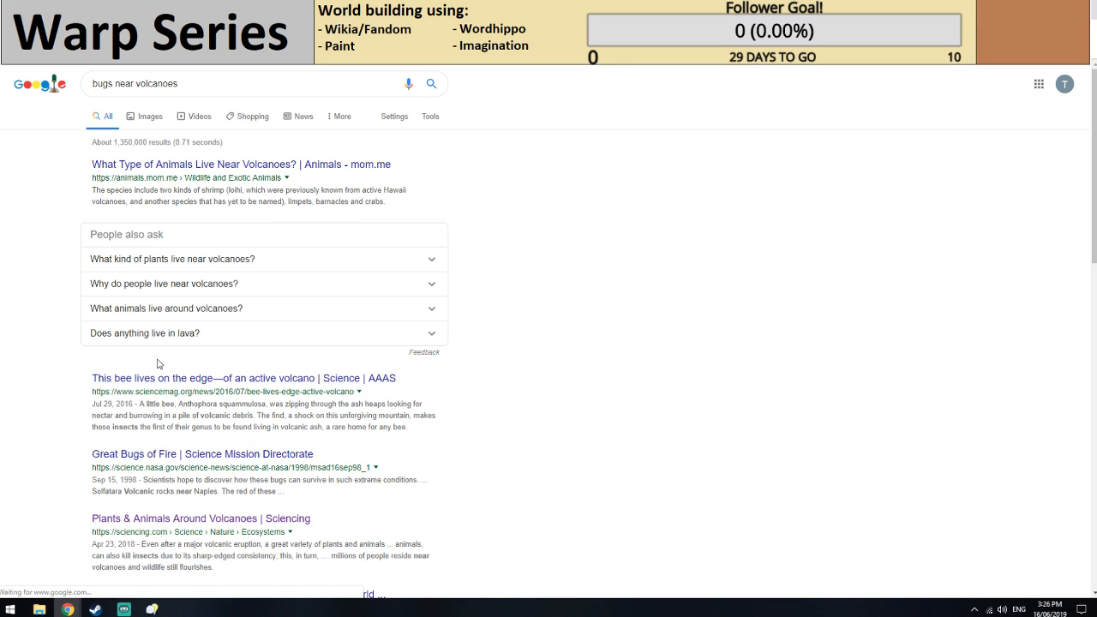
Browse the image results for bugs near volcanoes, looking for insects that could inspire a diet item.
left_click(148, 120)
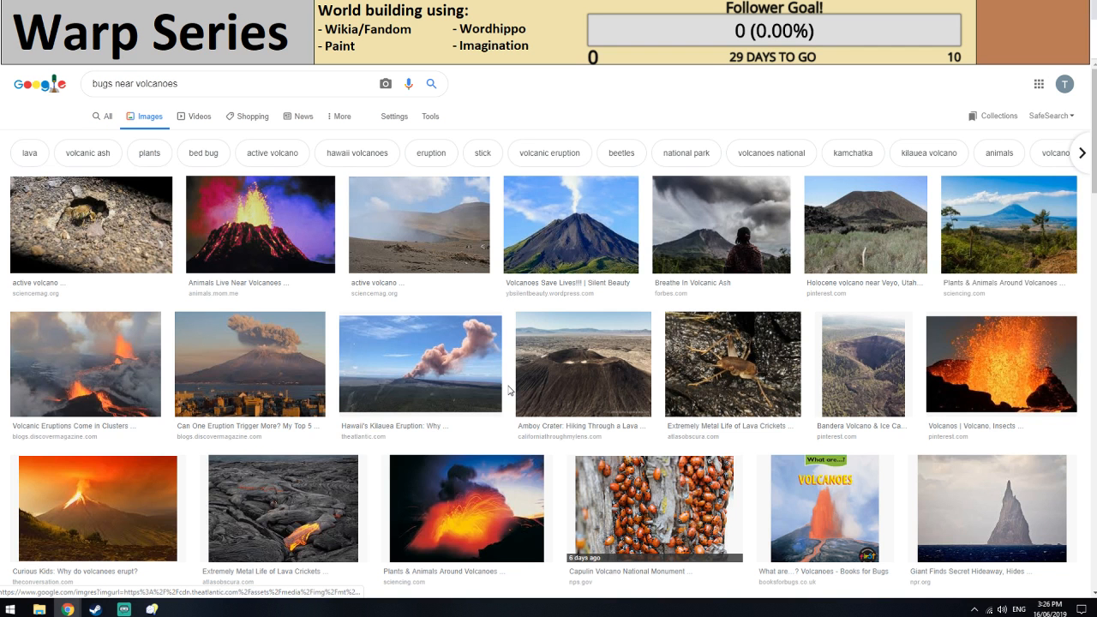
scroll(509, 391, "down", 2)
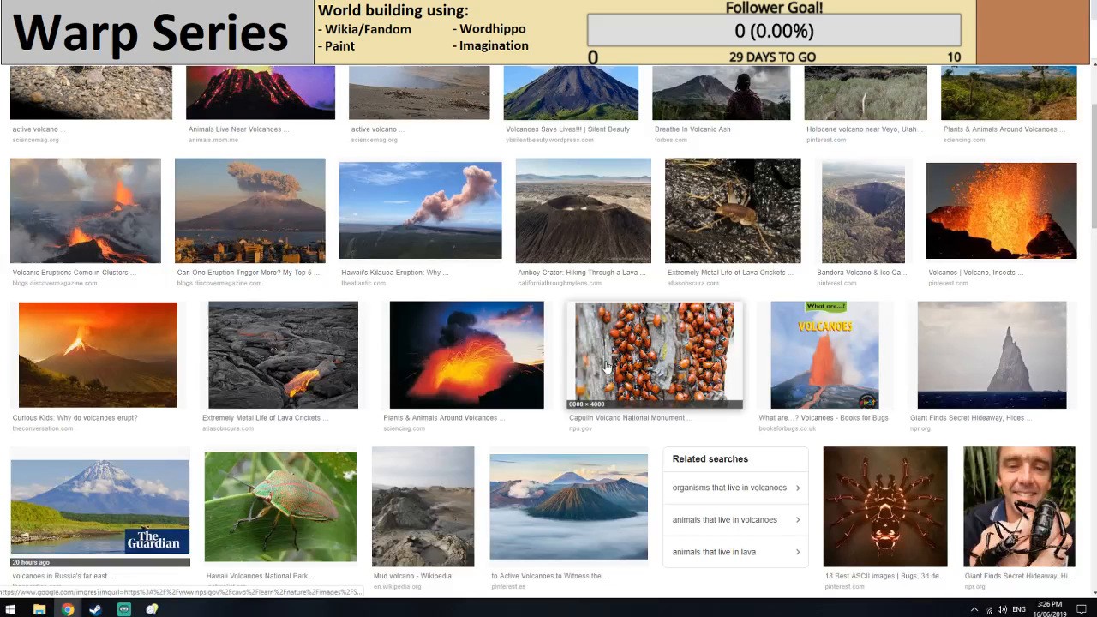
scroll(605, 367, "down", 4)
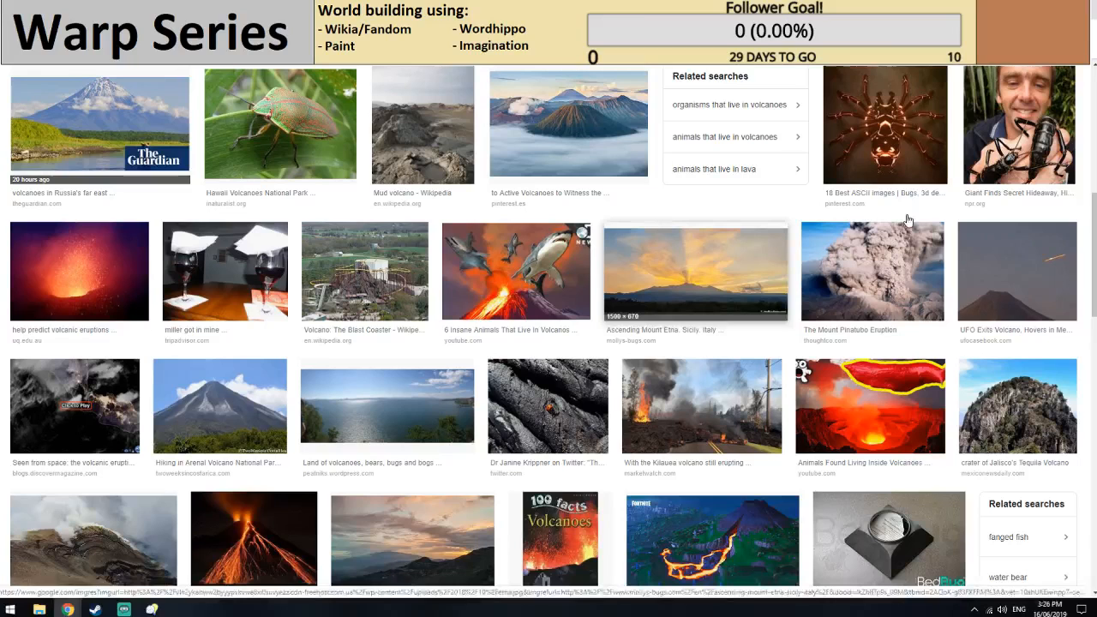
scroll(355, 408, "down", 5)
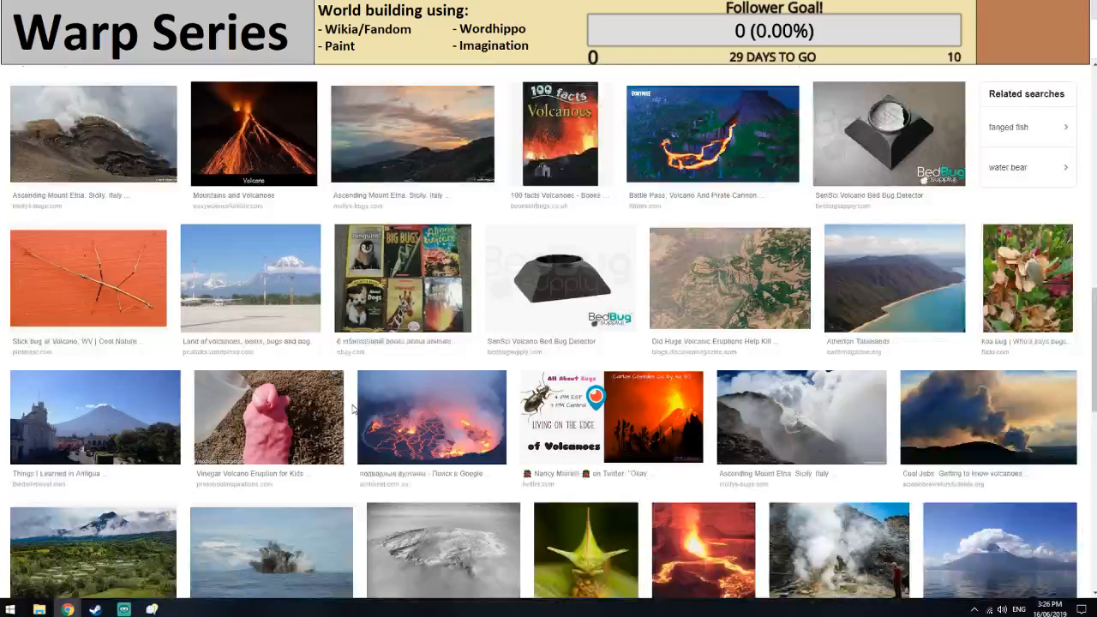
scroll(354, 410, "down", 5)
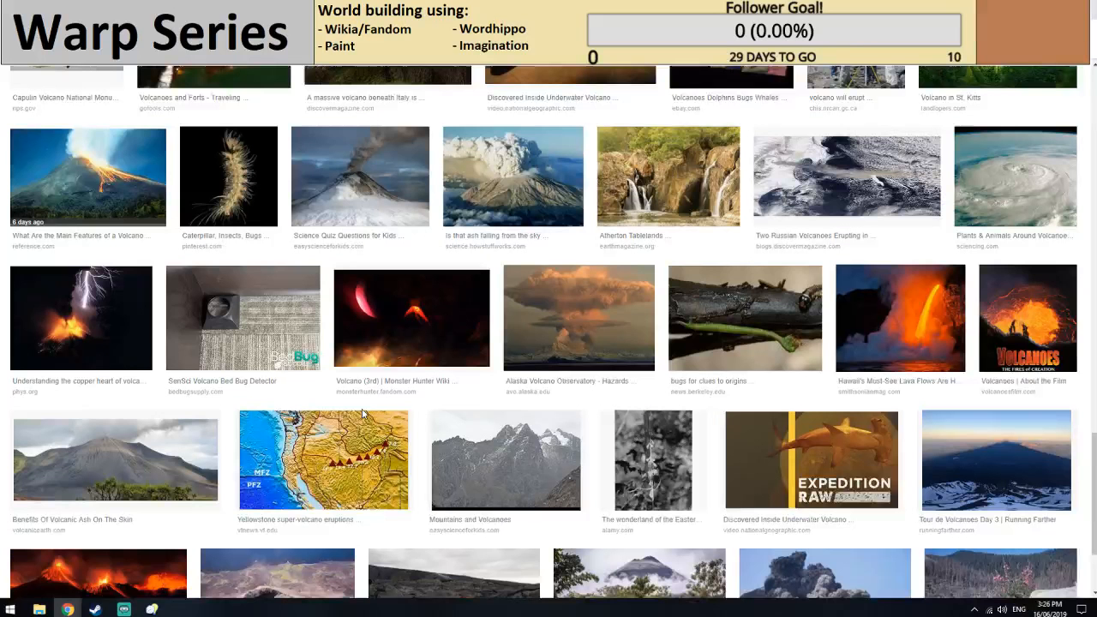
scroll(361, 410, "down", 5)
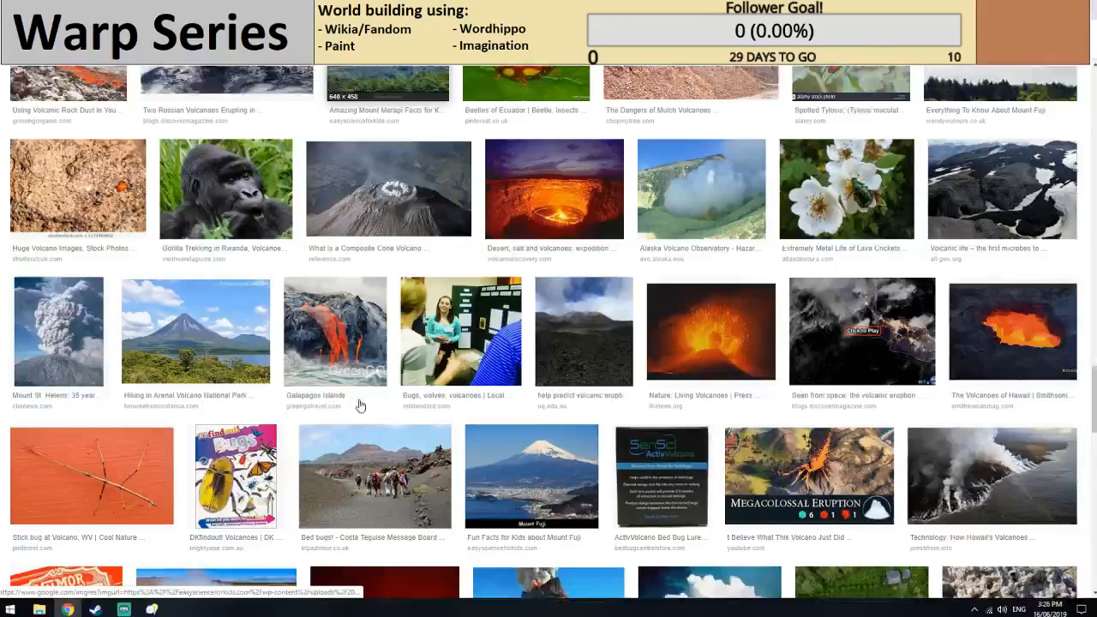
scroll(359, 405, "down", 5)
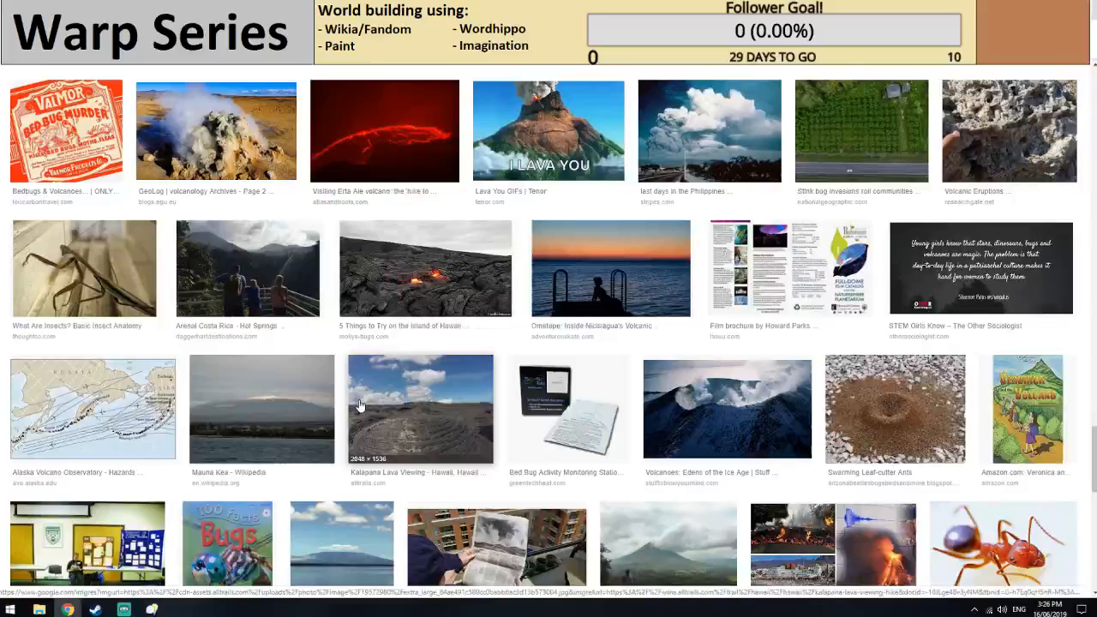
scroll(360, 406, "down", 5)
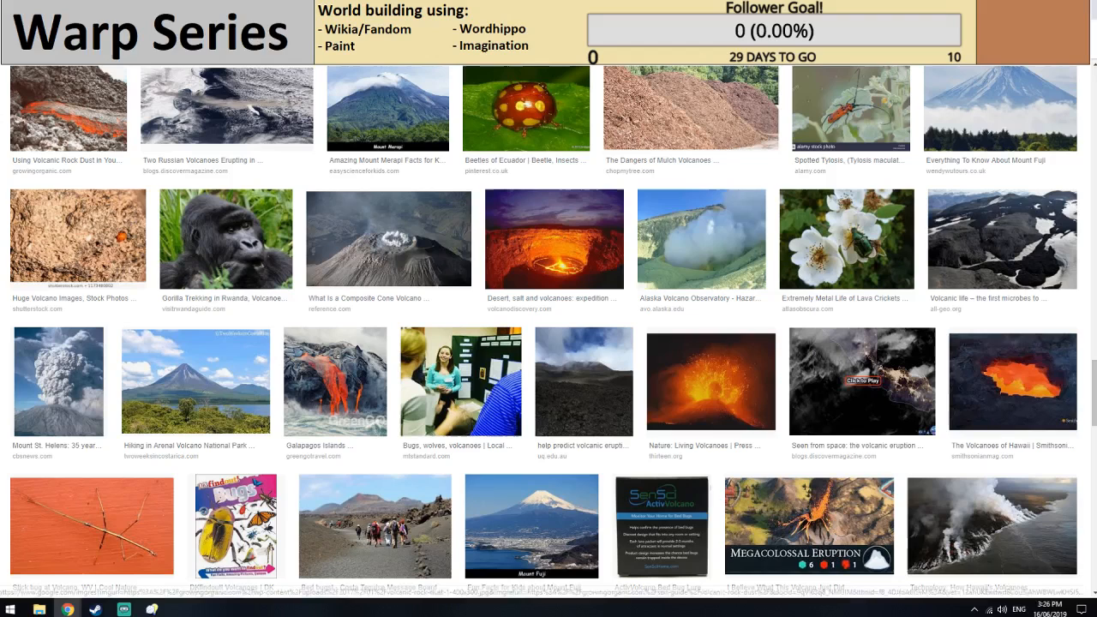
Return to the web results for bugs near volcanoes and read NASA's "Great Bugs of Fire" article through to its references.
left_click(12, 31)
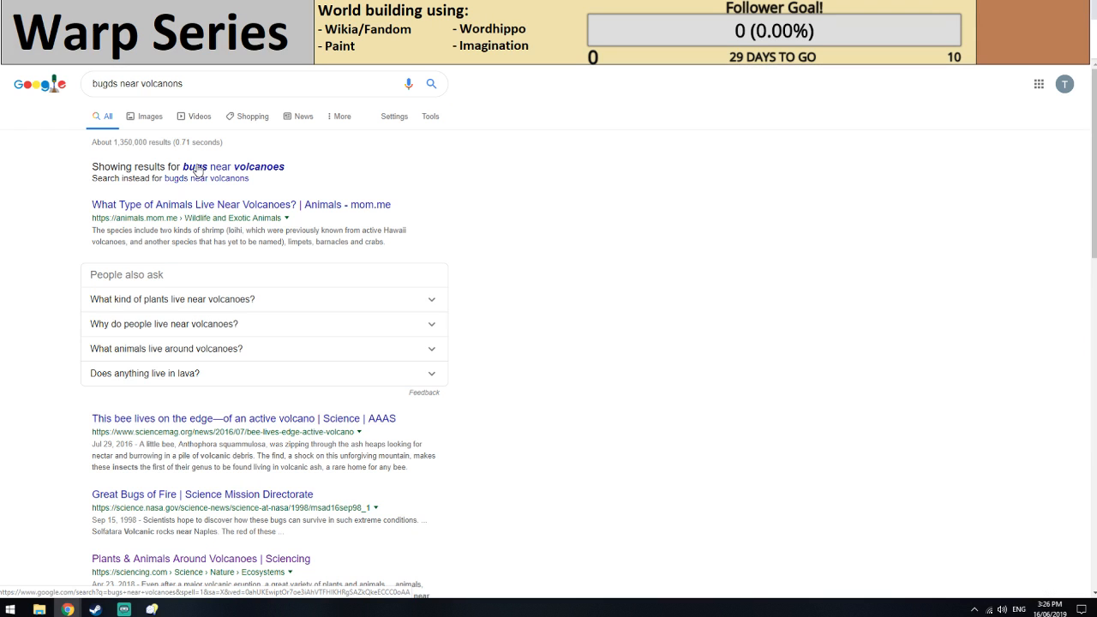
left_click(196, 167)
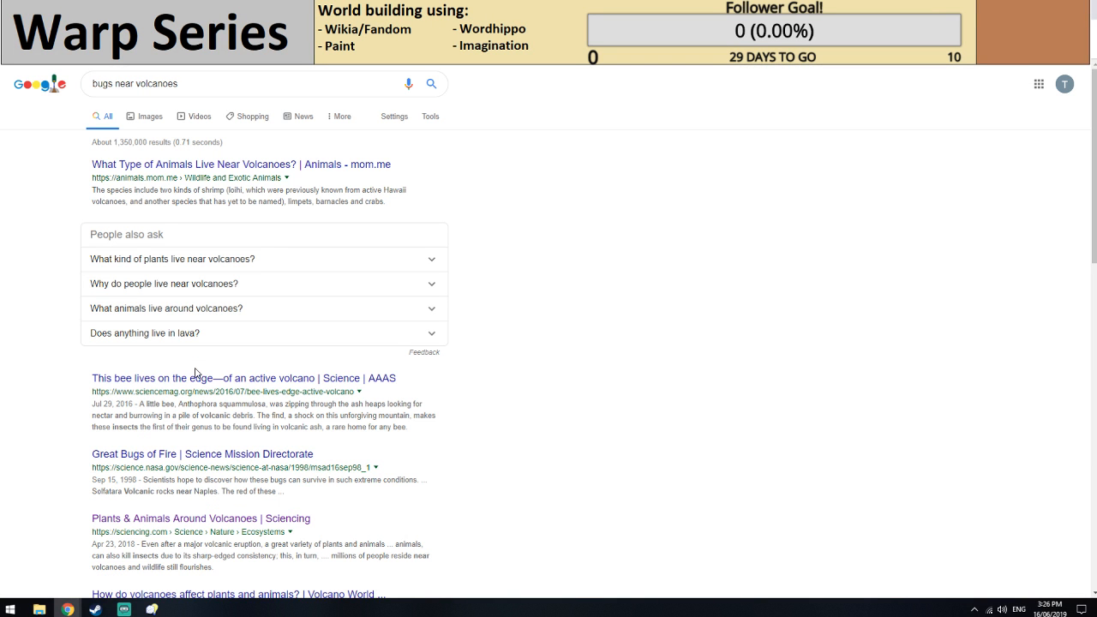
left_click(203, 457)
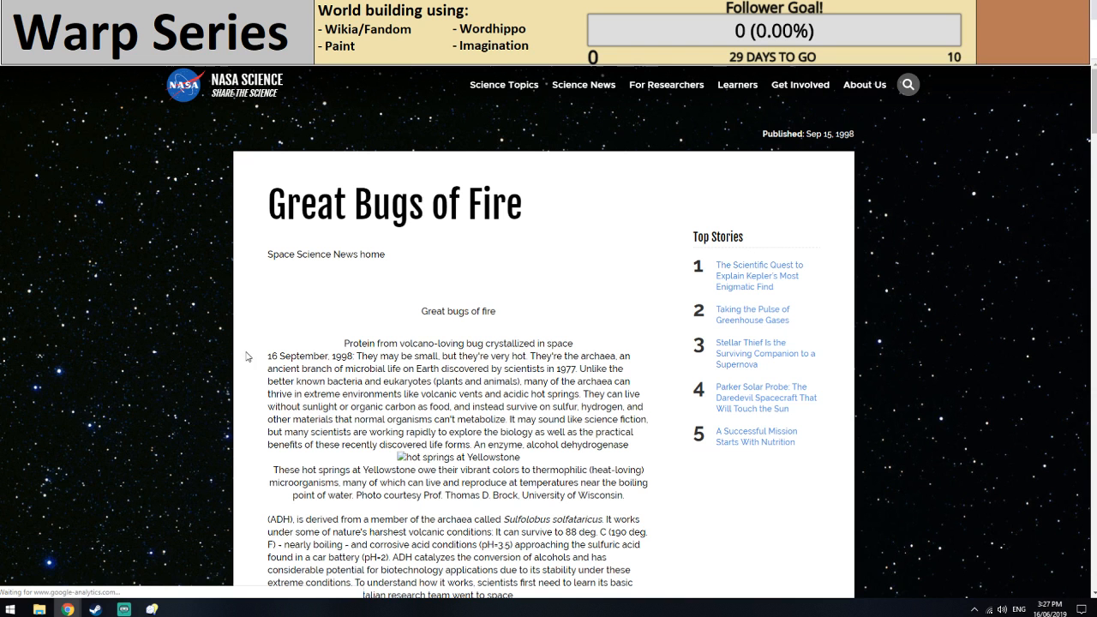
scroll(416, 347, "down", 1)
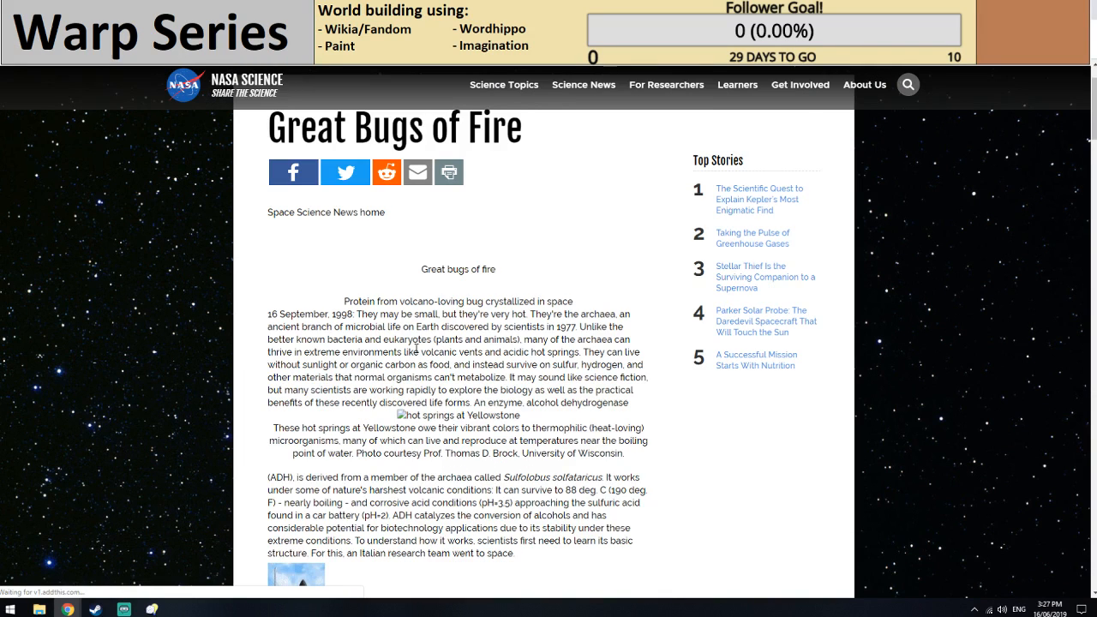
scroll(416, 347, "down", 2)
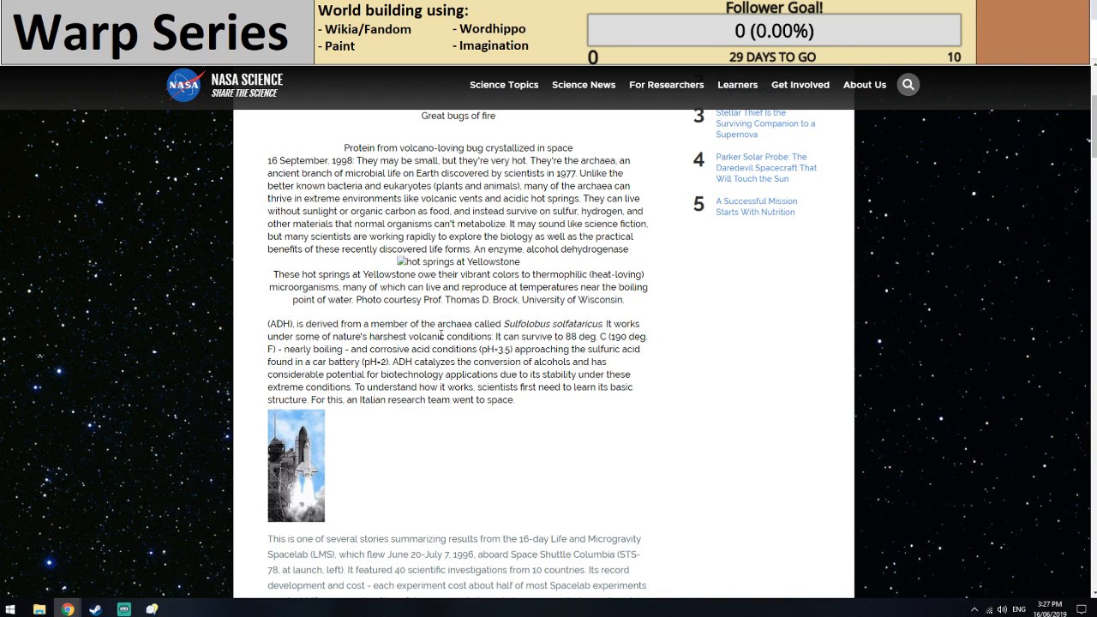
scroll(441, 334, "down", 3)
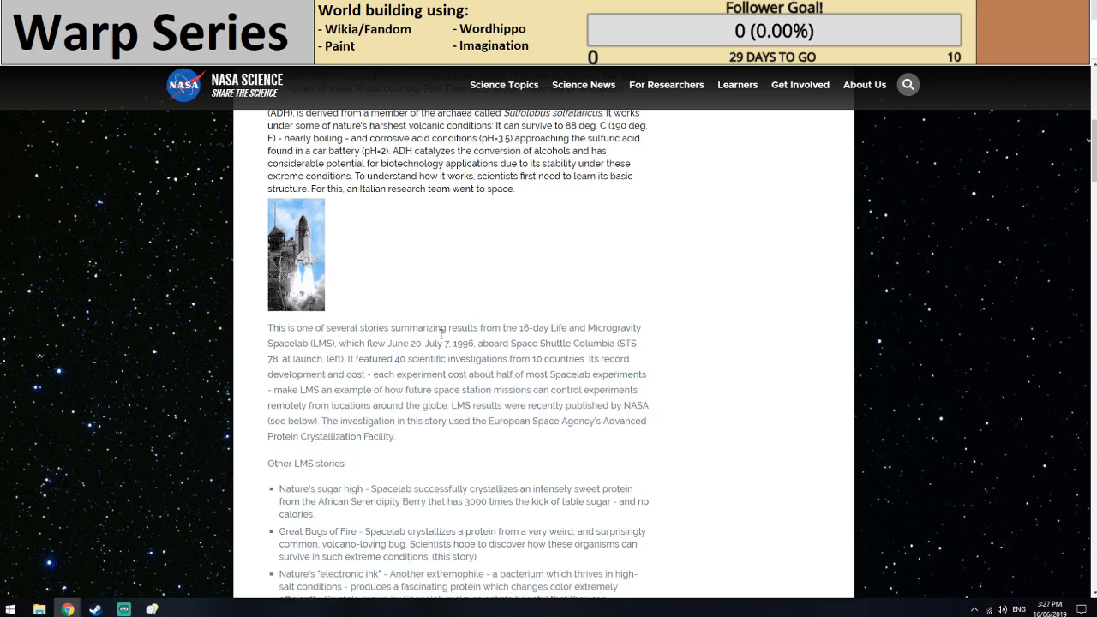
scroll(441, 335, "down", 3)
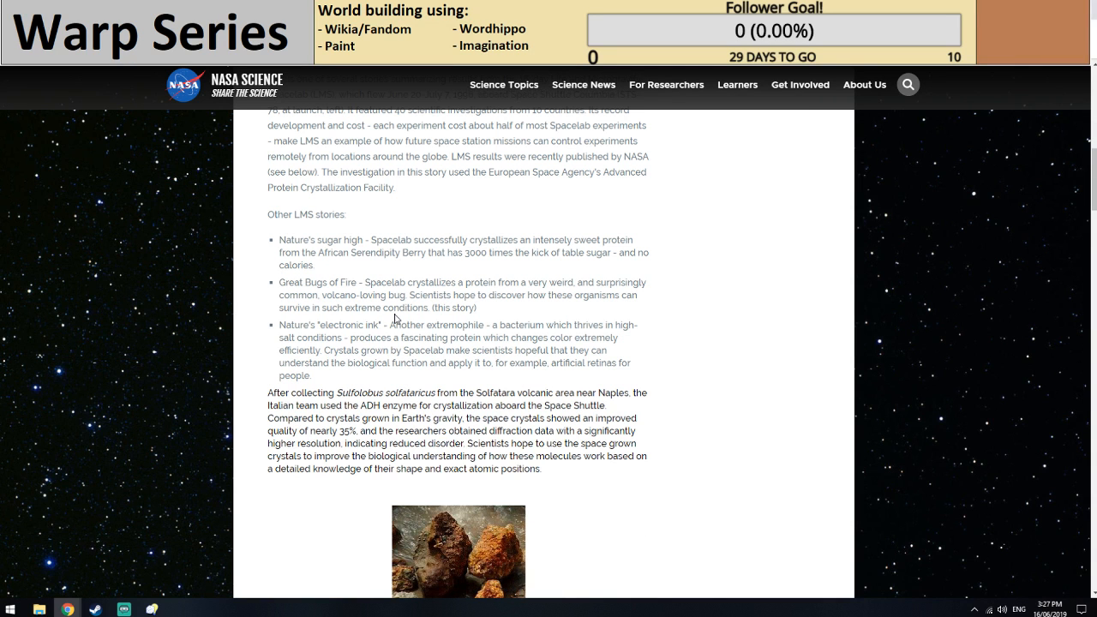
scroll(391, 315, "down", 4)
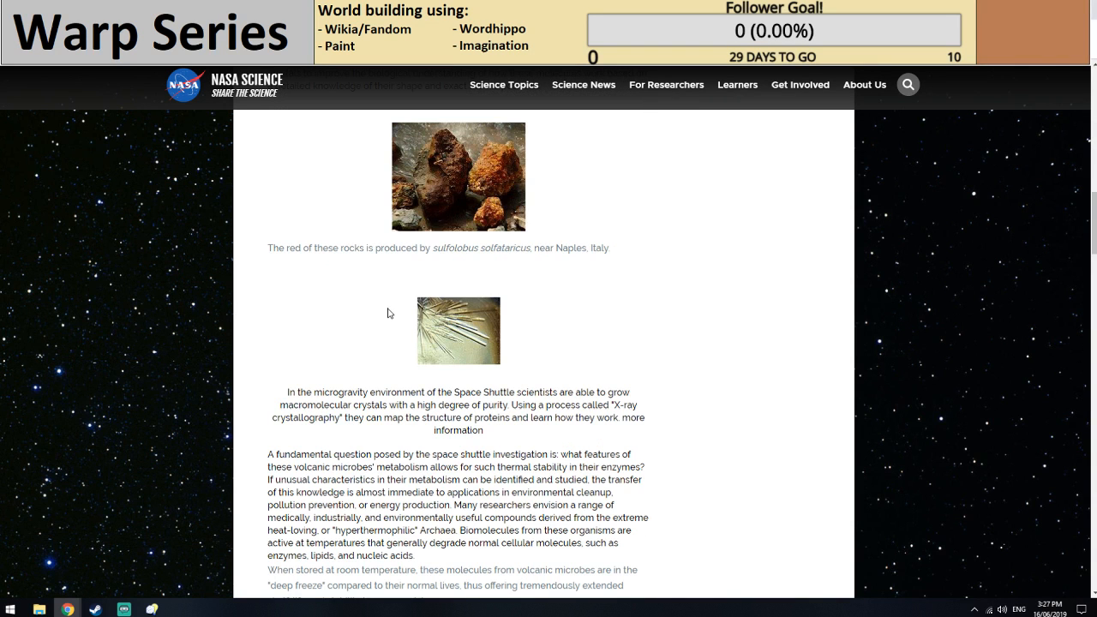
scroll(387, 313, "down", 5)
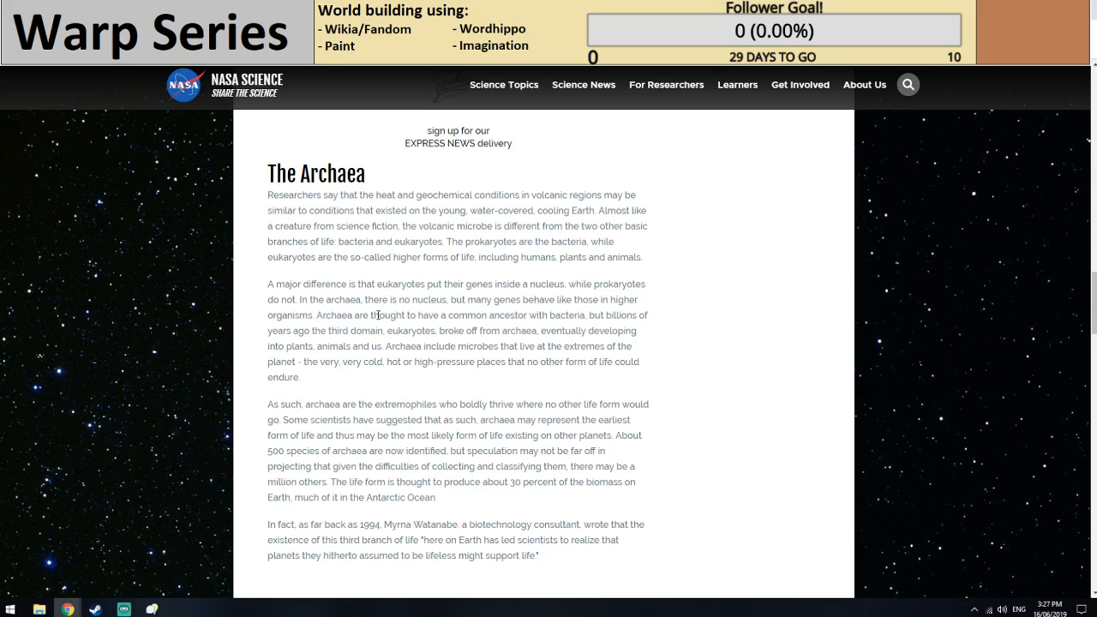
scroll(377, 315, "down", 5)
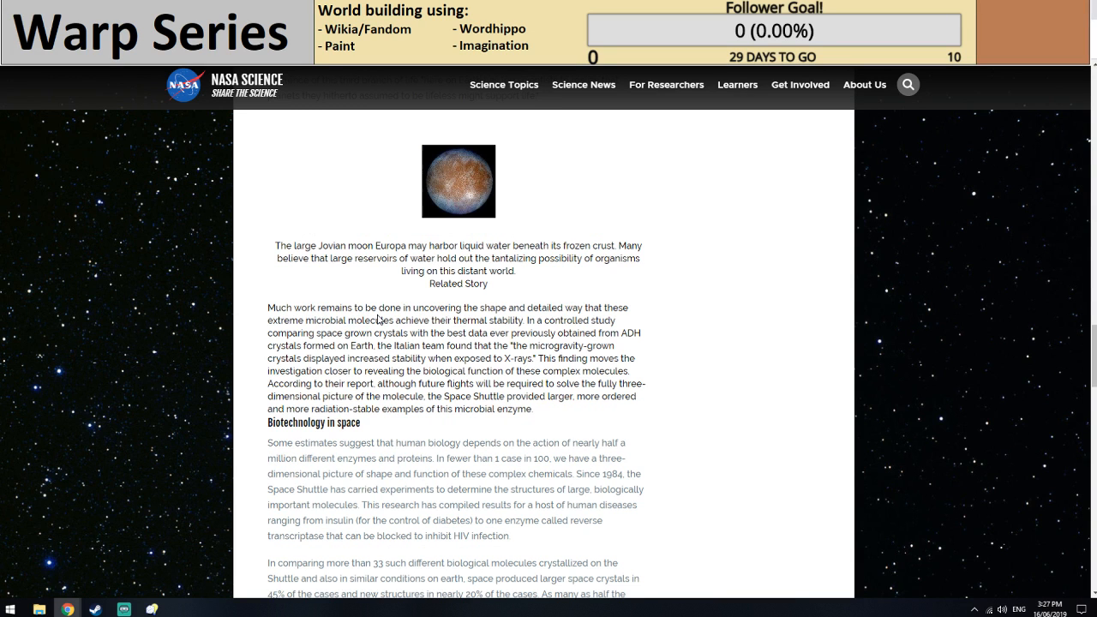
scroll(378, 319, "down", 5)
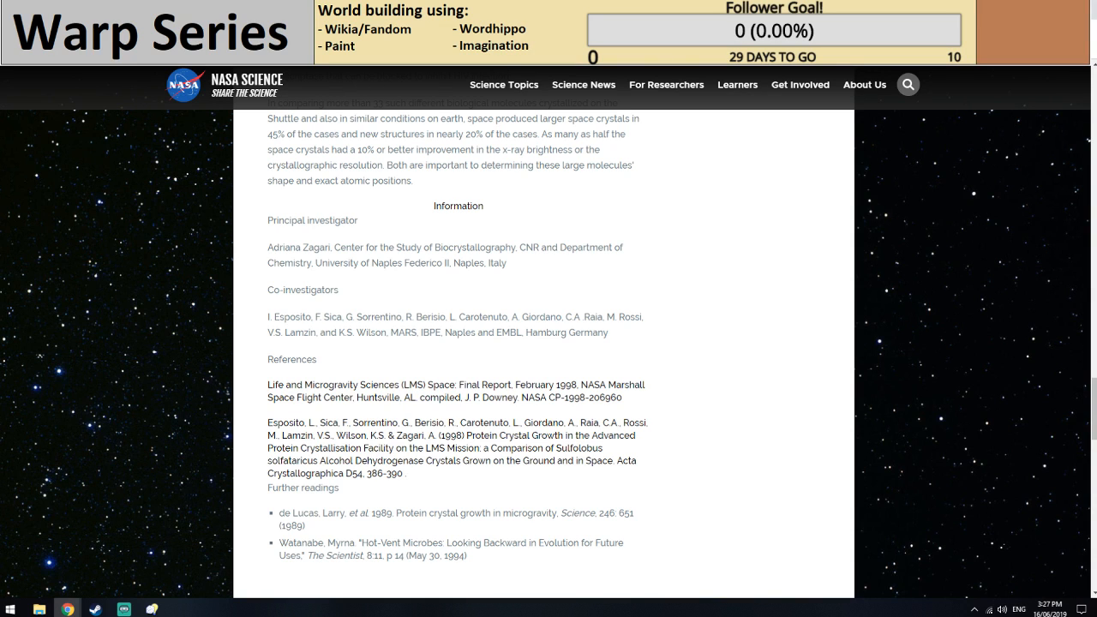
Return to the Yaett Bull infobox form and review the entries around Diet.
key("ctrl+shift+Tab")
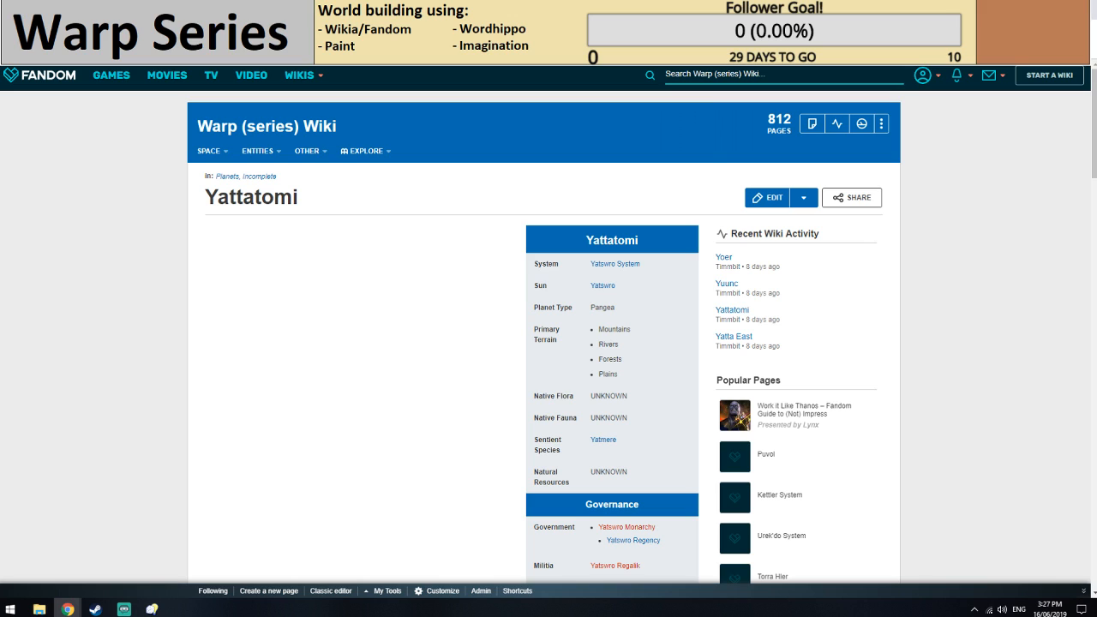
key("ctrl+shift+Tab")
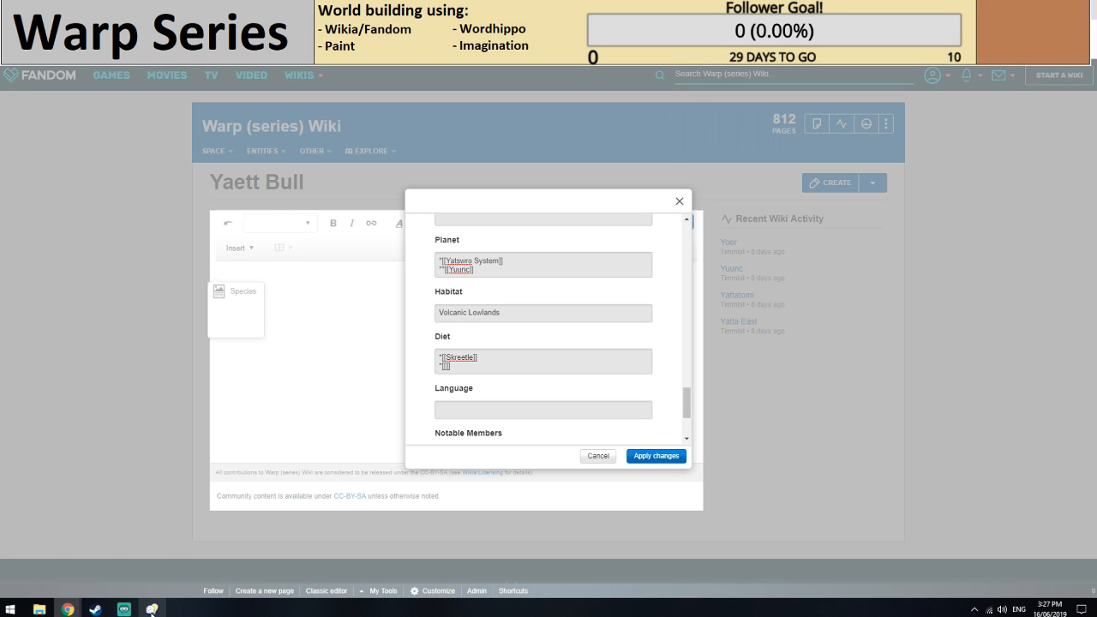
scroll(500, 368, "down", 3)
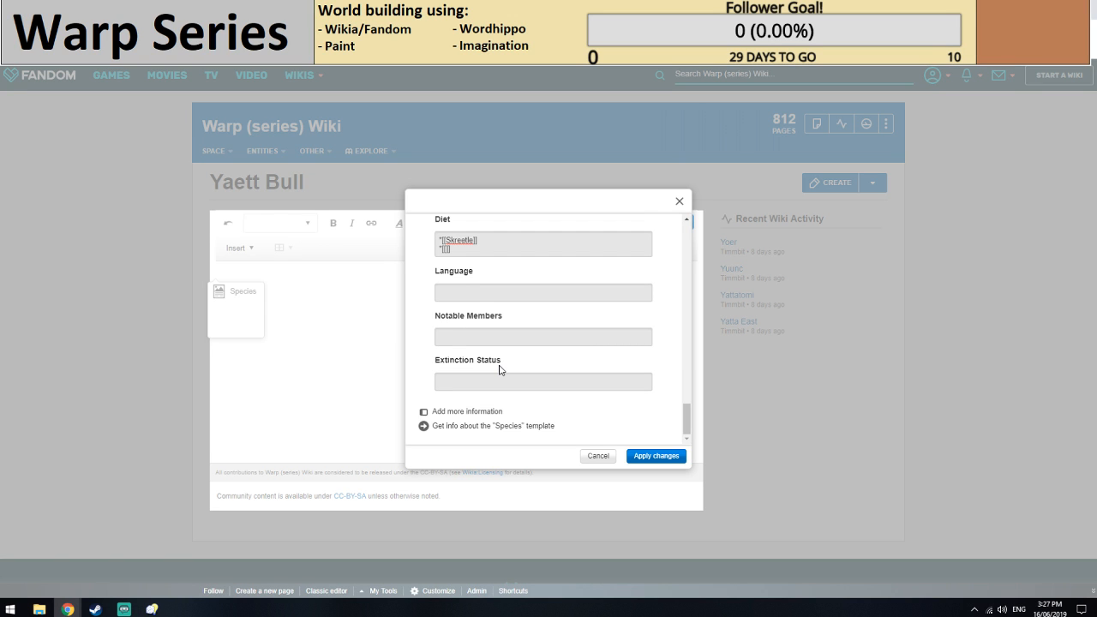
scroll(489, 375, "up", 5)
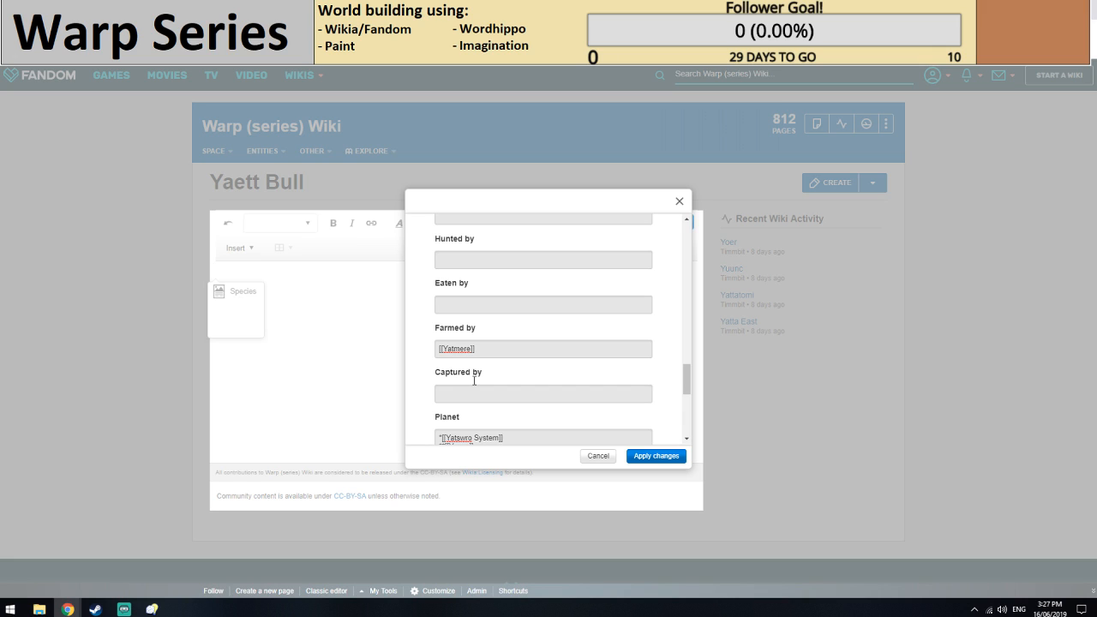
scroll(474, 380, "down", 3)
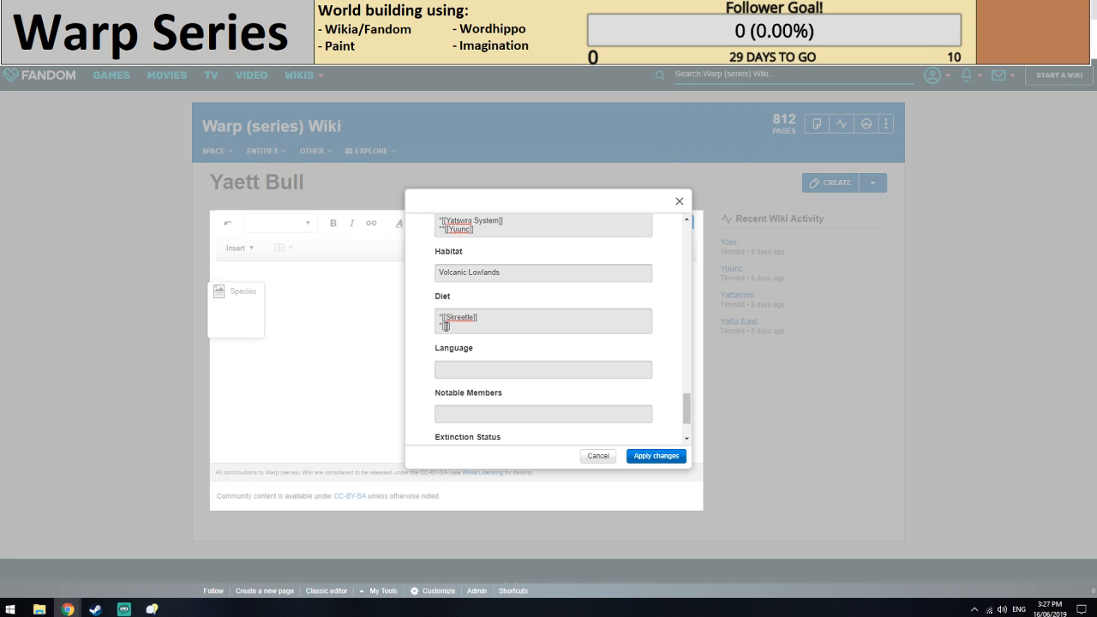
Browse Inspiration Pad Pro's Skrat, Latin-like, Rustic Town, Orc, Halfling, Steampunk and Orc Clan generators for a name, and return to the wiki.
left_click(150, 610)
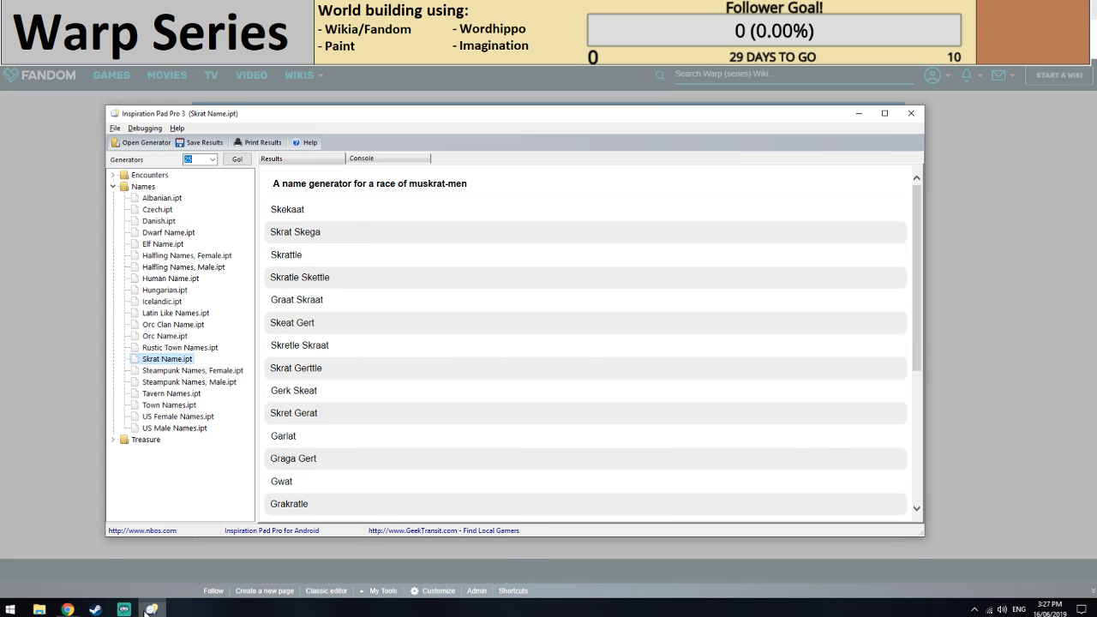
left_click(171, 362)
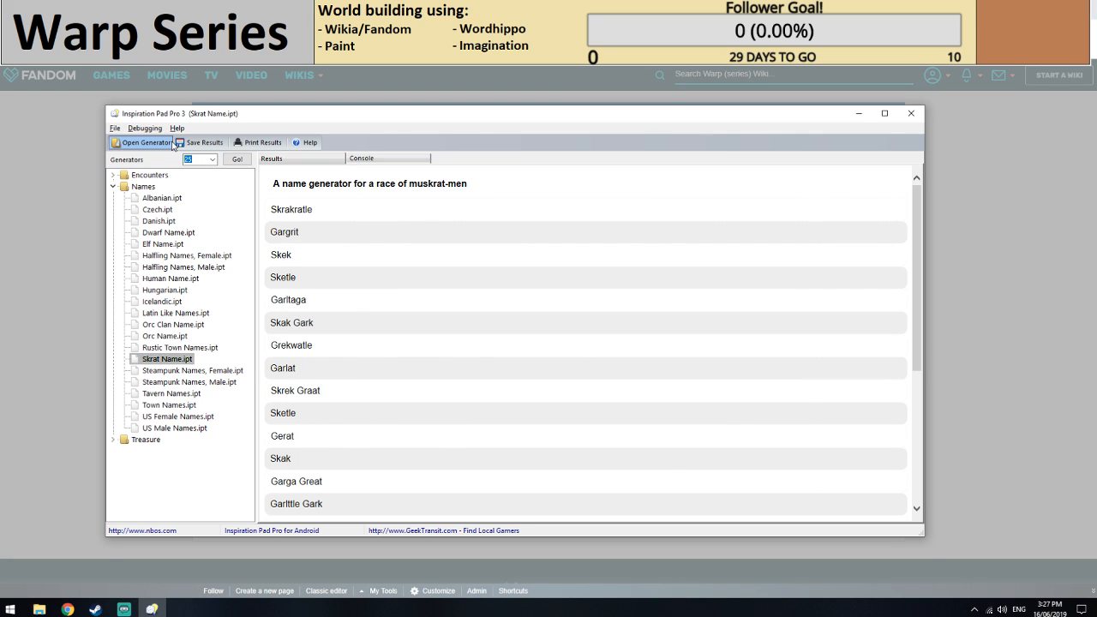
left_click(161, 313)
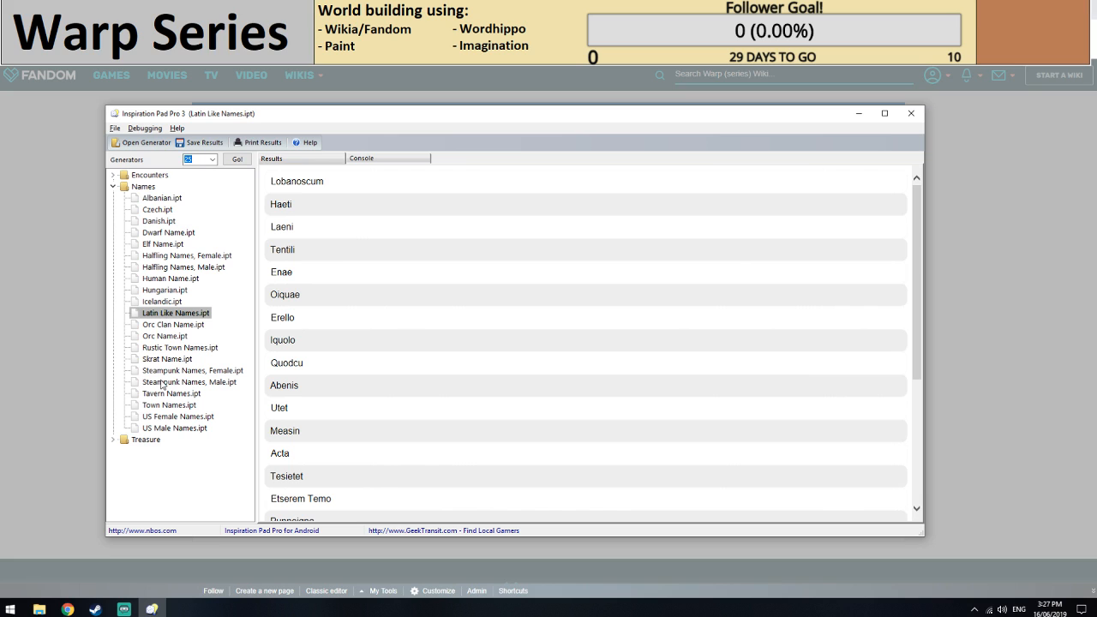
left_click(167, 360)
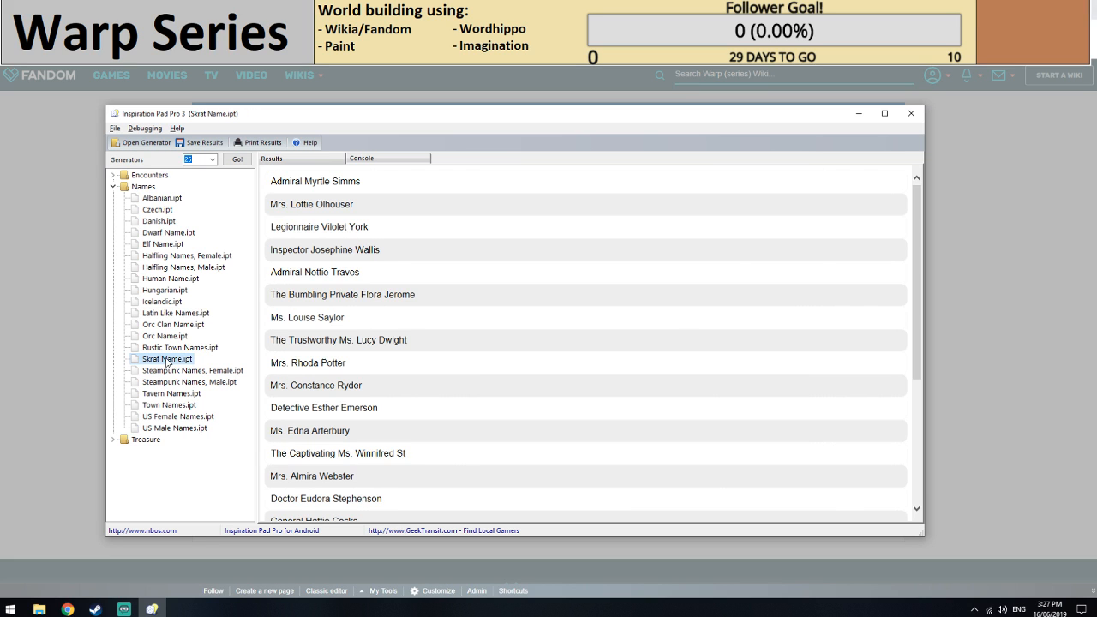
left_click(171, 348)
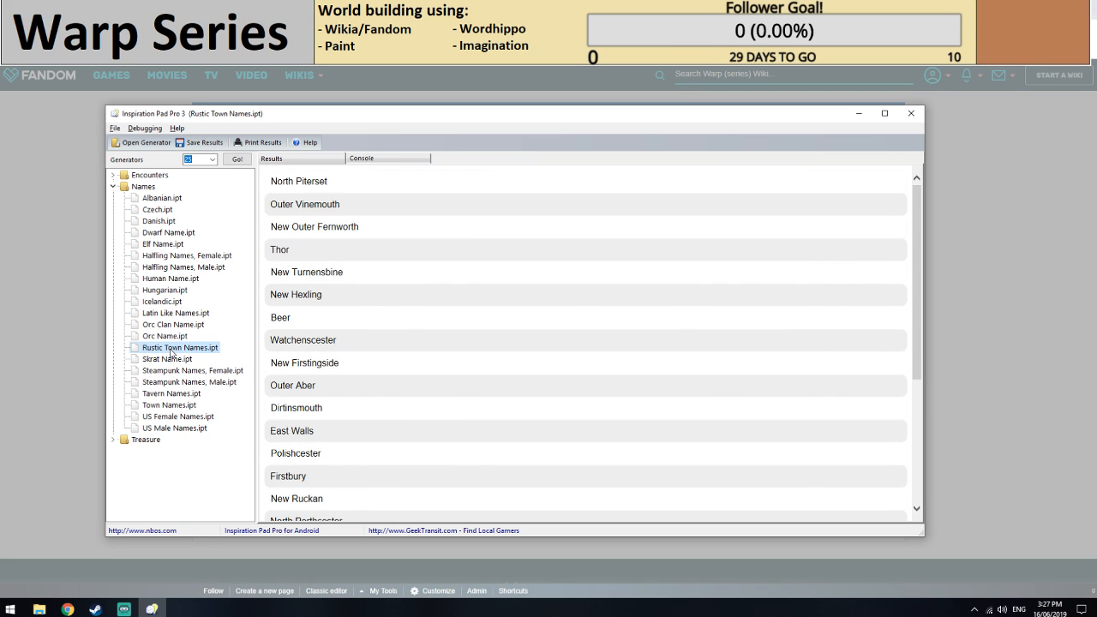
left_click(172, 336)
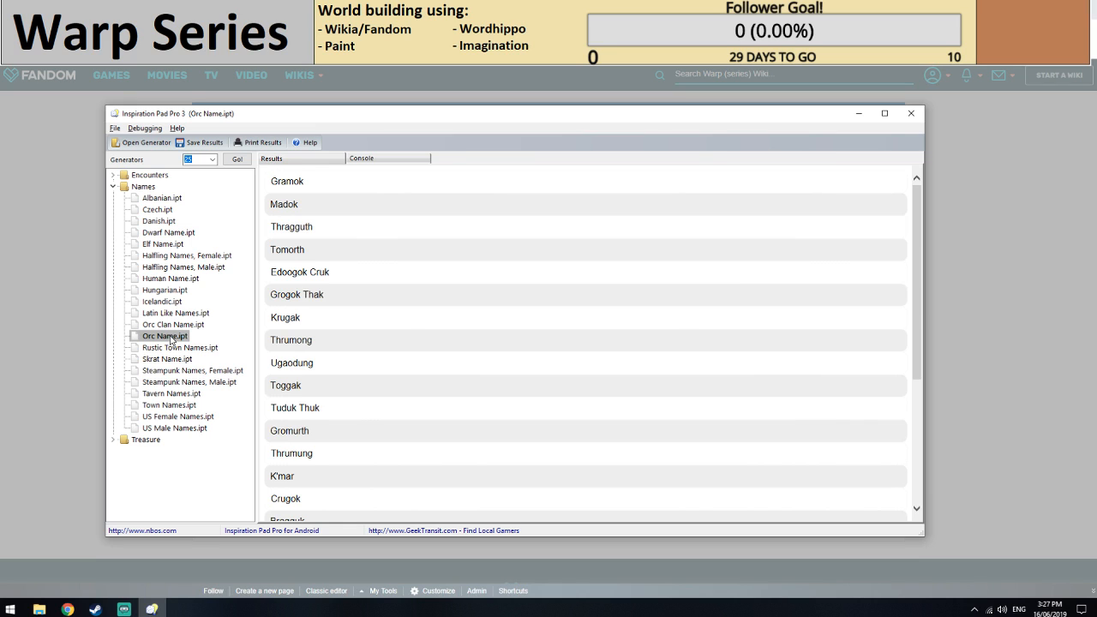
left_click(166, 267)
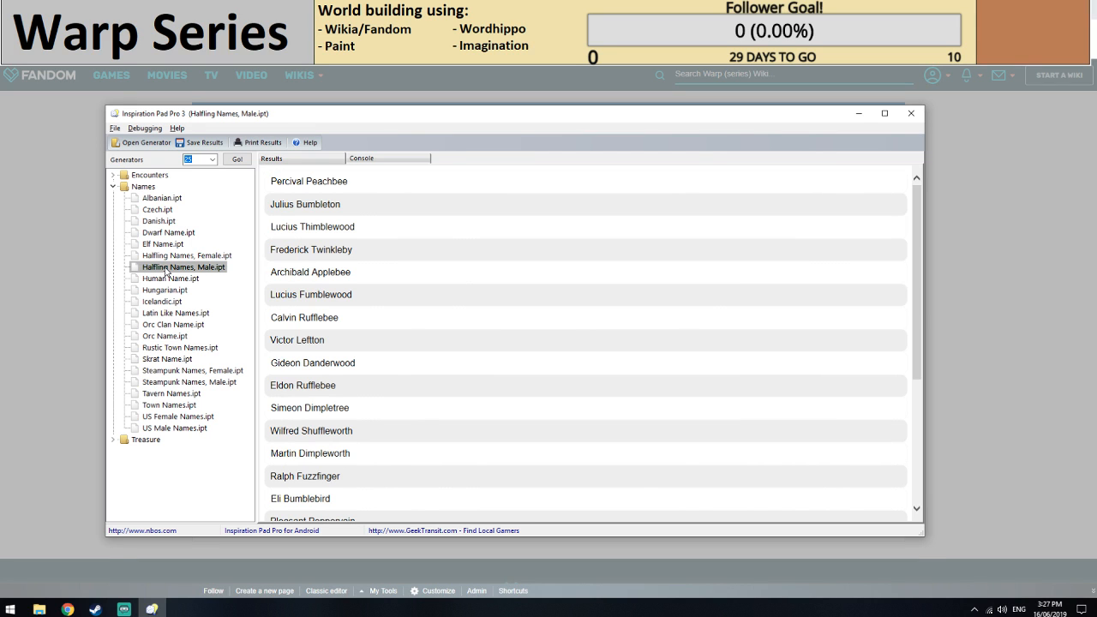
left_click(174, 370)
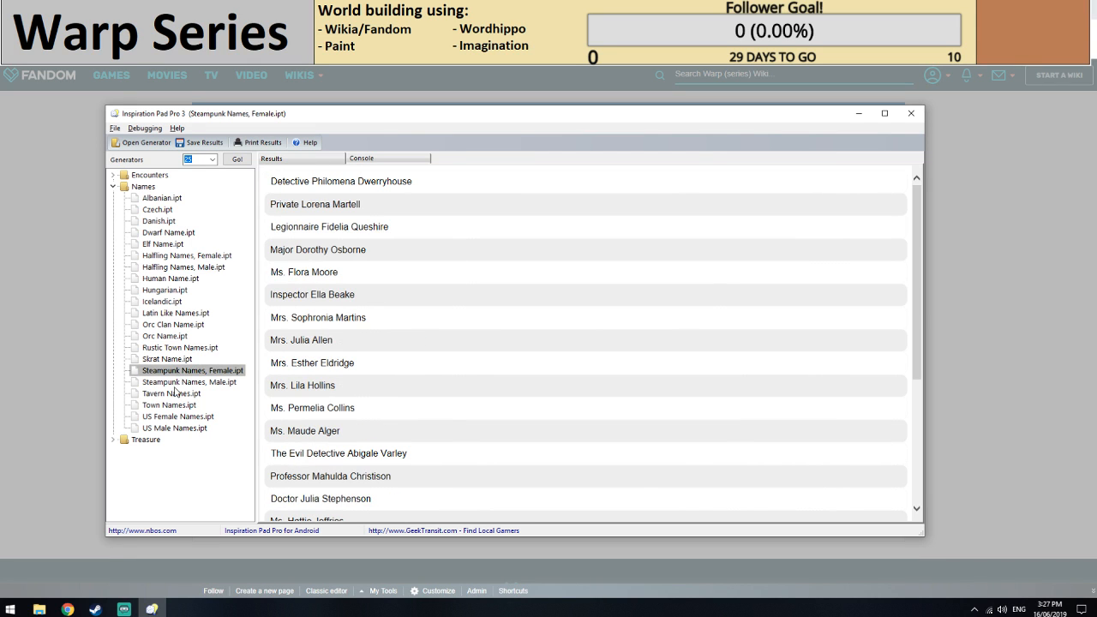
left_click(178, 417)
left_click(197, 326)
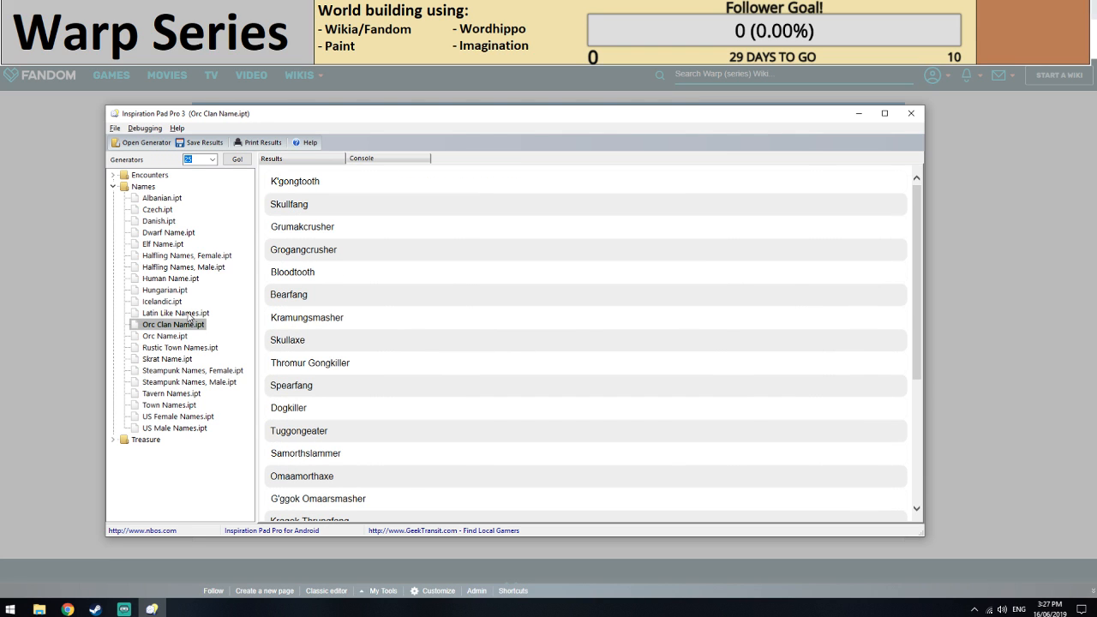
key("alt+Tab")
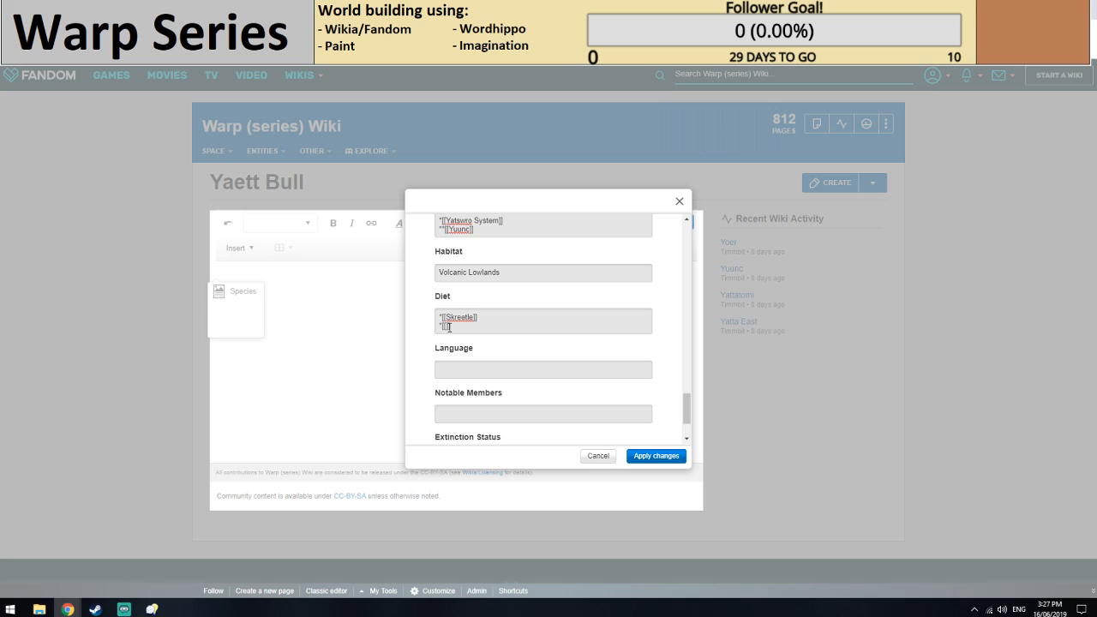
Complete the second Diet entry as [[Thod-Tooth]], apply the infobox changes and save the Yaett Bull page.
type("Thodak]]")
key("BackSpace")
key("BackSpace")
type("-Tooth")
scroll(479, 350, "down", 2)
left_click(656, 455)
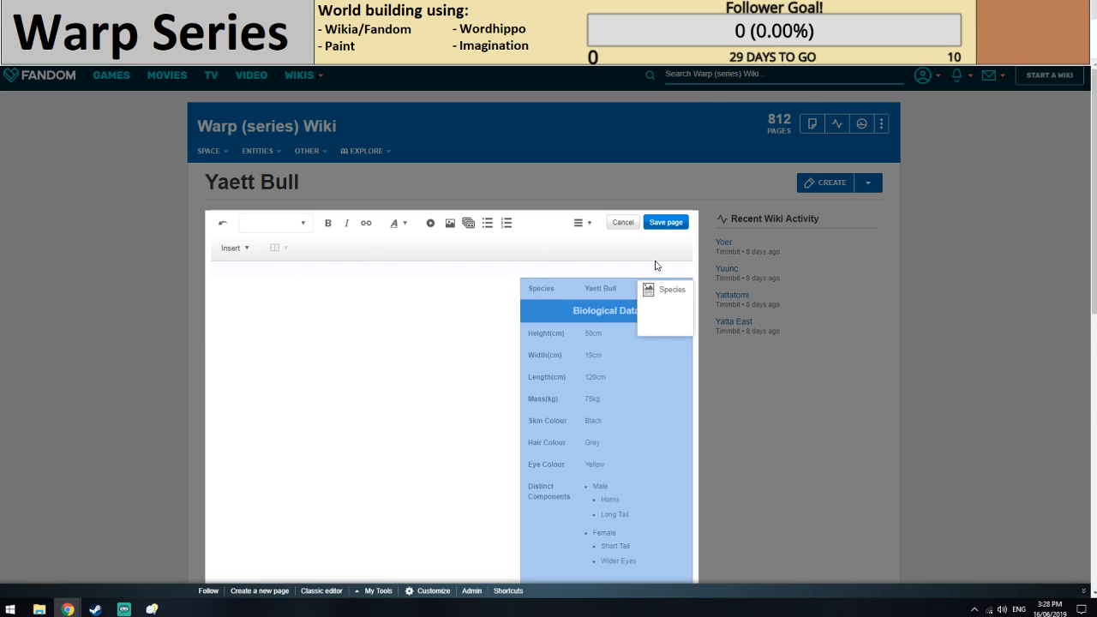
scroll(657, 257, "down", 1)
left_click(665, 145)
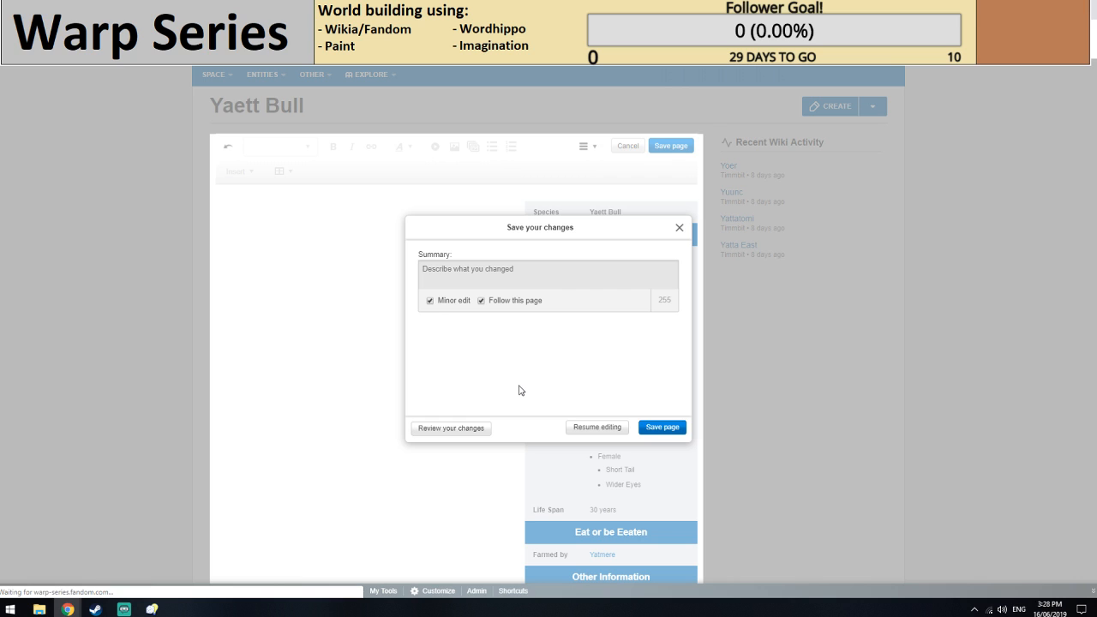
Add the categories Species and Incomplete to the Yaett Bull page and save them.
scroll(521, 435, "down", 5)
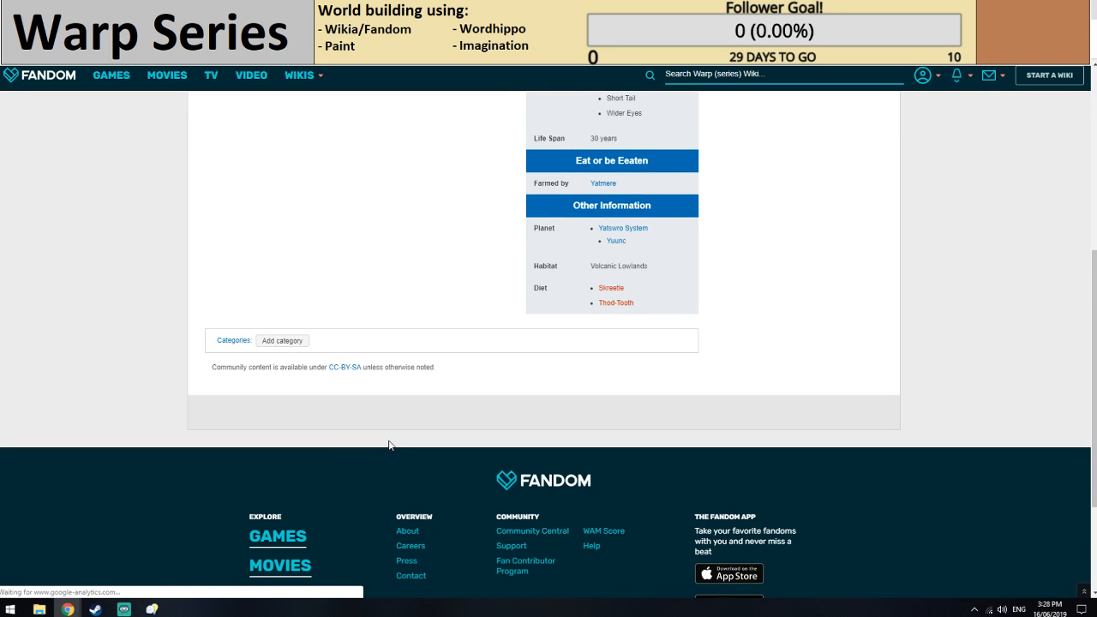
left_click(280, 342)
type("Spe")
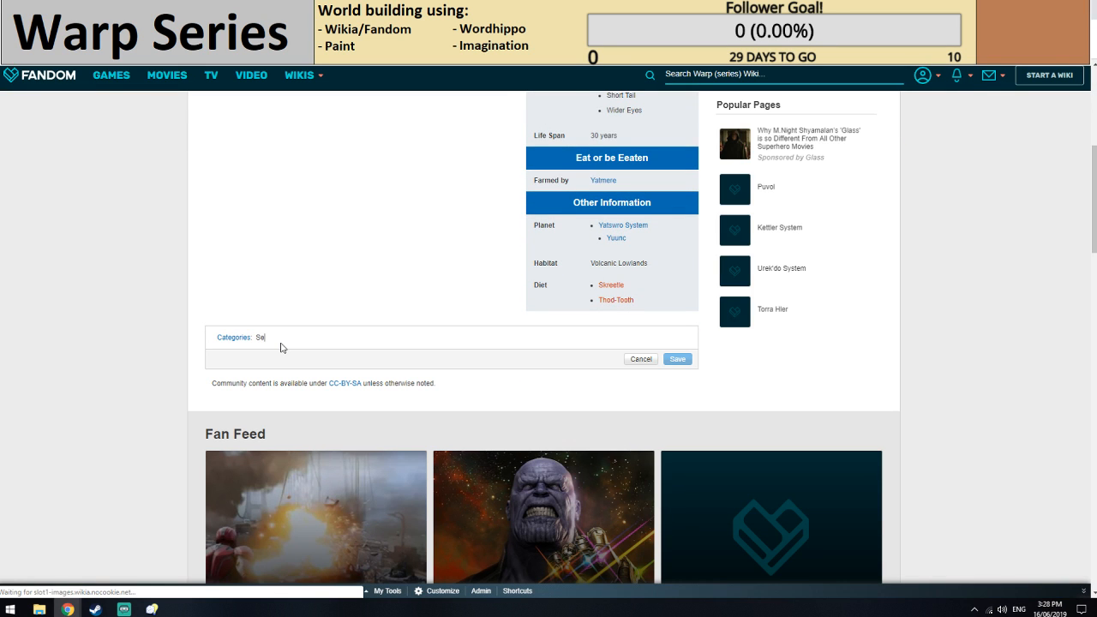
type("cies")
key("Return")
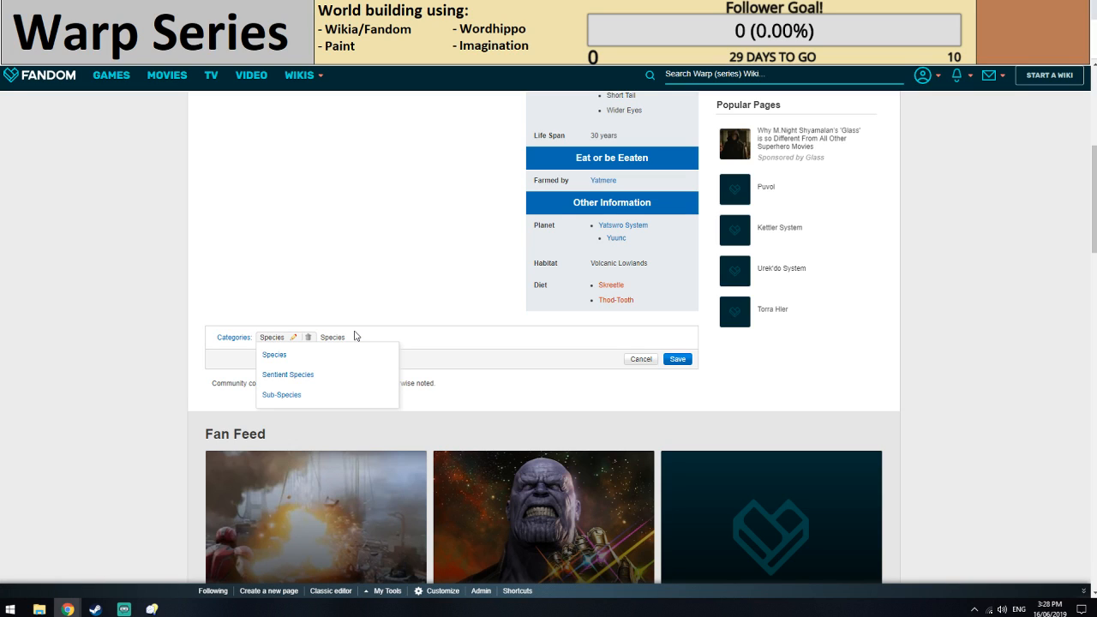
key("BackSpace")
key("BackSpace")
key("BackSpace")
key("BackSpace")
key("BackSpace")
key("BackSpace")
key("BackSpace")
type("Incomple")
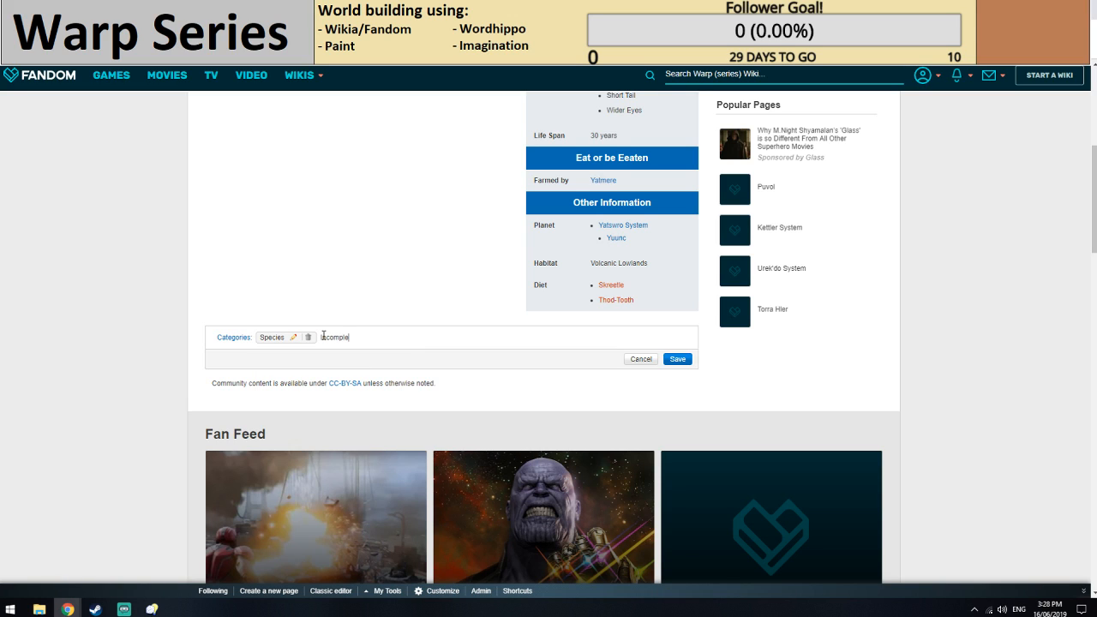
type("te")
key("Return")
left_click(677, 359)
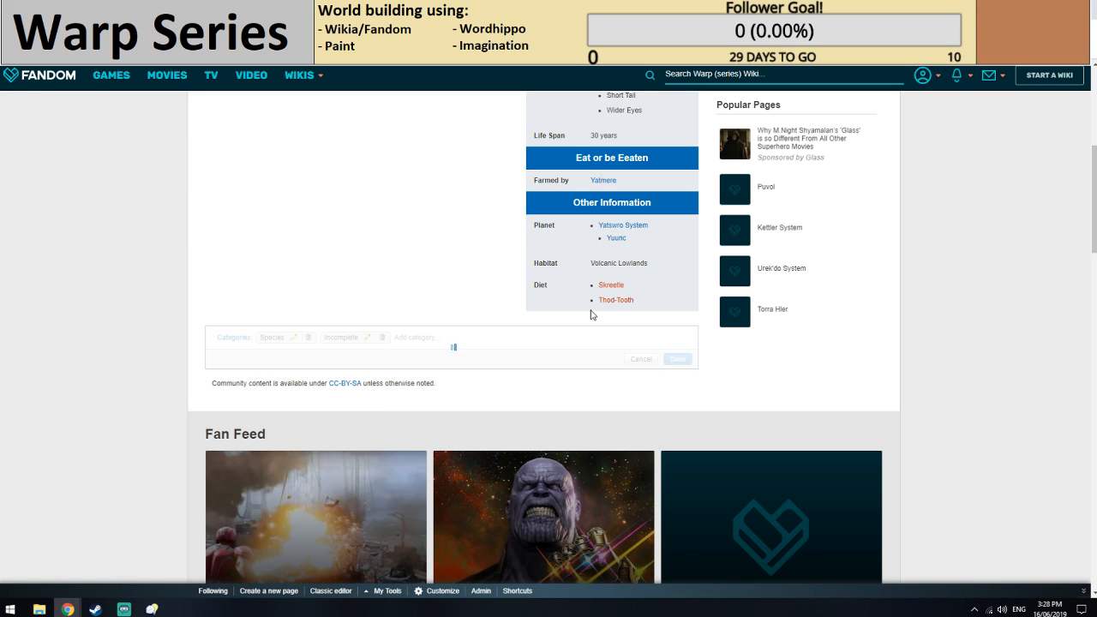
Reload the Yuunc planet page and follow its Native Fauna link to check the Yaett Bull article.
scroll(403, 270, "up", 2)
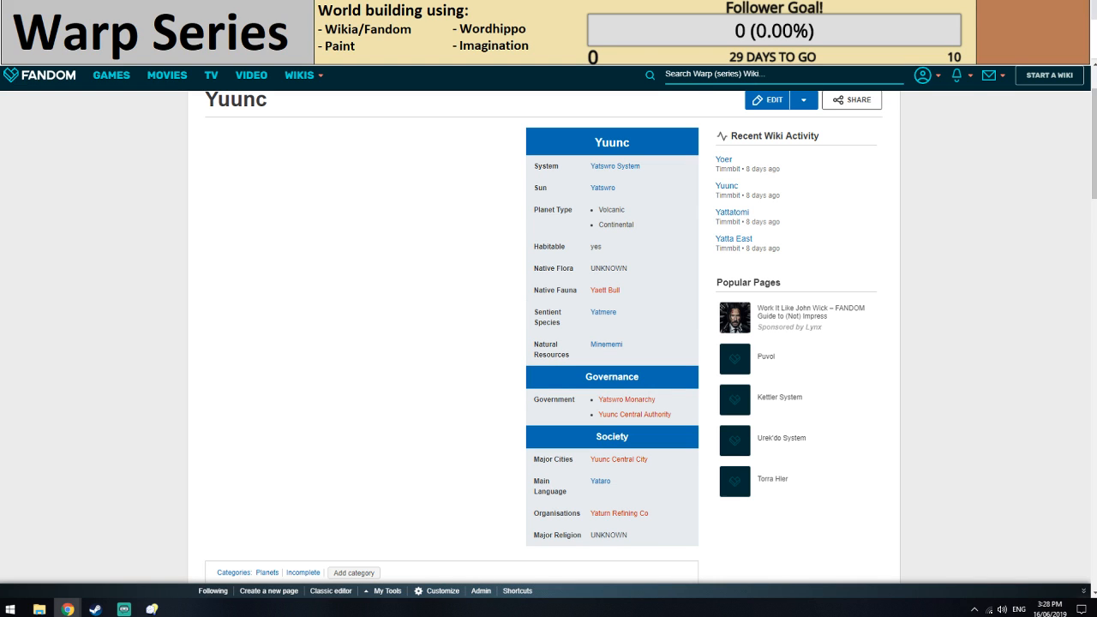
key("F5")
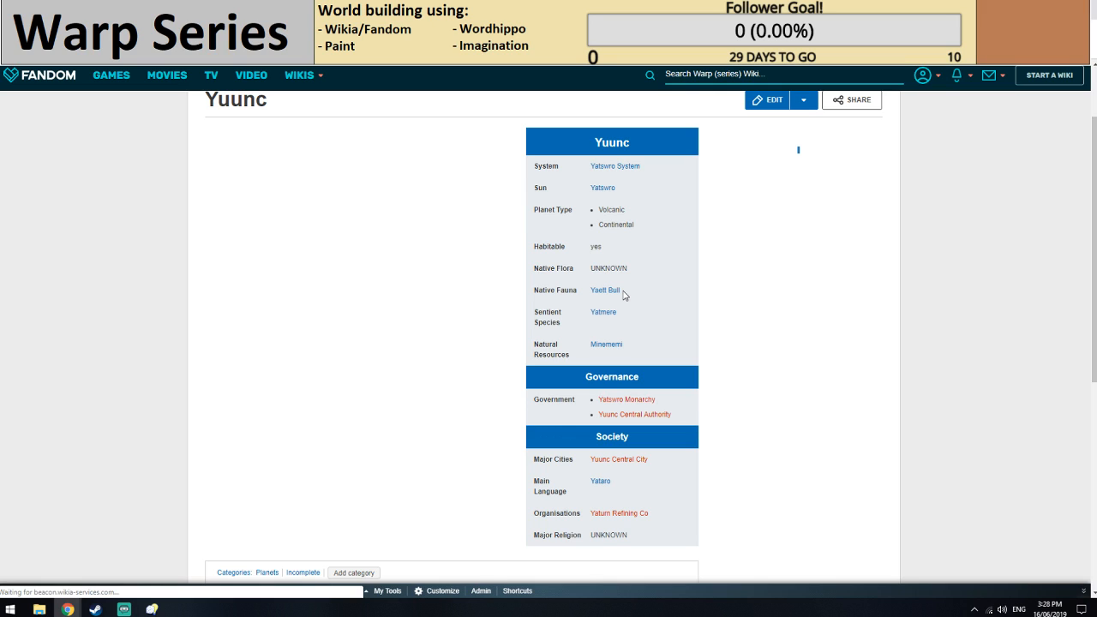
left_click(607, 290)
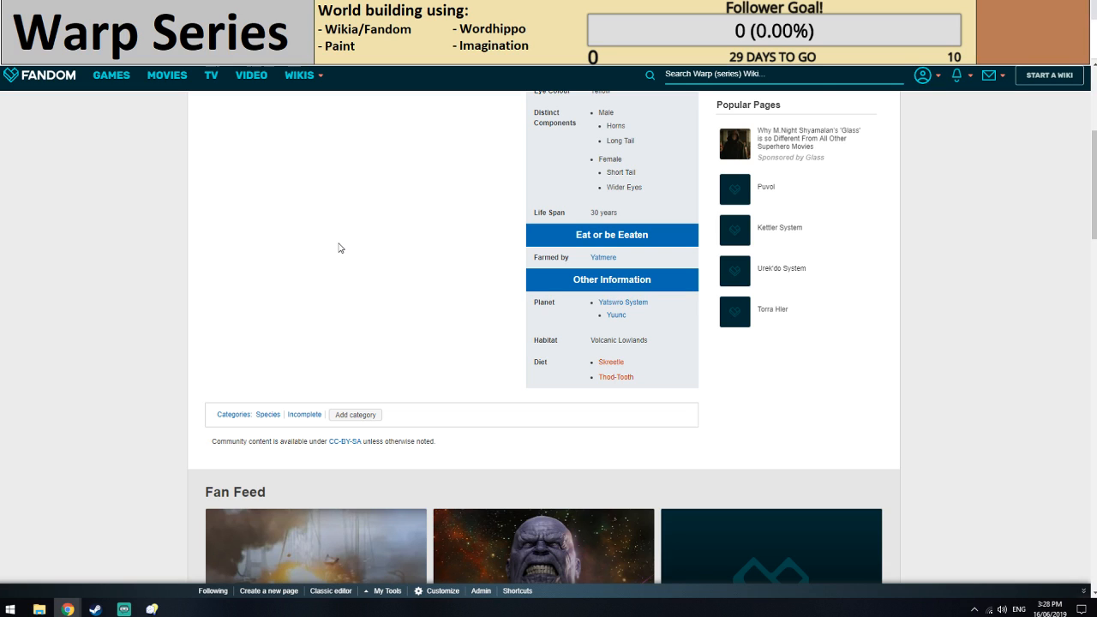
Edit the Yuunc page's Planet infobox, making Native Fauna a bulleted list with [[Skreetle]] as a second entry.
left_click(764, 104)
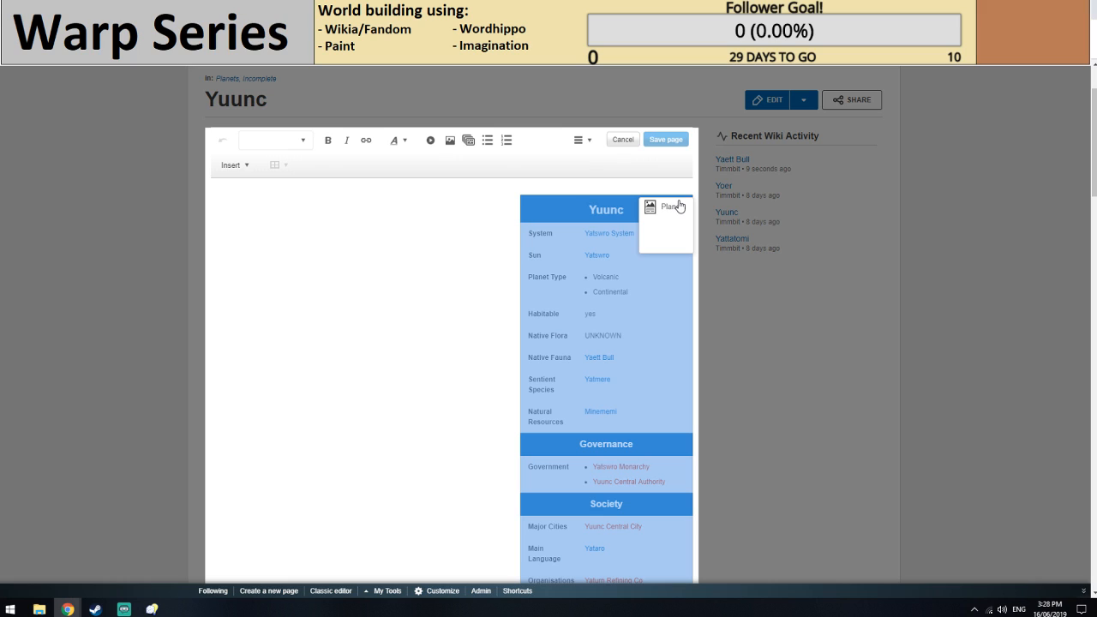
left_click(678, 206)
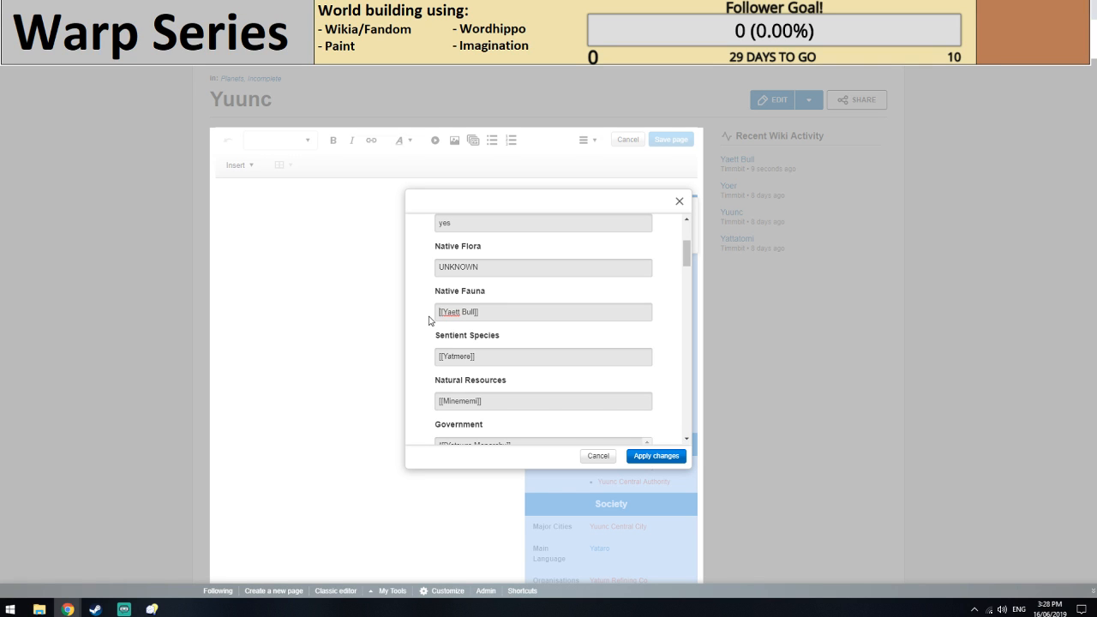
type("*")
key("End")
key("Return")
type("*")
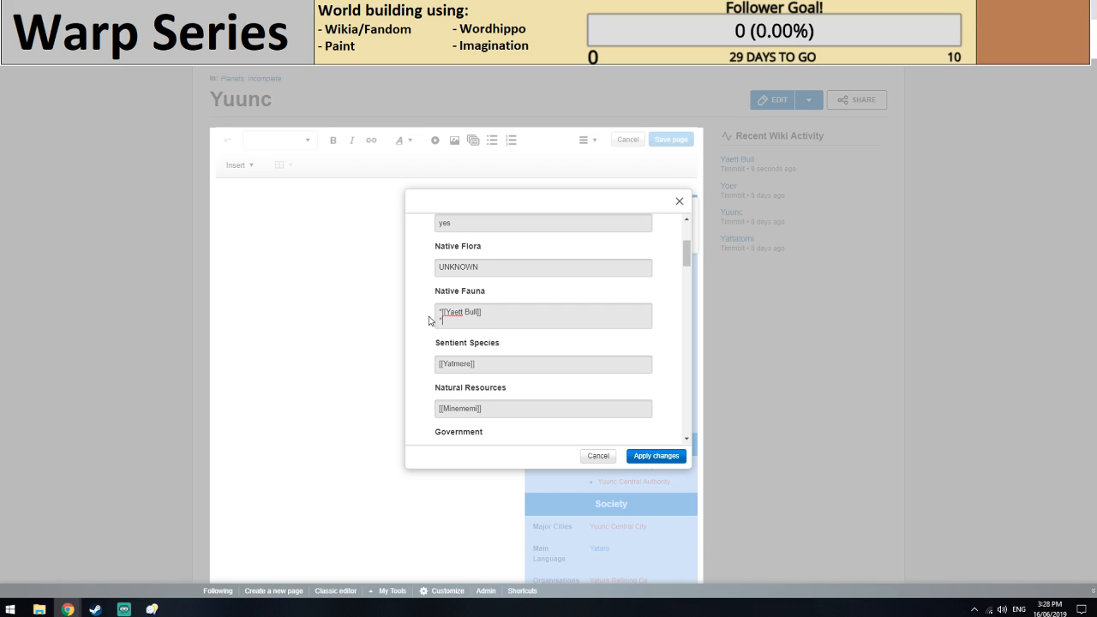
type("[[Skreetle]]")
Replace the Skreetle entry in Yuunc's Native Fauna with Thod-Tooth.
double_click(464, 321)
type("Th")
key("BackSpace")
type("hod Tho")
key("BackSpace")
key("BackSpace")
type("ooth")
Look through the remaining fields of the Yuunc planet infobox, from the orbital details to trade and society.
scroll(464, 322, "down", 10)
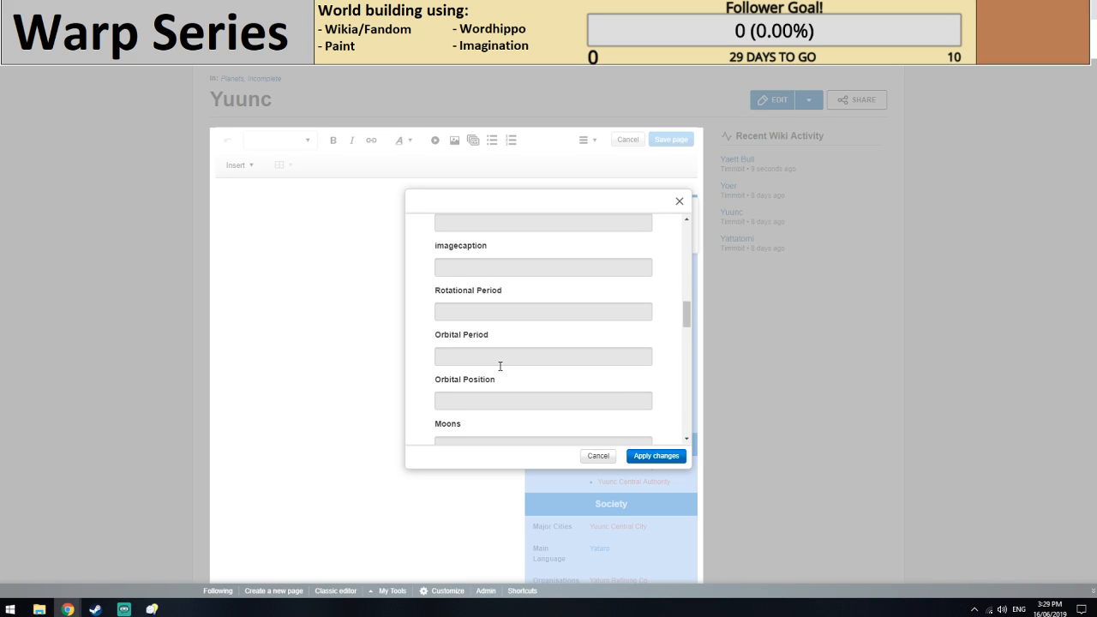
scroll(499, 366, "down", 3)
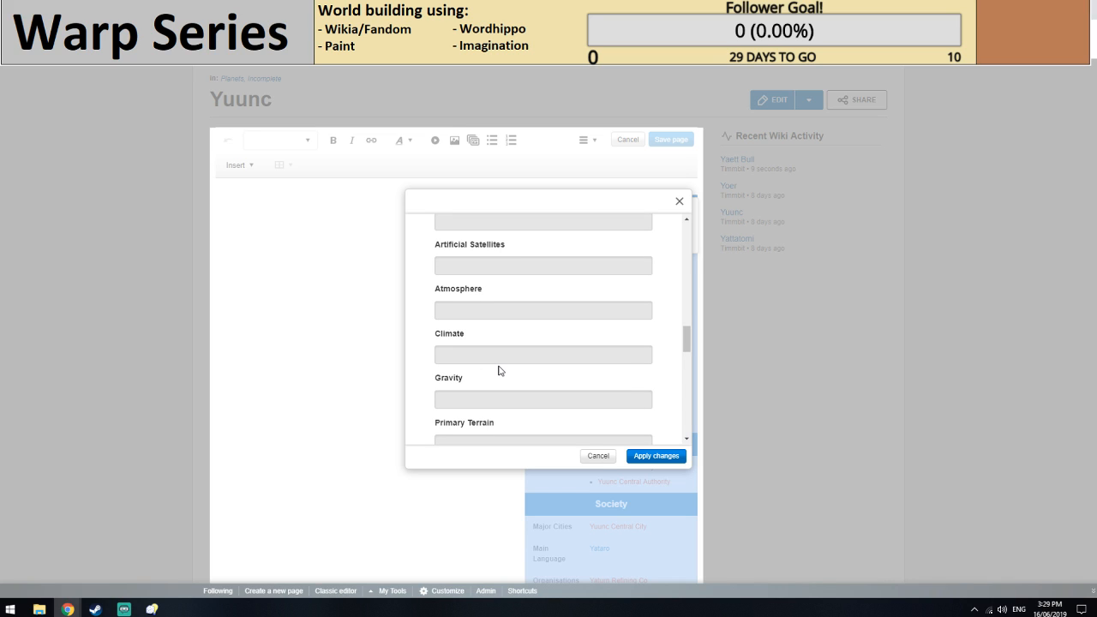
scroll(479, 360, "down", 3)
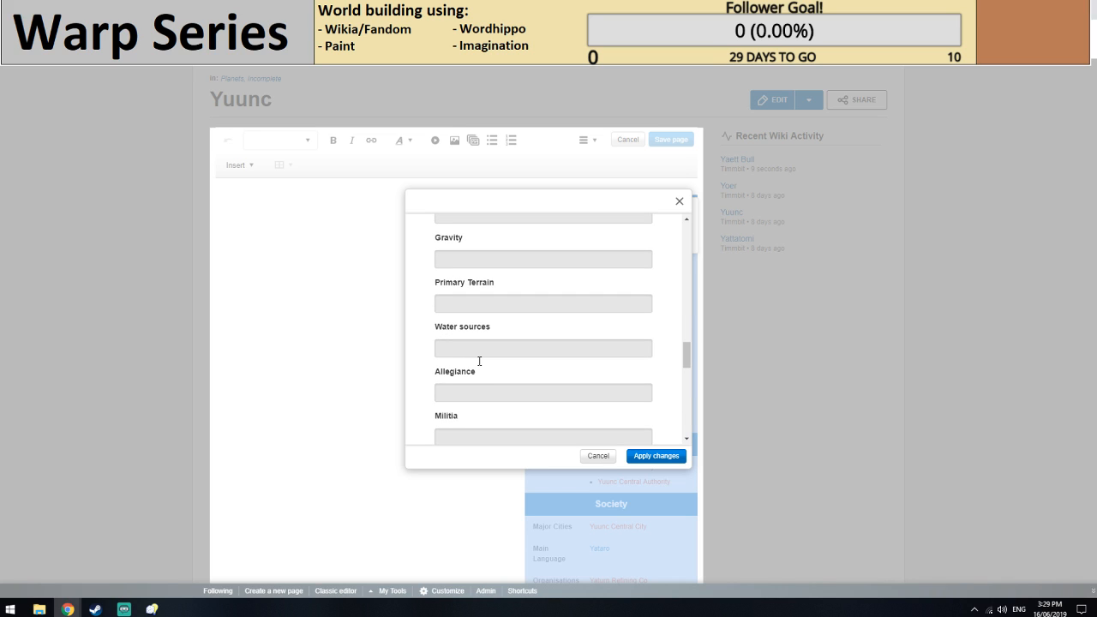
scroll(479, 361, "down", 5)
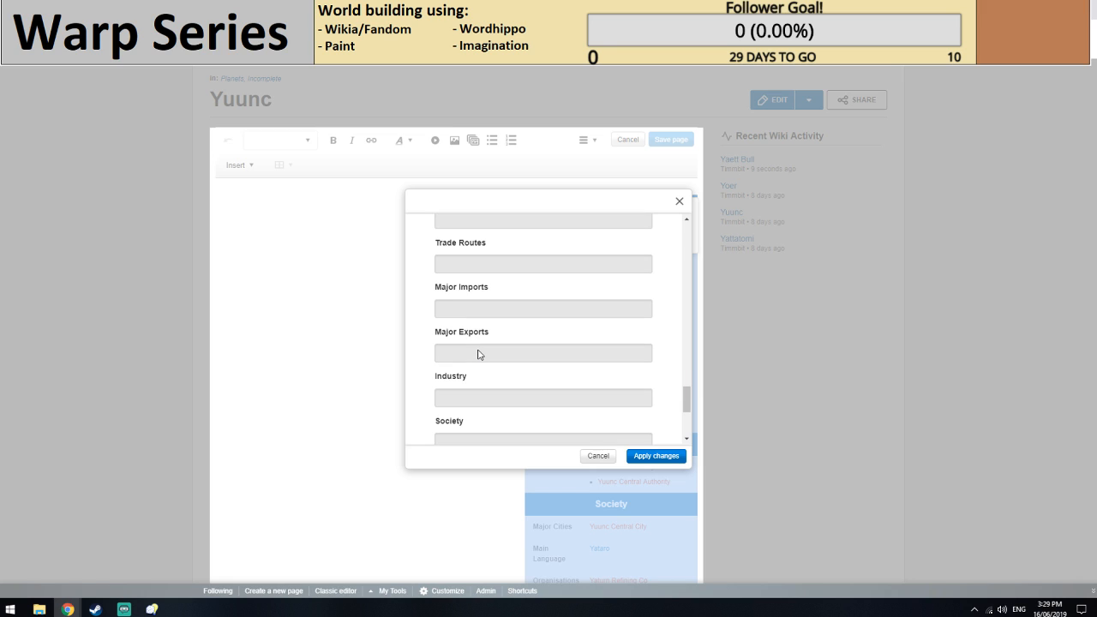
scroll(479, 354, "down", 3)
scroll(478, 354, "up", 3)
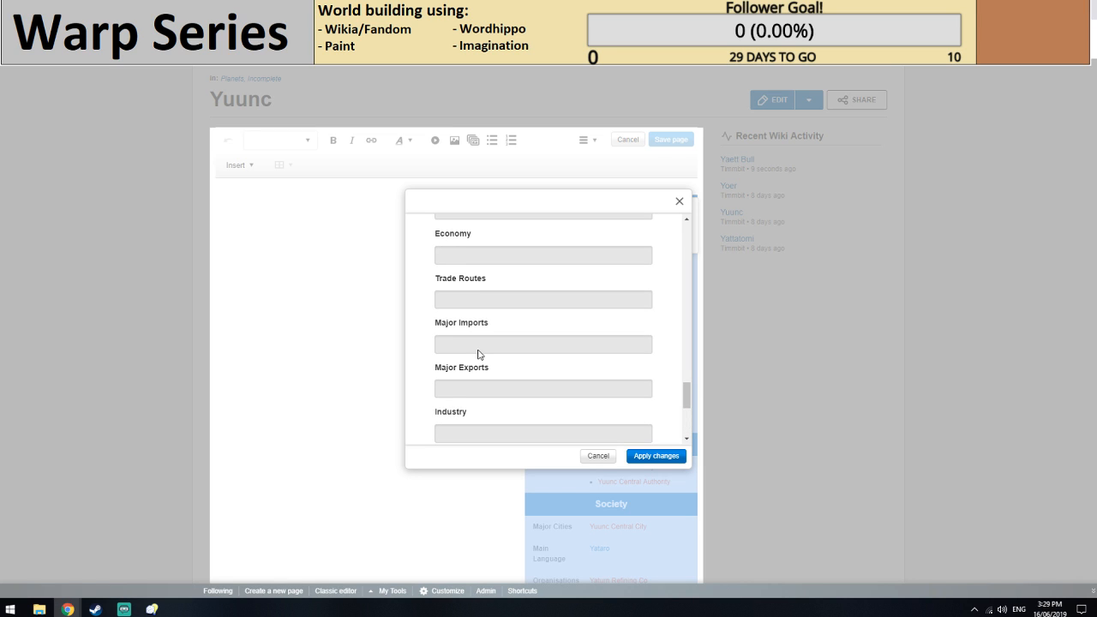
scroll(478, 354, "up", 6)
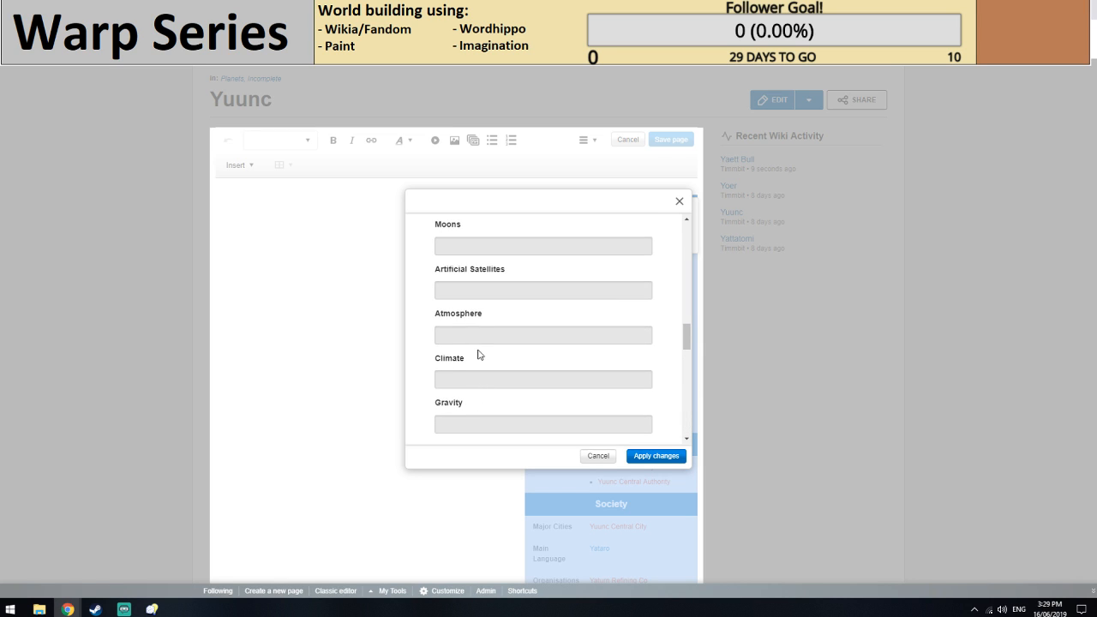
scroll(478, 354, "up", 2)
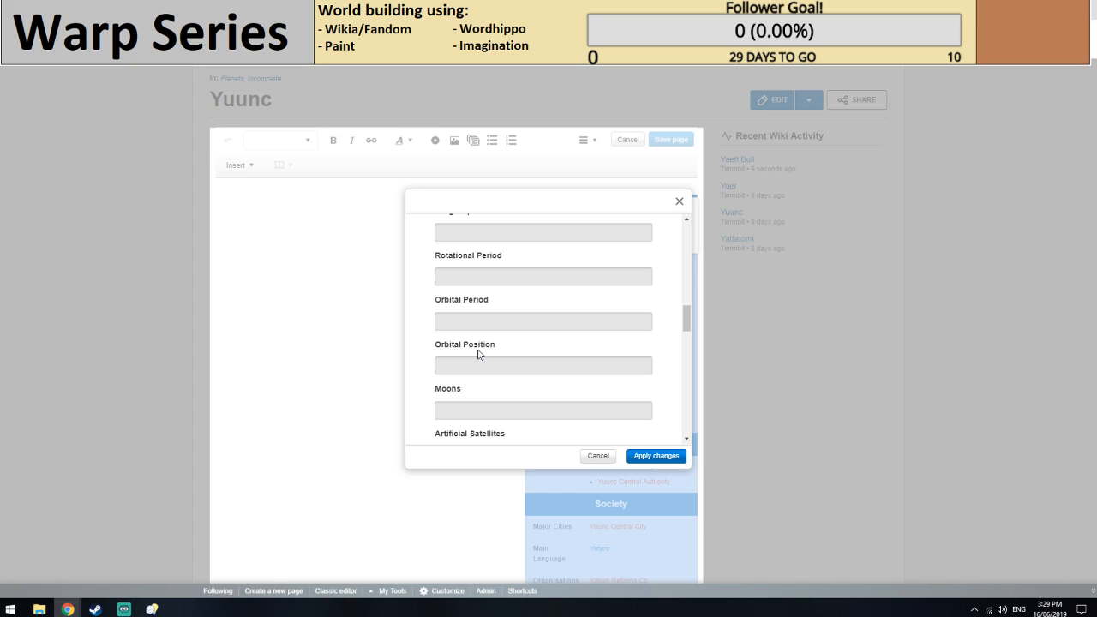
scroll(478, 354, "up", 5)
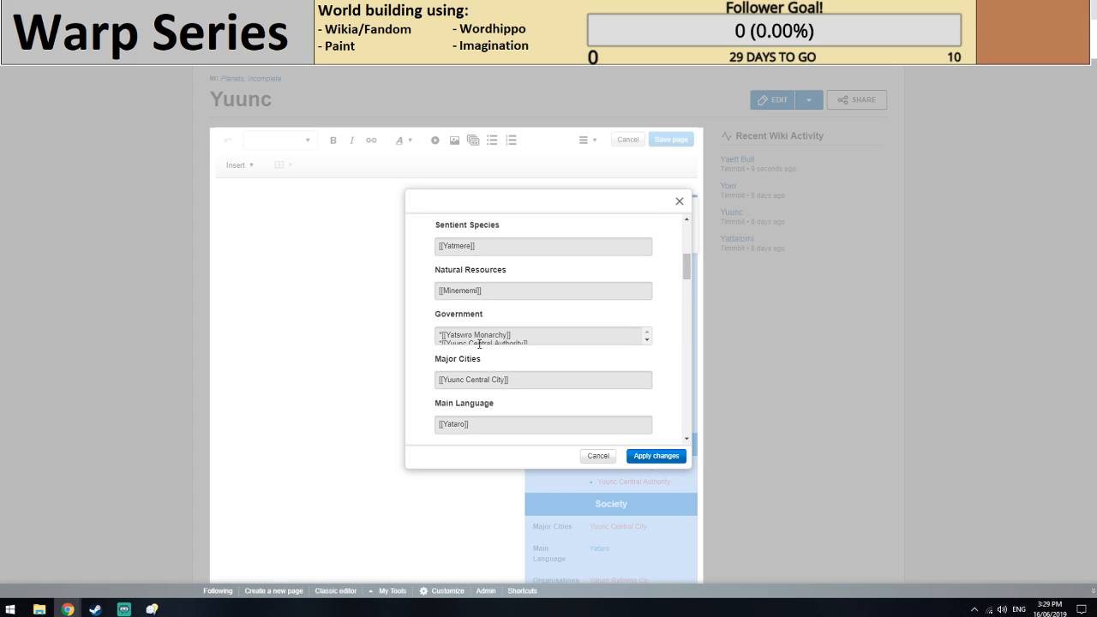
Set Yuunc's Native Flora to [[Skreetle]] in place of UNKNOWN and apply the infobox changes.
scroll(478, 343, "up", 3)
left_click_drag(498, 303, 394, 302)
type("[[Ske")
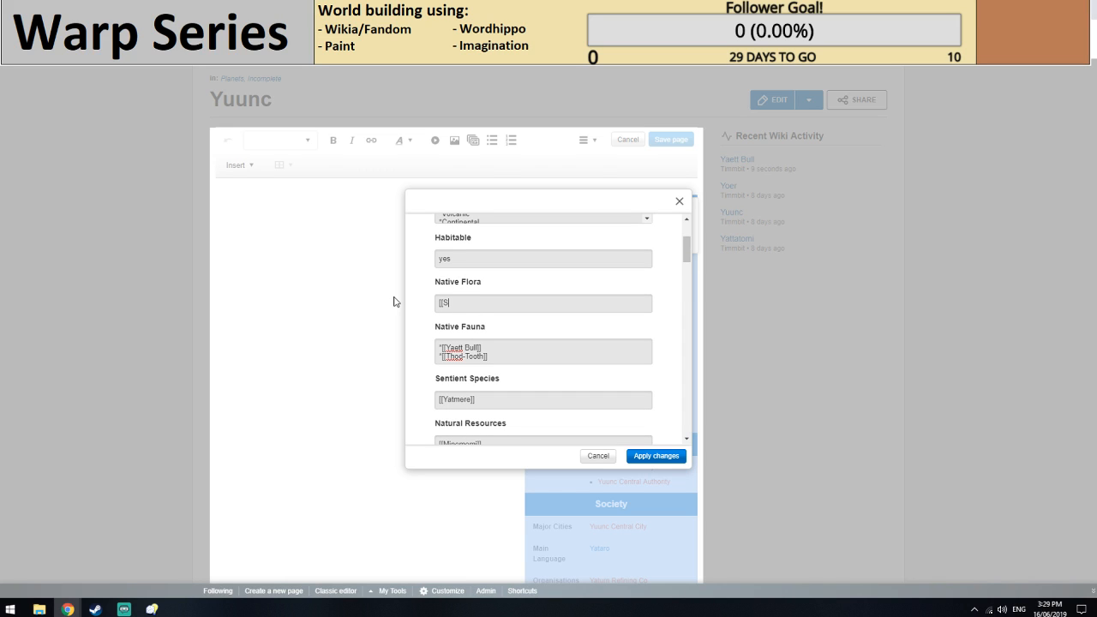
type("ttle]]")
left_click(656, 456)
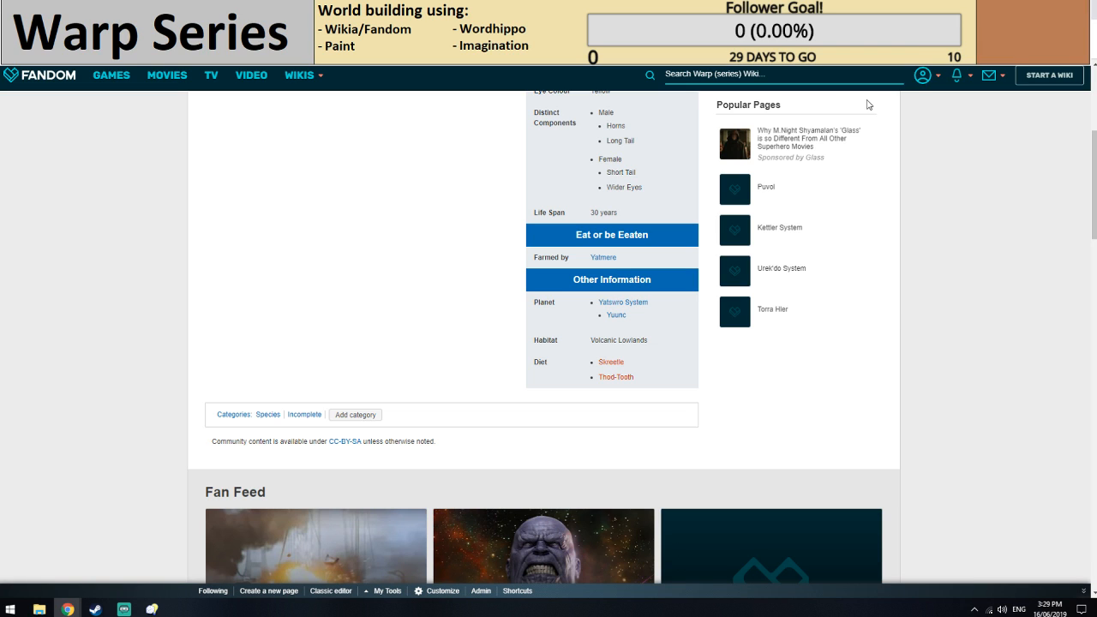
Edit the Yaett Bull infobox, replacing Skreetle with Skettle in the Diet list, apply the change and save the page.
scroll(868, 104, "up", 5)
left_click(765, 182)
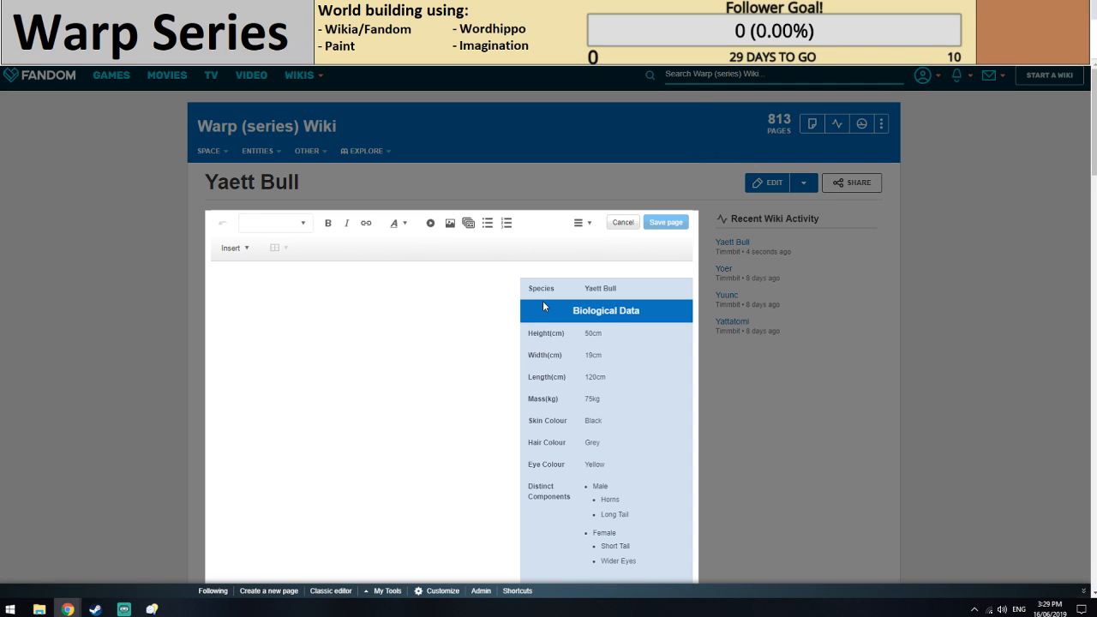
left_click(542, 302)
scroll(472, 341, "down", 5)
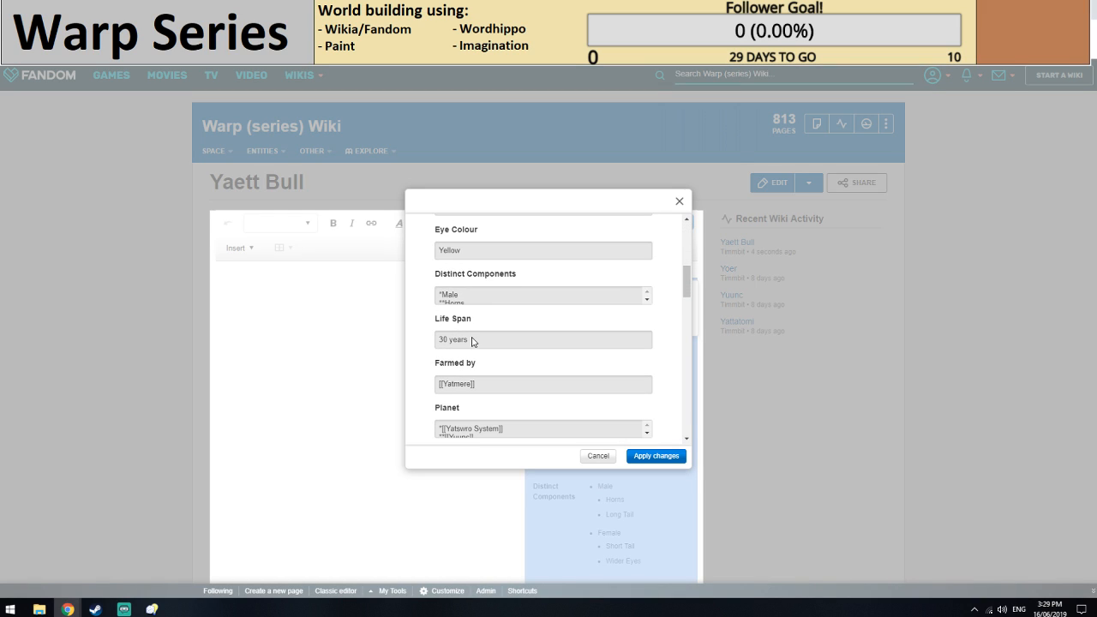
scroll(472, 341, "down", 3)
double_click(470, 363)
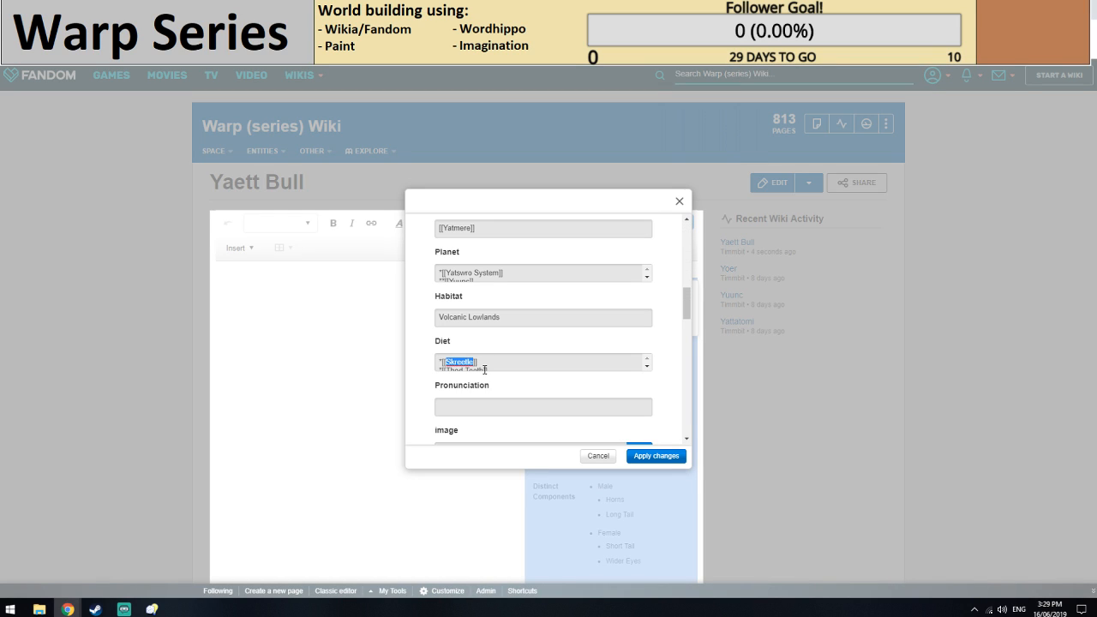
type("Sk")
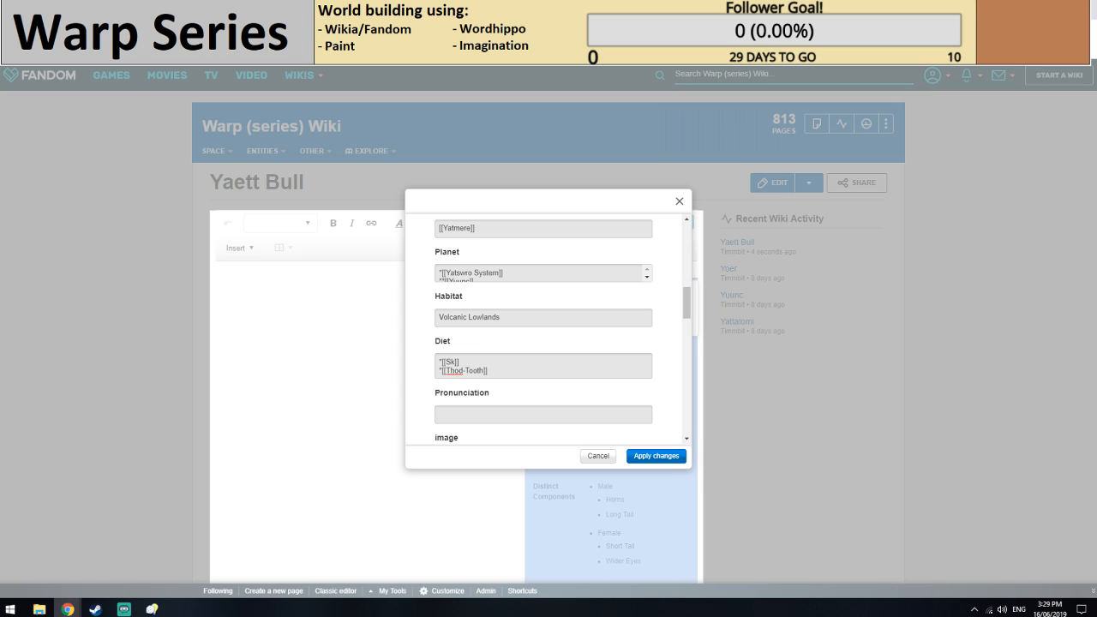
key("ctrl+Tab")
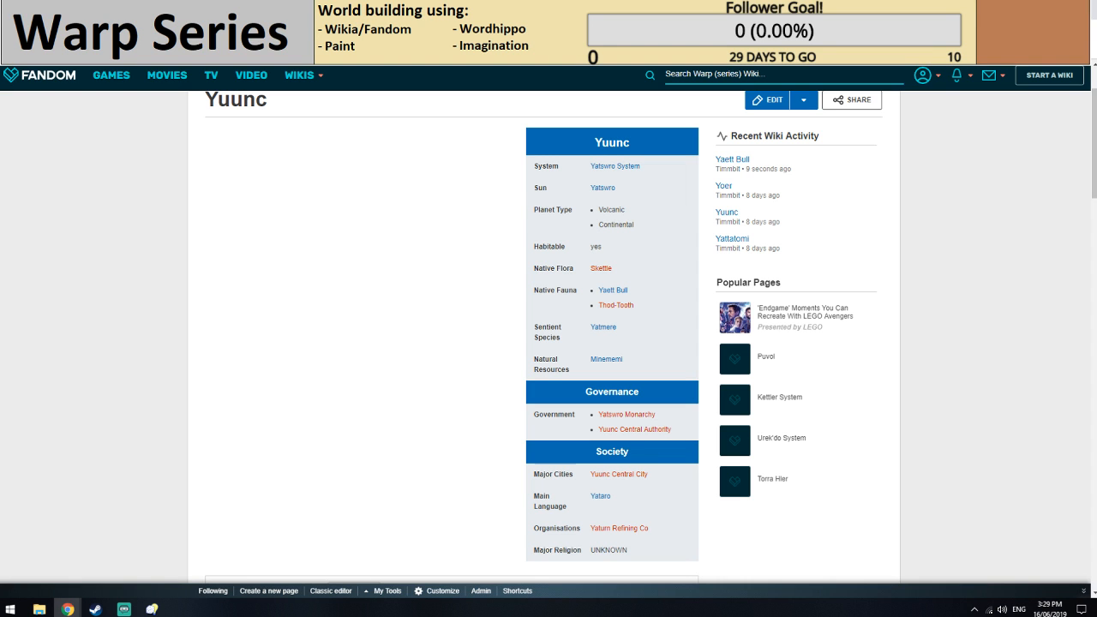
key("ctrl+shift+Tab")
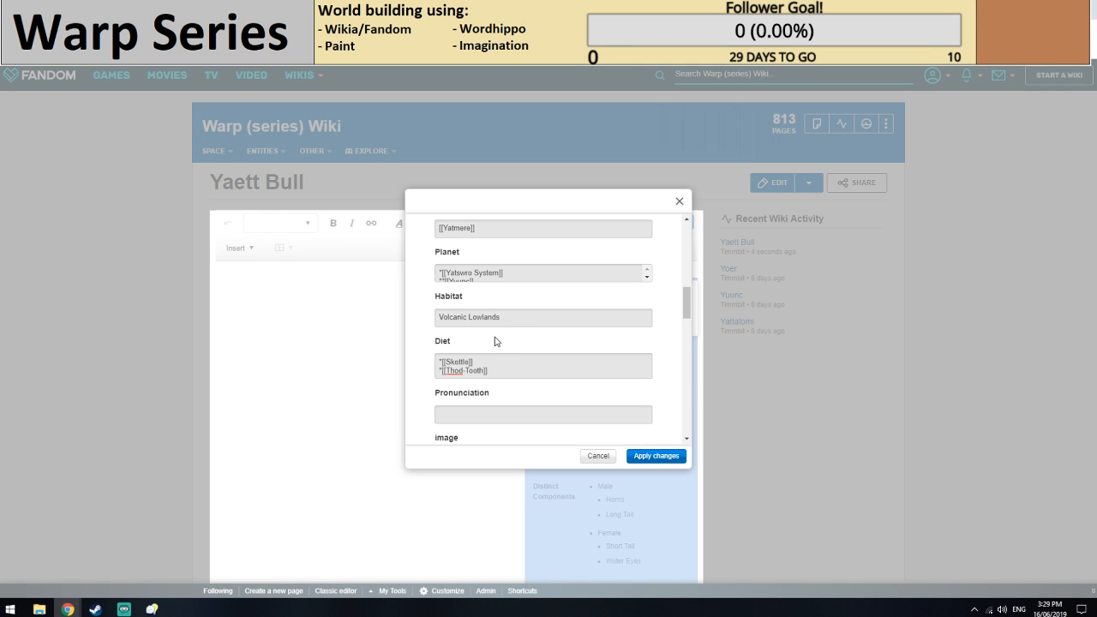
left_click(660, 466)
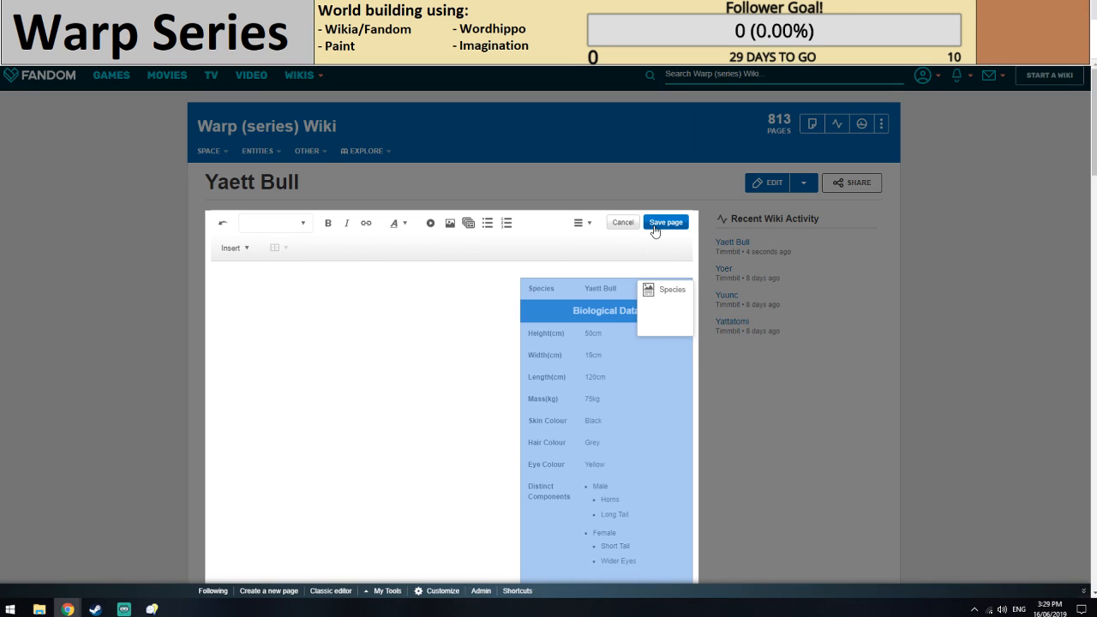
left_click(670, 222)
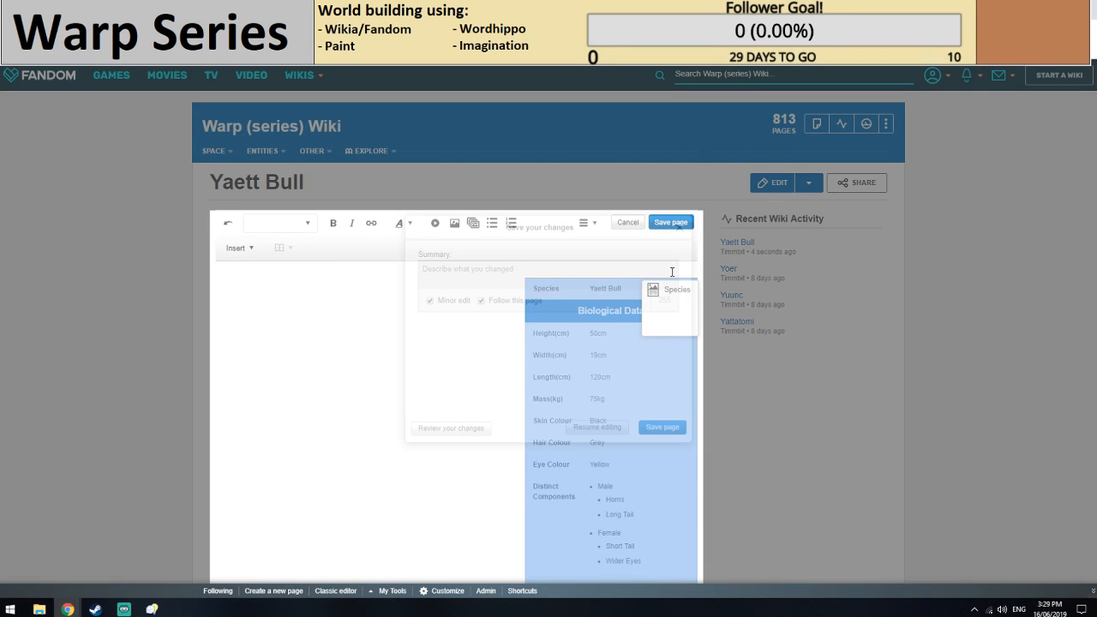
Compare the native flora and fauna on the Yuunc page with the diet and other entries in the Yaett Bull infobox.
key("ctrl+Tab")
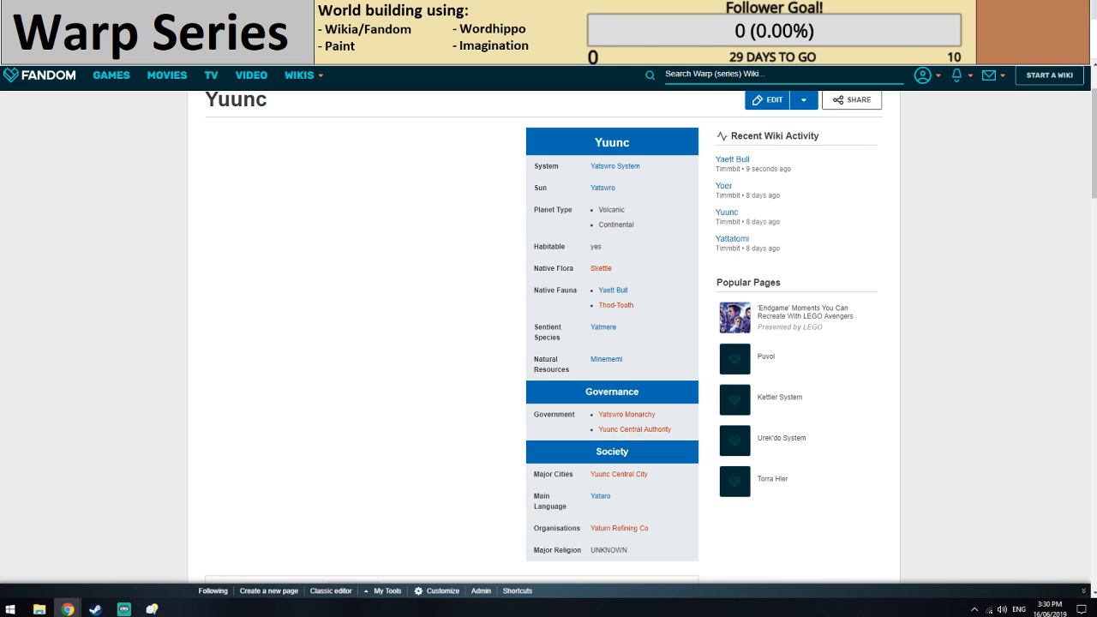
key("ctrl+Tab")
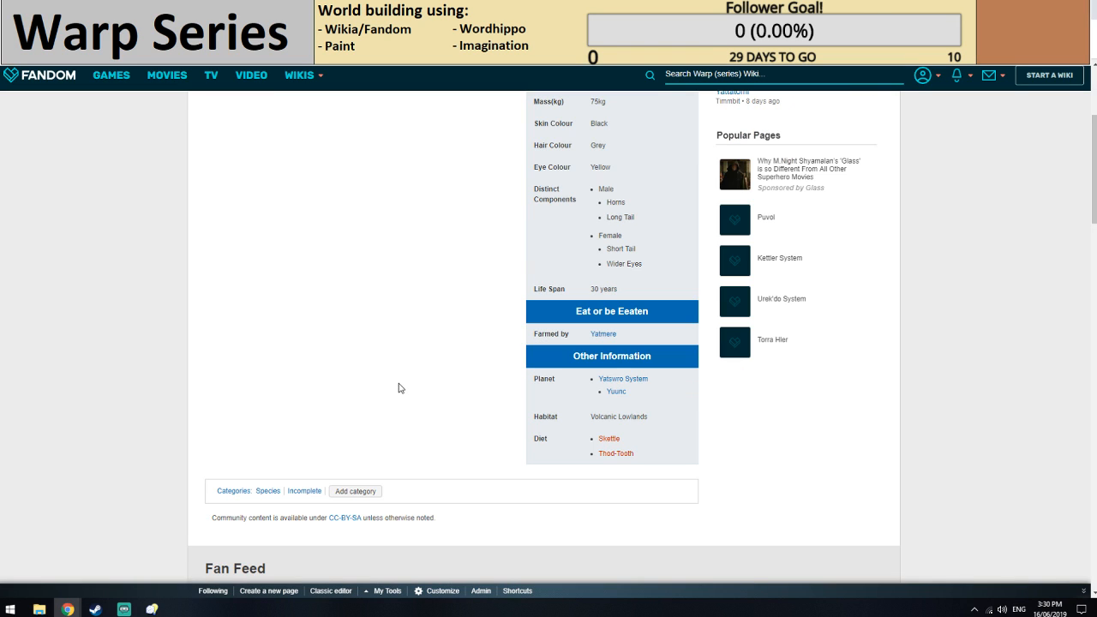
key("ctrl+Tab")
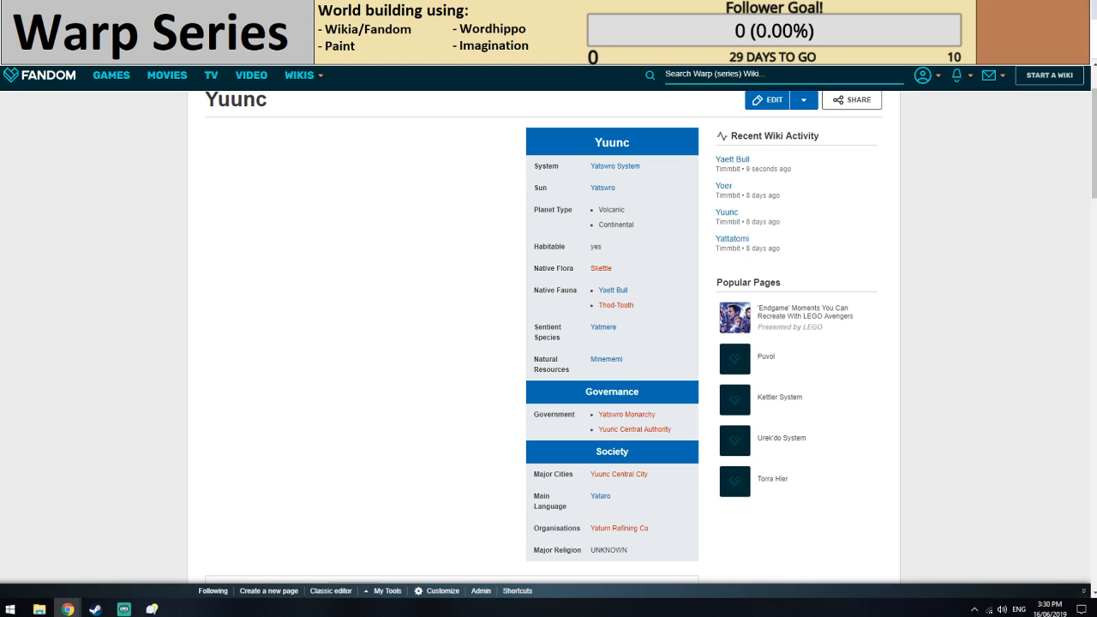
key("ctrl+Tab")
scroll(437, 378, "up", 1)
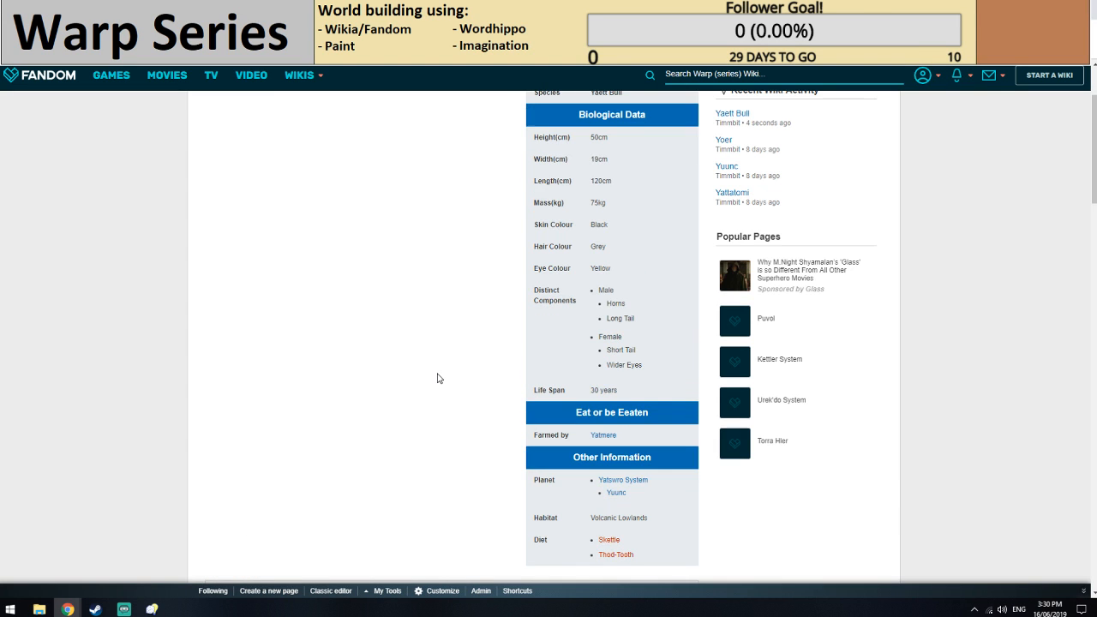
scroll(437, 378, "down", 2)
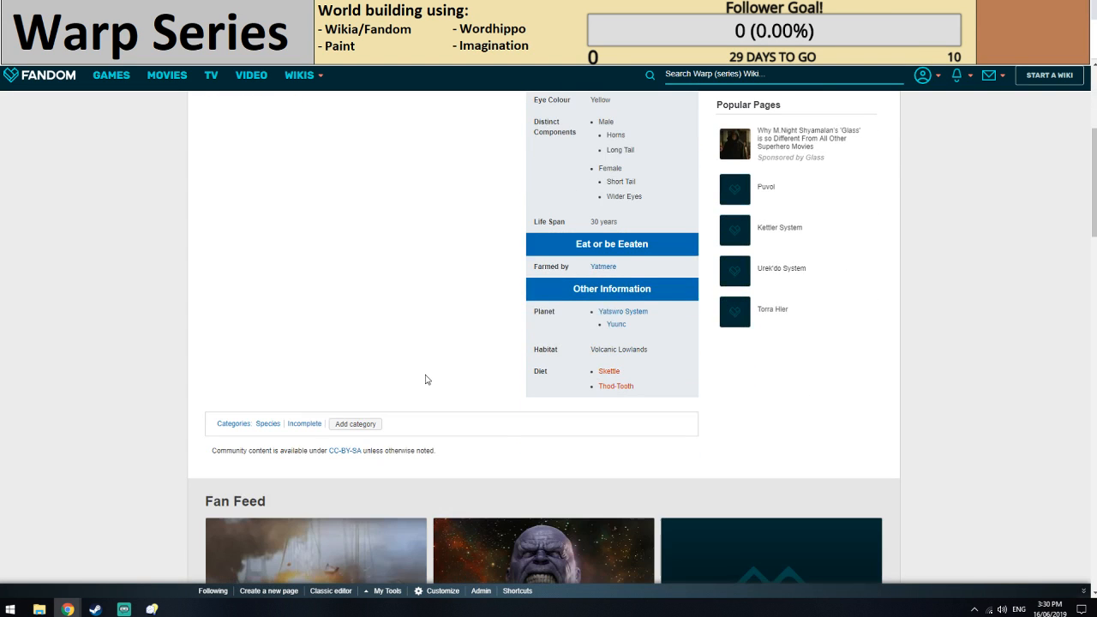
scroll(428, 379, "down", 1)
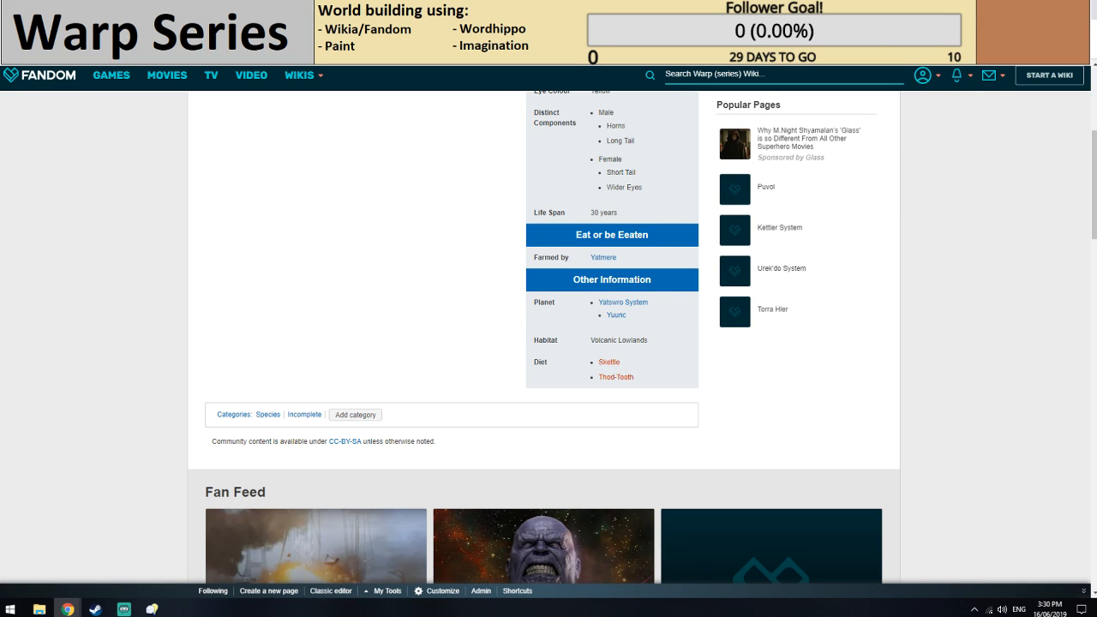
left_click(1093, 30)
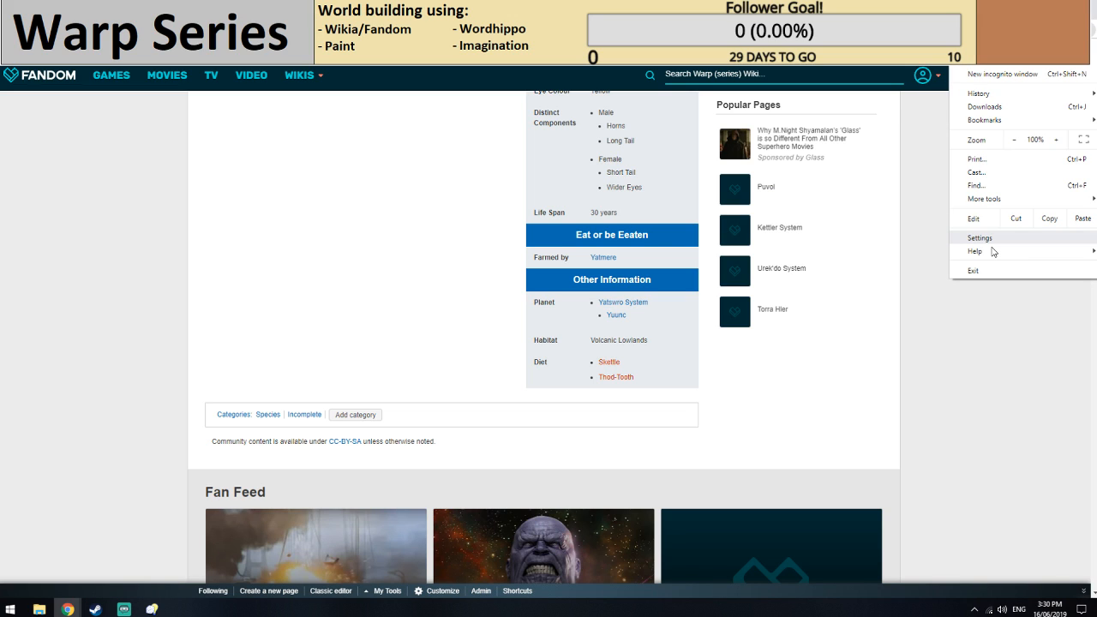
left_click(981, 238)
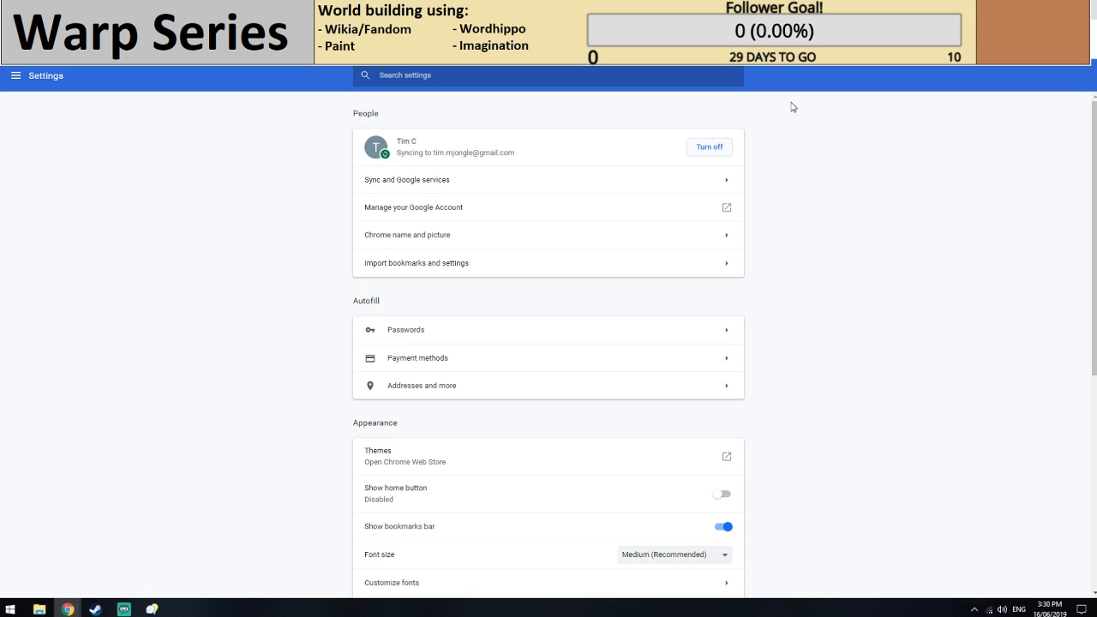
key("ctrl+w")
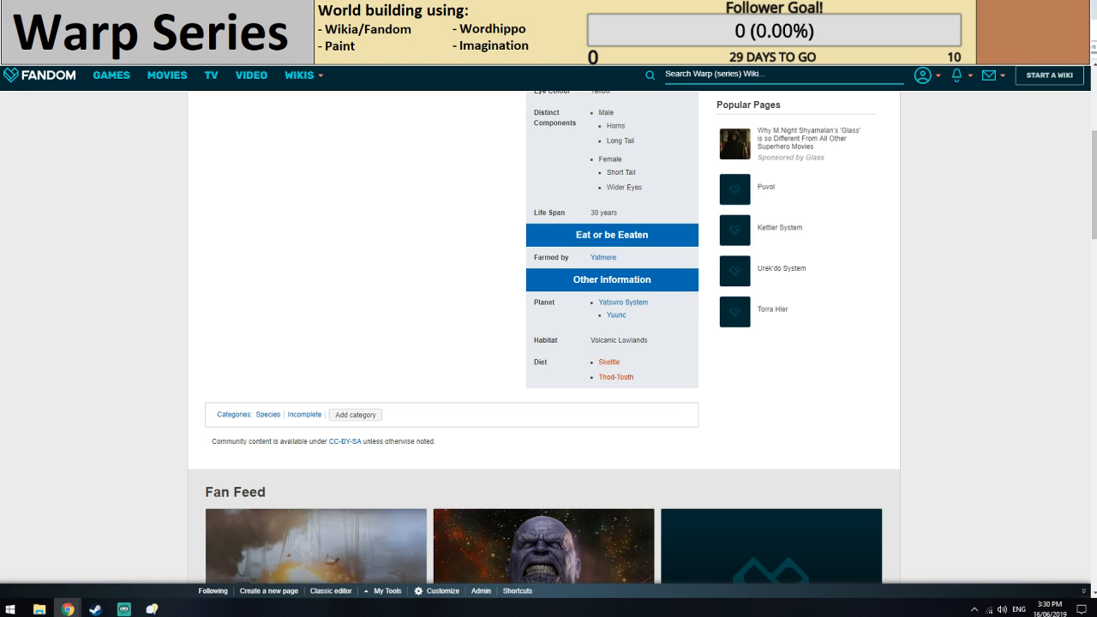
Start the missing Skettle article from the Yaett Bull diet list and insert the infobox with plant fields into it.
left_click(609, 363)
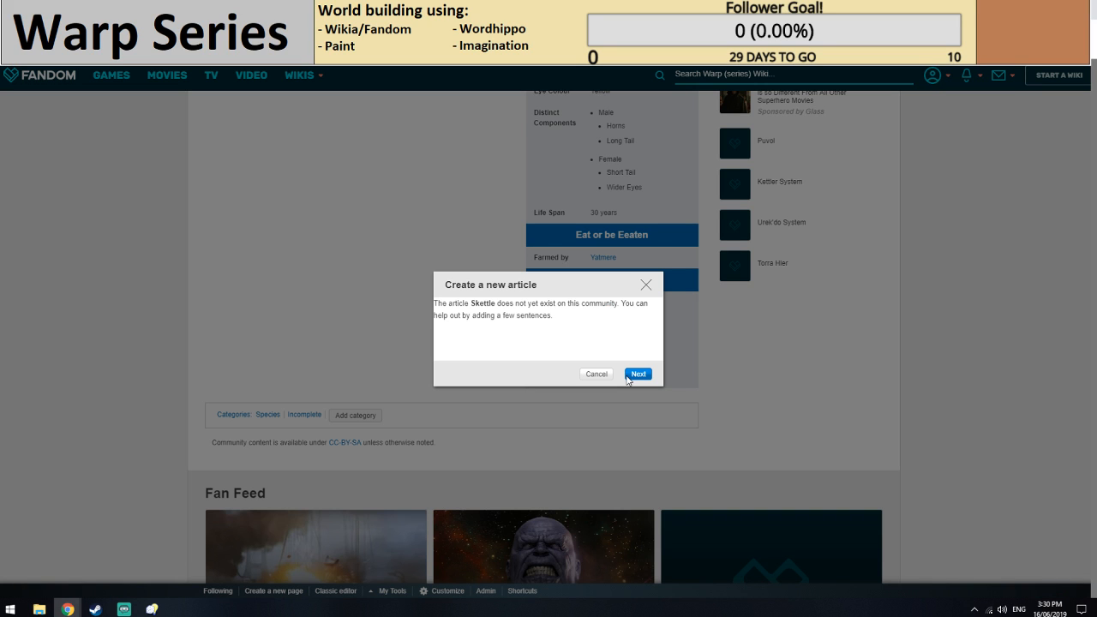
key("alt+Left")
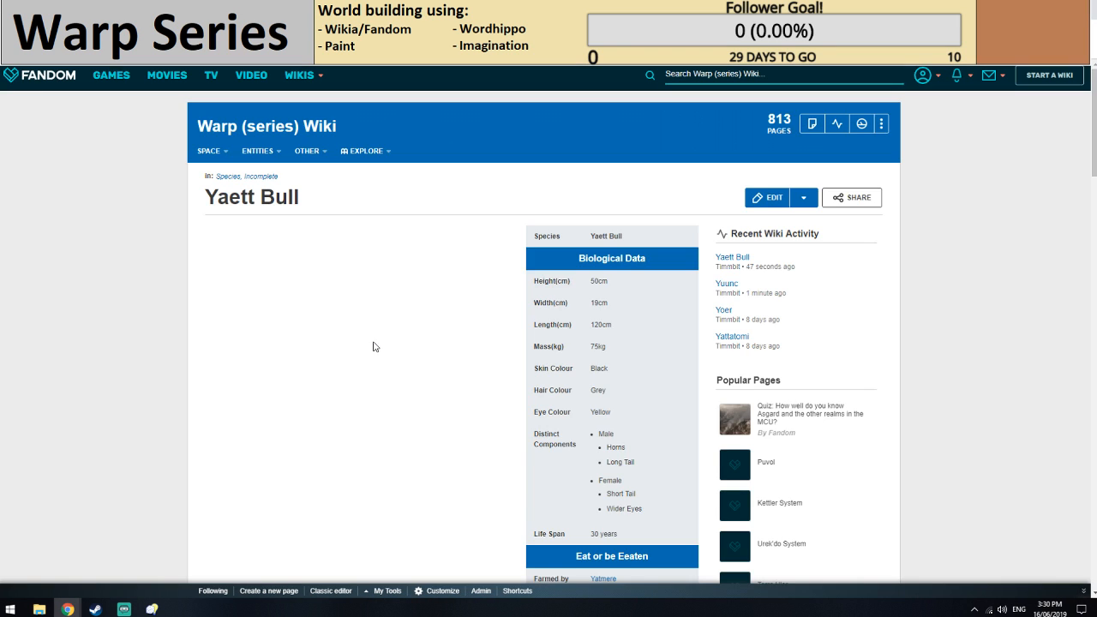
scroll(374, 348, "down", 3)
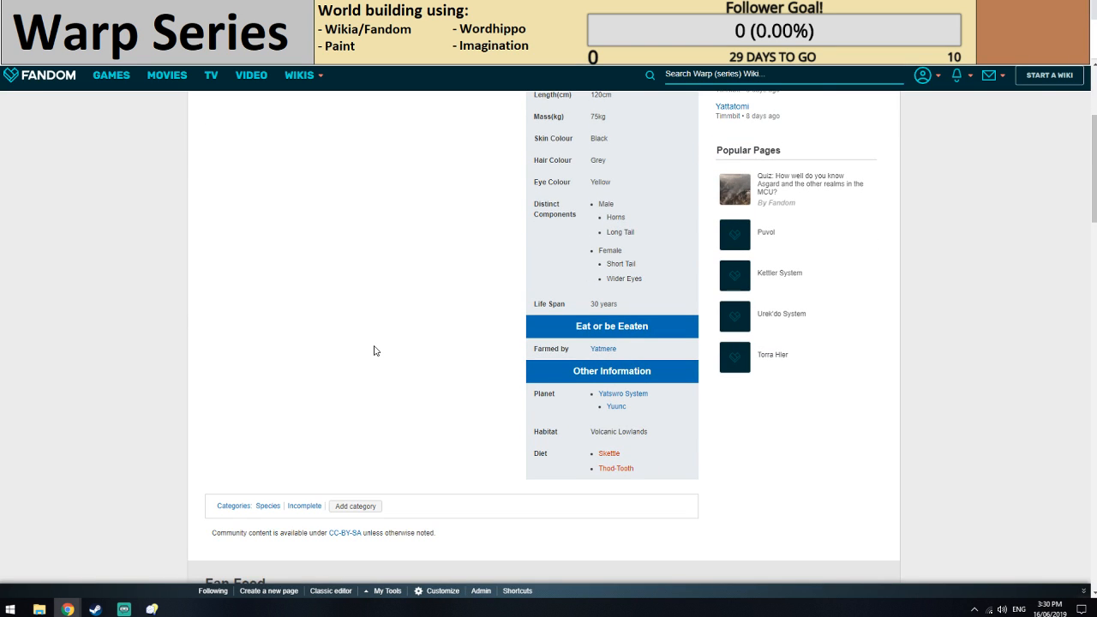
scroll(600, 378, "up", 1)
scroll(653, 386, "down", 1)
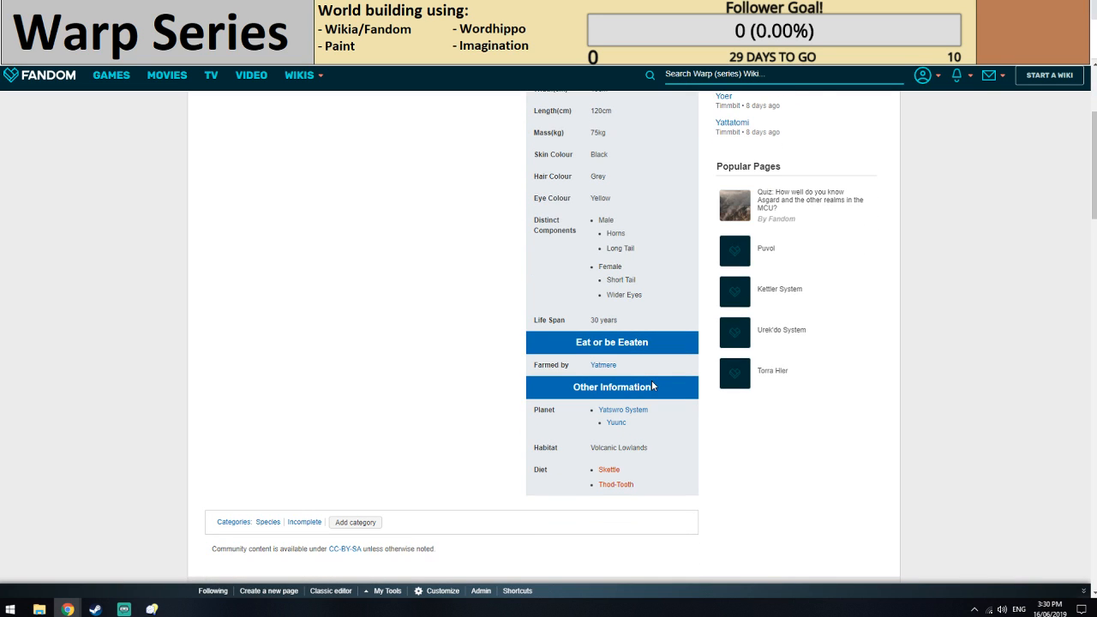
left_click(613, 423)
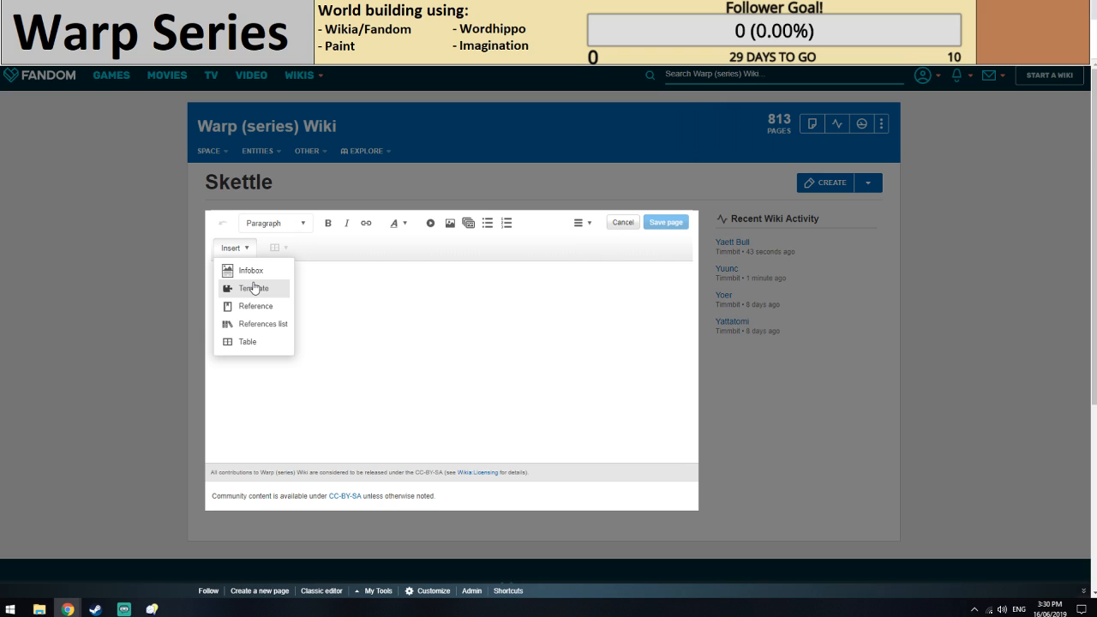
left_click(251, 272)
left_click(502, 323)
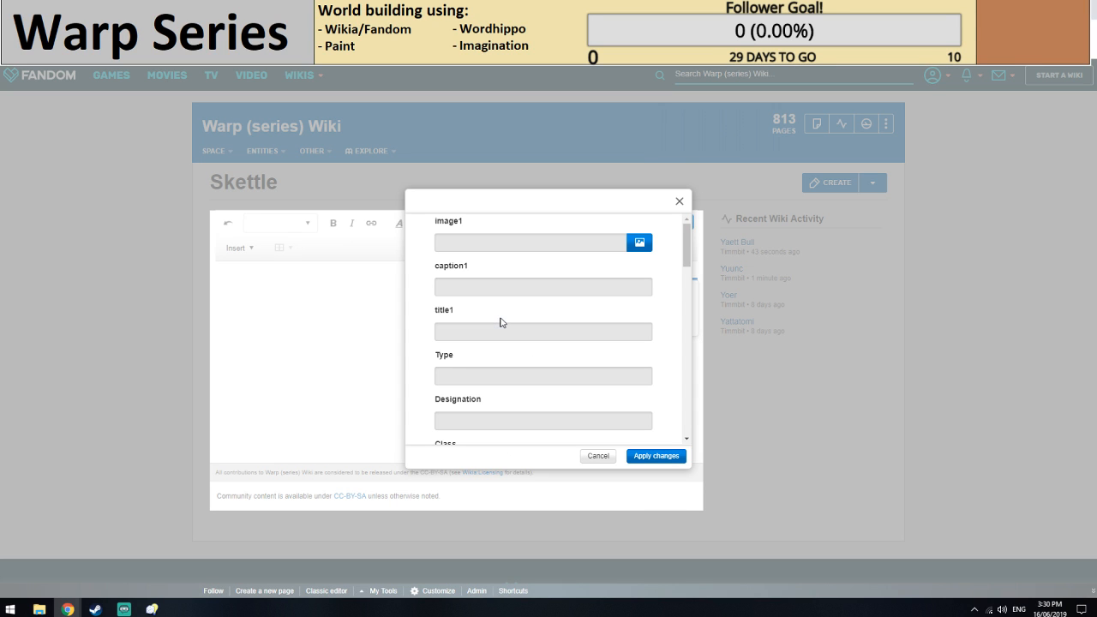
Set the Skettle infobox's Type to Shrub and its Homeworld to [[Yuunc]].
scroll(479, 360, "down", 1)
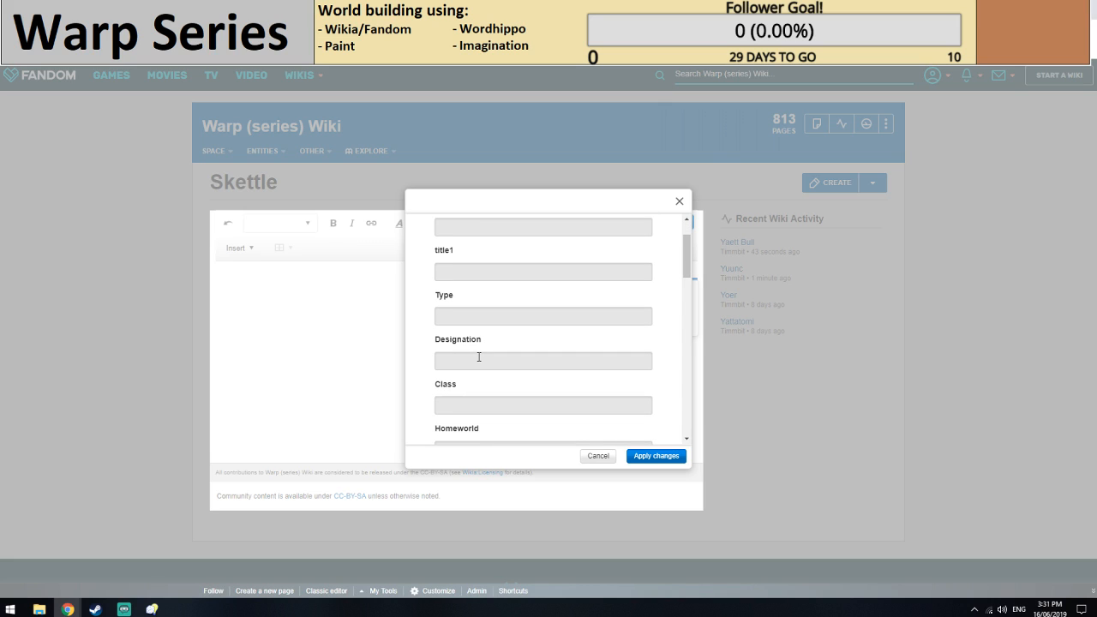
scroll(479, 357, "down", 1)
left_click(466, 293)
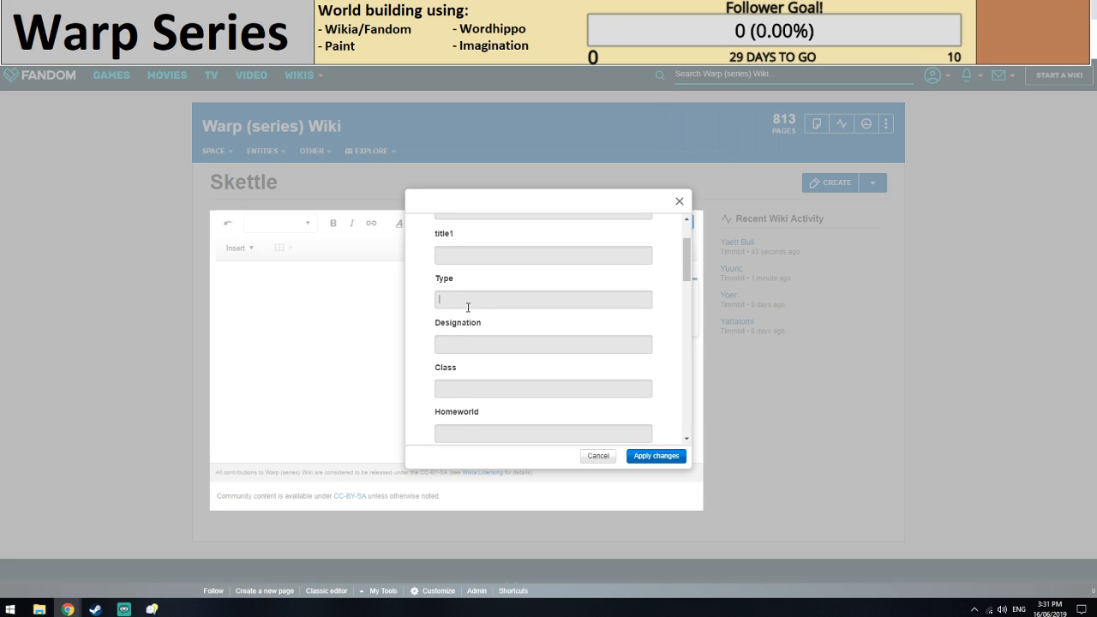
type("Shrub")
scroll(468, 336, "down", 2)
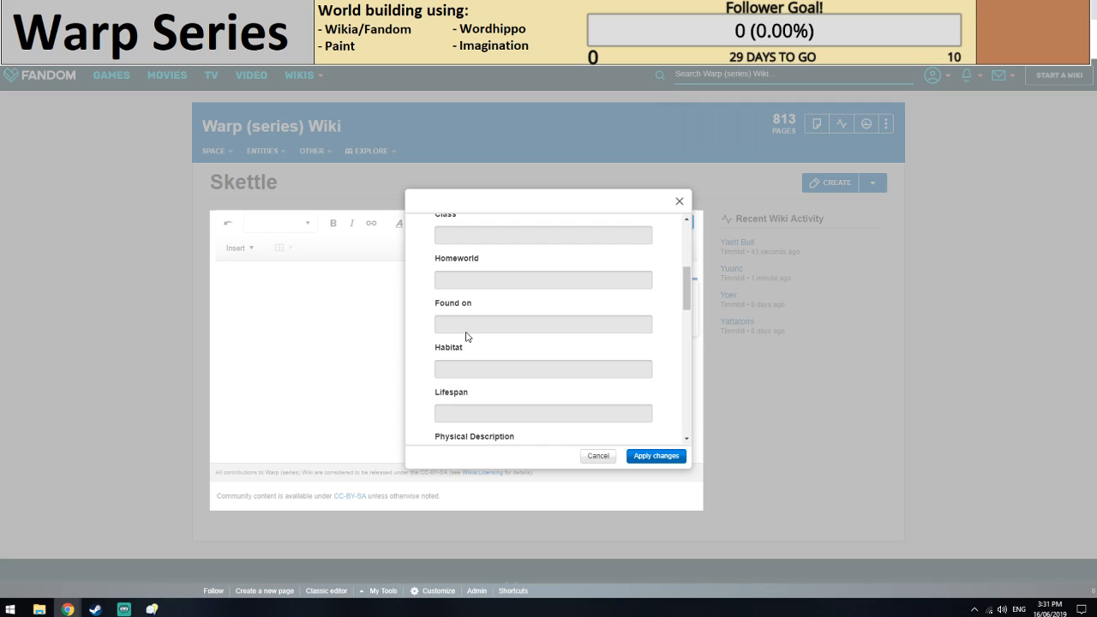
left_click(480, 281)
type("[[Yuunc]]")
Enter Volcanic Lowlands as the Skettle's Habitat and 190 years as its Lifespan.
scroll(470, 308, "down", 1)
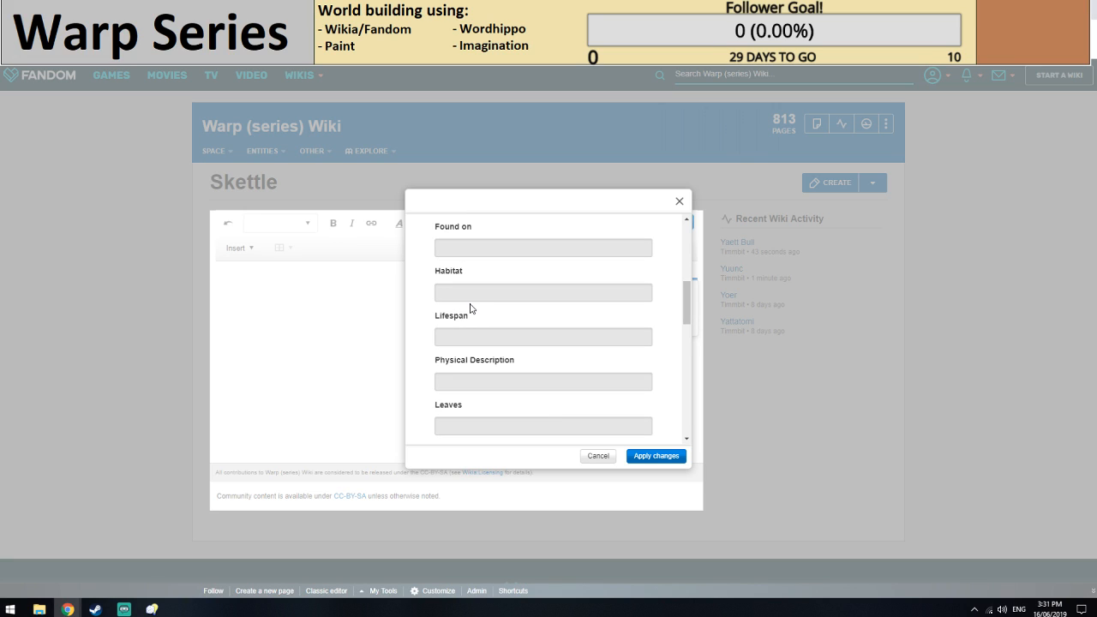
left_click(470, 300)
type("Volc")
type("anic Lowla")
type("nds")
type("190 y")
type("ears")
key("Tab")
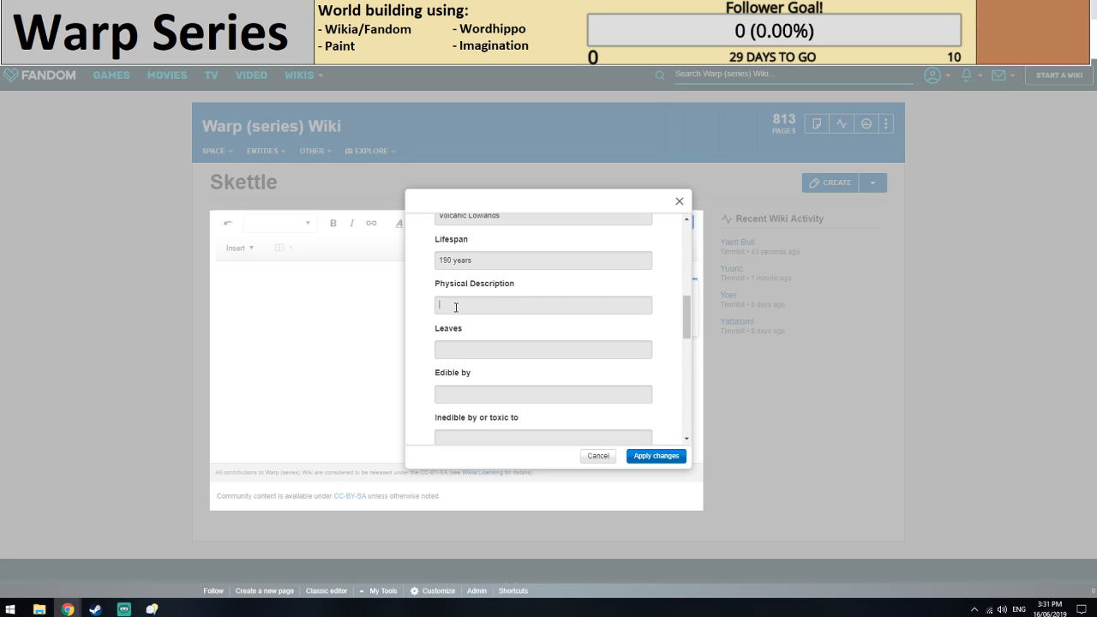
Enter Orange leaf as a bulleted item in the Skettle's Physical Description, using an asterisk prefix.
type("Or")
type("a")
type("nge")
type(" exte")
key("BackSpace")
key("BackSpace")
key("BackSpace")
key("BackSpace")
type("leaf")
type("*")
key("Return")
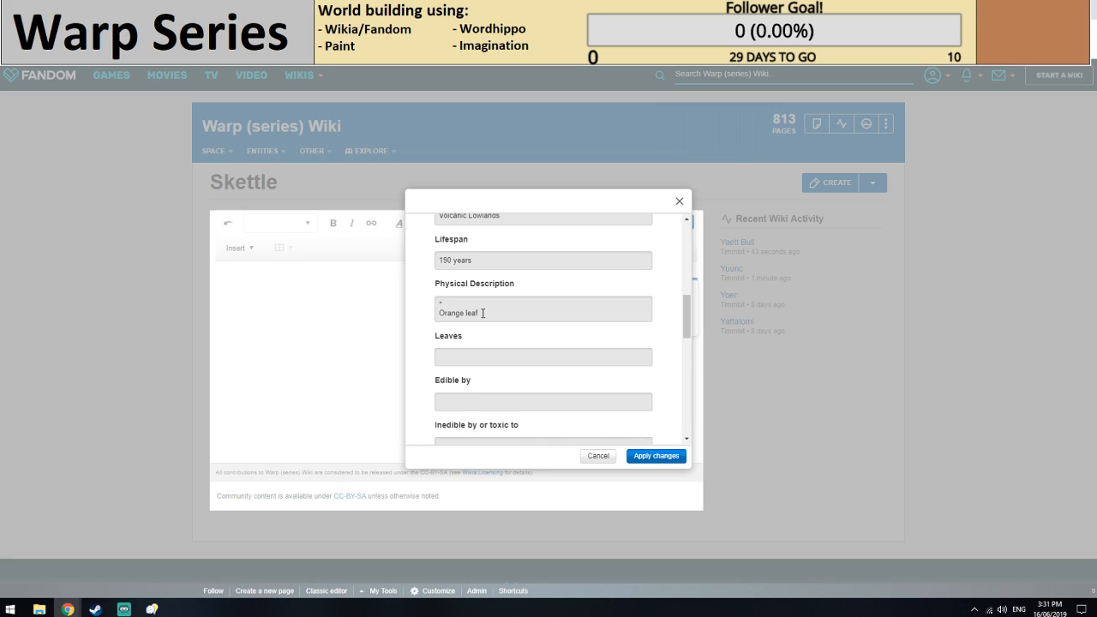
type("*")
key("BackSpace")
key("BackSpace")
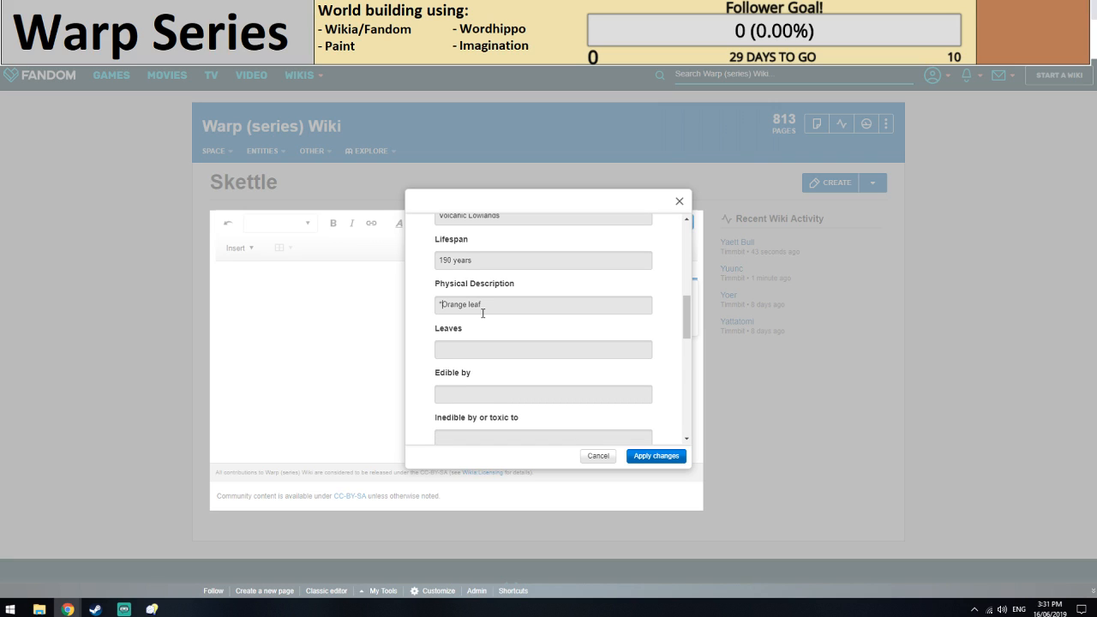
Add White stem as a second bulleted line in the Physical Description.
left_click(483, 314)
key("Return")
type("*")
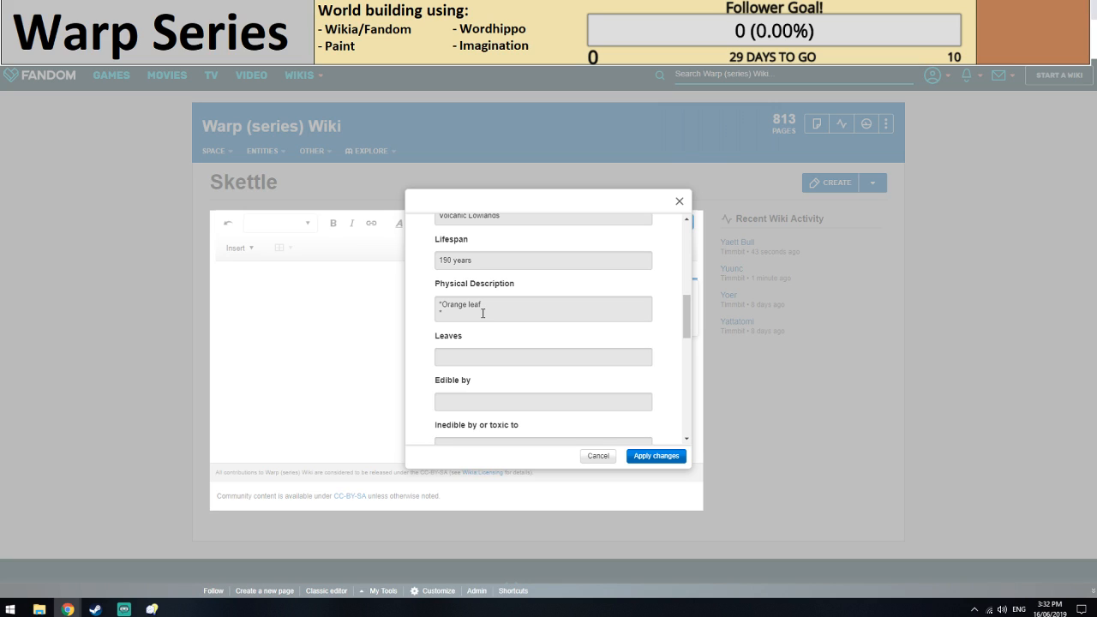
type("B")
key("BackSpace")
type("White stem")
Begin the Leaves entry with the text Contain [[Liquified.
left_click(499, 357)
type("Contain [[L")
type("i")
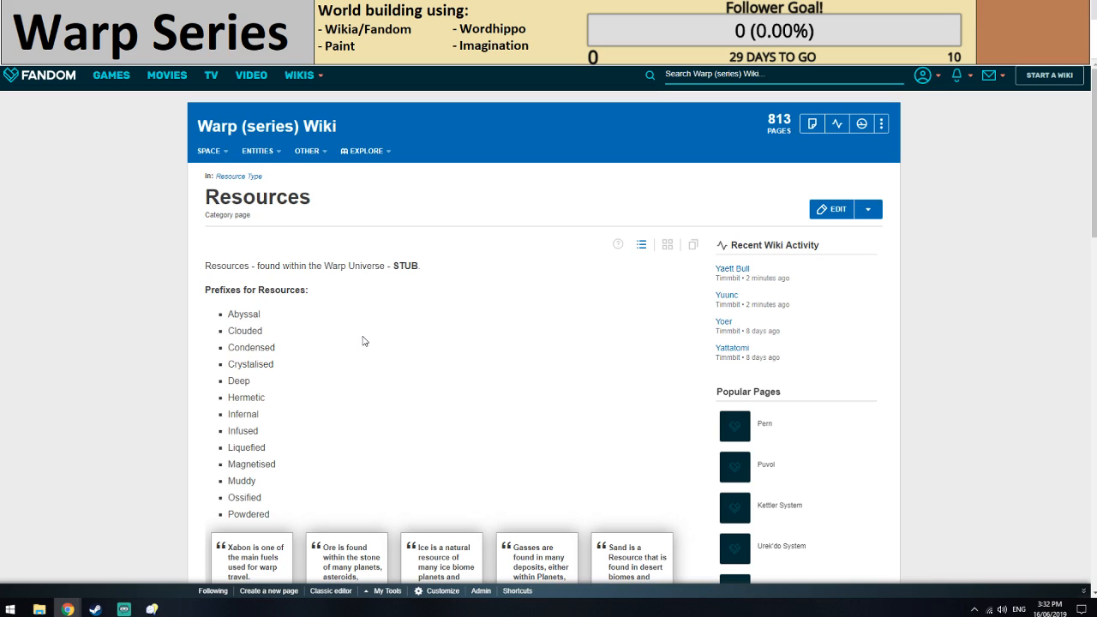
Look through the Resources category page for resource prefixes and existing resource articles.
scroll(266, 381, "down", 1)
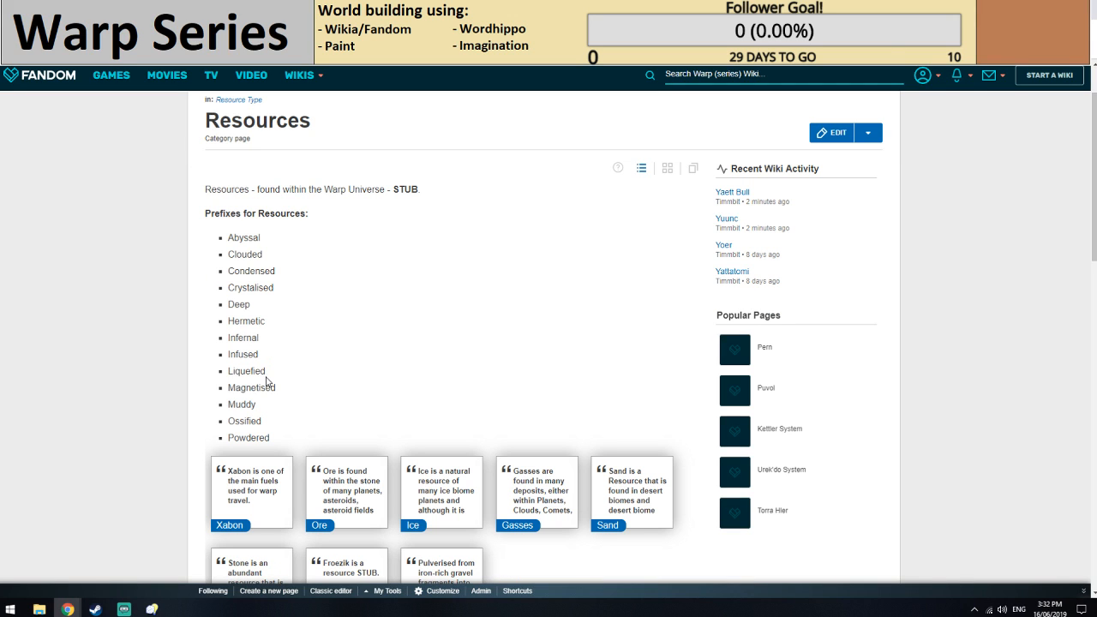
scroll(141, 385, "down", 5)
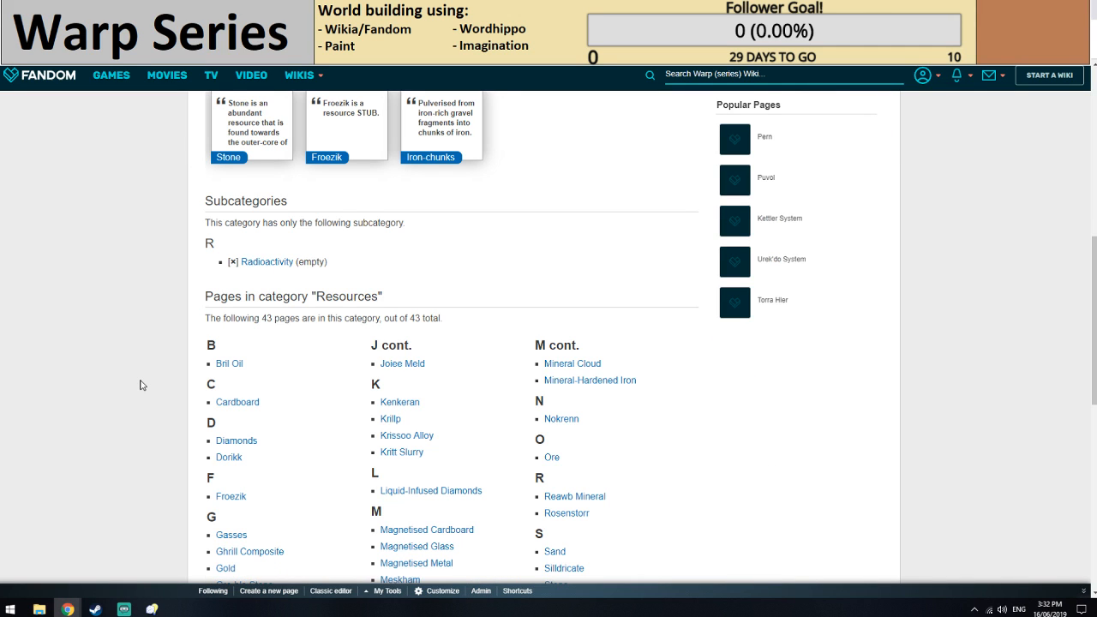
scroll(188, 374, "down", 2)
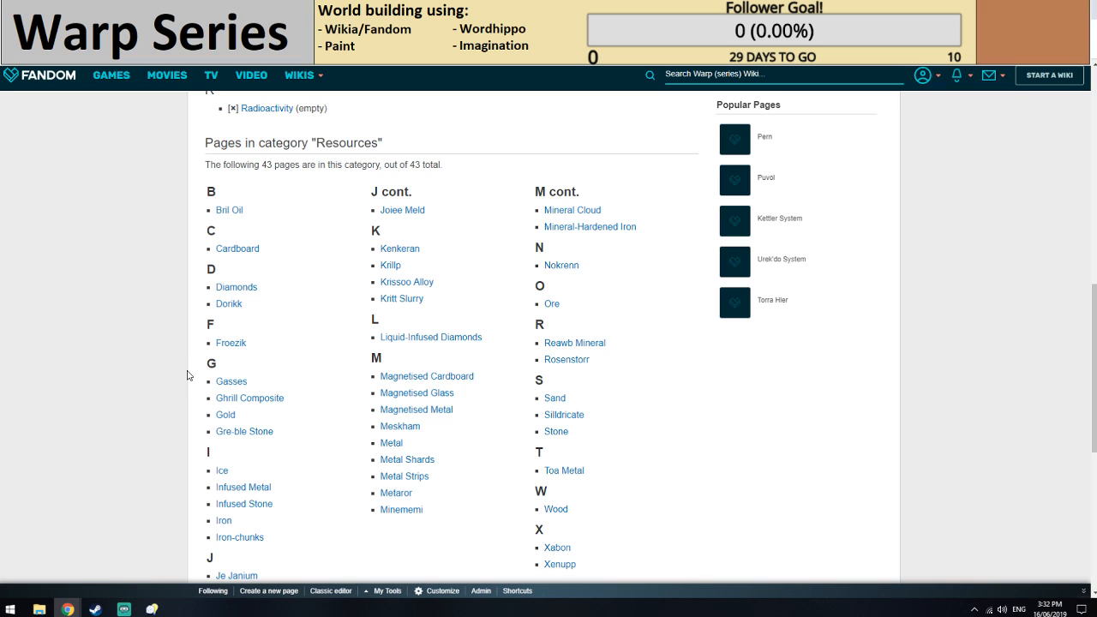
key("alt+Left")
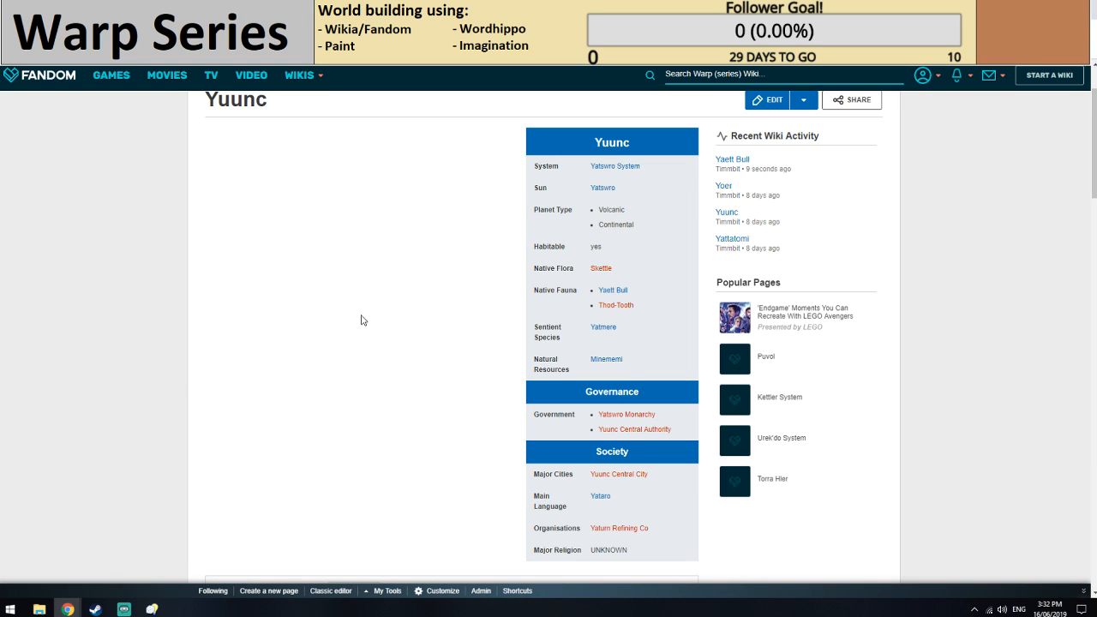
Check the Minememi resource page and the natural resources listed on the Yuunc, Yoer and Yattatomi planet pages.
left_click(621, 361)
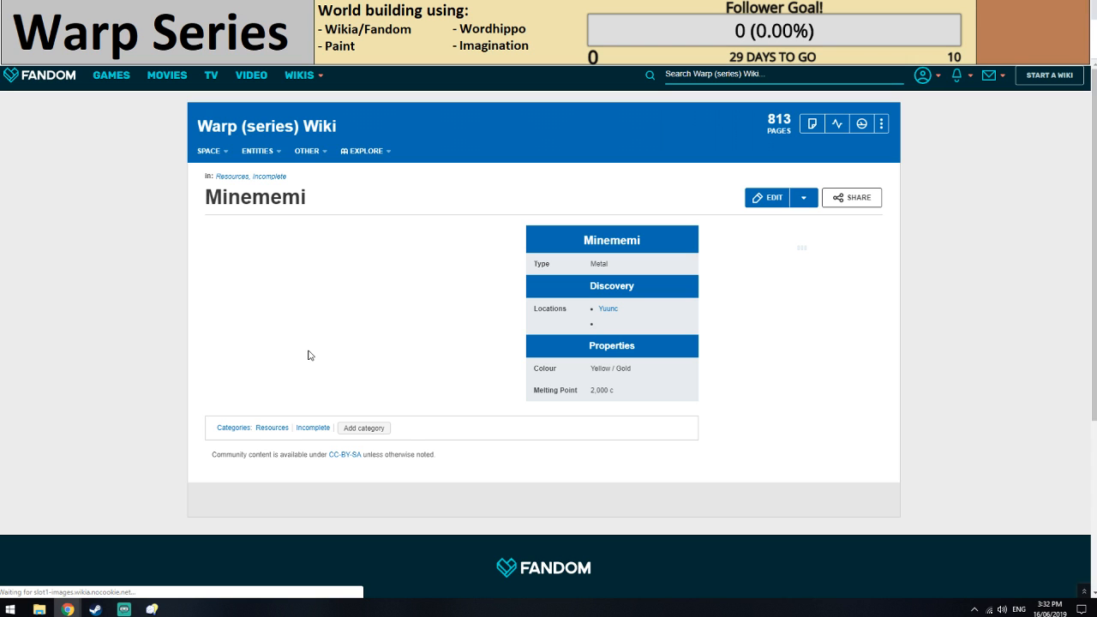
key("alt+Left")
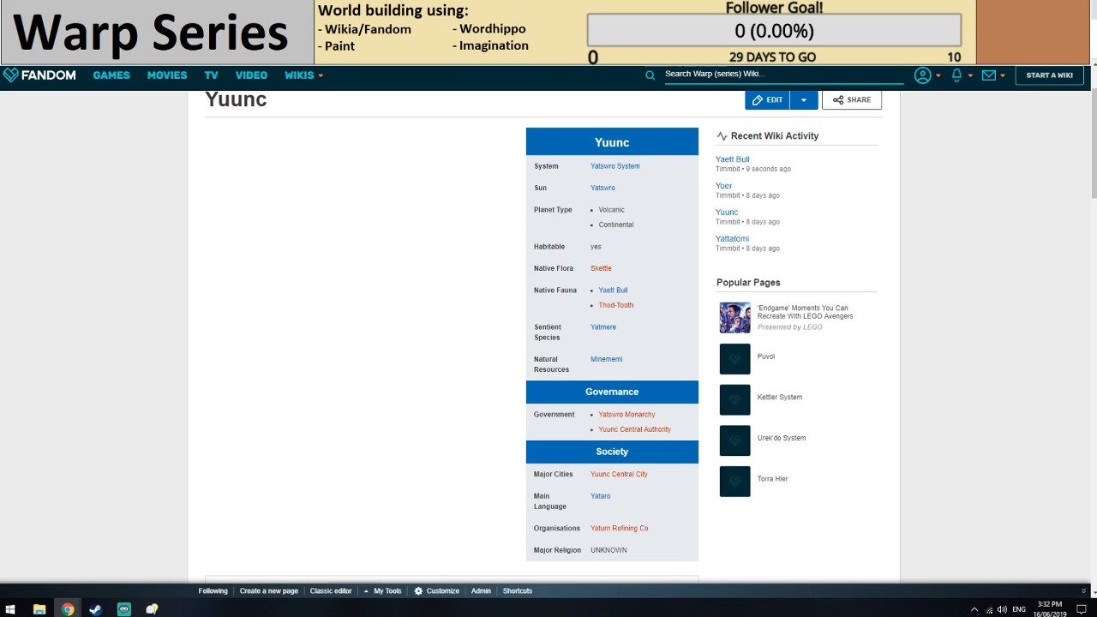
key("alt+Left")
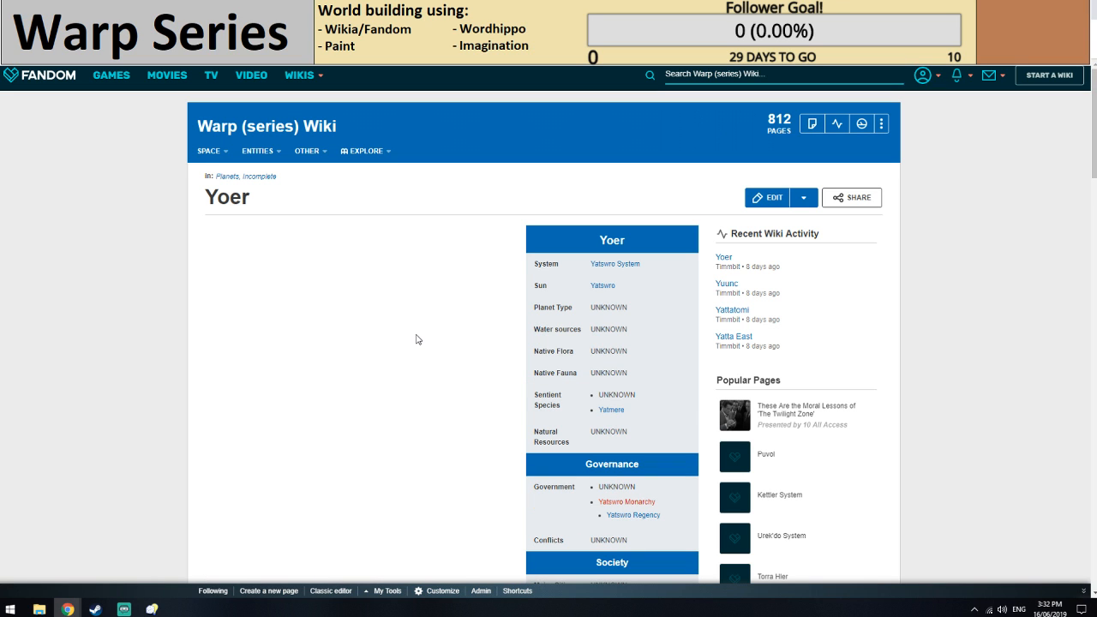
key("ctrl+Tab")
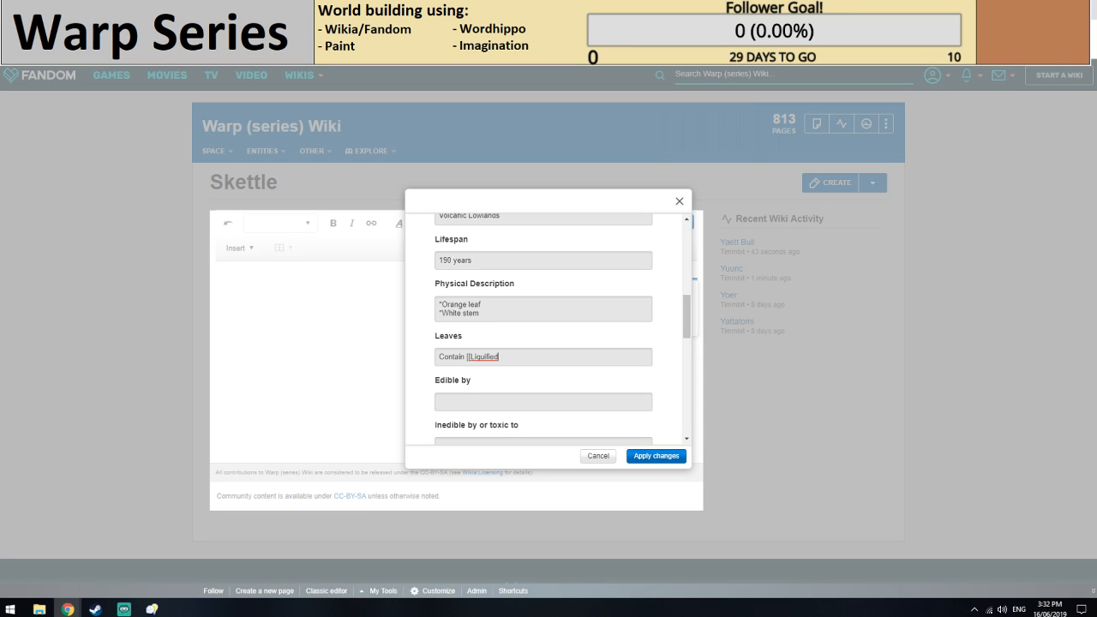
key("ctrl+Tab")
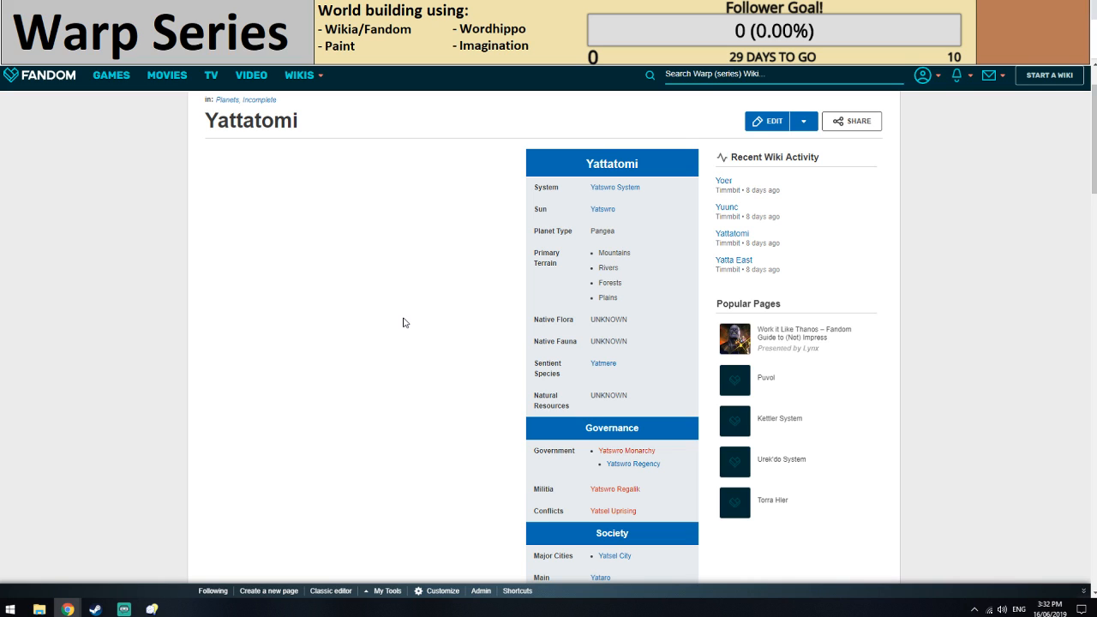
scroll(406, 319, "down", 1)
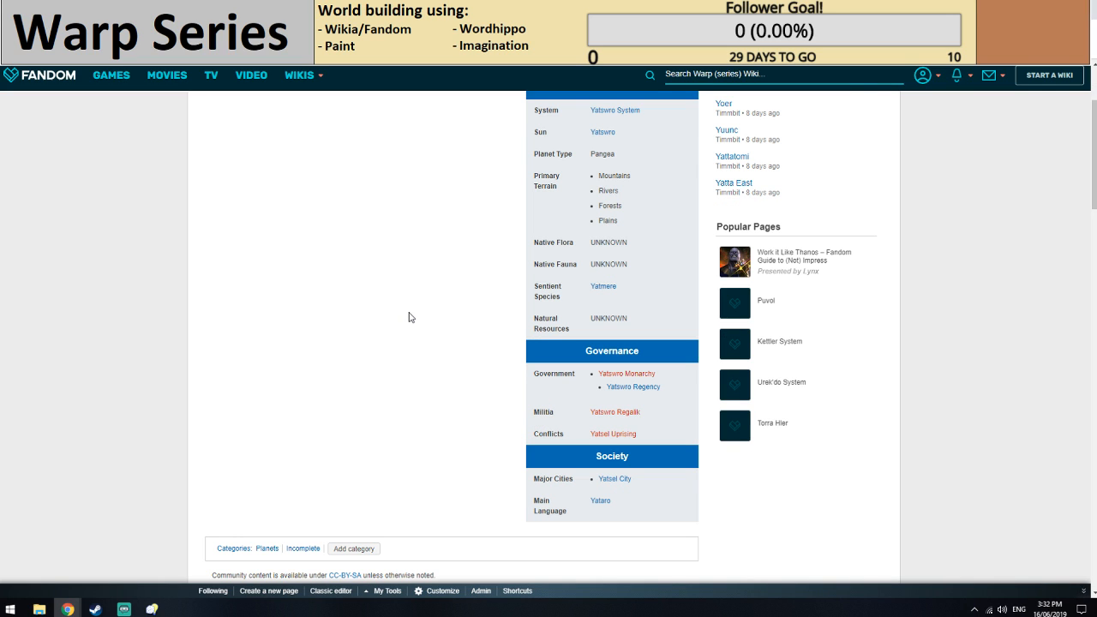
left_click(343, 9)
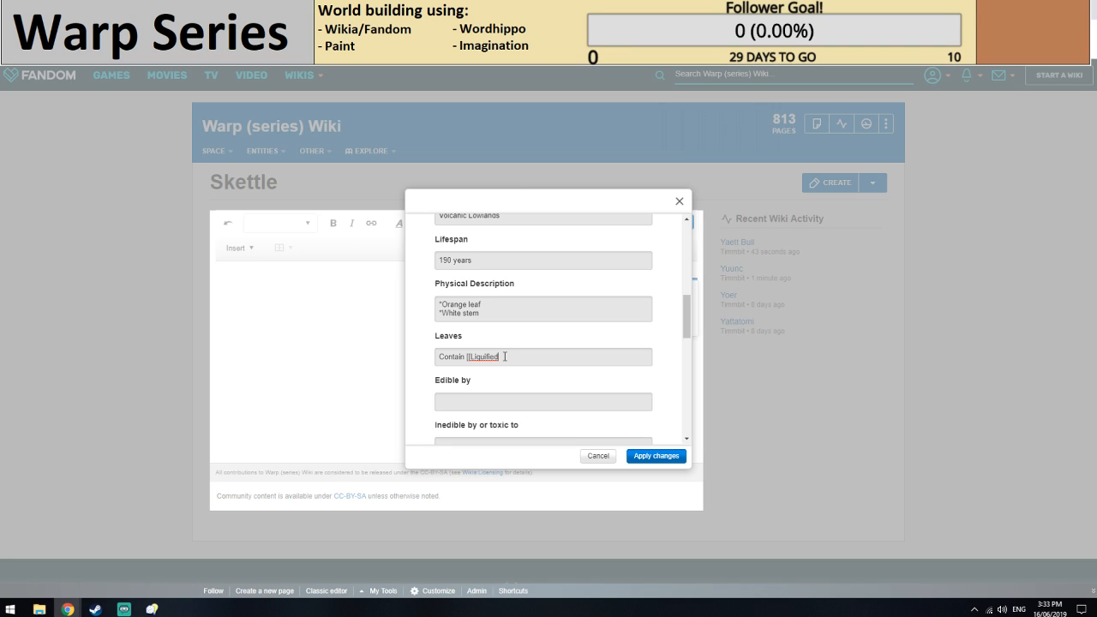
Replace the word Liquified in the Leaves entry with Crystalised.
double_click(502, 357)
type("Crystalised")
Switch to Inspiration Pad Pro and generate name ideas with the Elf Name, Hungarian and US Male Names generators.
left_click(154, 607)
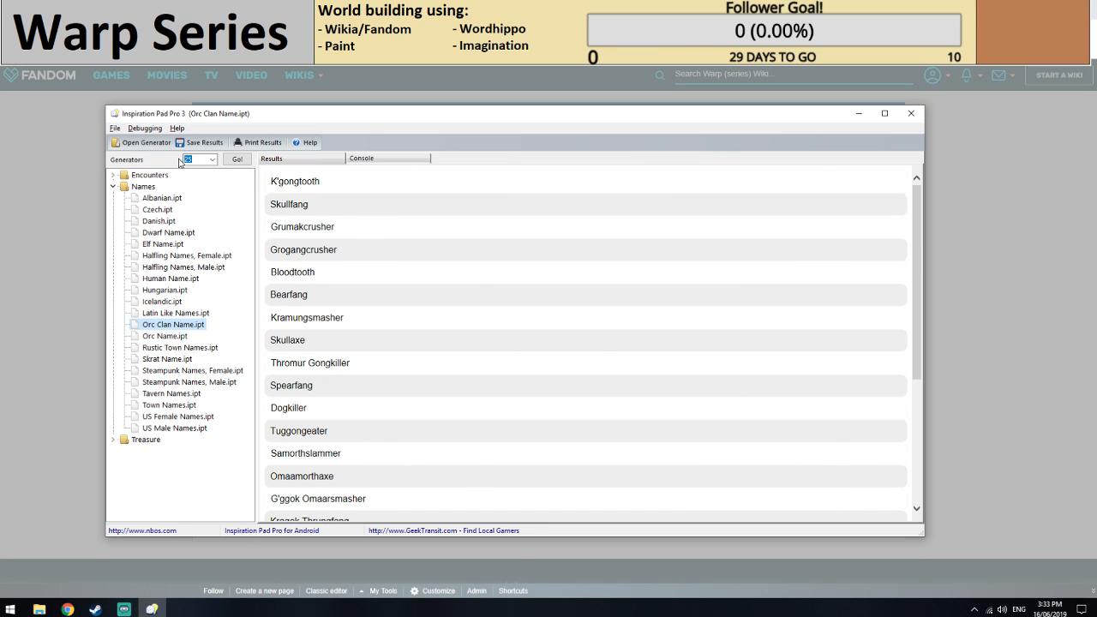
left_click(175, 244)
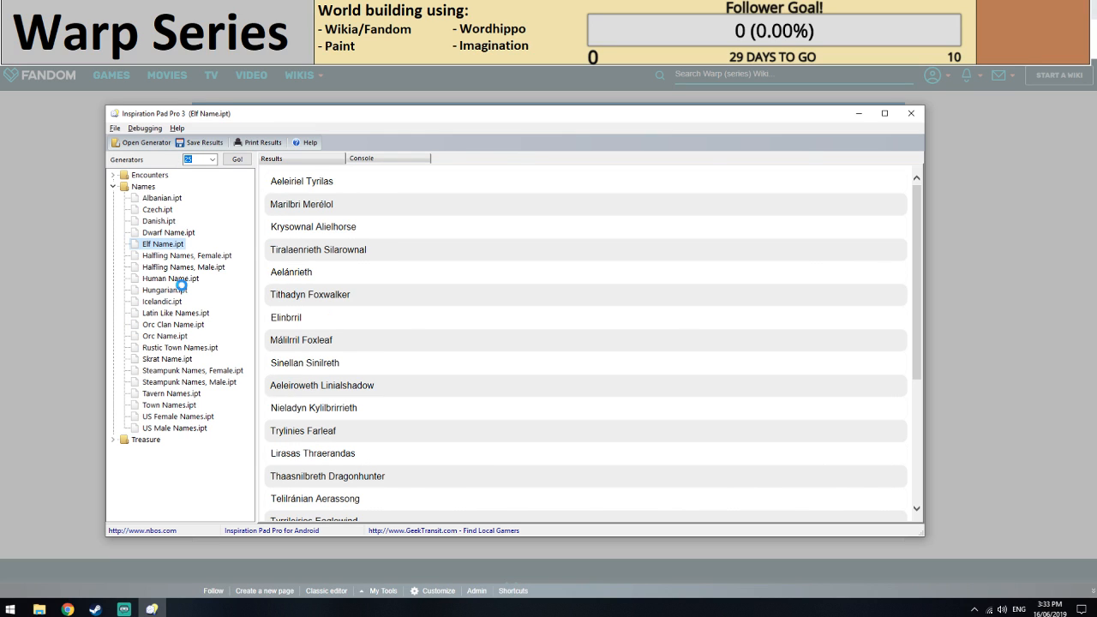
left_click(176, 290)
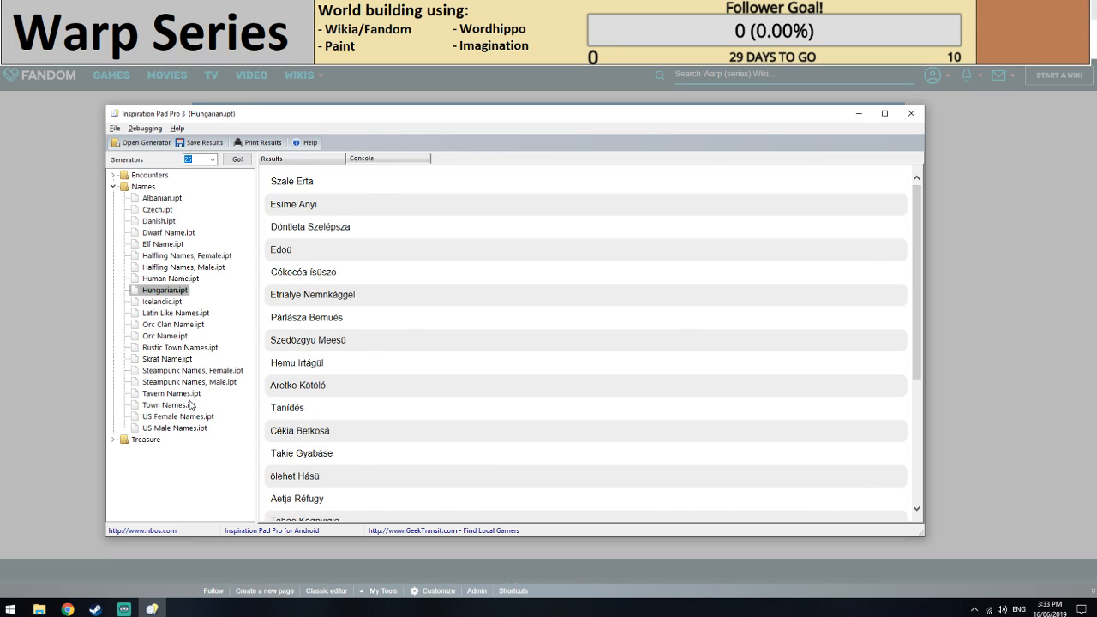
left_click(174, 427)
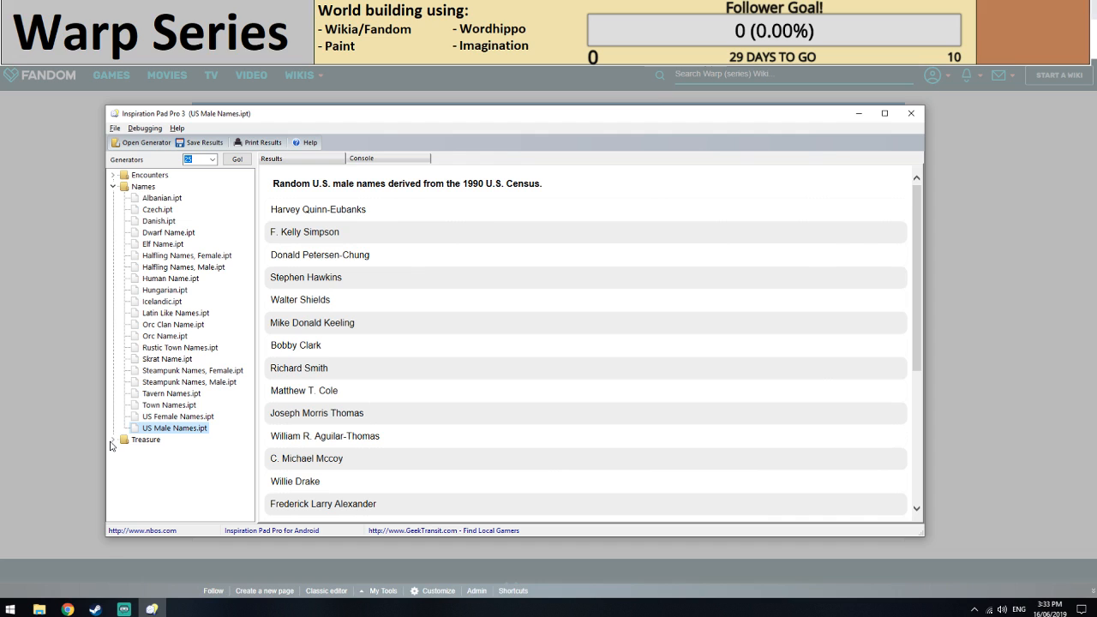
Browse the Treasure generators, producing results from Bandit Loot and Random Treasure (CR1 - CR30).
left_click(112, 439)
left_click(166, 439)
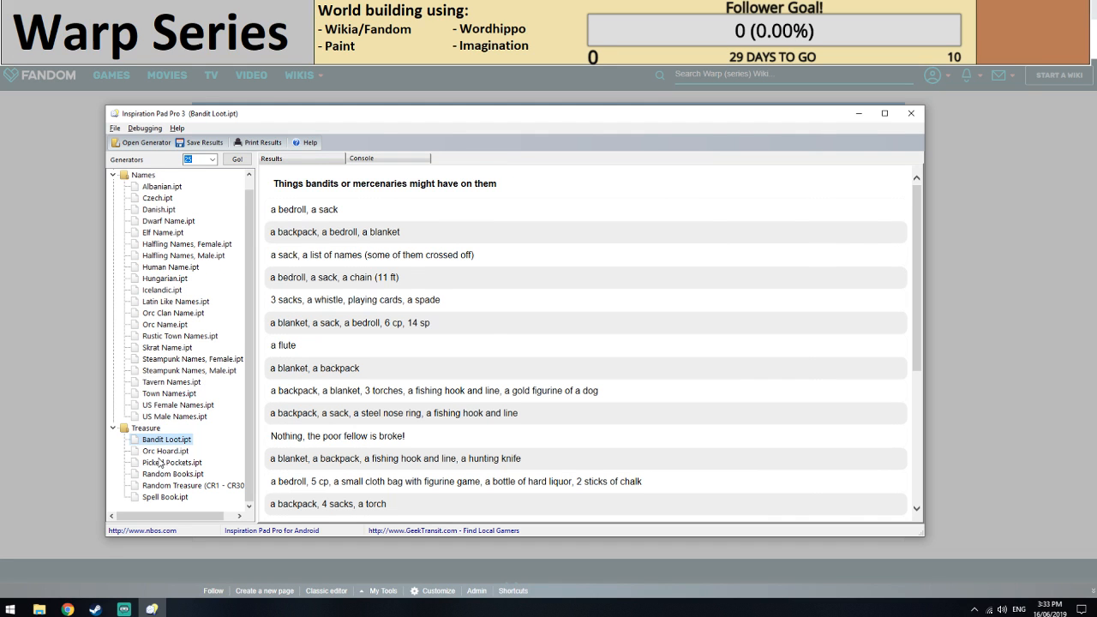
left_click(165, 496)
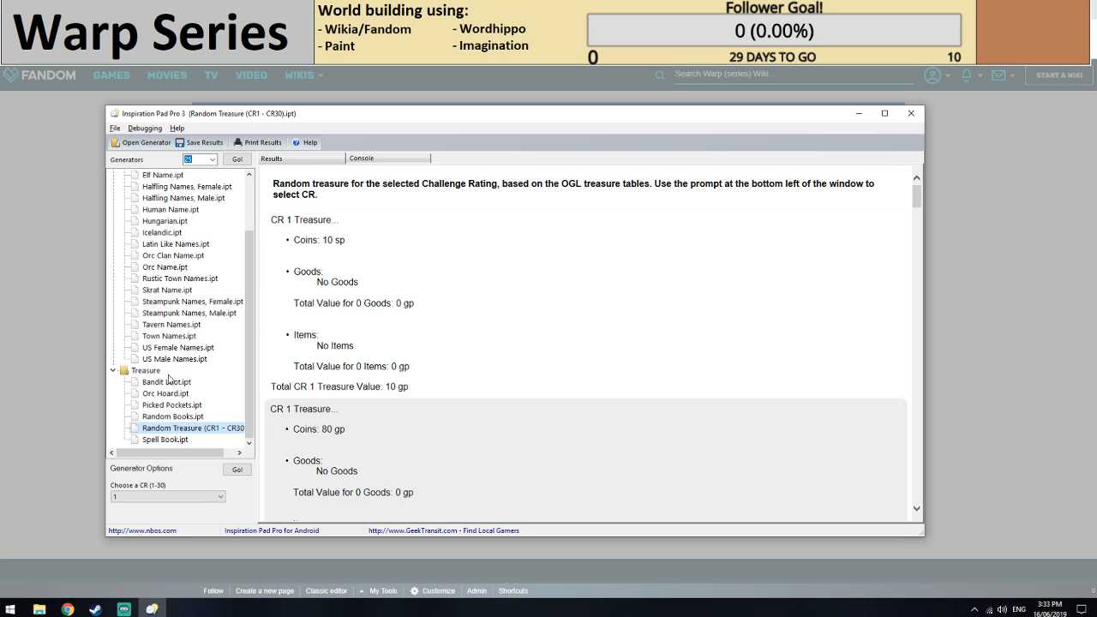
left_click(168, 428)
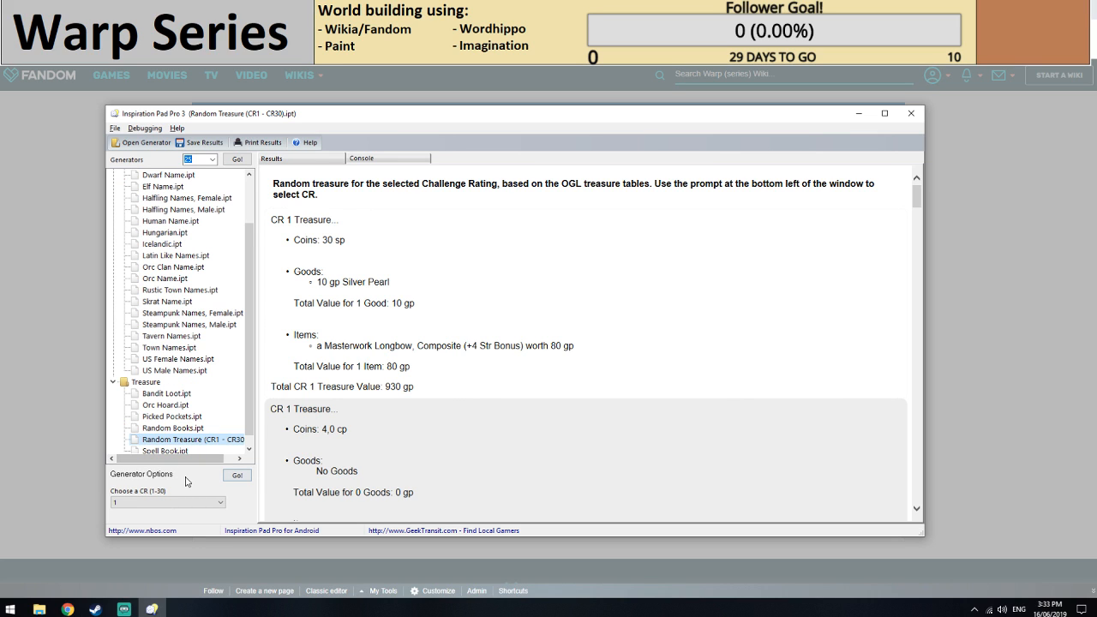
left_click(168, 394)
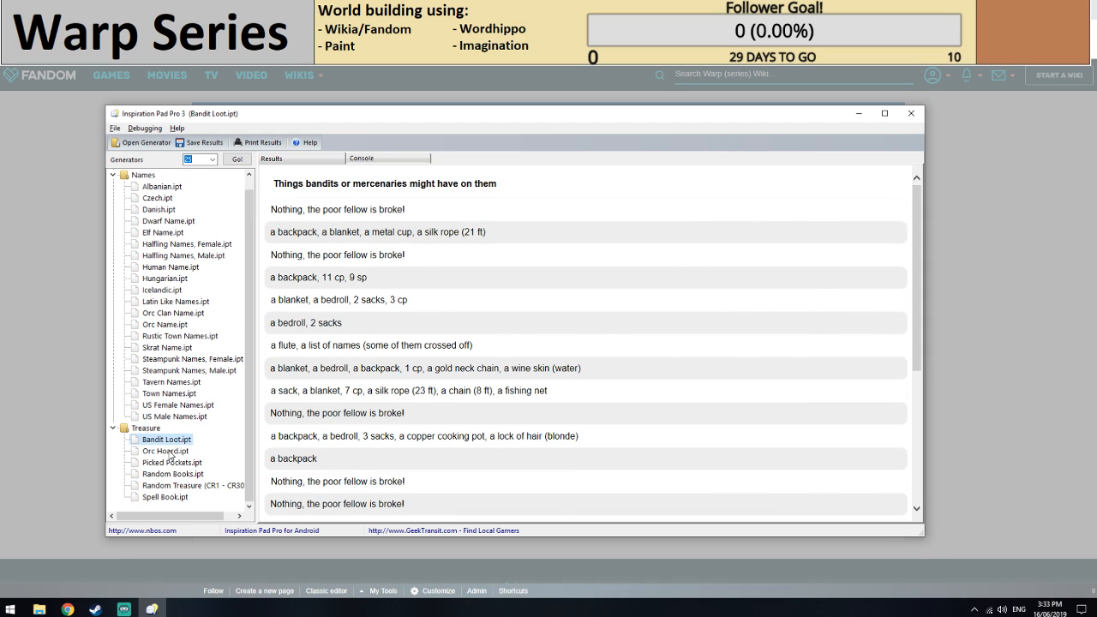
left_click(167, 440)
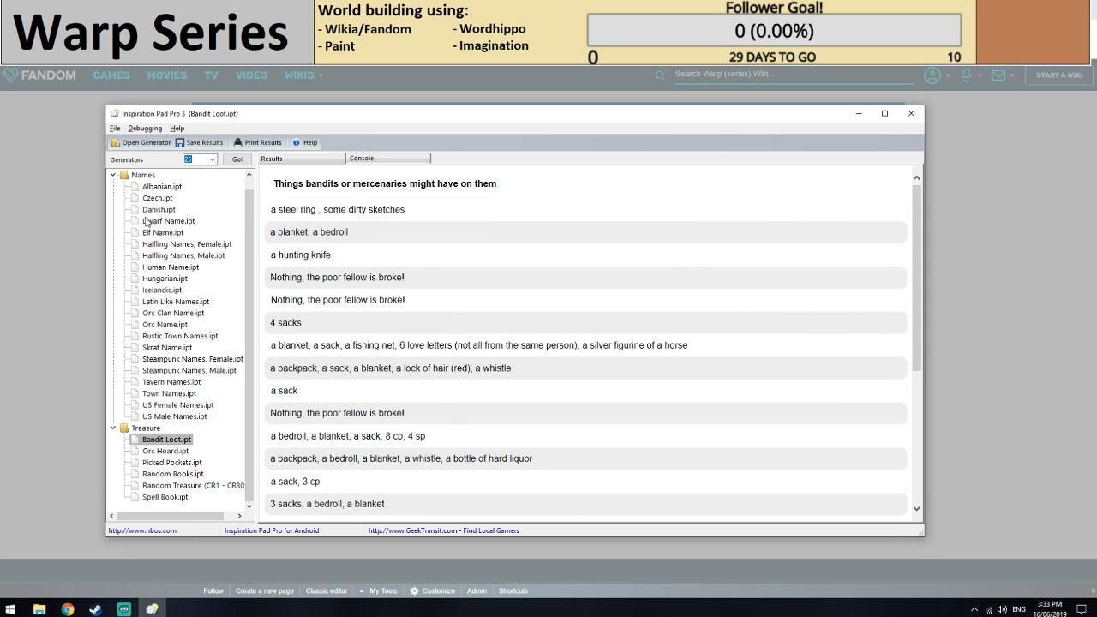
Generate results with the Orc Raiding Party, Orc Hunting Party and AdventureHooks encounter generators.
scroll(146, 221, "up", 3)
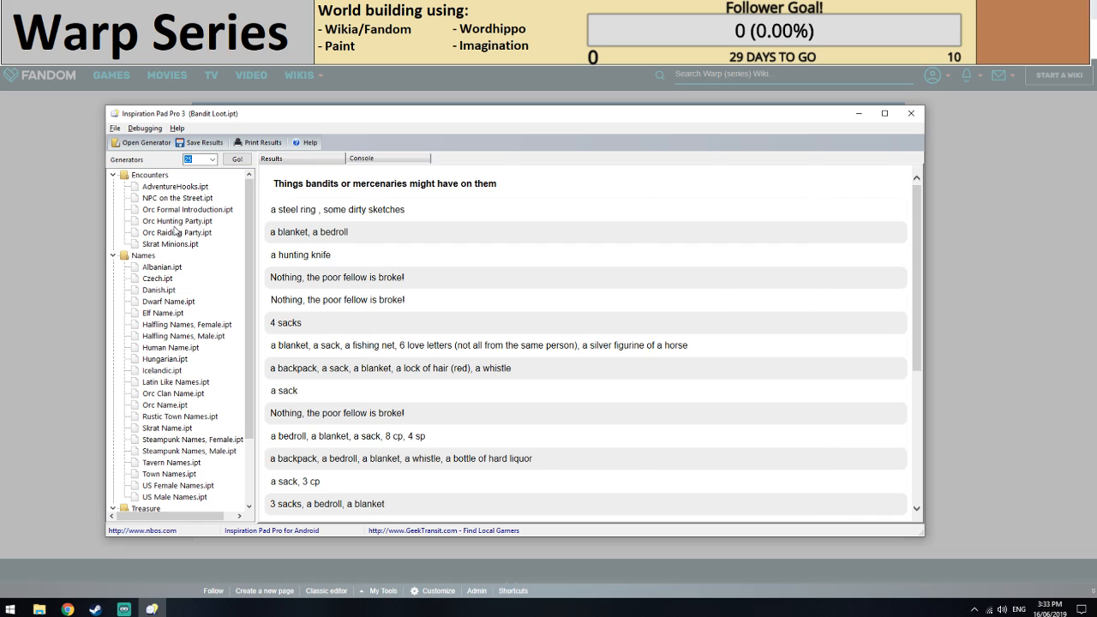
left_click(171, 233)
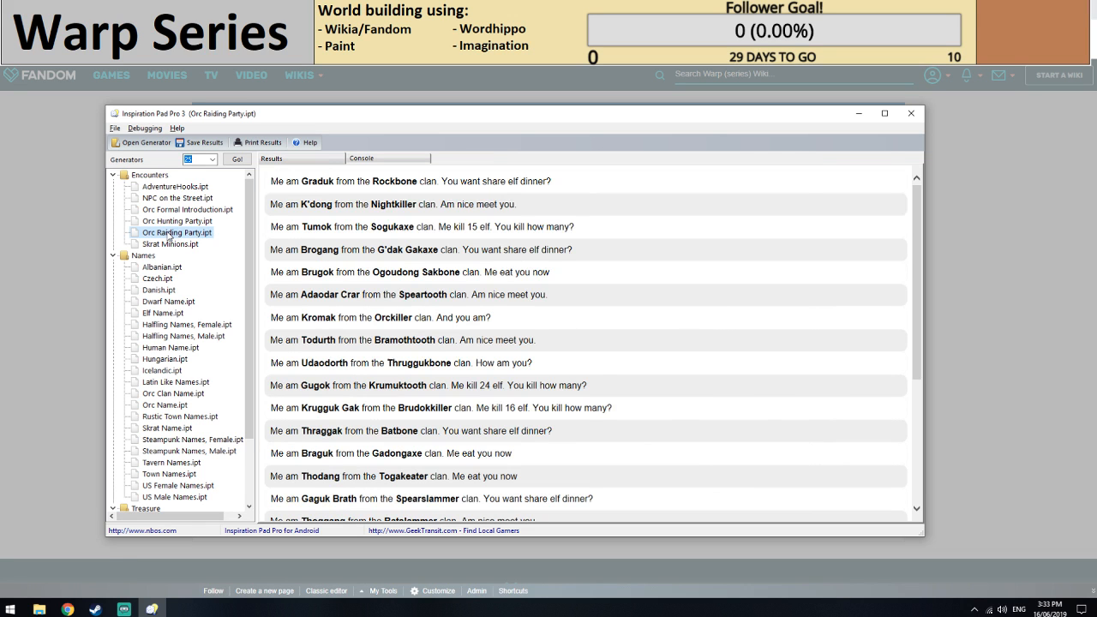
left_click(177, 221)
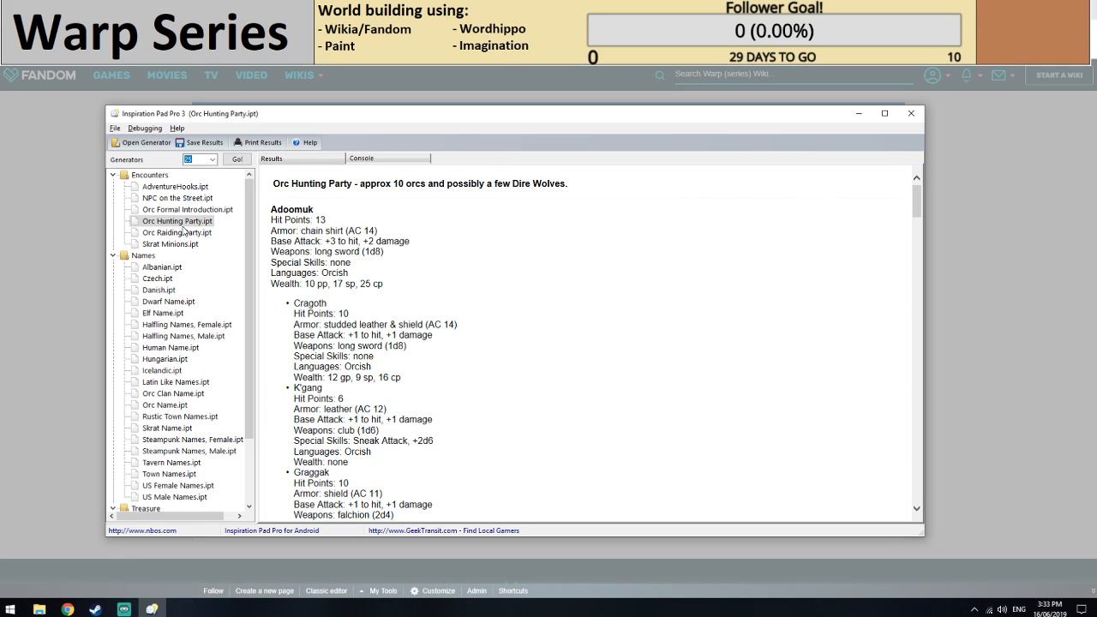
left_click(164, 221)
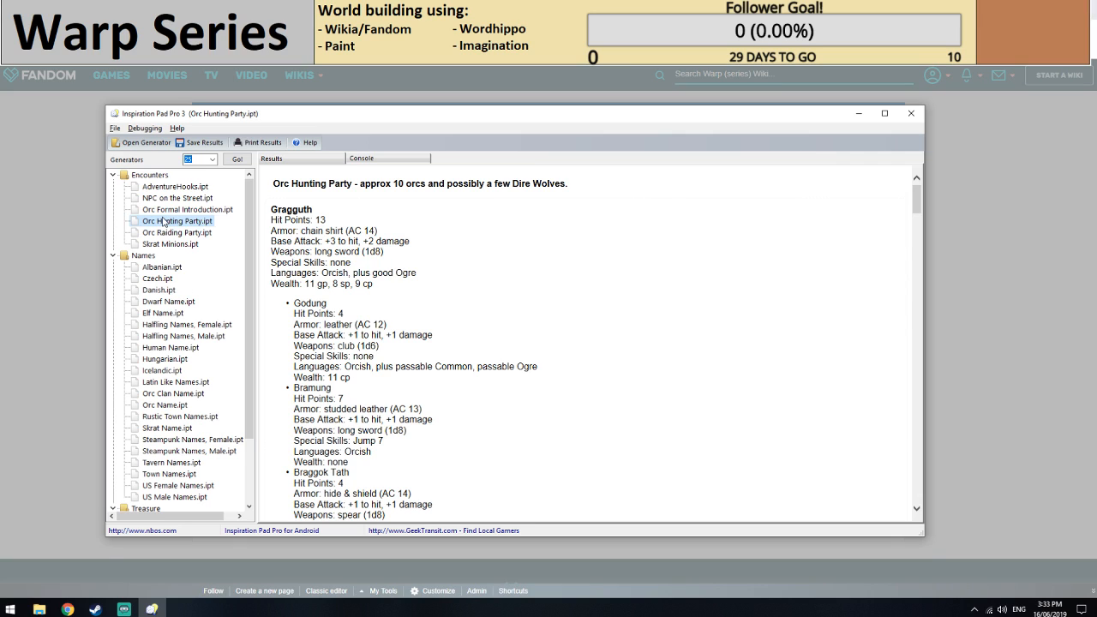
left_click(158, 188)
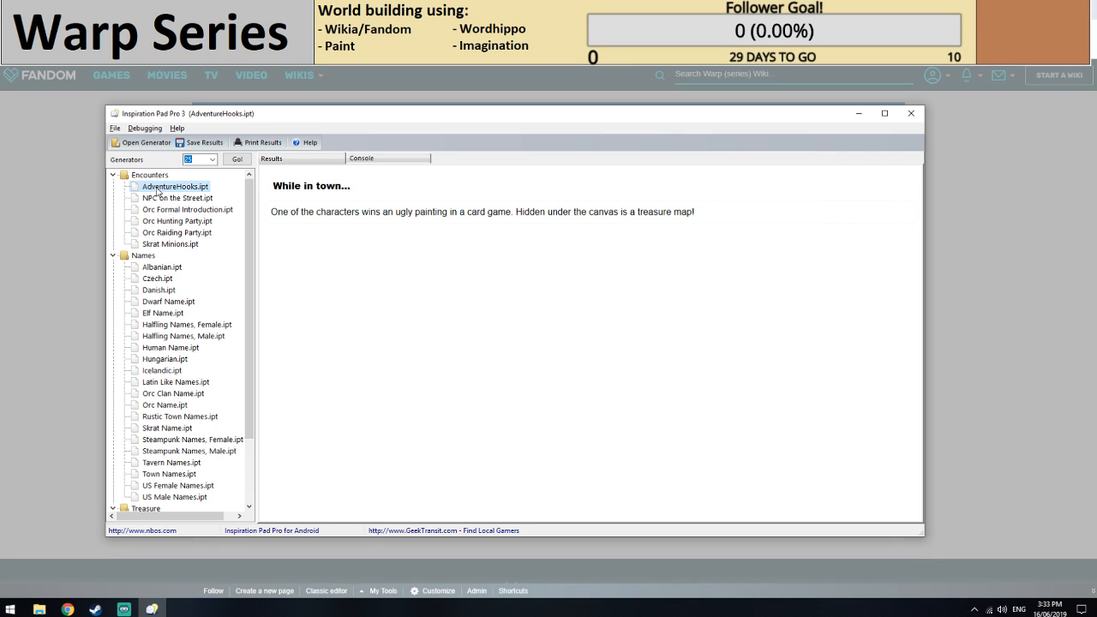
left_click(158, 188)
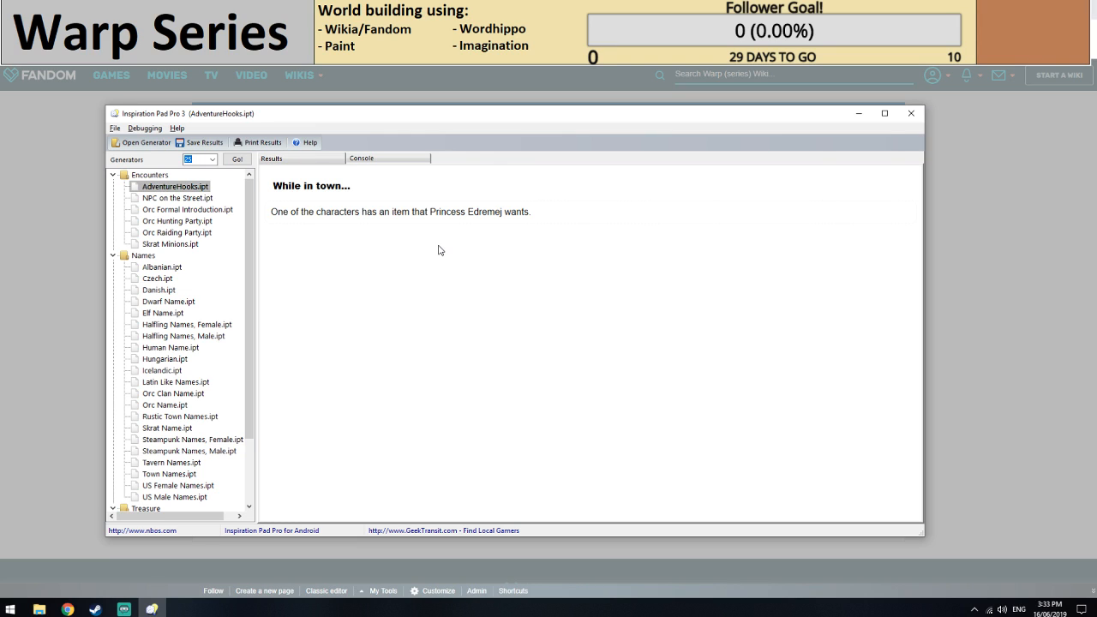
Switch back to the wiki editor in the browser and complete the Leaves entry as Contain [[Crystalised Edremej]].
key("alt+Tab")
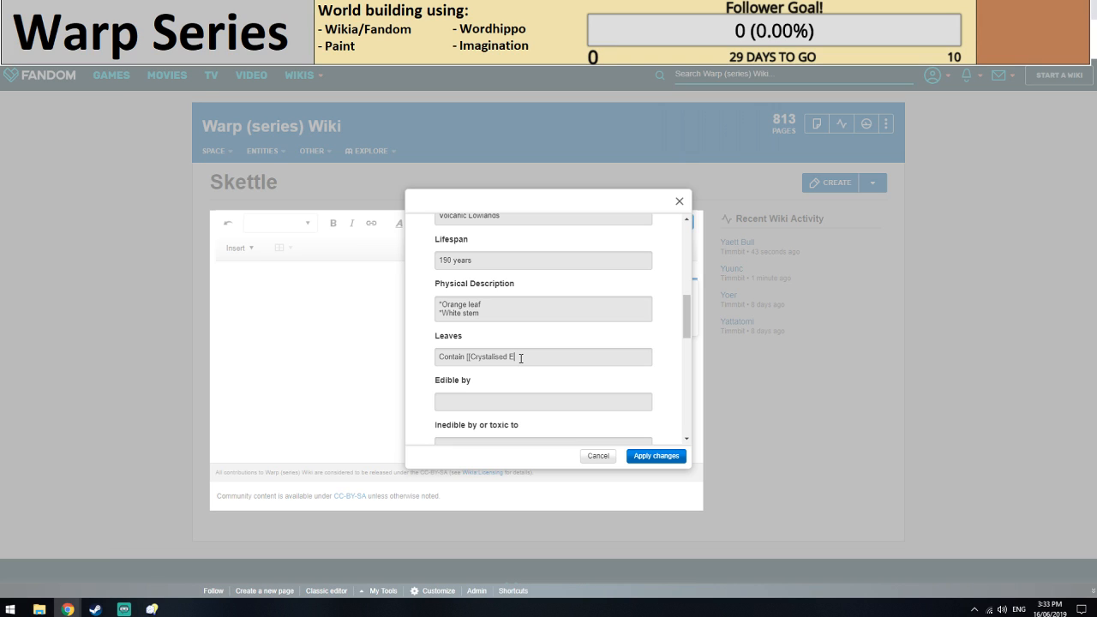
type("dreme]]")
left_click(509, 359)
Fill in the Edible by field of the Skettle infobox with the bulleted link *[[Yaet Bull]].
scroll(592, 400, "down", 2)
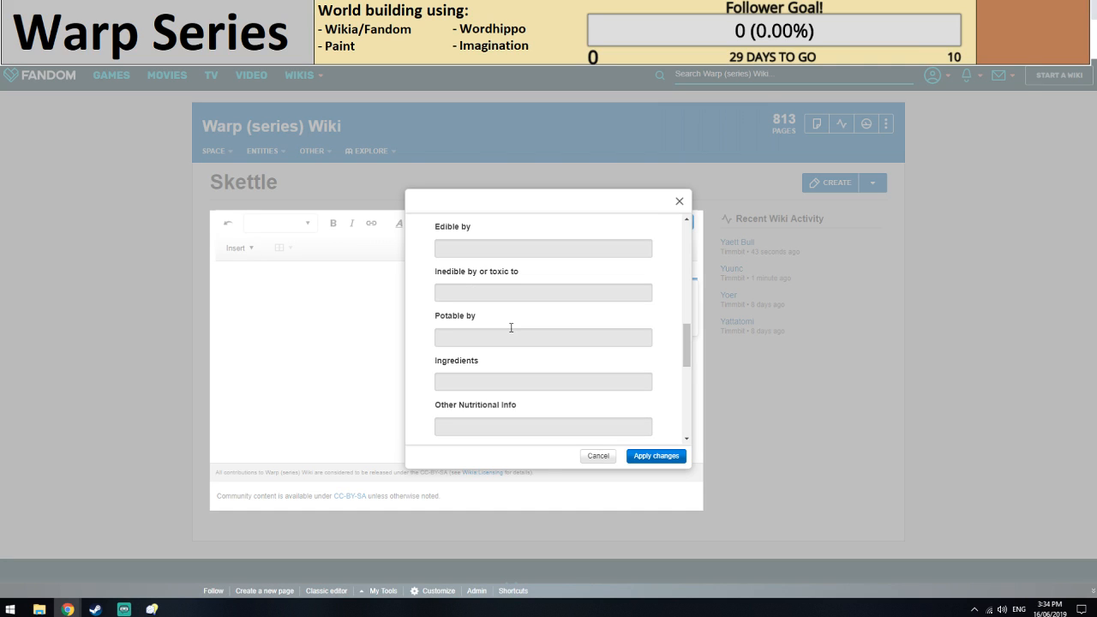
type("*[[Yaet Bull]]")
key("Tab")
scroll(491, 326, "up", 1)
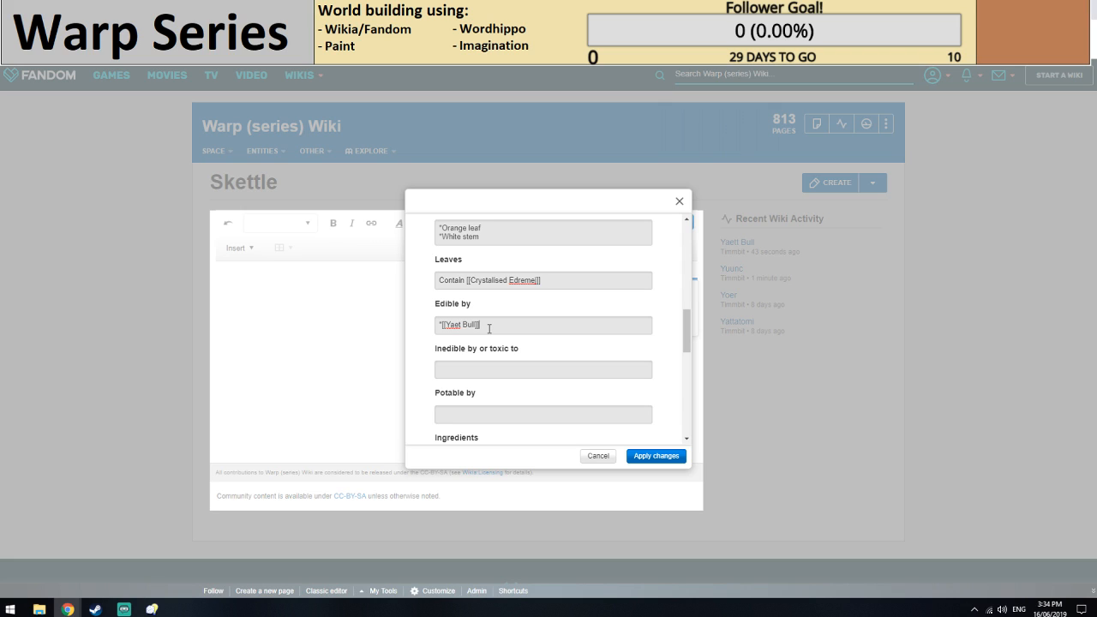
Fill in the Reproduction field with the text [[Edremej|Spores]] fall from the leaves.
scroll(496, 341, "down", 1)
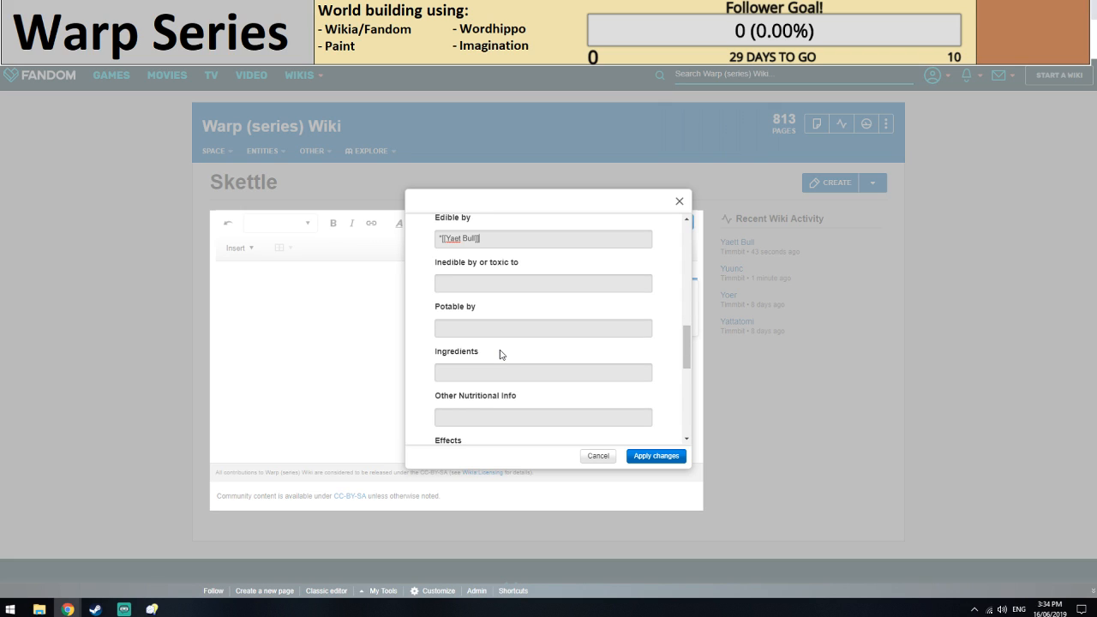
scroll(485, 343, "down", 3)
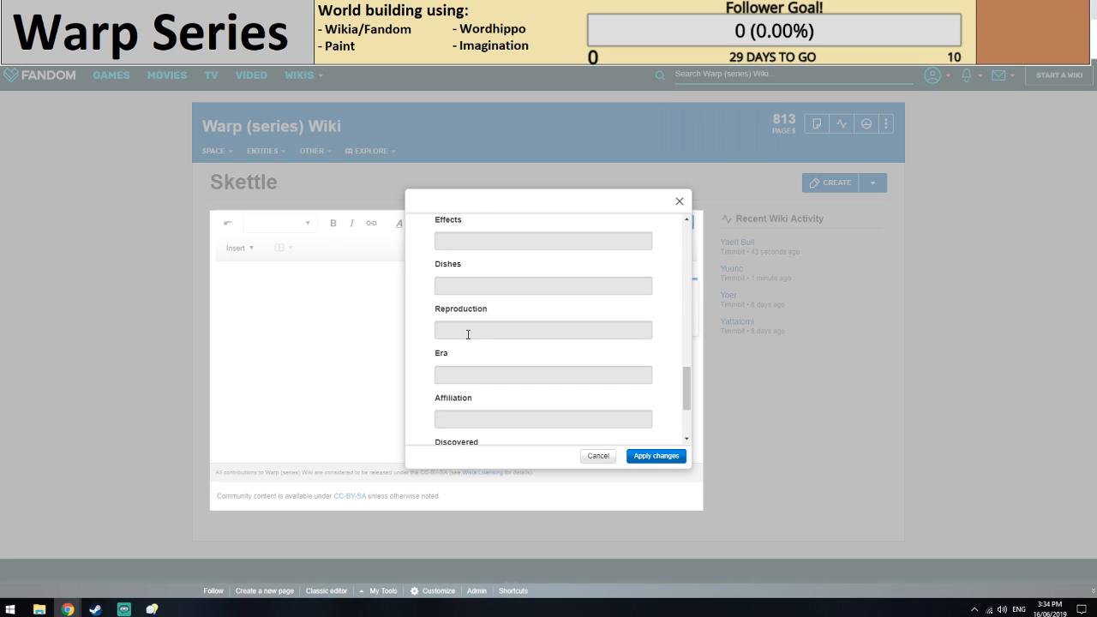
scroll(467, 334, "down", 1)
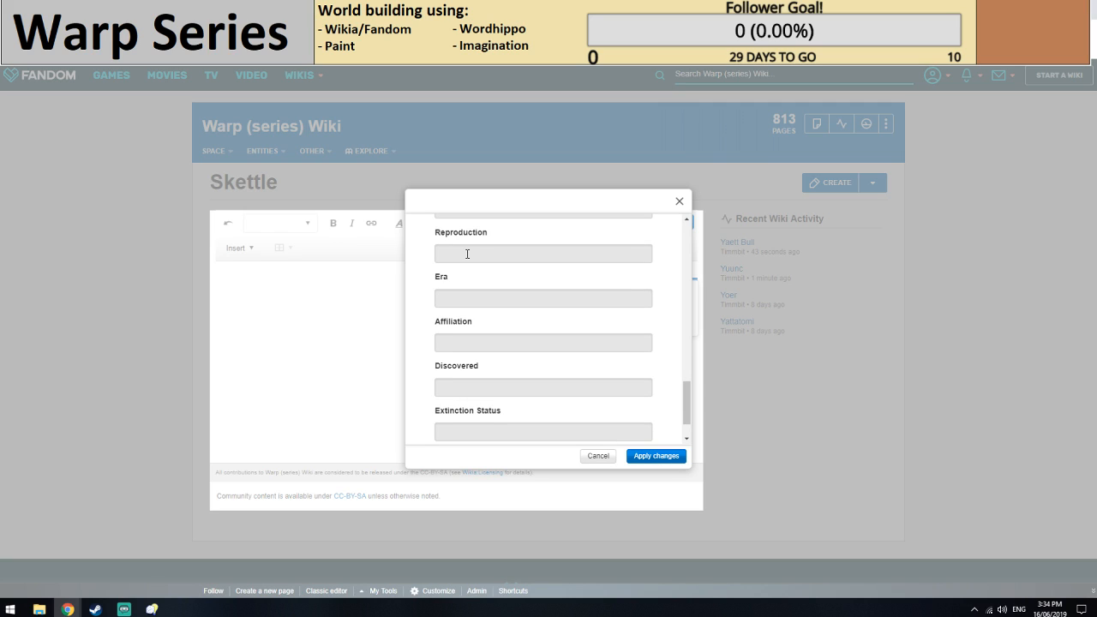
left_click(467, 253)
type("[[Edre")
scroll(564, 342, "up", 3)
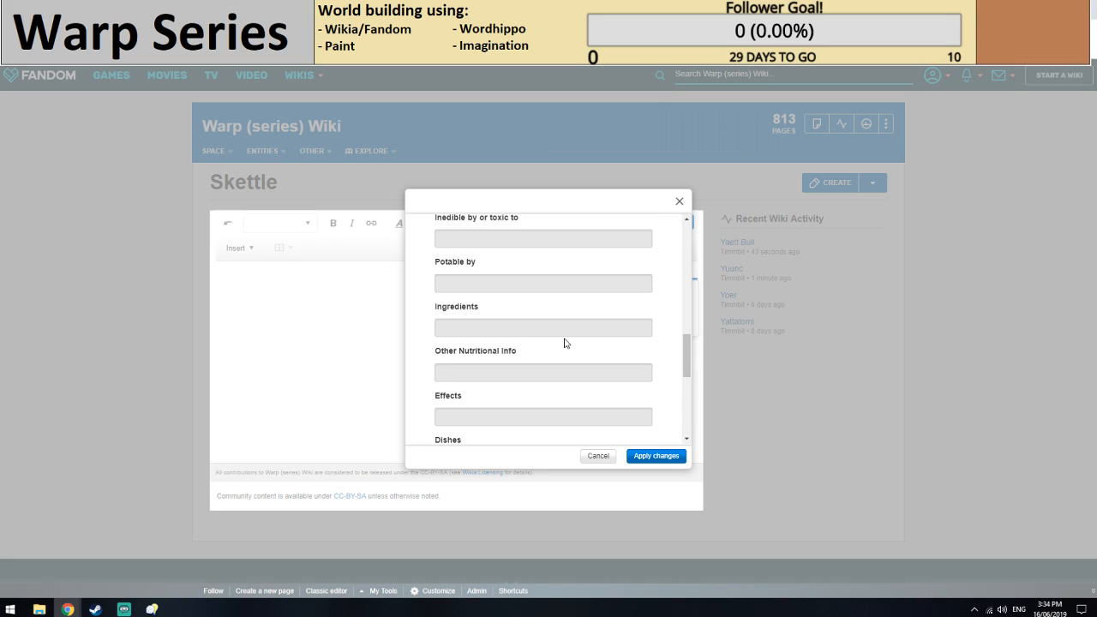
scroll(565, 343, "down", 2)
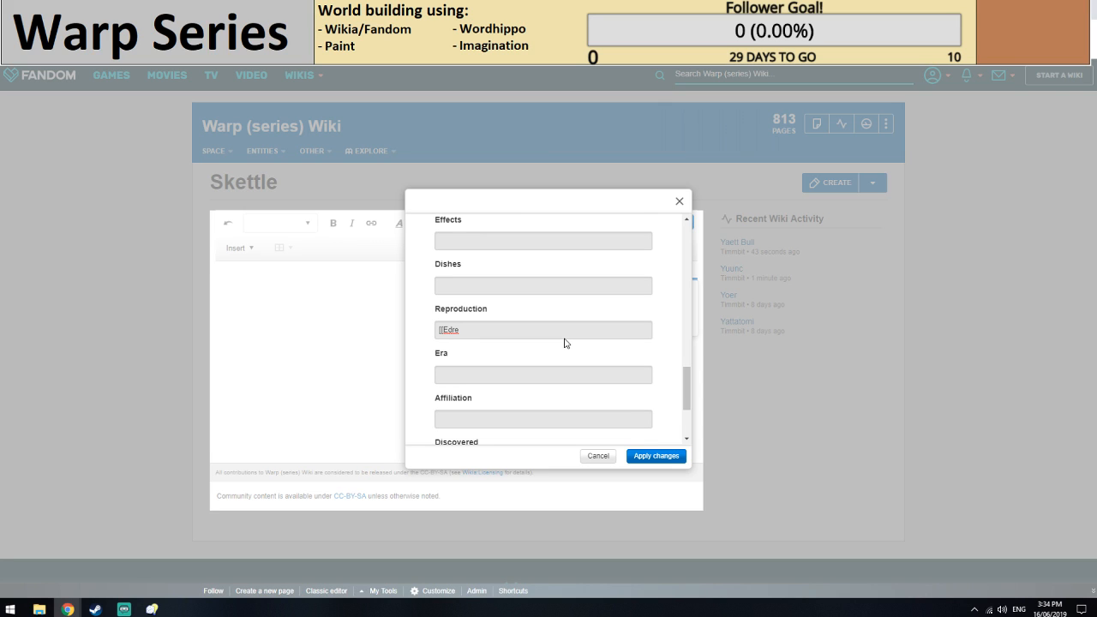
type("me| Spores]] fal lfr")
key("BackSpace")
key("BackSpace")
key("BackSpace")
key("BackSpace")
type("l from the leaf")
key("BackSpace")
type("ves")
Strip the Edremej link markup from the Reproduction entry, leaving Spores fall from the leaves, and apply the infobox changes.
left_click_drag(473, 330, 430, 338)
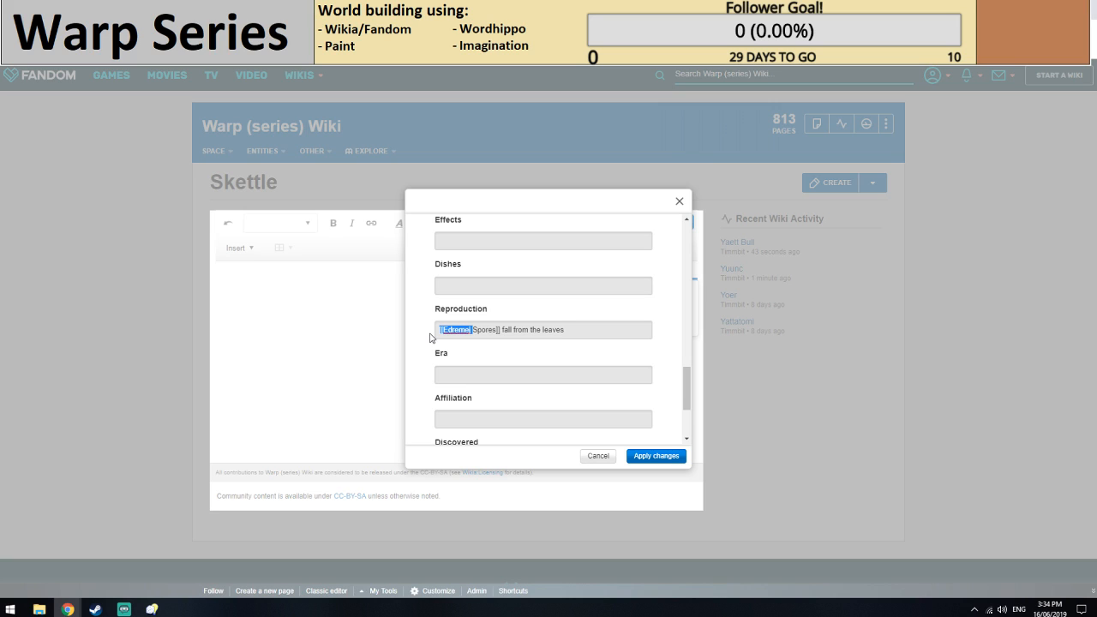
key("BackSpace")
left_click(466, 331)
key("BackSpace")
key("BackSpace")
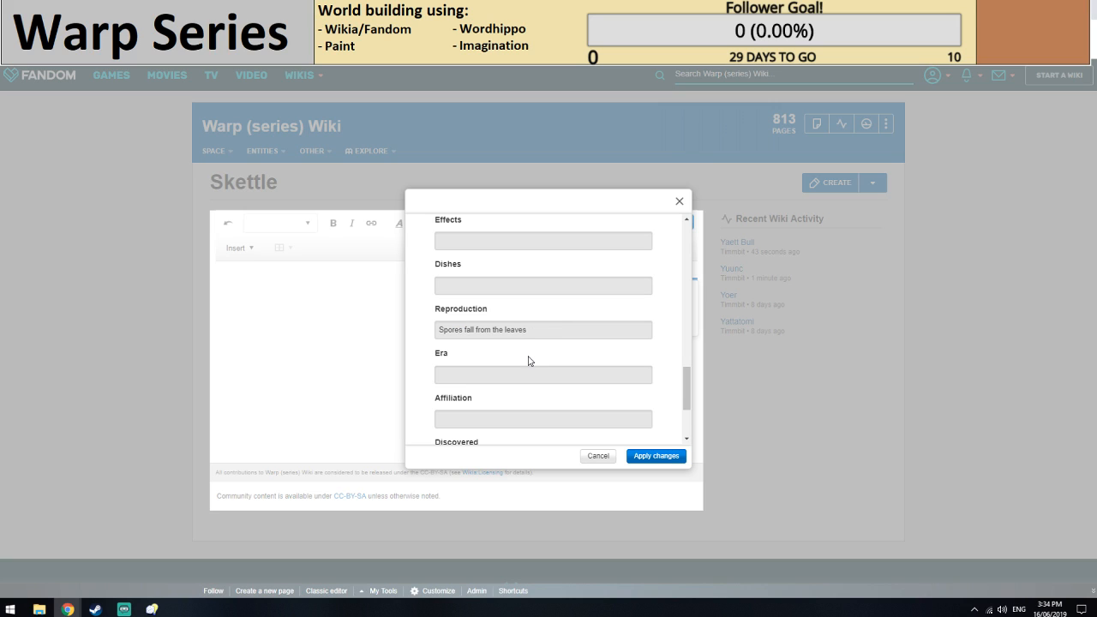
scroll(505, 347, "down", 1)
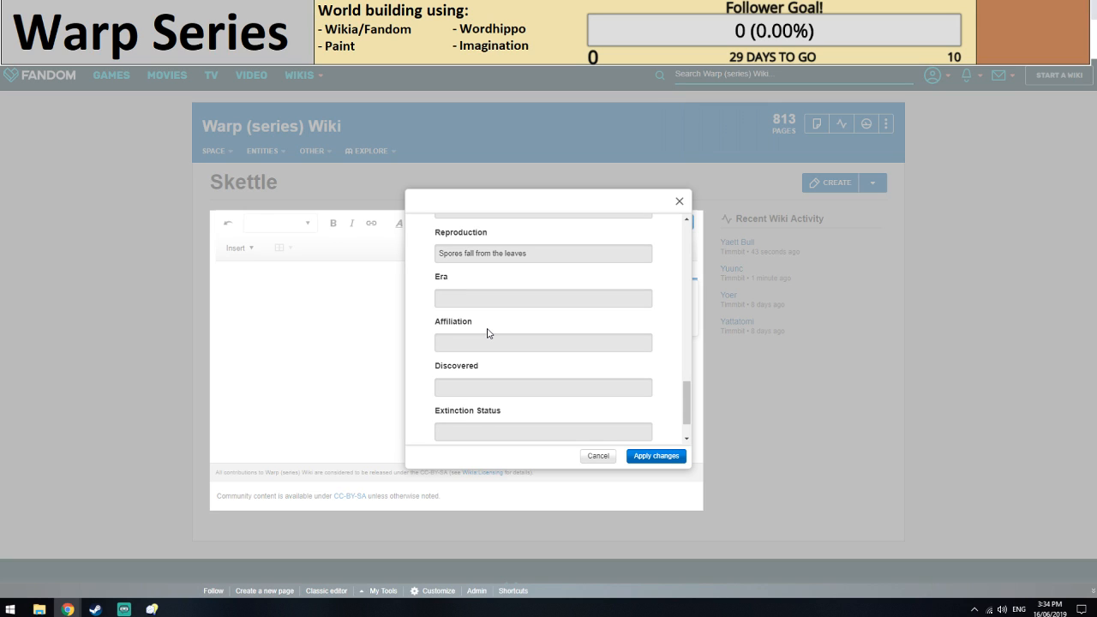
scroll(489, 334, "up", 1)
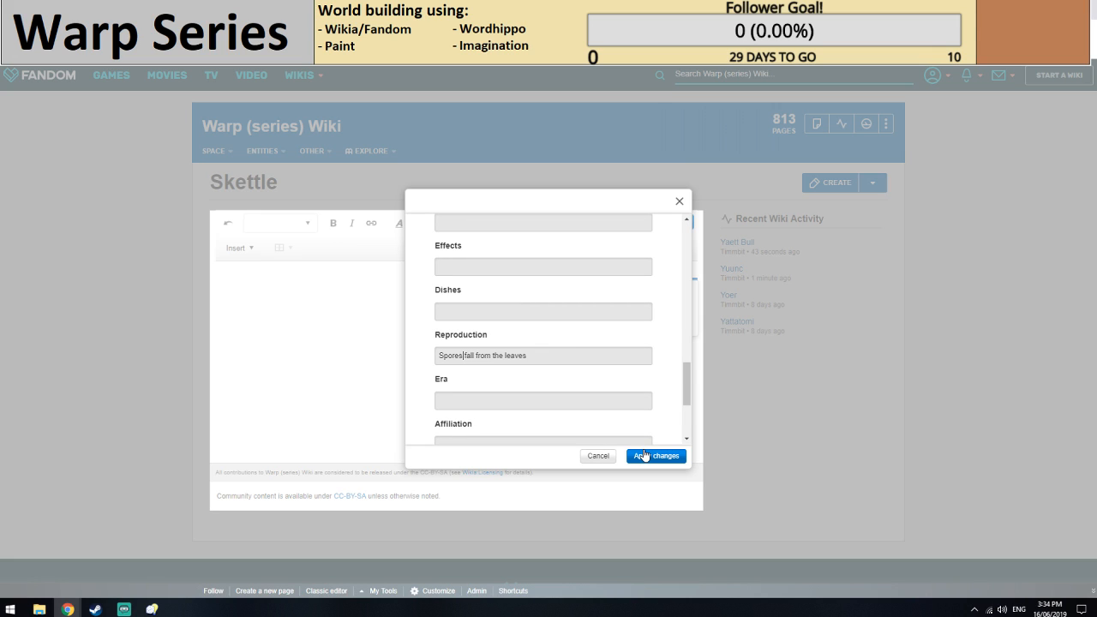
scroll(645, 455, "up", 2)
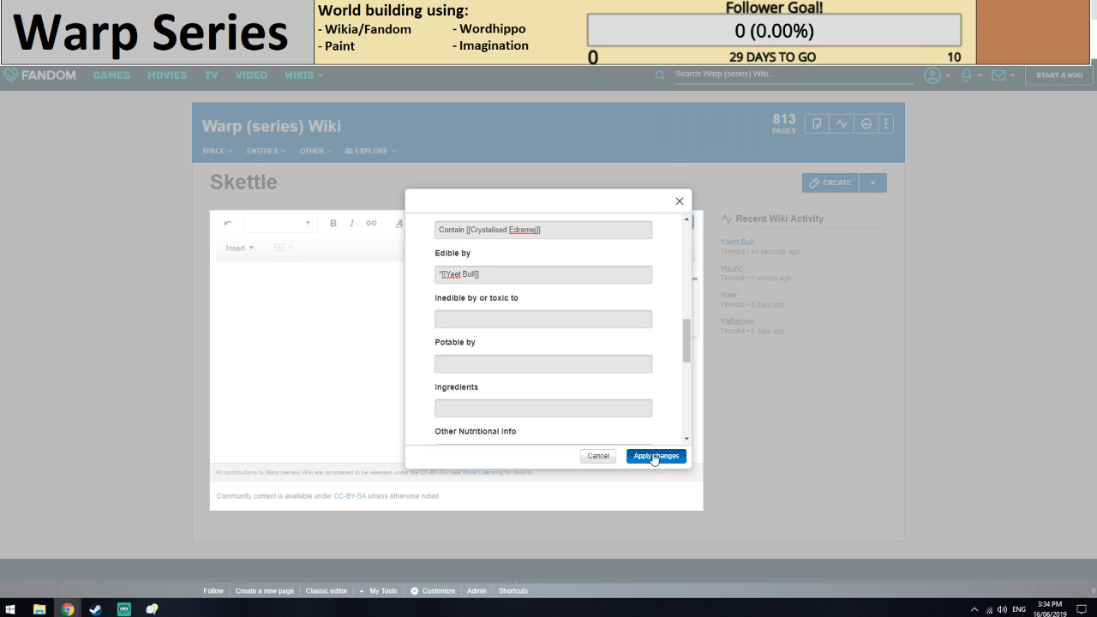
left_click(655, 456)
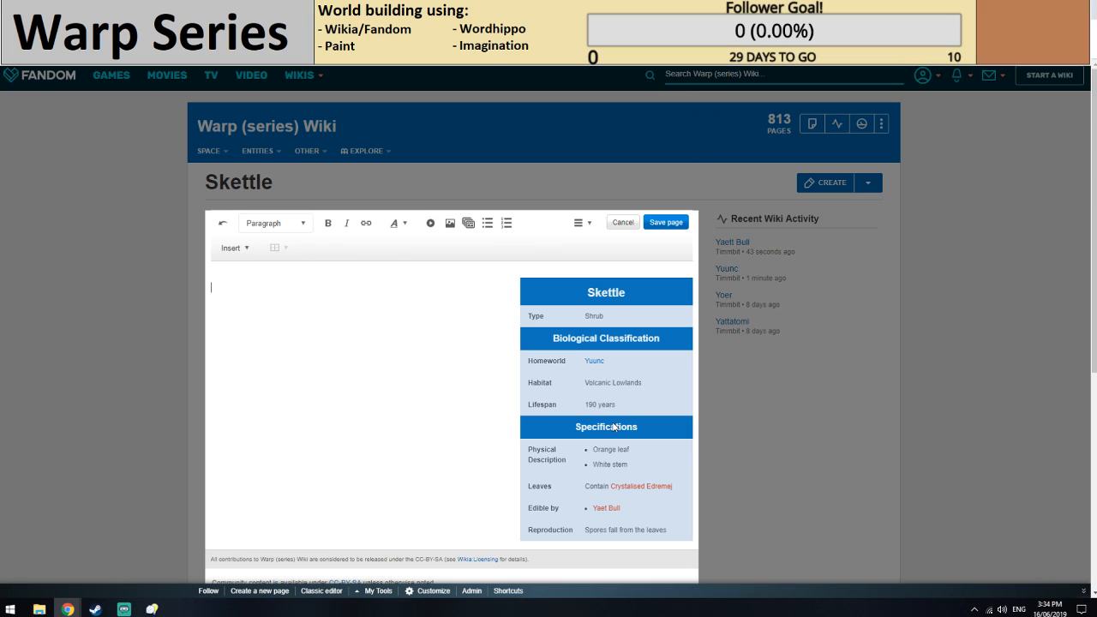
Make Homeworld a bulleted list with [[Yatswro System]] above [[Yuunc]], apply the infobox changes and save the page.
double_click(666, 334)
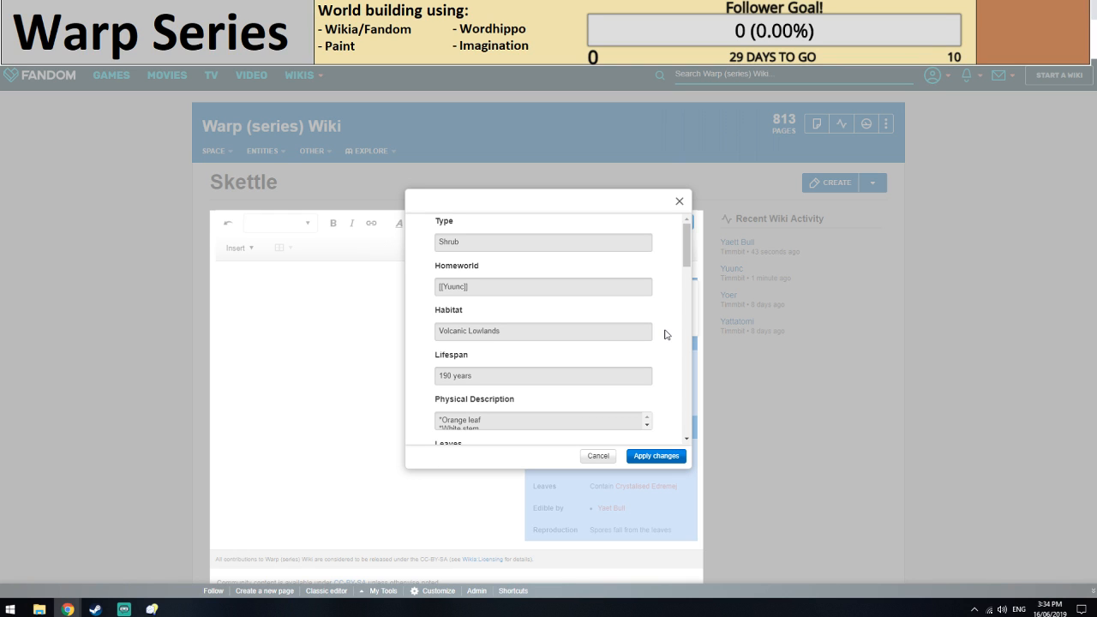
left_click(438, 283)
type("*")
key("Return")
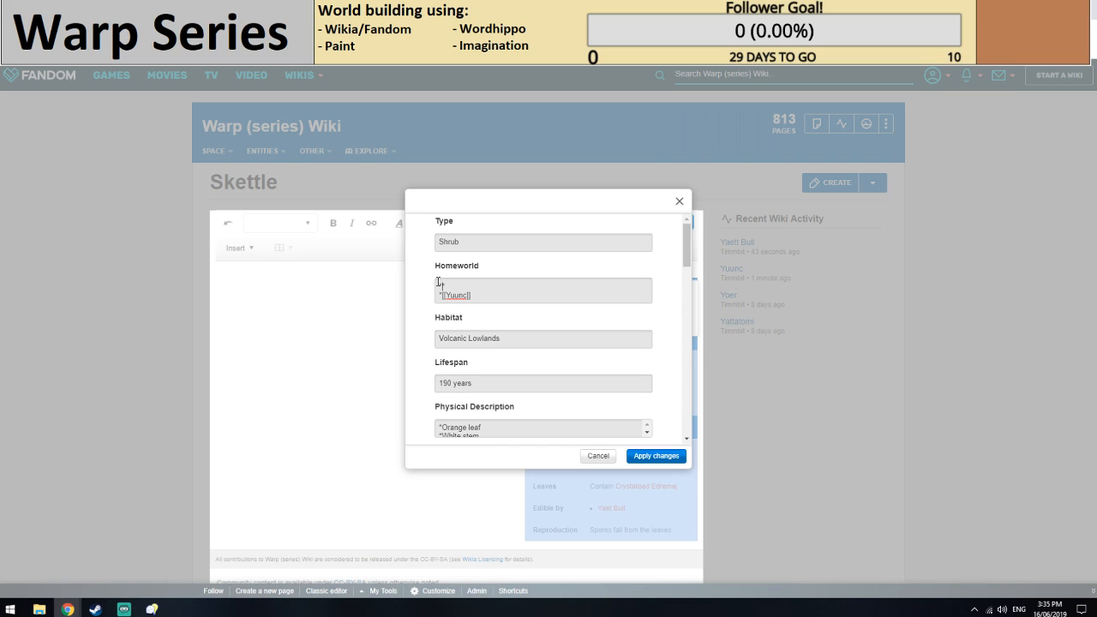
type("*[[Yatswro System]]")
left_click(655, 455)
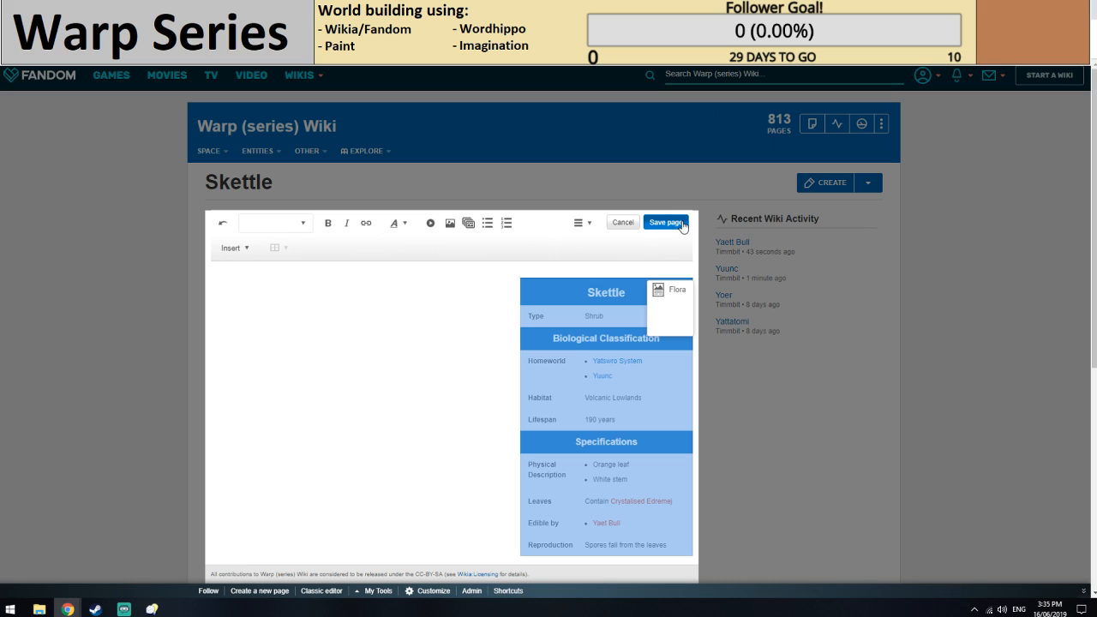
left_click(666, 222)
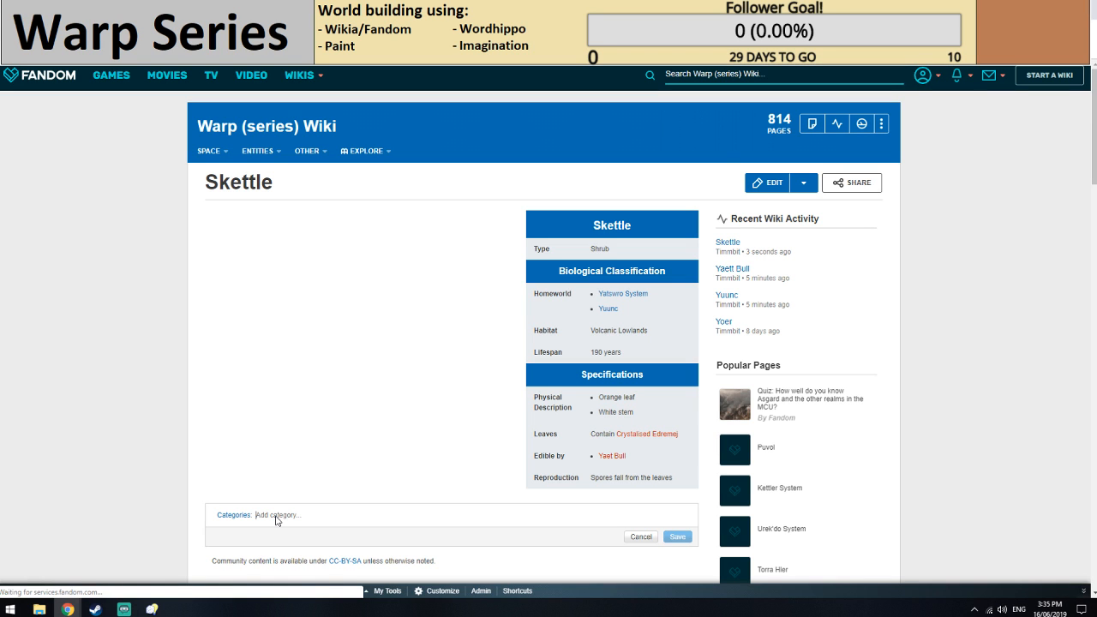
Add the categories Flora and Incomplete to the Skettle article.
type("Flora")
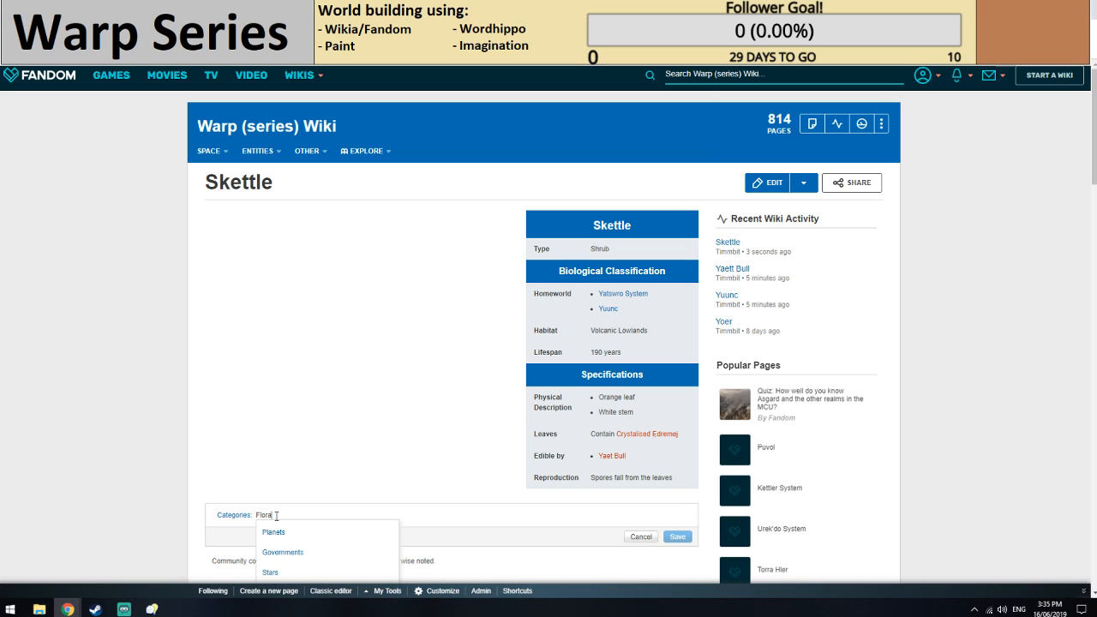
key("Return")
type("Incomp")
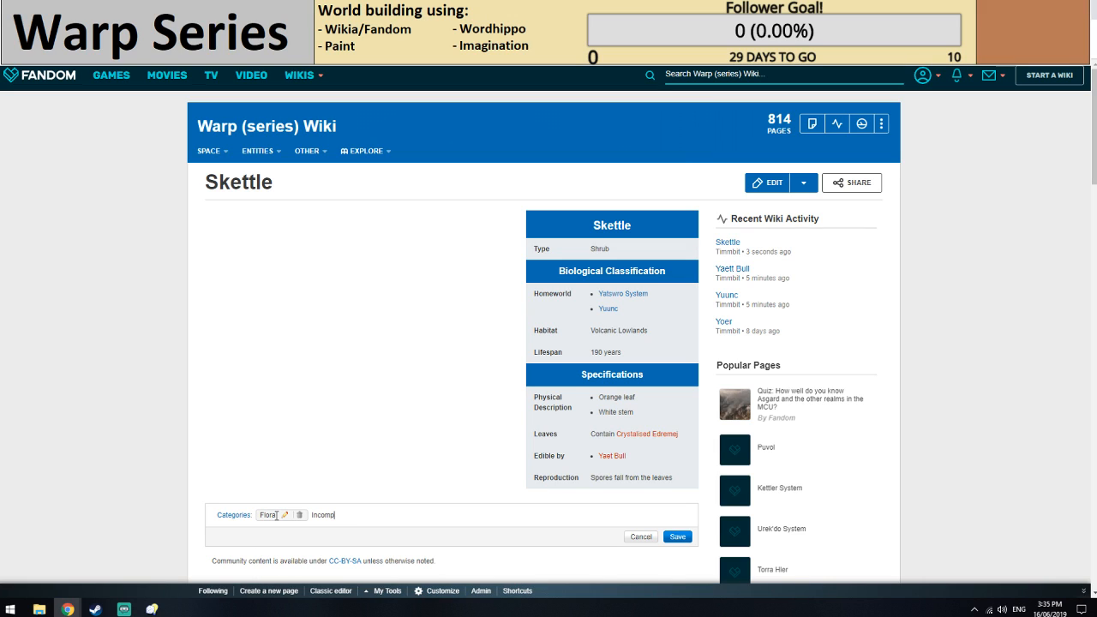
type("lete")
key("Return")
type("Pla")
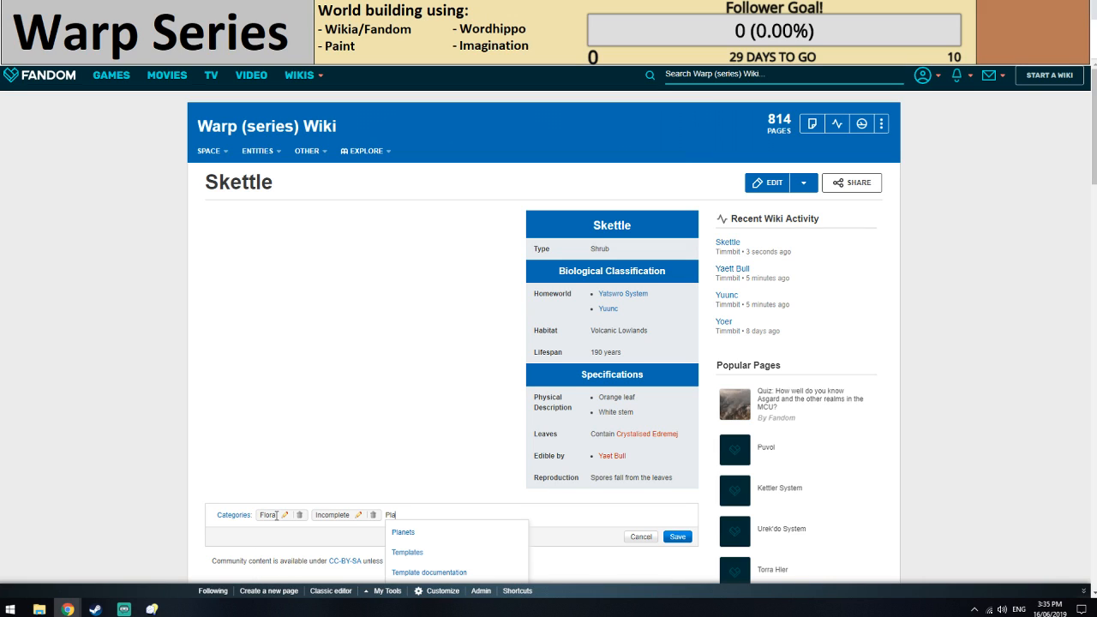
key("BackSpace")
key("BackSpace")
key("BackSpace")
type("Flo")
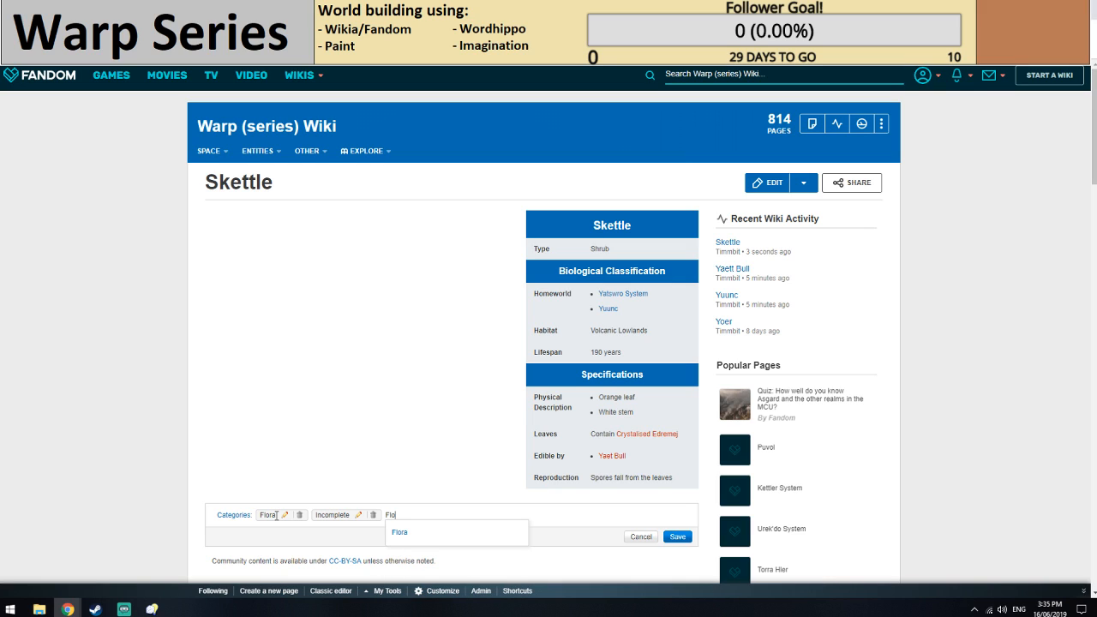
key("BackSpace")
key("BackSpace")
key("BackSpace")
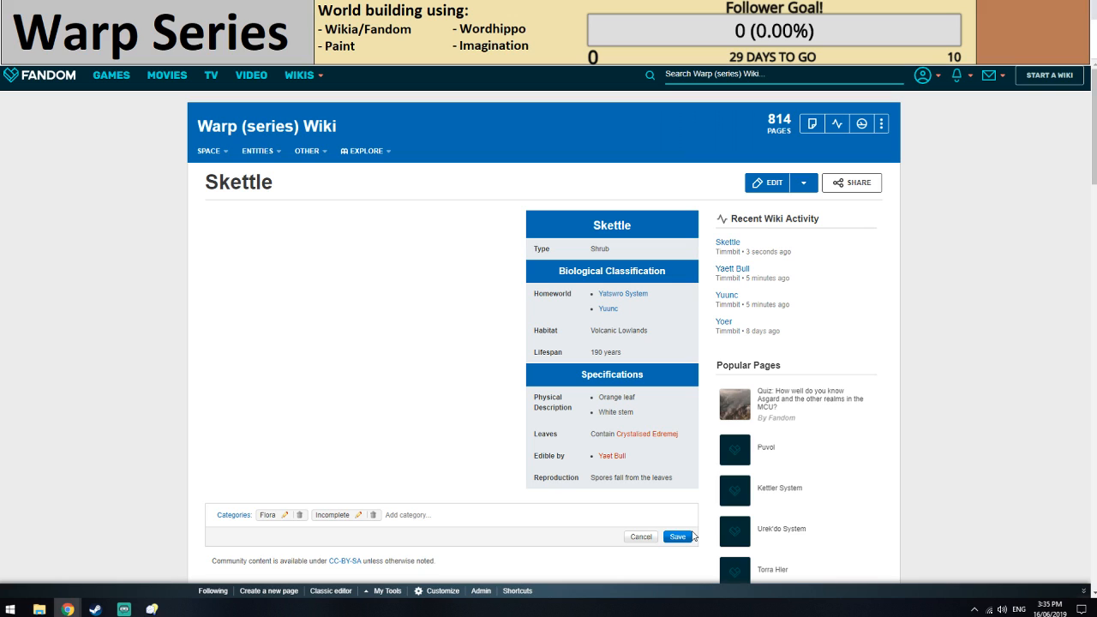
Save the Skettle article's category list.
left_click(677, 537)
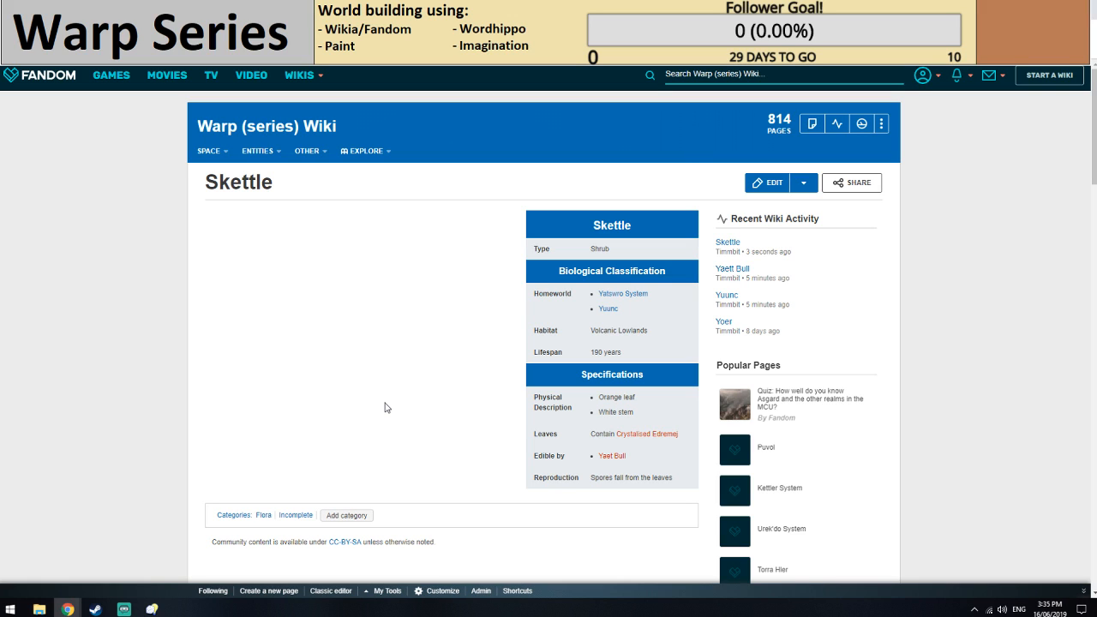
Correct the Edible by link in the Skettle infobox to [[Yaett Bull]], save the page and close it.
left_click(767, 183)
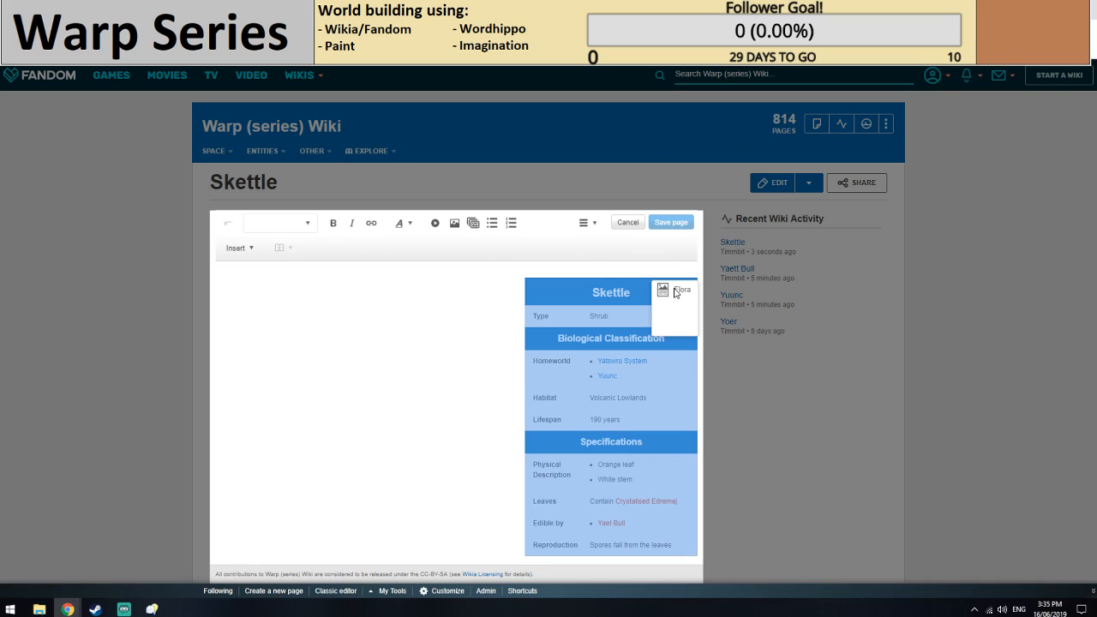
left_click(676, 292)
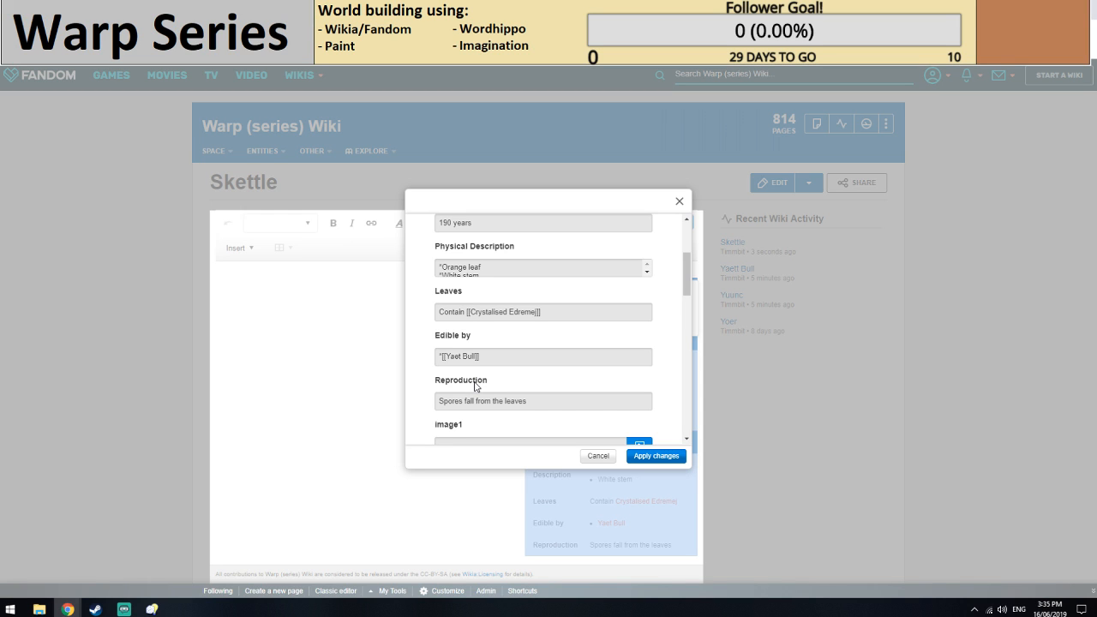
type("t")
left_click(660, 455)
left_click(671, 223)
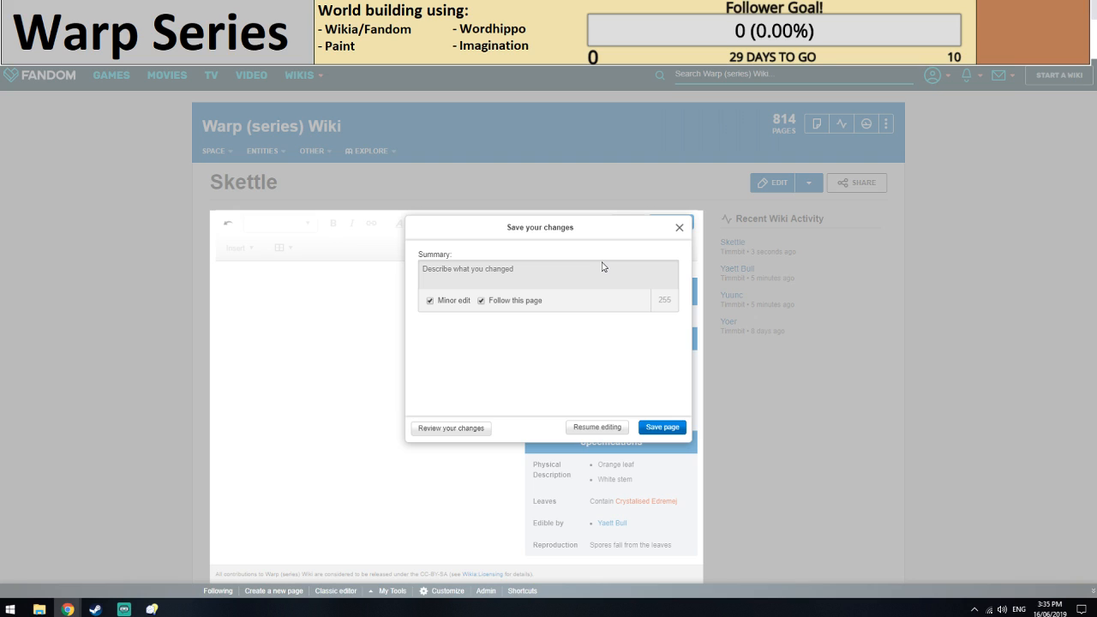
left_click(661, 427)
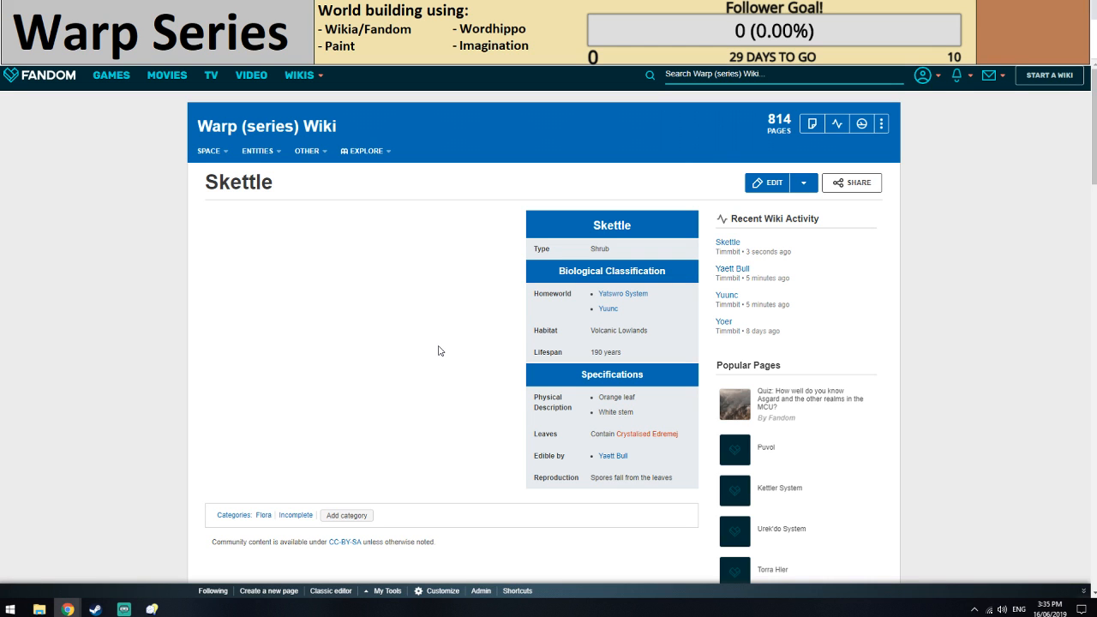
key("ctrl+w")
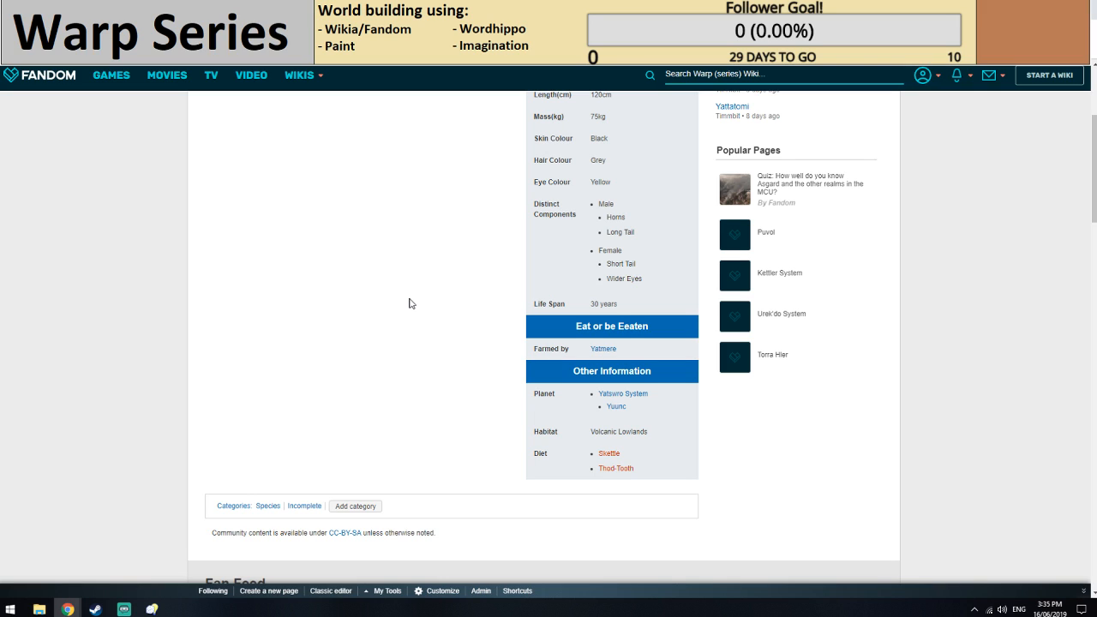
Reload the Flora category page and check whether Skettle is among its listed pages.
key("F5")
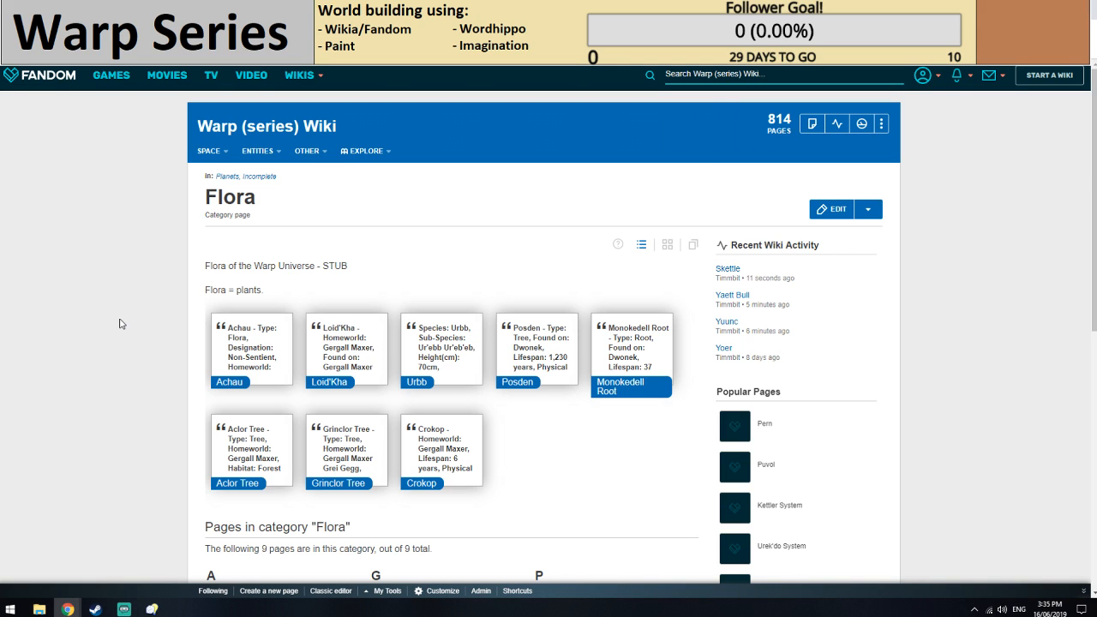
scroll(121, 323, "down", 3)
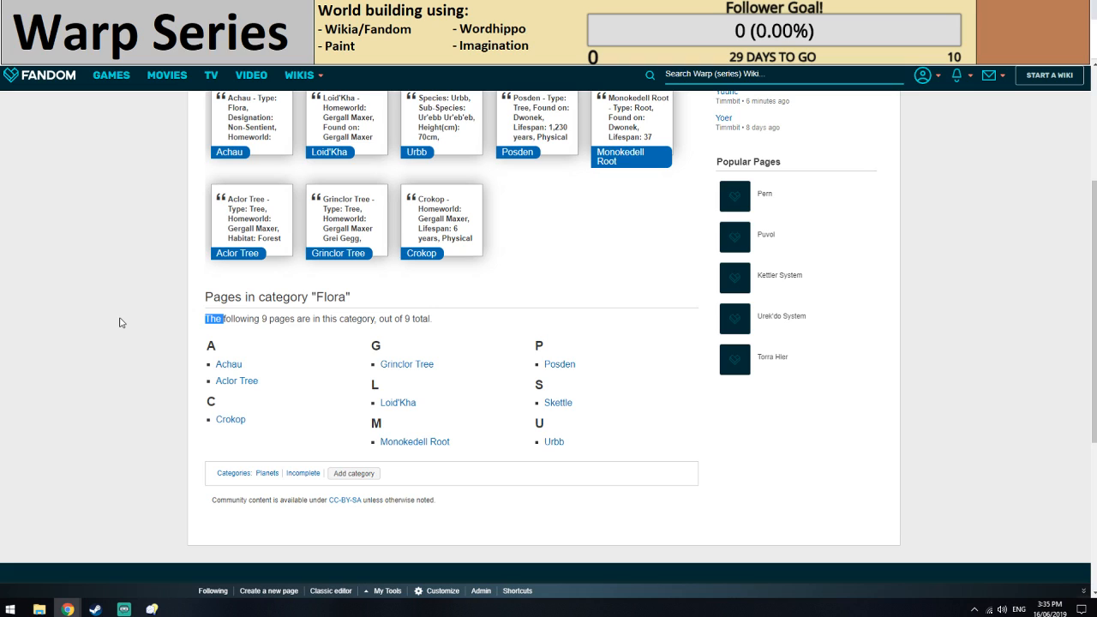
left_click(121, 323)
left_click(343, 9)
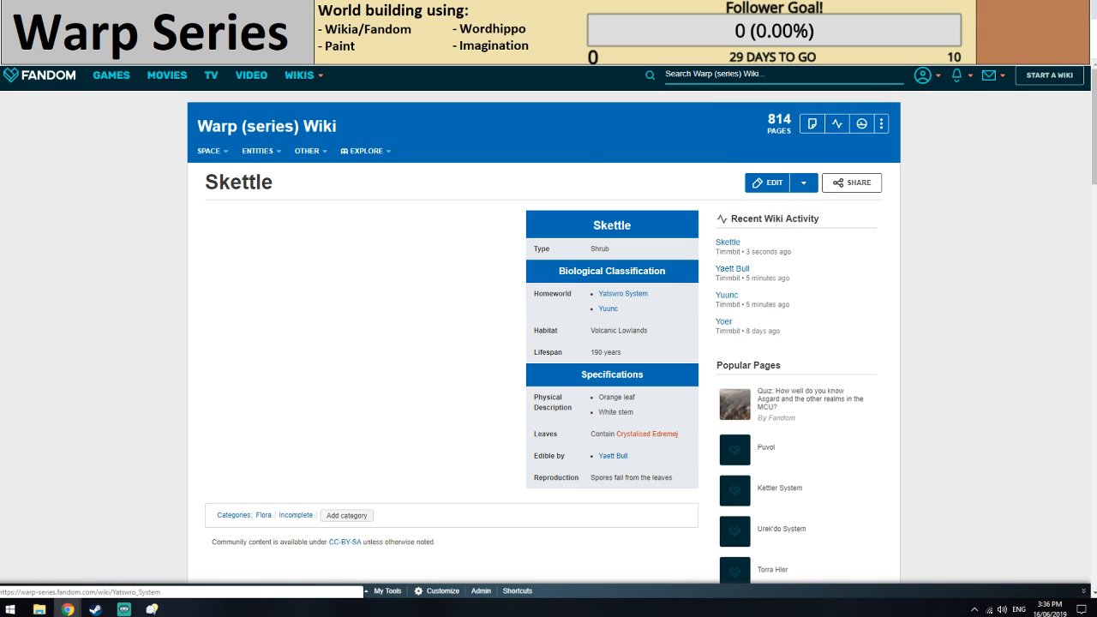
Start the missing Crystalised Edremej article from its link in the Skettle infobox and insert a Resources Long infobox.
left_click(644, 434)
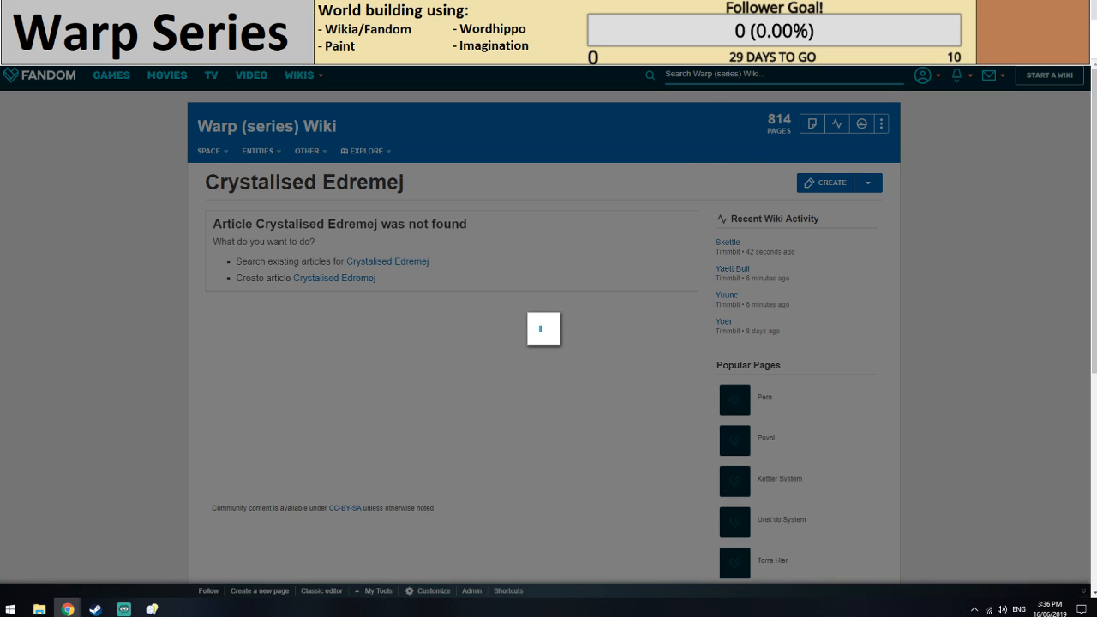
left_click(250, 249)
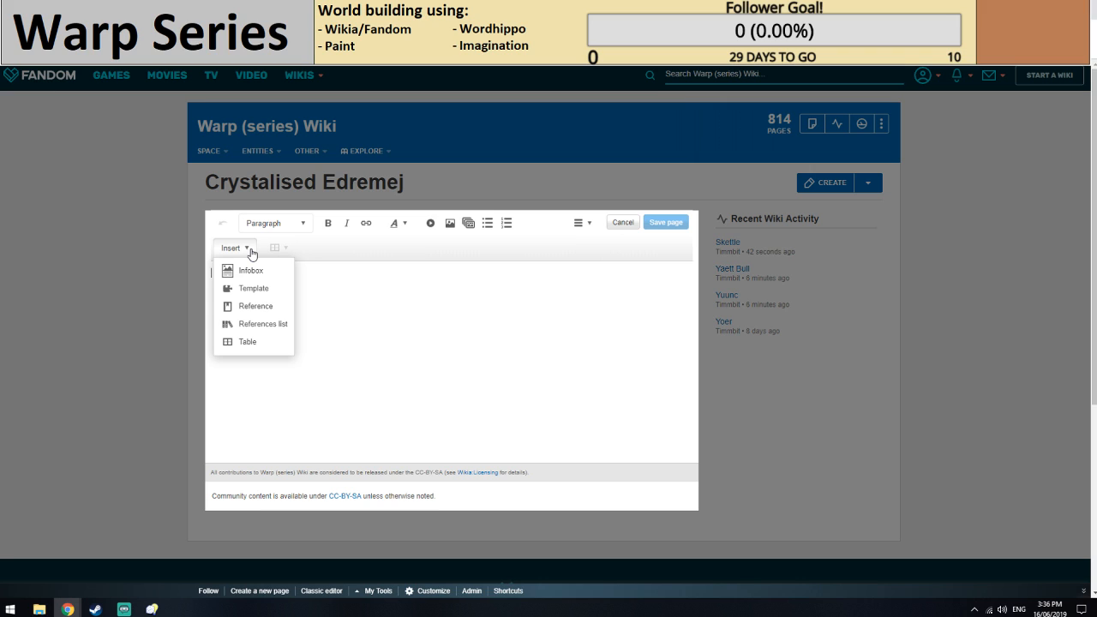
left_click(251, 270)
scroll(514, 257, "down", 2)
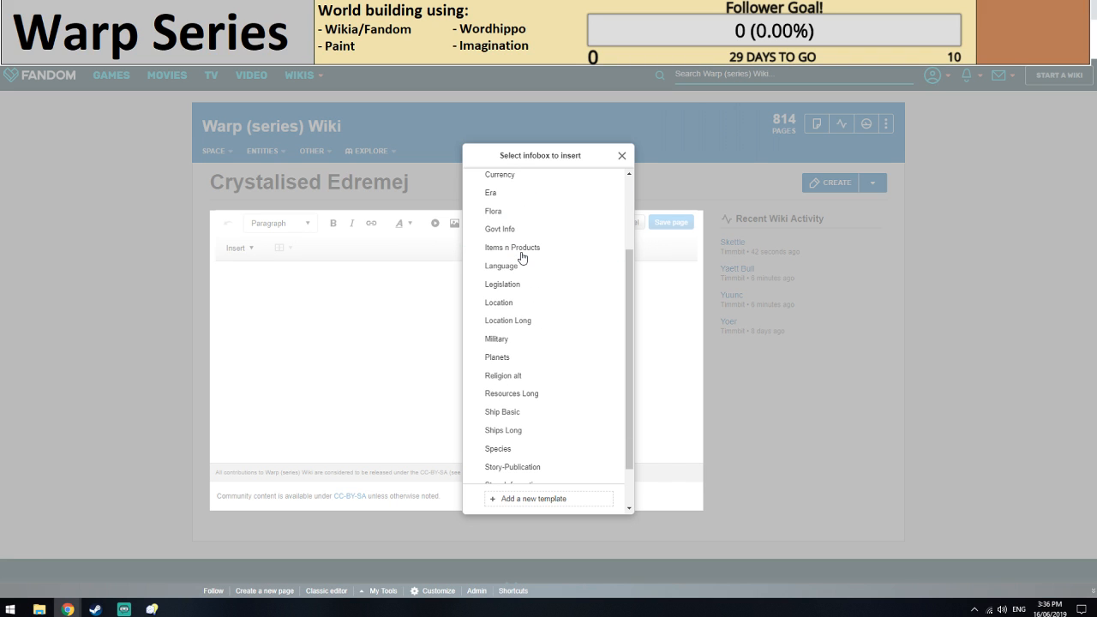
scroll(523, 343, "down", 1)
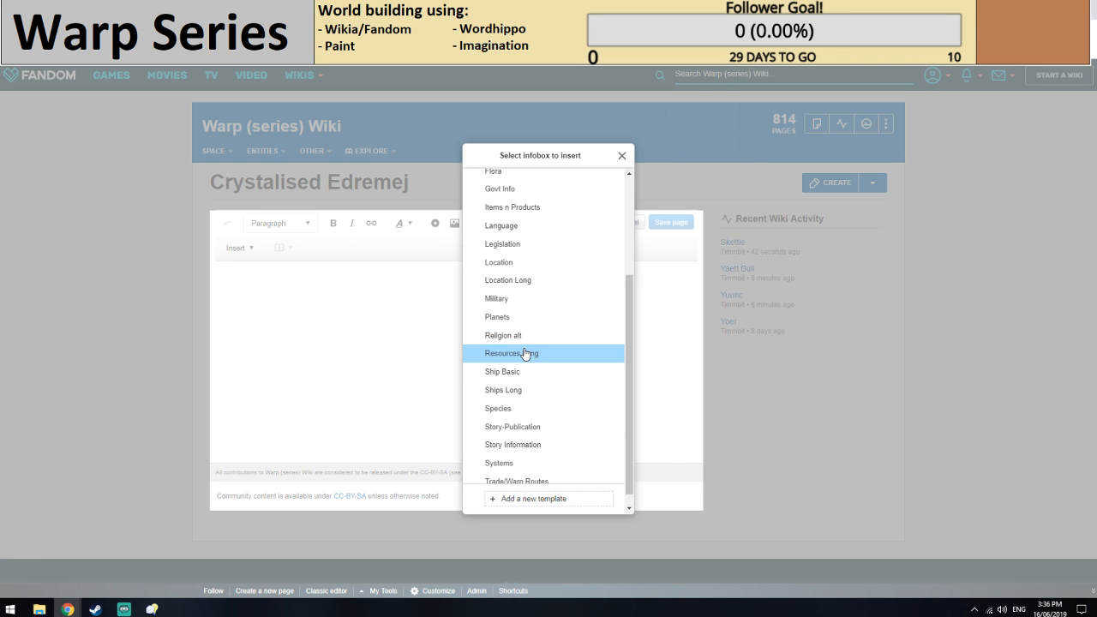
left_click(526, 354)
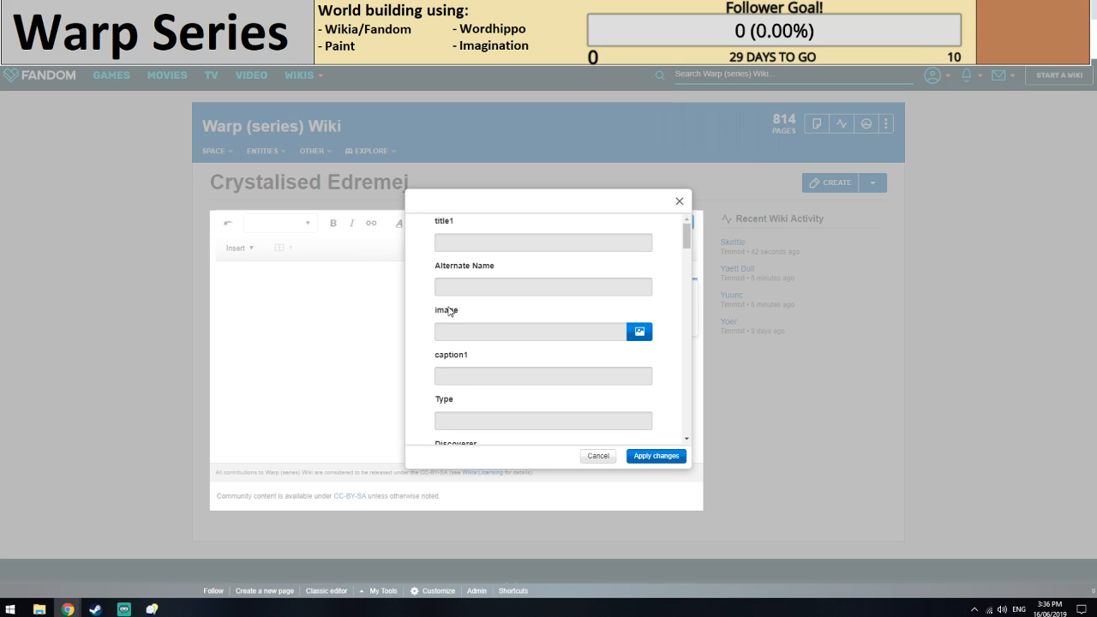
Fill in the Type field of the Crystalised Edremej infobox.
scroll(449, 310, "down", 2)
left_click(486, 345)
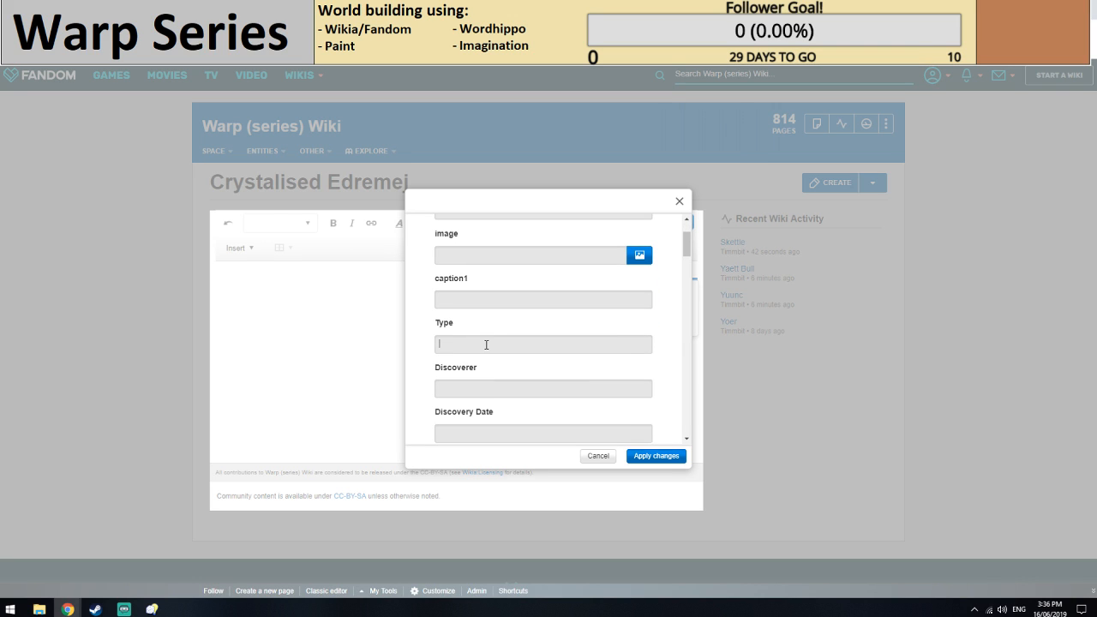
type("Li")
Enter a bulleted Locations list in the infobox with [[Yuunc]] above Volcanic Lowlands.
scroll(485, 344, "down", 4)
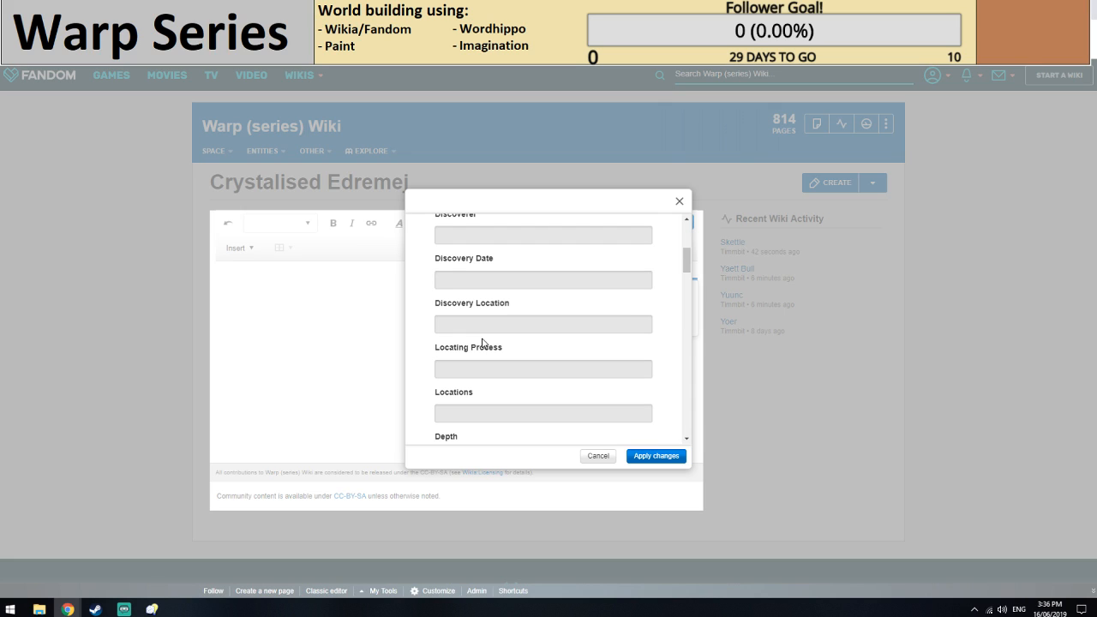
scroll(482, 342, "down", 2)
left_click(472, 339)
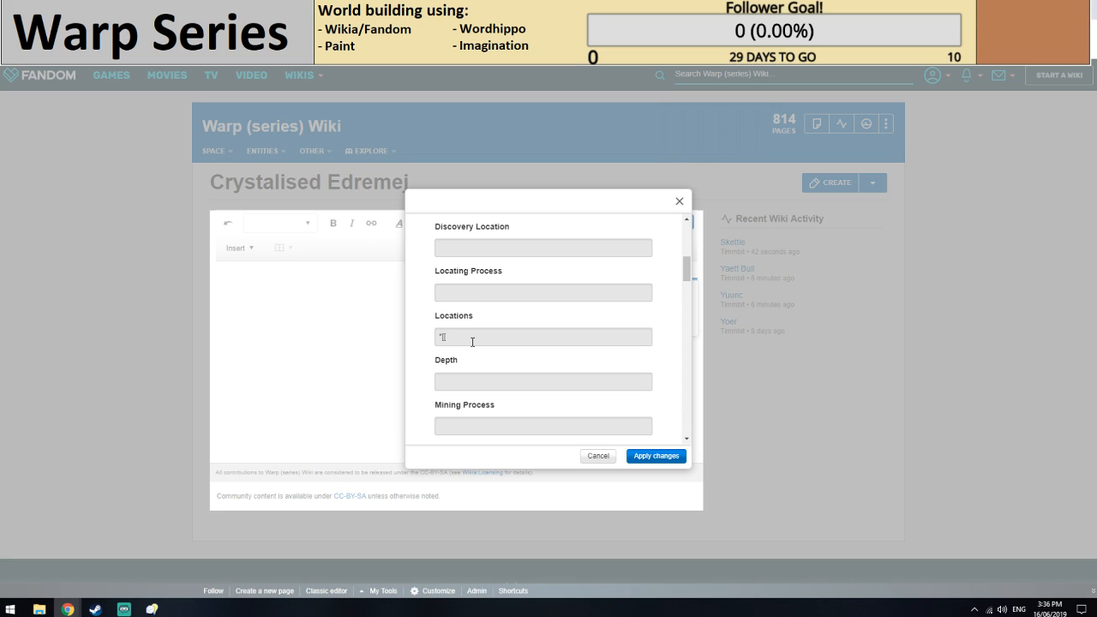
type("*[[Yuunc]]")
key("Return")
type("*")
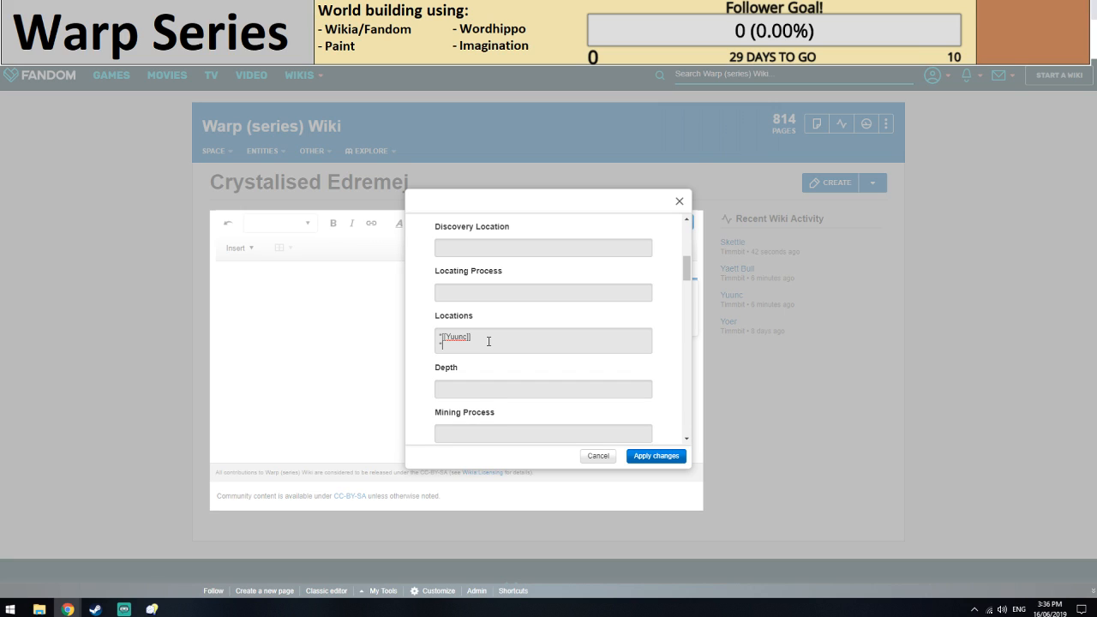
type("Near the")
key("BackSpace")
key("BackSpace")
key("BackSpace")
key("BackSpace")
key("BackSpace")
key("BackSpace")
key("BackSpace")
type("Volcanic Lowla")
scroll(488, 342, "down", 3)
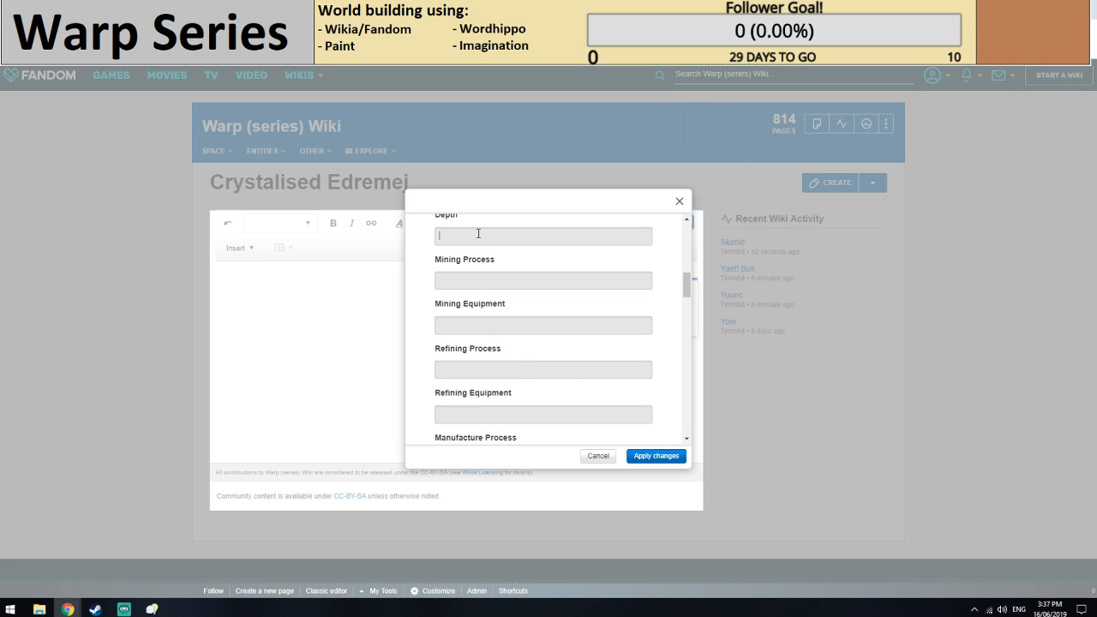
type("Surface")
scroll(478, 233, "up", 2)
double_click(484, 311)
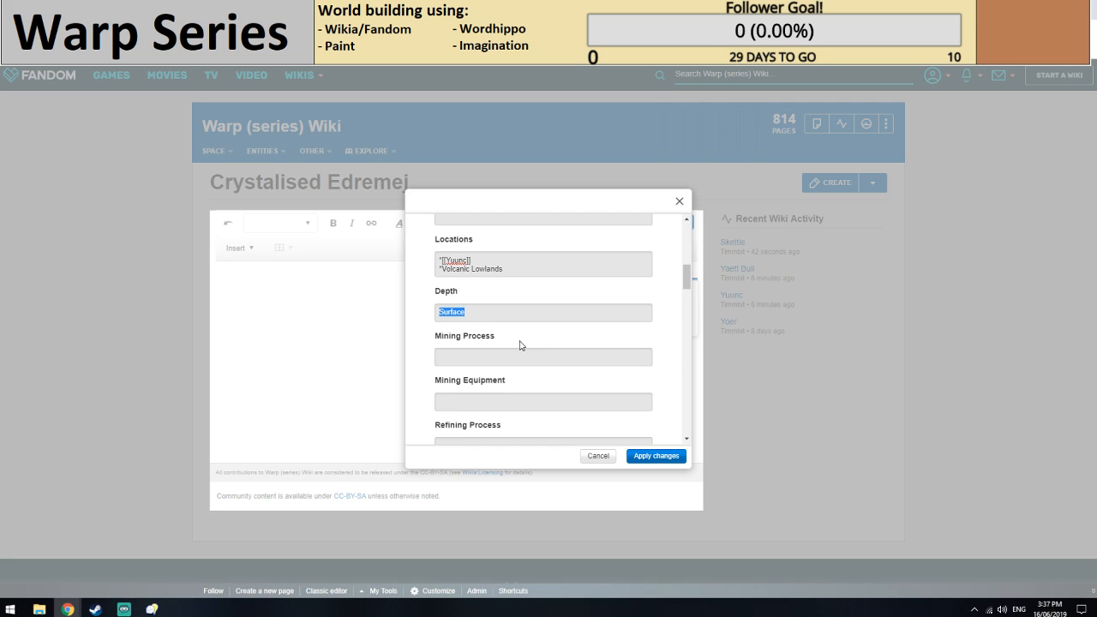
key("BackSpace")
Set the resource's Colour to White in the infobox.
scroll(514, 343, "down", 2)
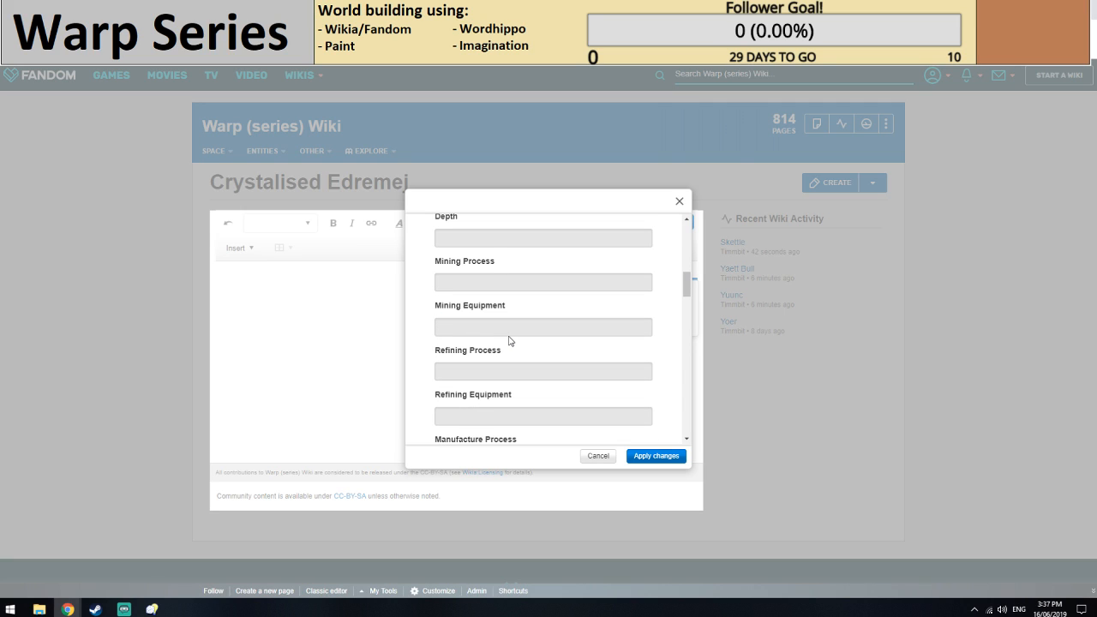
scroll(497, 324, "up", 5)
scroll(494, 322, "down", 5)
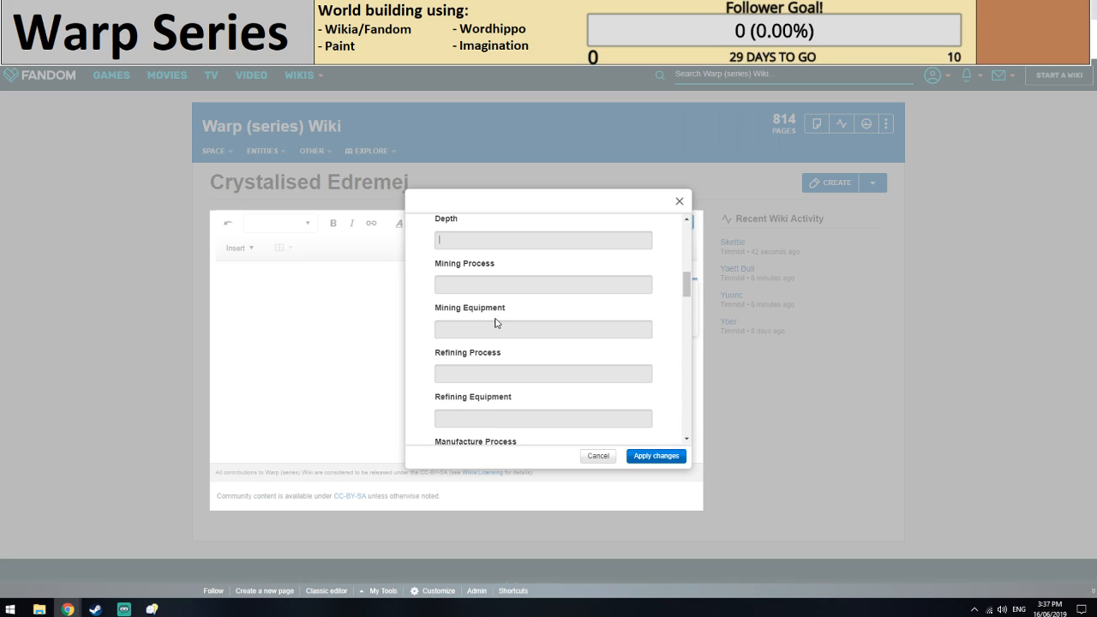
scroll(496, 322, "down", 2)
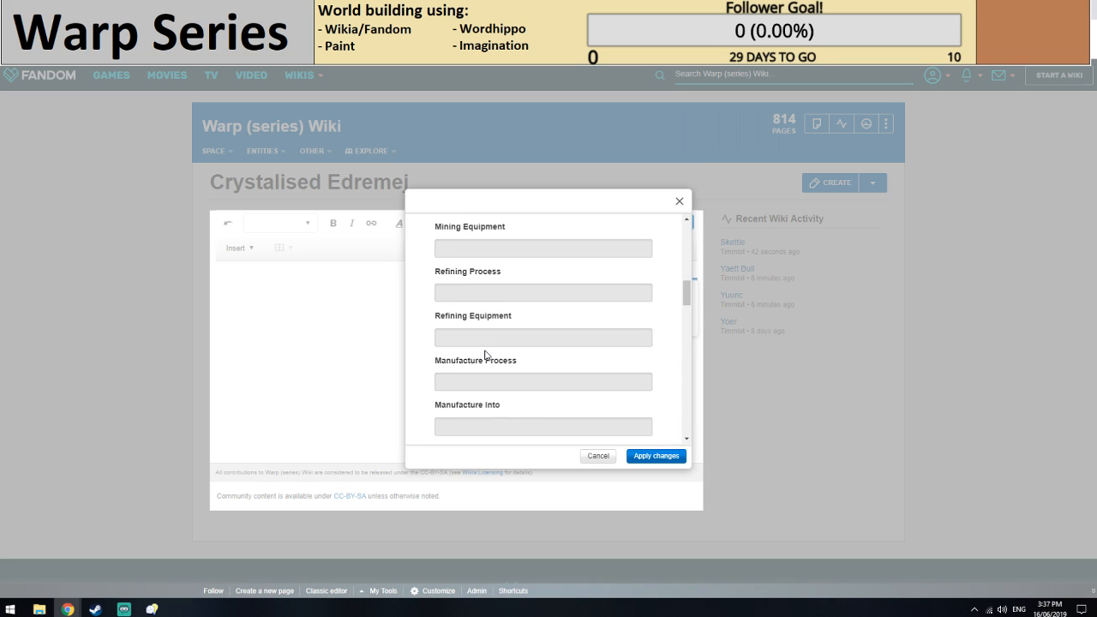
scroll(485, 355, "down", 5)
left_click(467, 326)
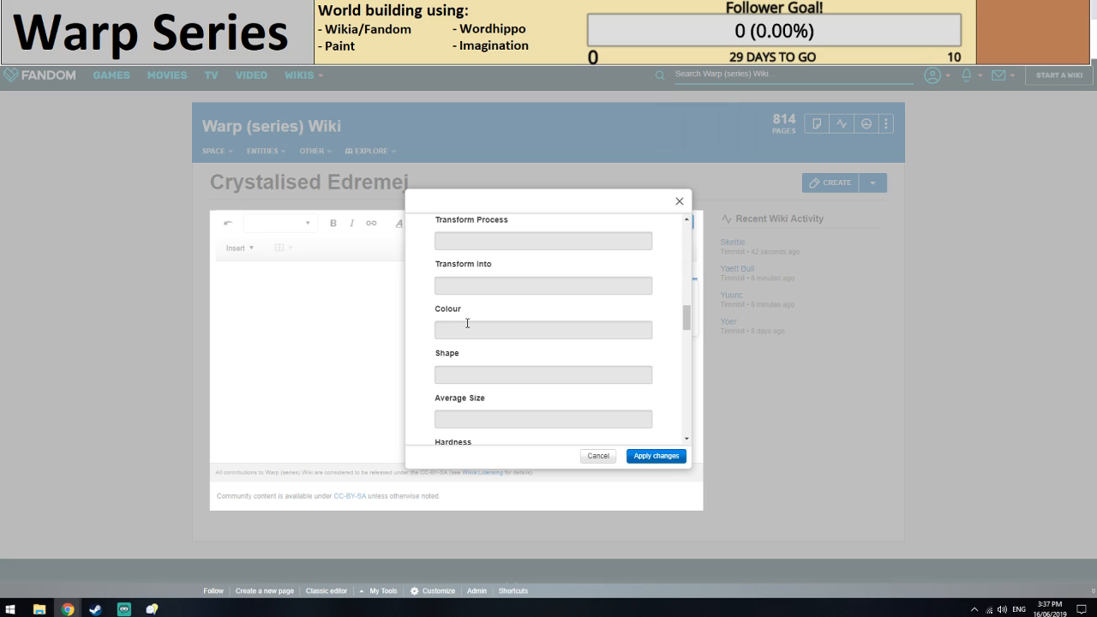
type("White")
Search the web for diamond shapes to fill the Shape field and open Lumera Diamonds' guide to the top ten cuts.
scroll(480, 315, "down", 2)
left_click(491, 300)
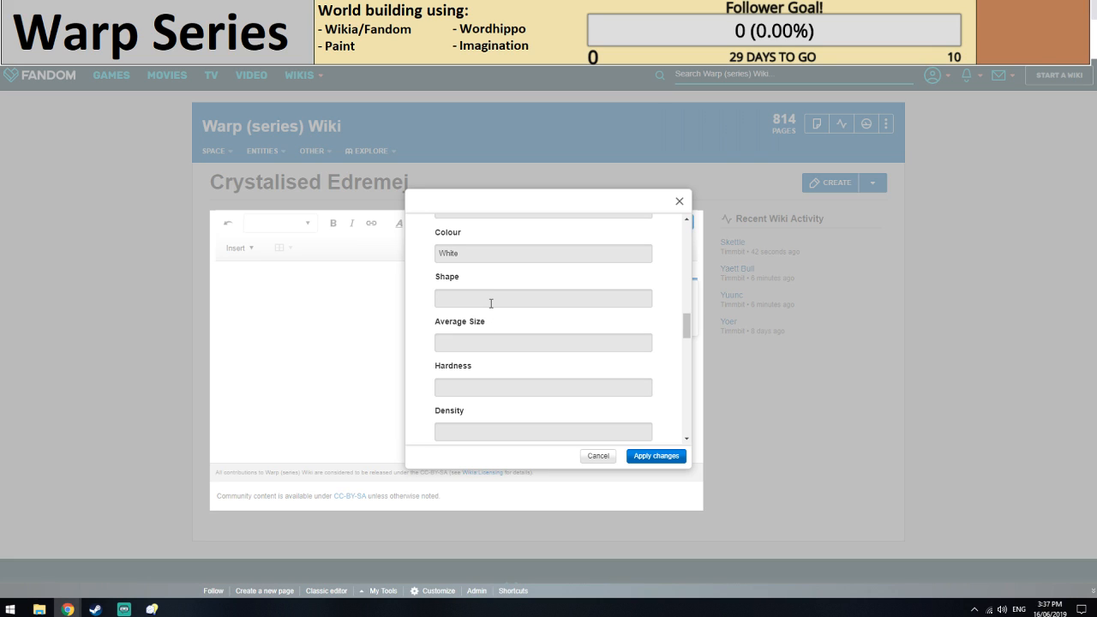
key("ctrl+t")
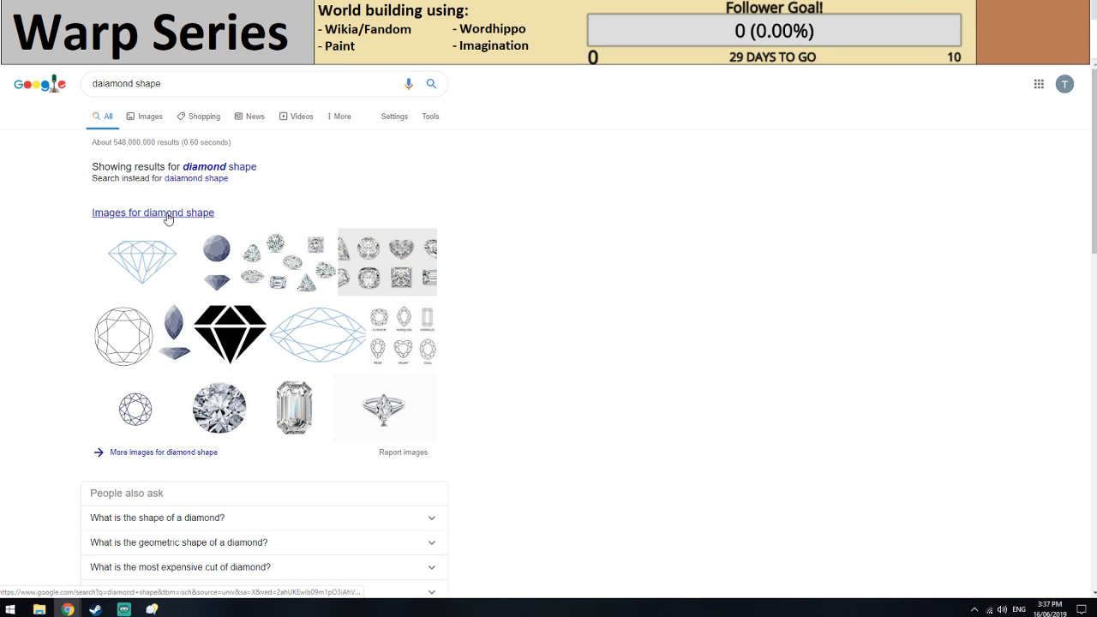
scroll(172, 375, "down", 2)
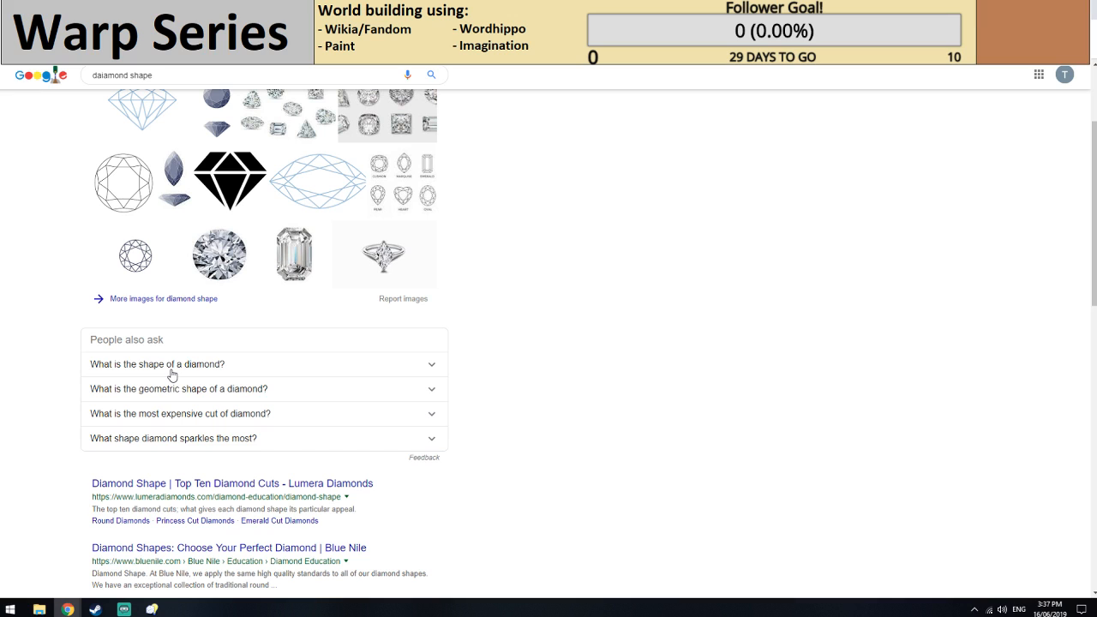
left_click(172, 371)
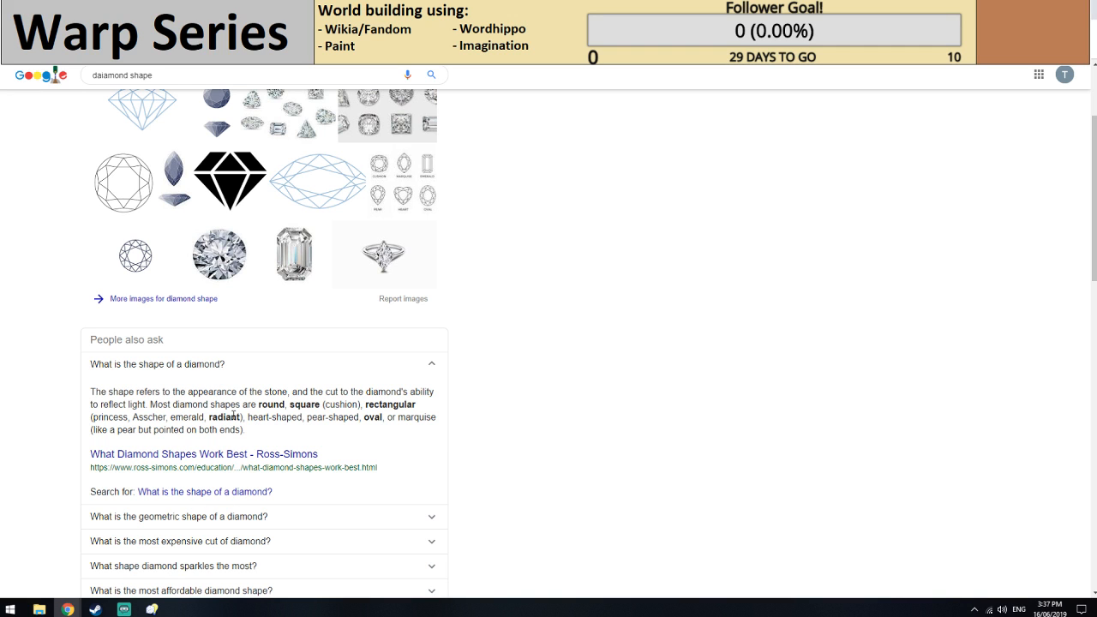
scroll(233, 416, "down", 1)
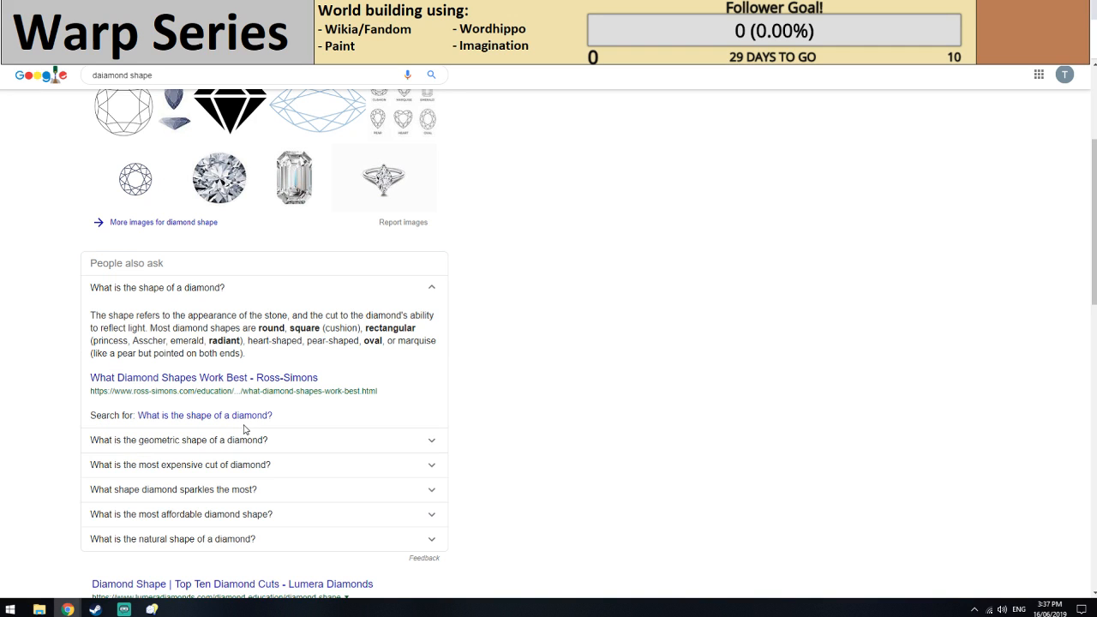
scroll(243, 384, "down", 3)
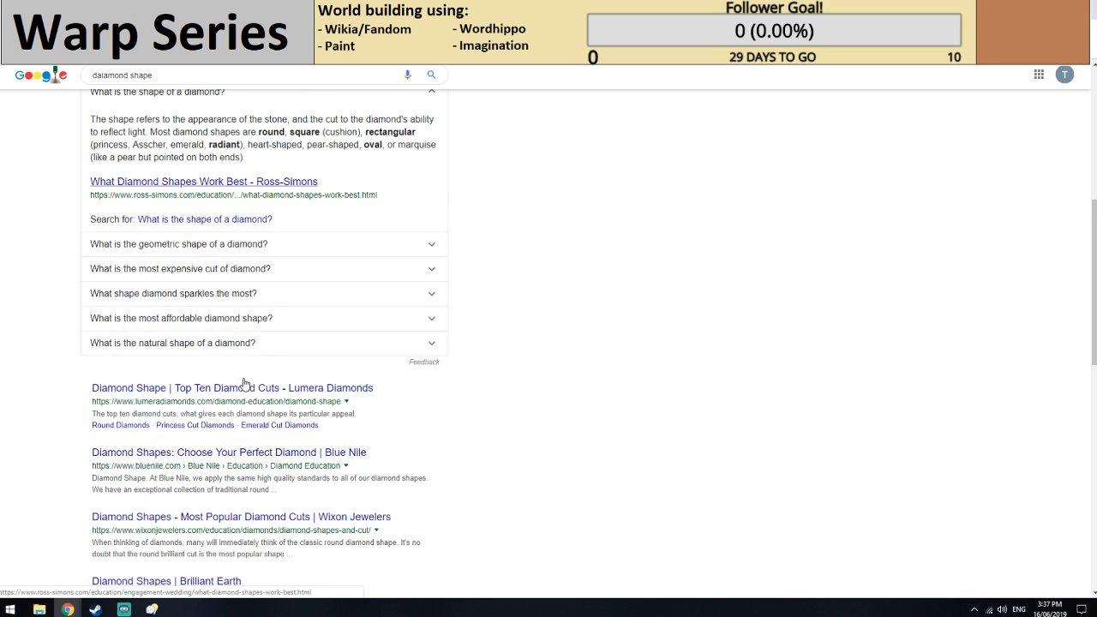
scroll(244, 384, "down", 1)
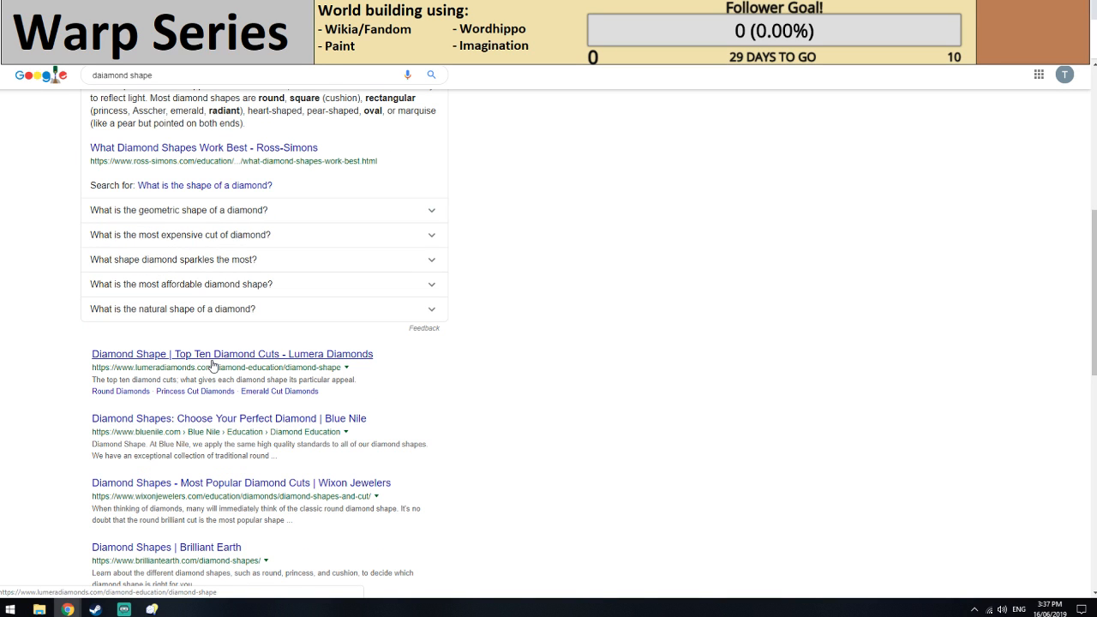
left_click(218, 355)
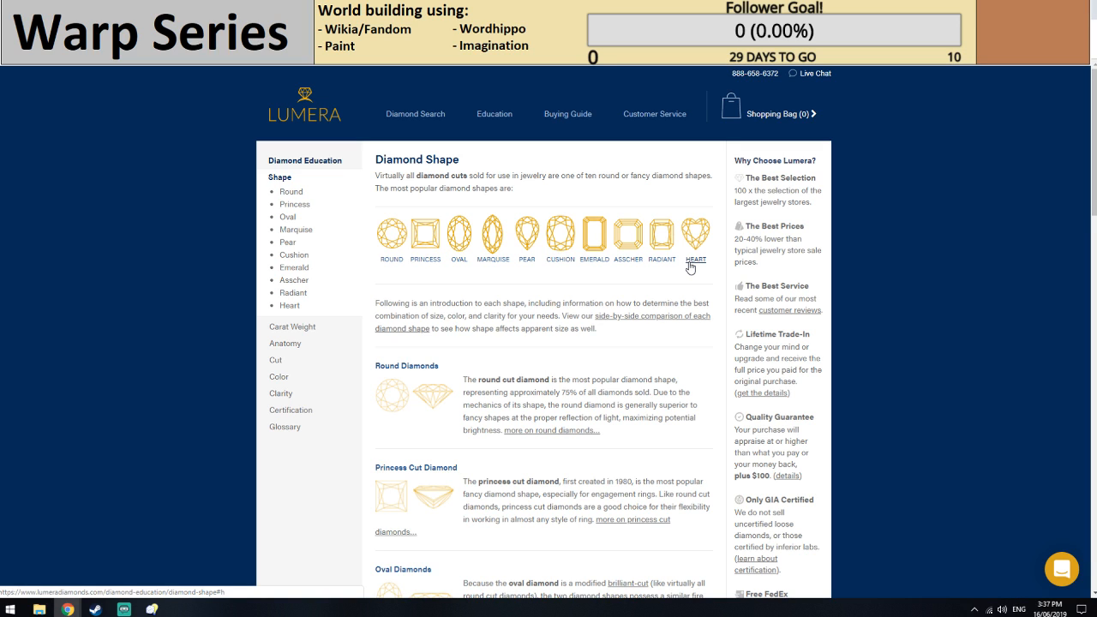
Go to the guide's section on marquise cut diamonds and copy the word Marquise from its heading.
left_click(481, 260)
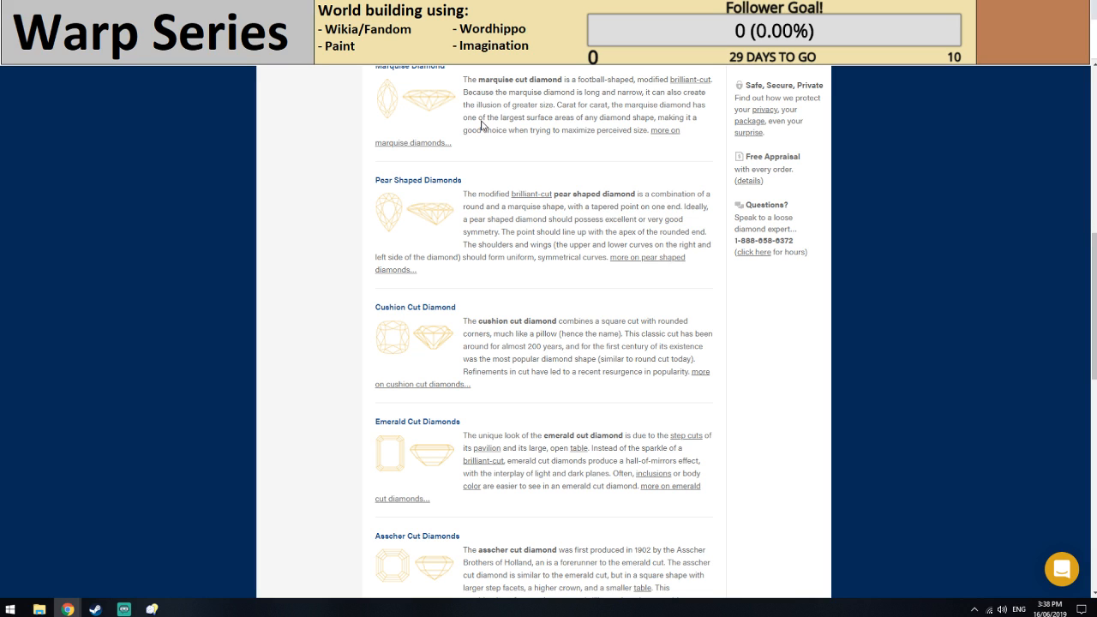
scroll(482, 126, "up", 2)
left_click_drag(374, 178, 410, 178)
key("ctrl+c")
Run a Google search for Marquise and view the image results.
left_click(330, 34)
key("ctrl+v")
key("Return")
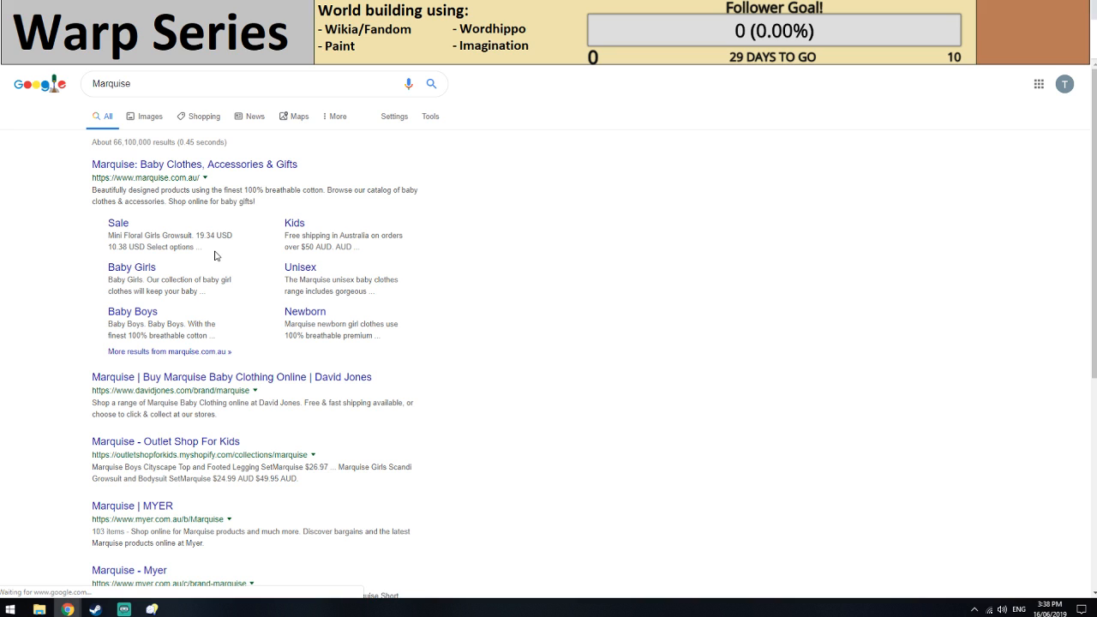
left_click(157, 126)
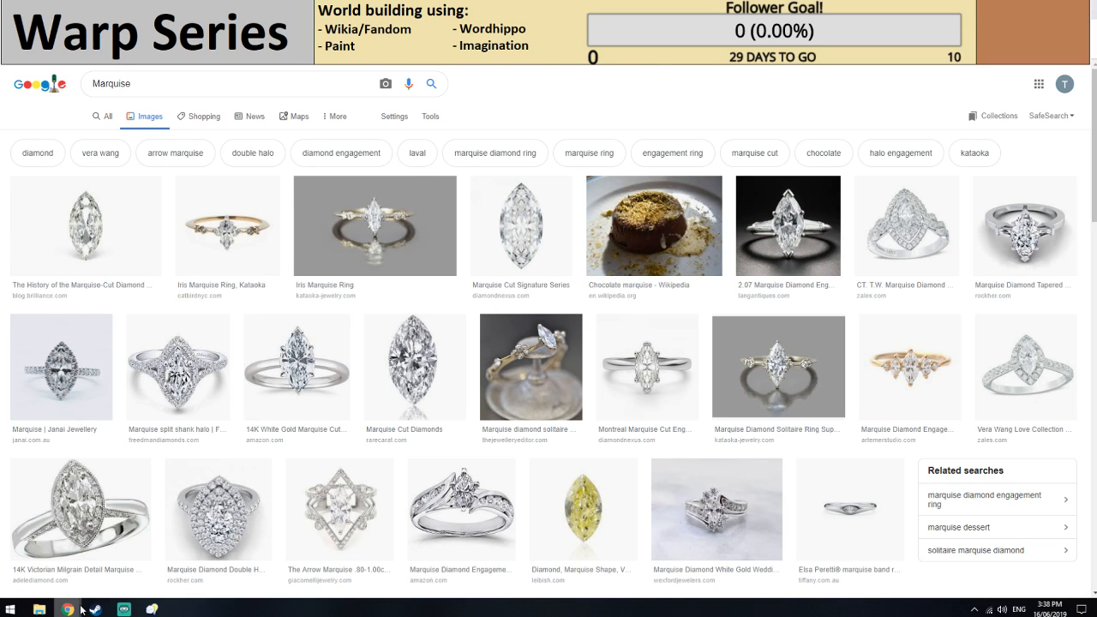
Switch to WordHippo and look up synonyms for Marquise.
left_click(403, 9)
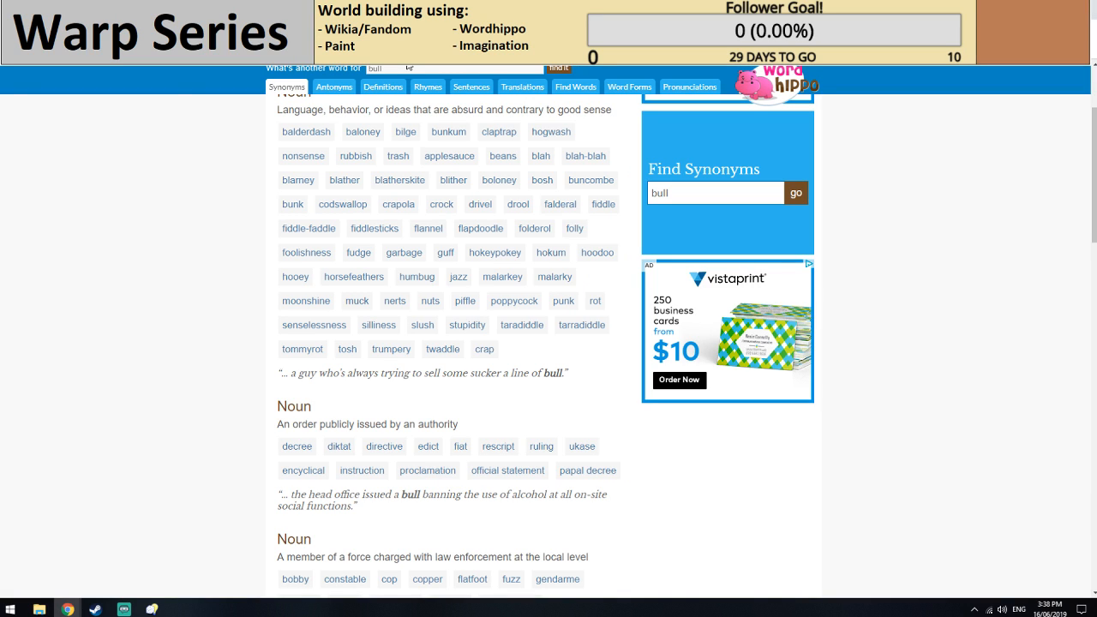
double_click(409, 67)
key("ctrl+v")
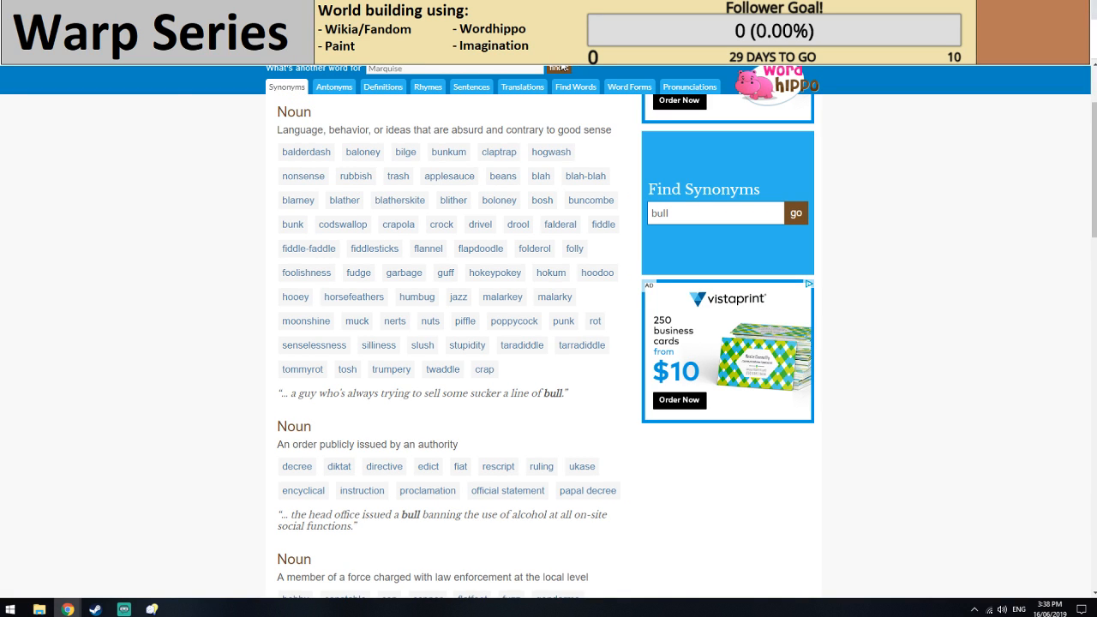
left_click(563, 68)
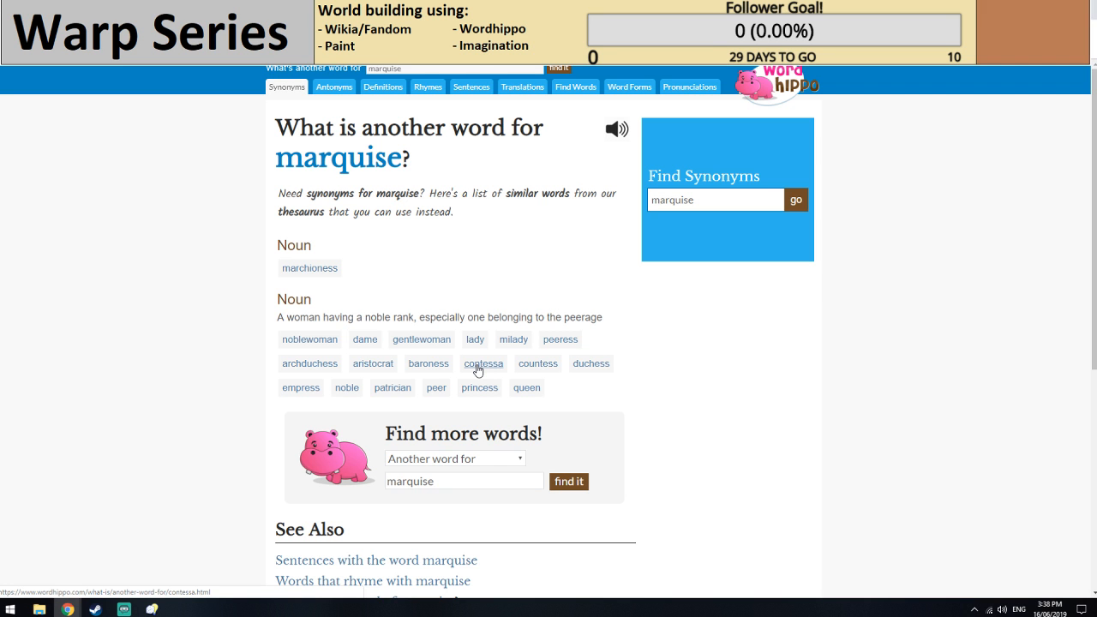
Return to the Crystalised Edremej infobox and set its Shape to Marquise.
key("alt+Tab")
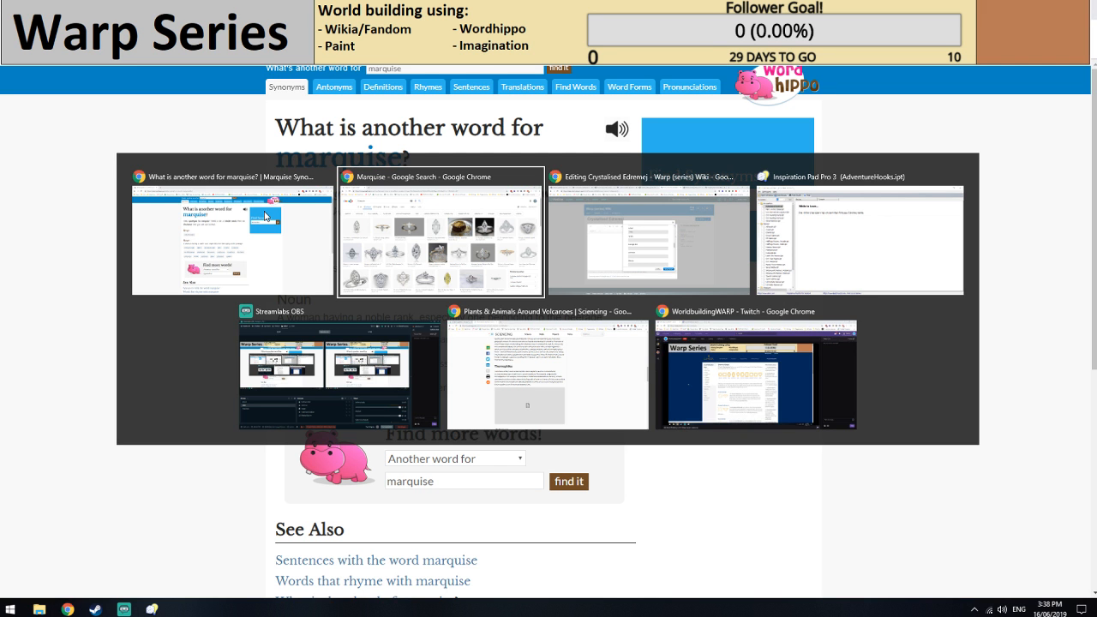
key("alt+Tab")
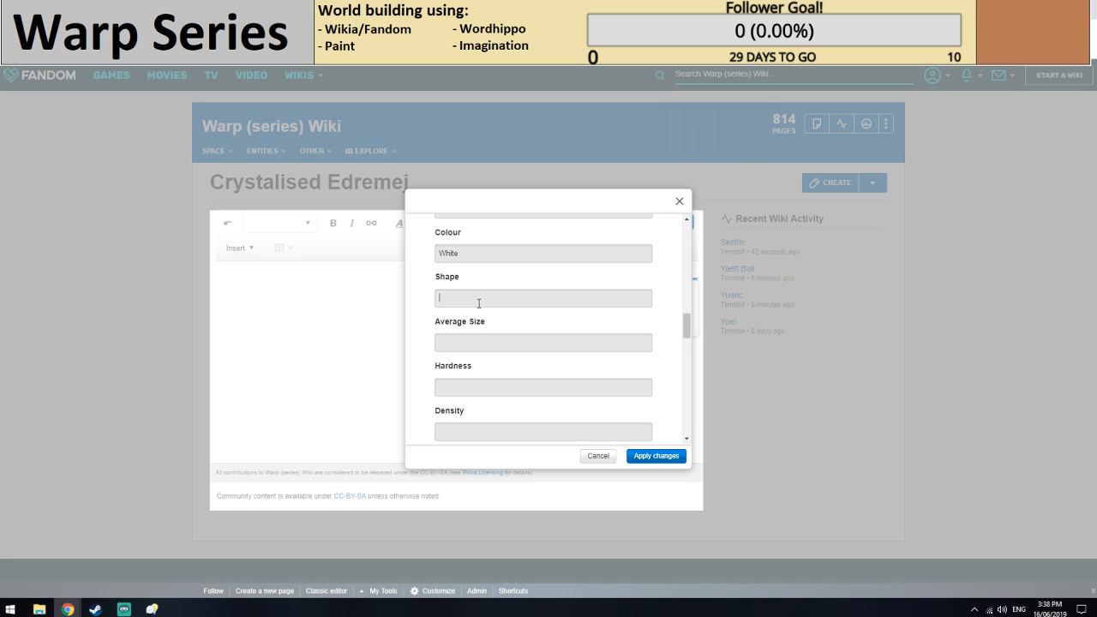
key("ctrl+v")
left_click(473, 343)
scroll(490, 366, "up", 1)
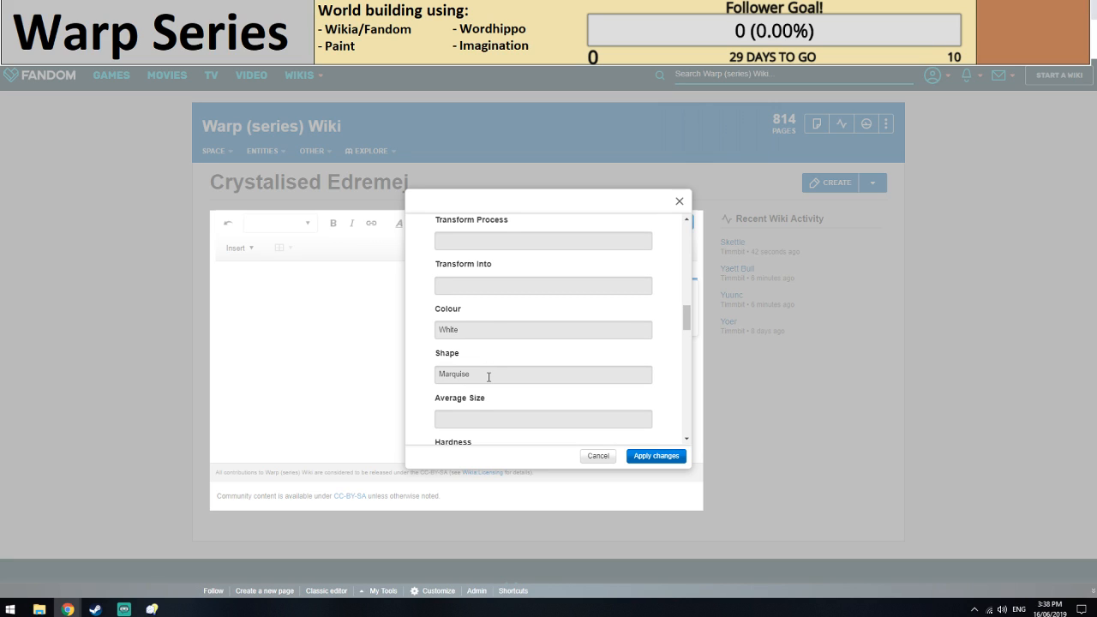
Go to the Melting Point field in the Crystalised Edremej infobox.
scroll(489, 377, "down", 3)
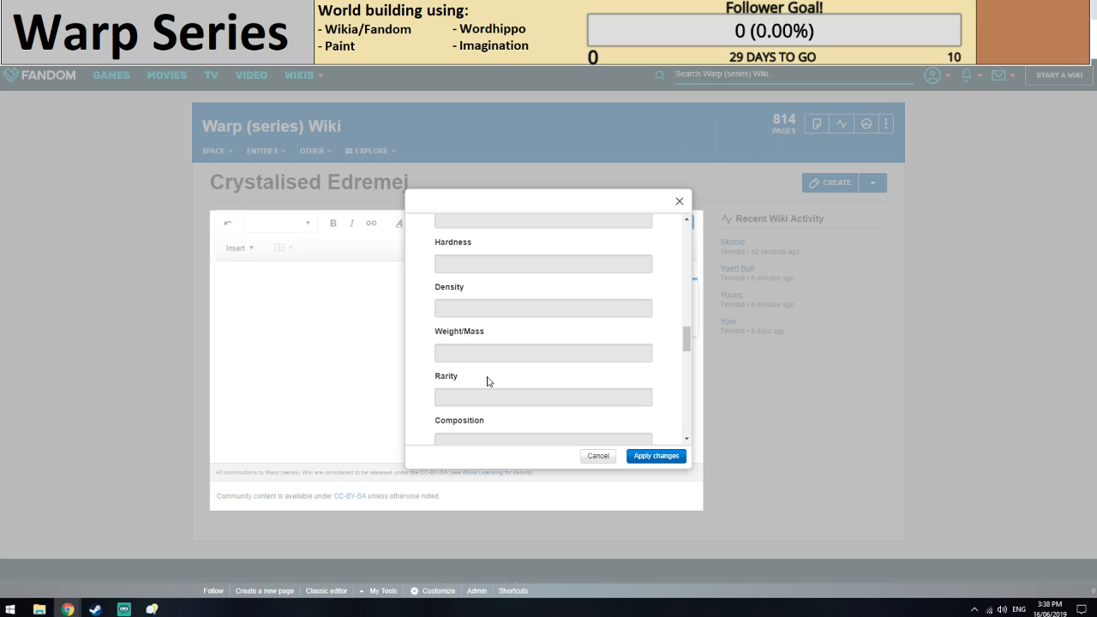
scroll(488, 380, "down", 2)
left_click(489, 375)
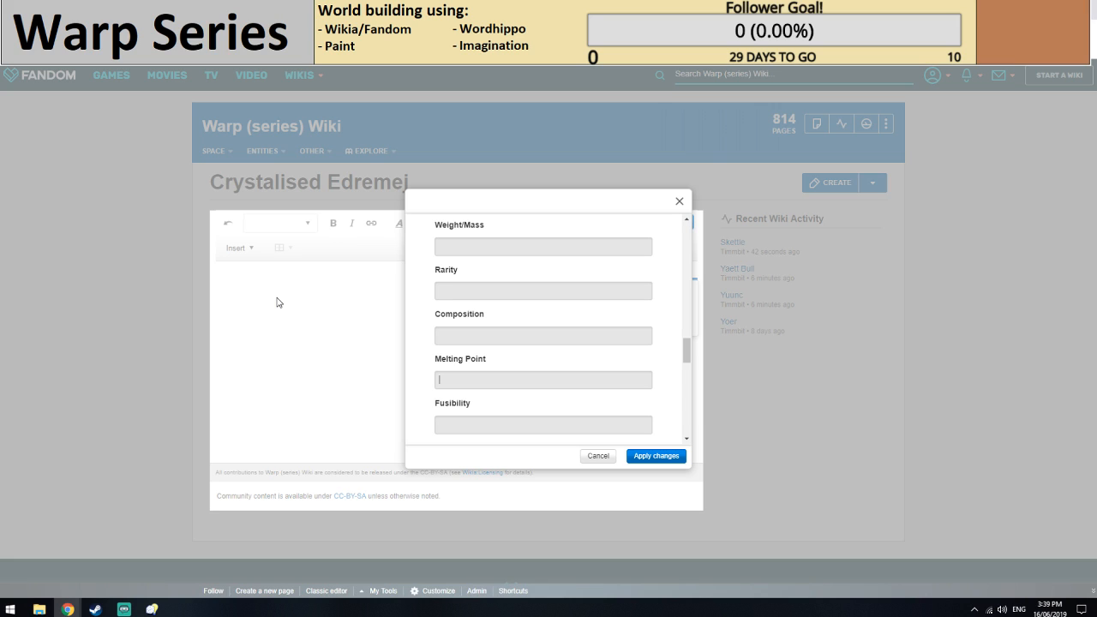
Search Google in a new tab for "crystalised" and look through the results.
key("ctrl+t")
type("crysta")
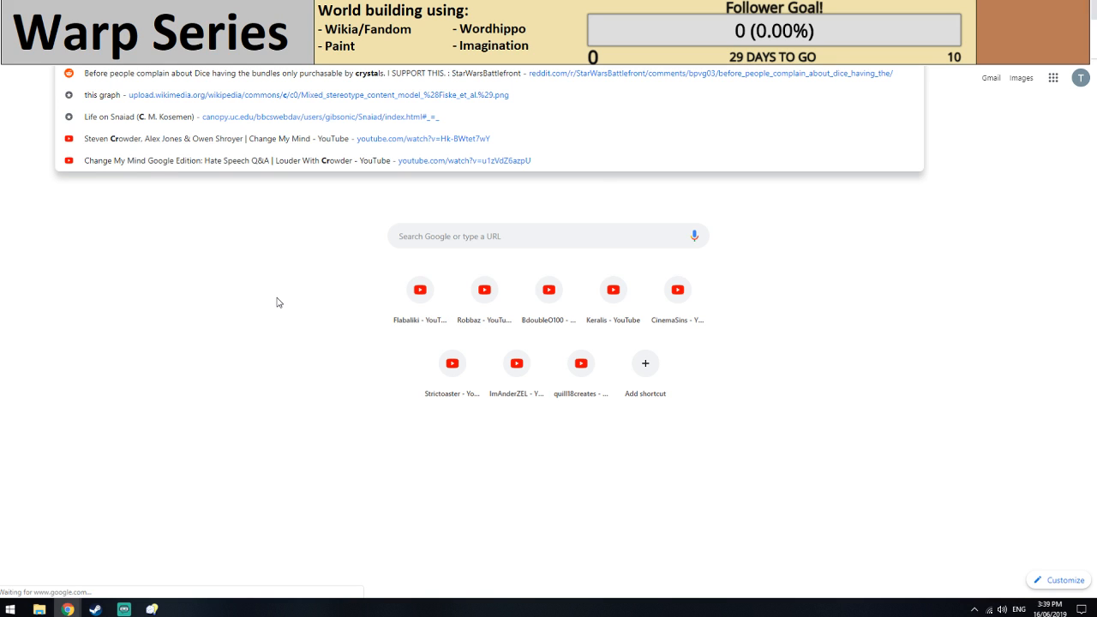
type("lised")
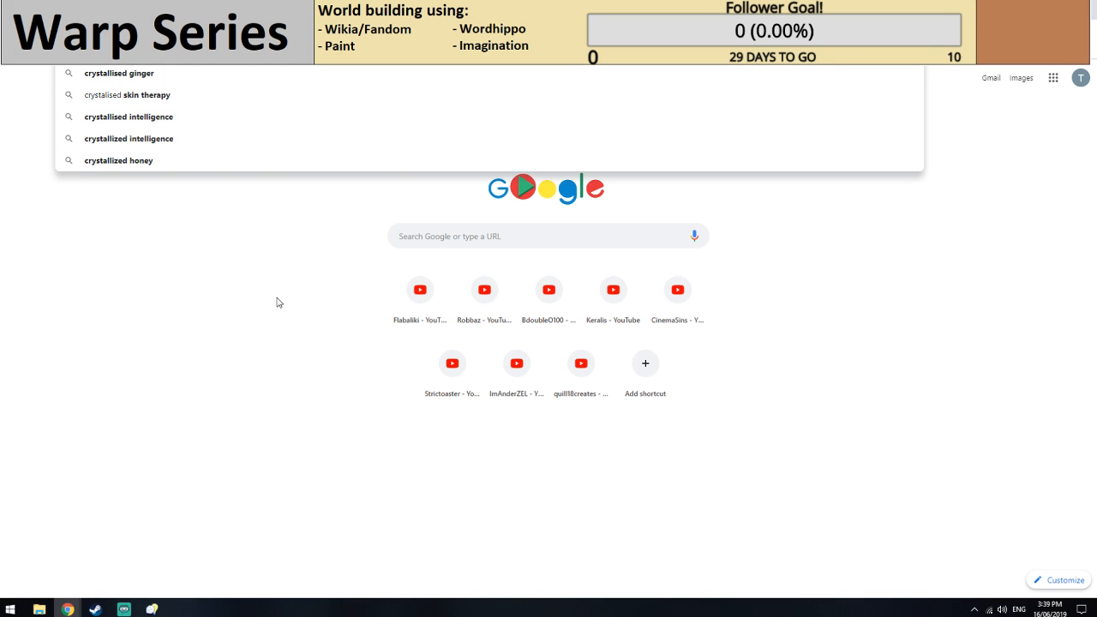
key("Return")
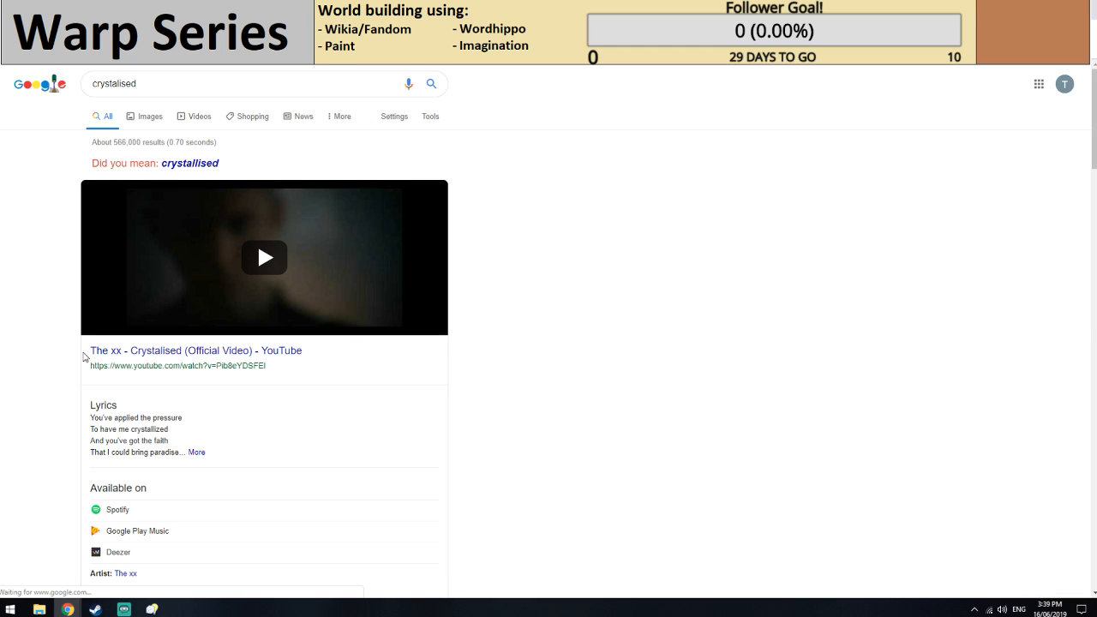
scroll(53, 351, "down", 8)
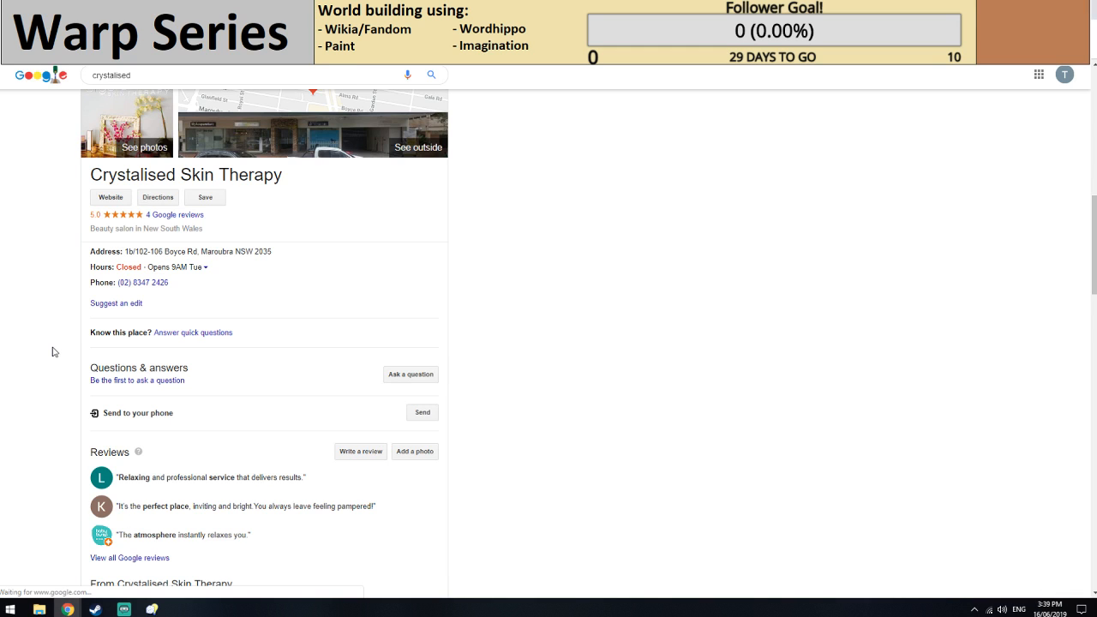
scroll(52, 351, "down", 5)
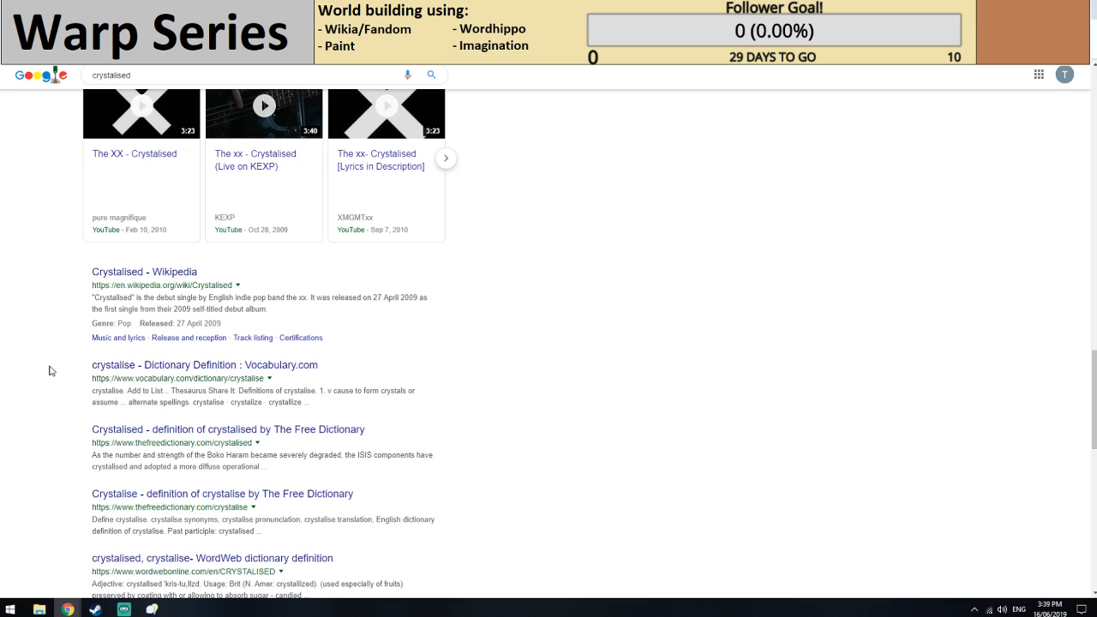
scroll(50, 370, "down", 3)
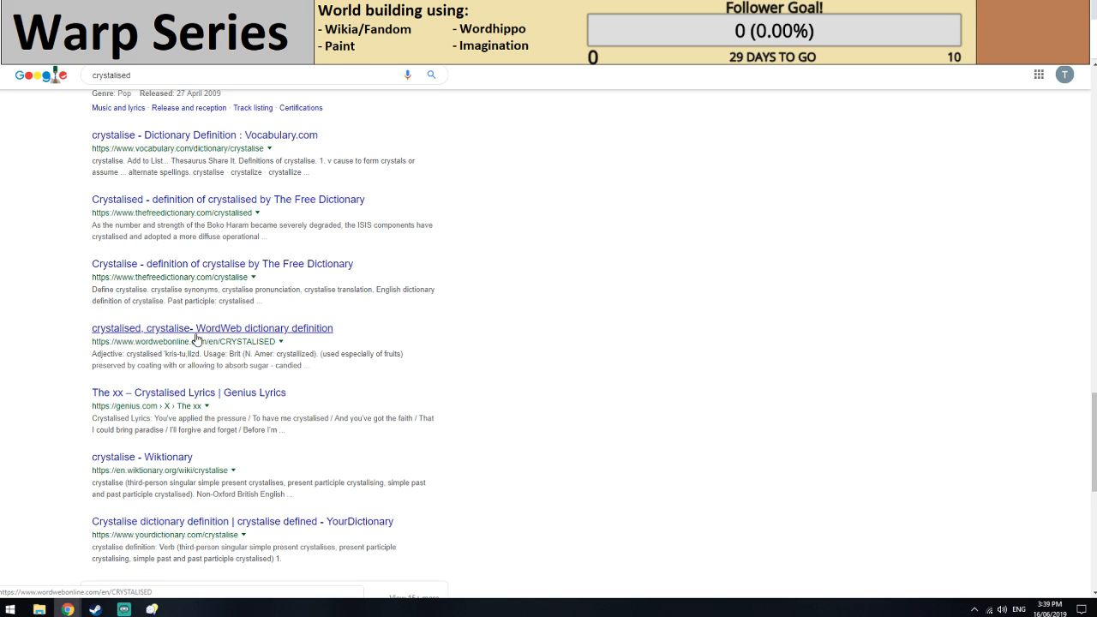
Switch the Google search to the spelling "crystallised" and review its dictionary definition and results.
scroll(196, 338, "up", 15)
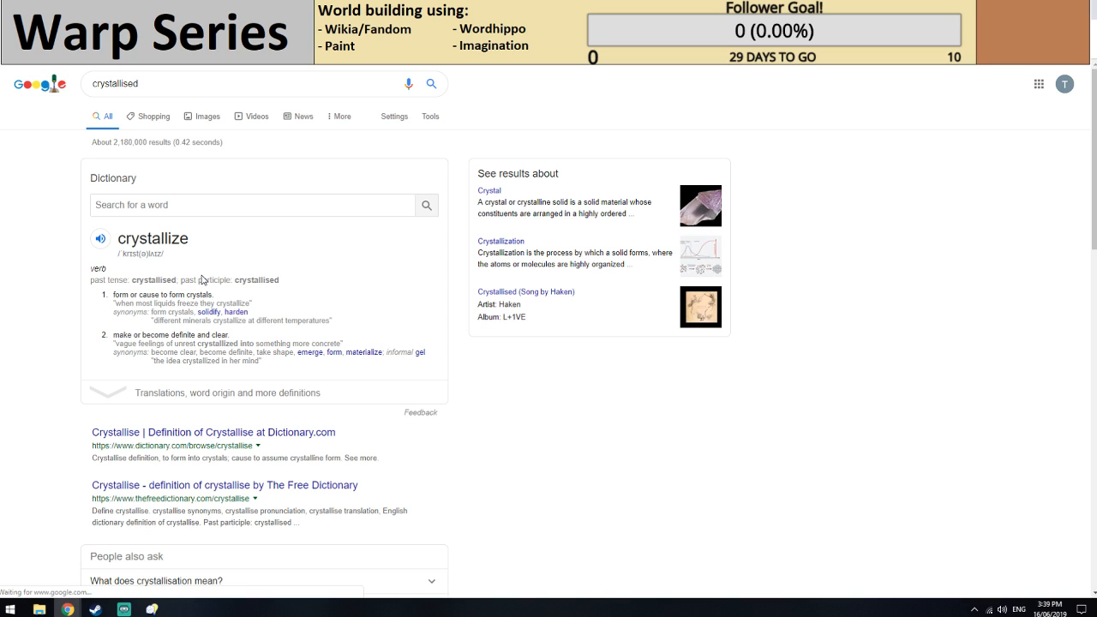
key("ctrl+w")
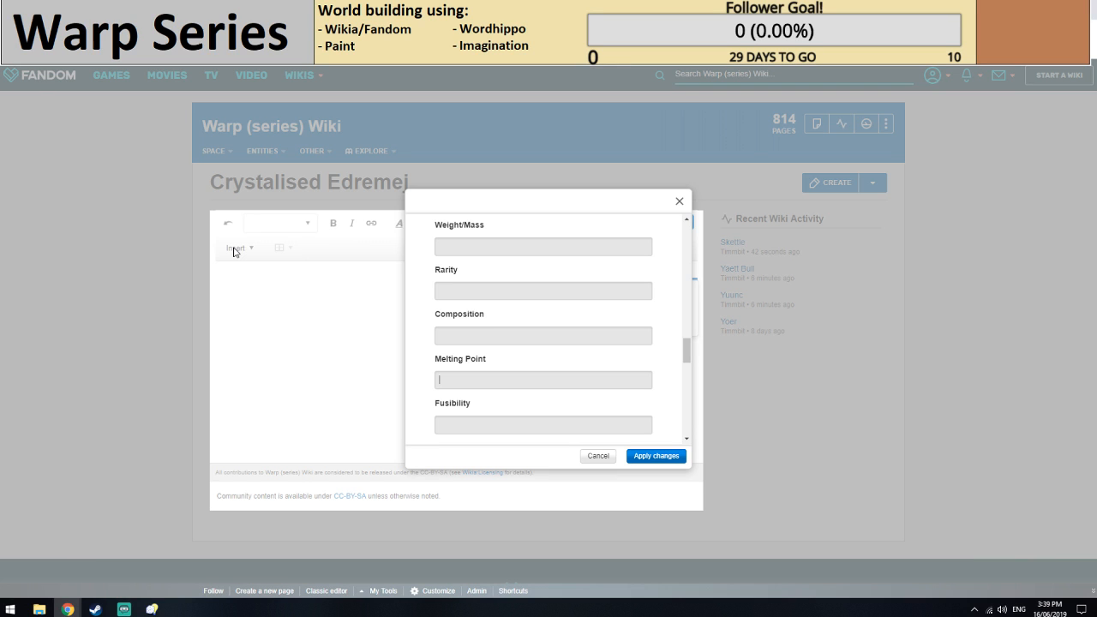
key("ctrl+Tab")
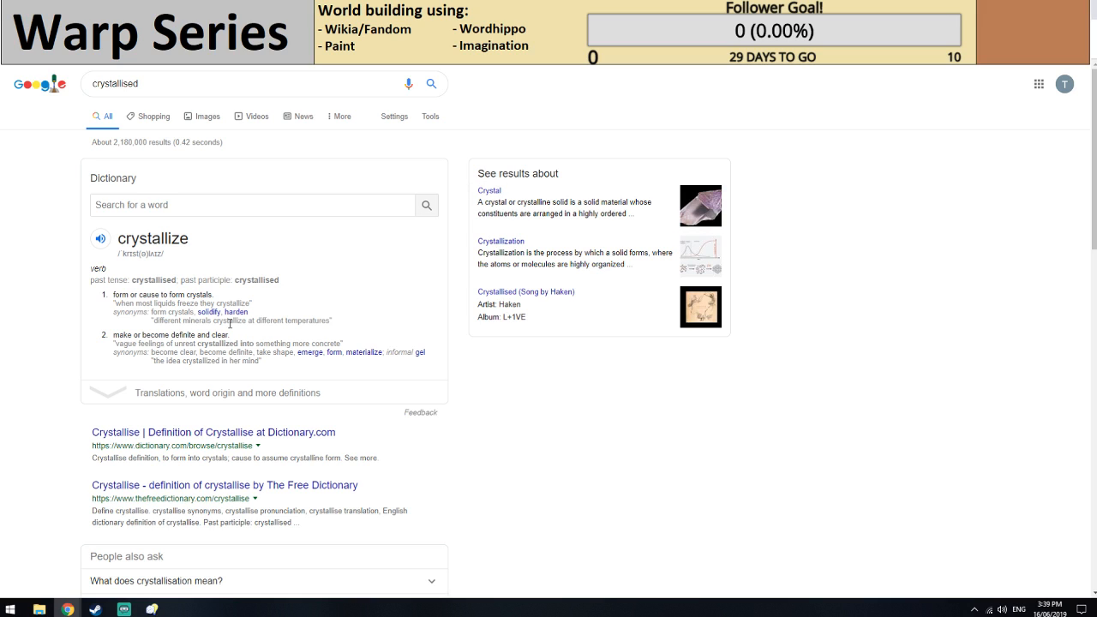
key("XF86AudioRaiseVolume")
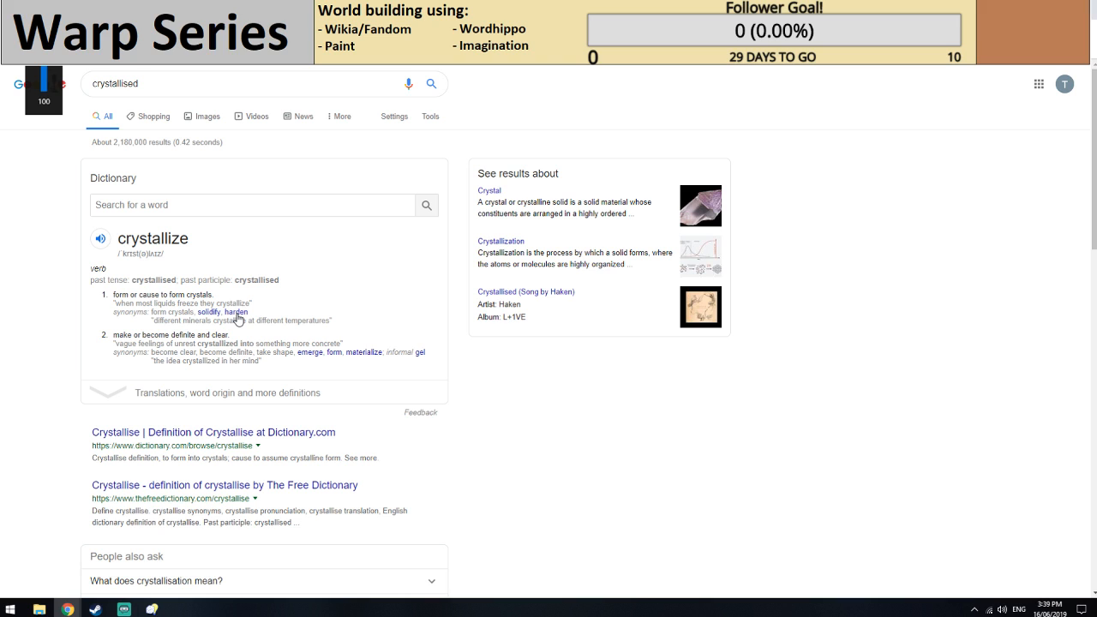
scroll(239, 320, "down", 5)
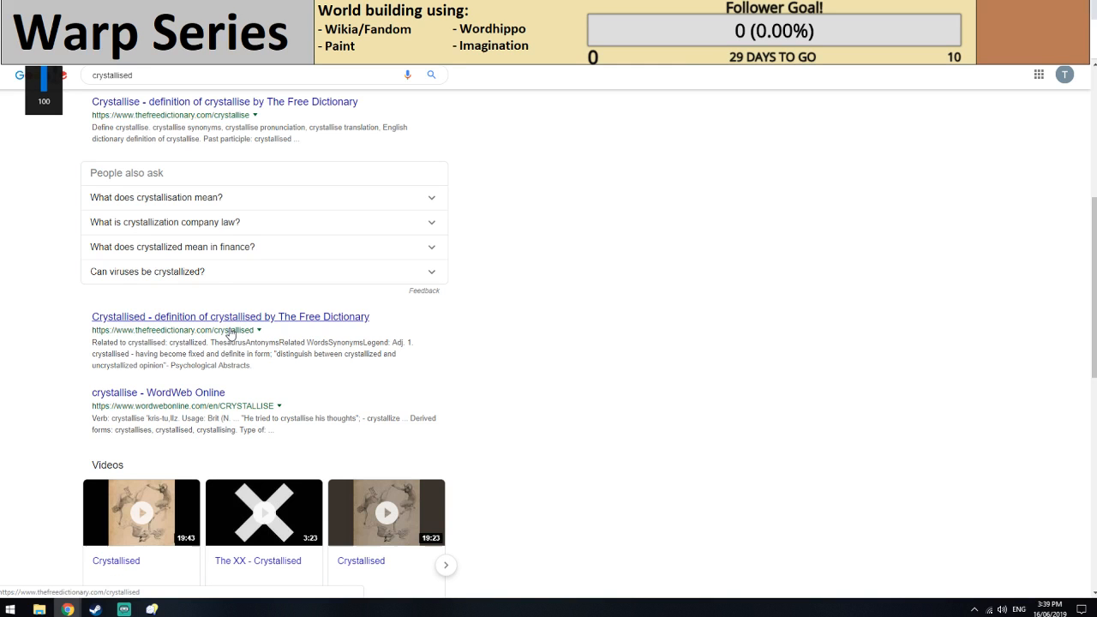
scroll(232, 339, "down", 5)
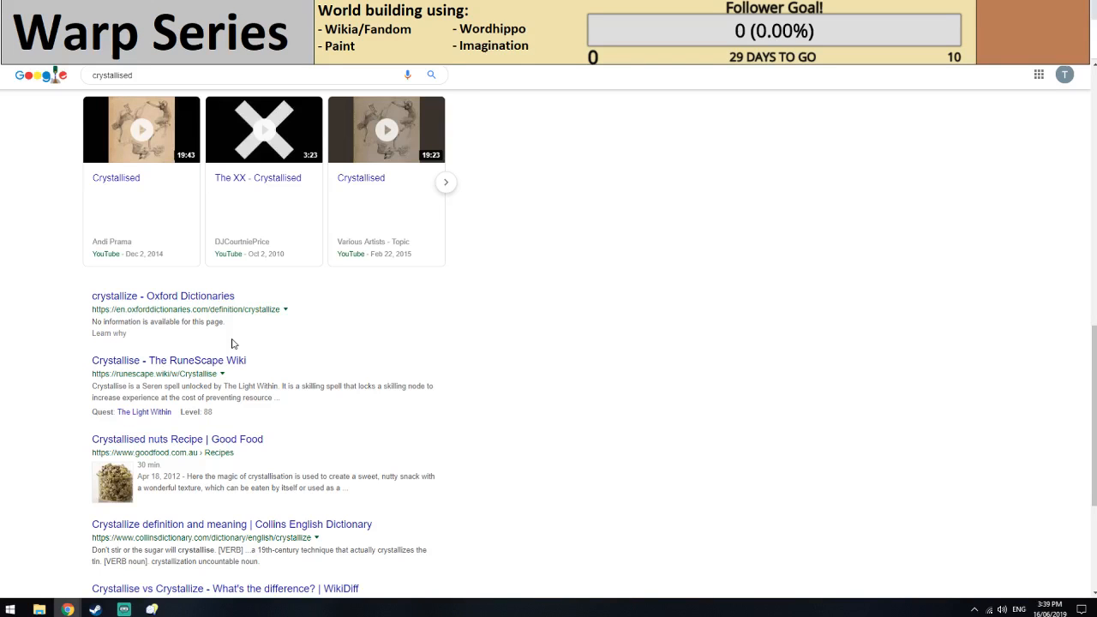
Search Google for "crystallised resource" and open the ARK wiki article on Blue Crystalized Sap.
left_click(154, 78)
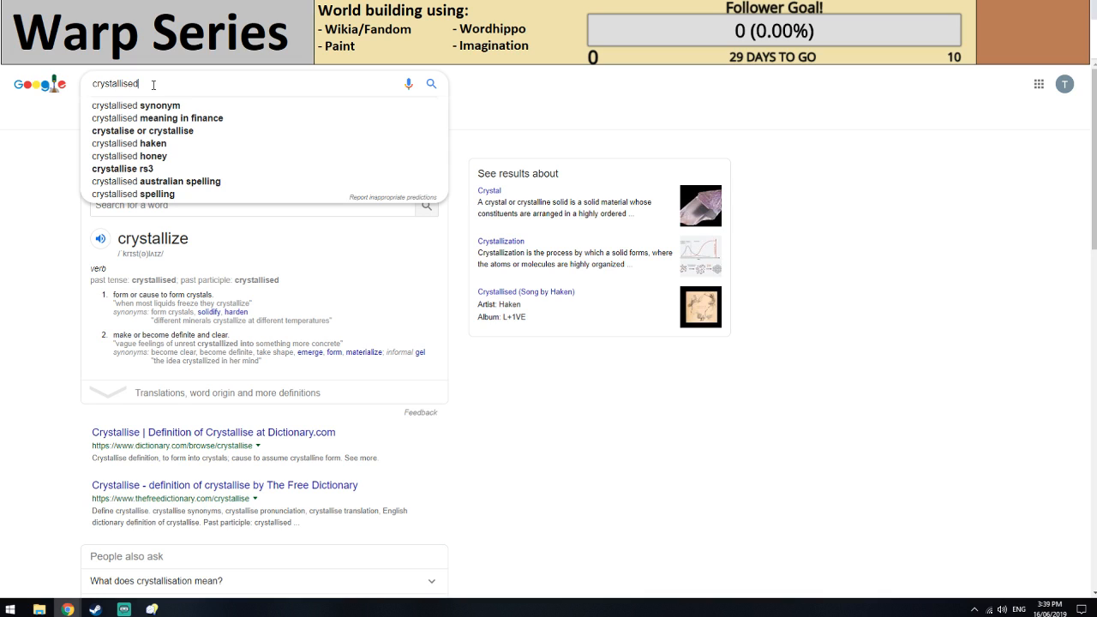
type("re")
type("source")
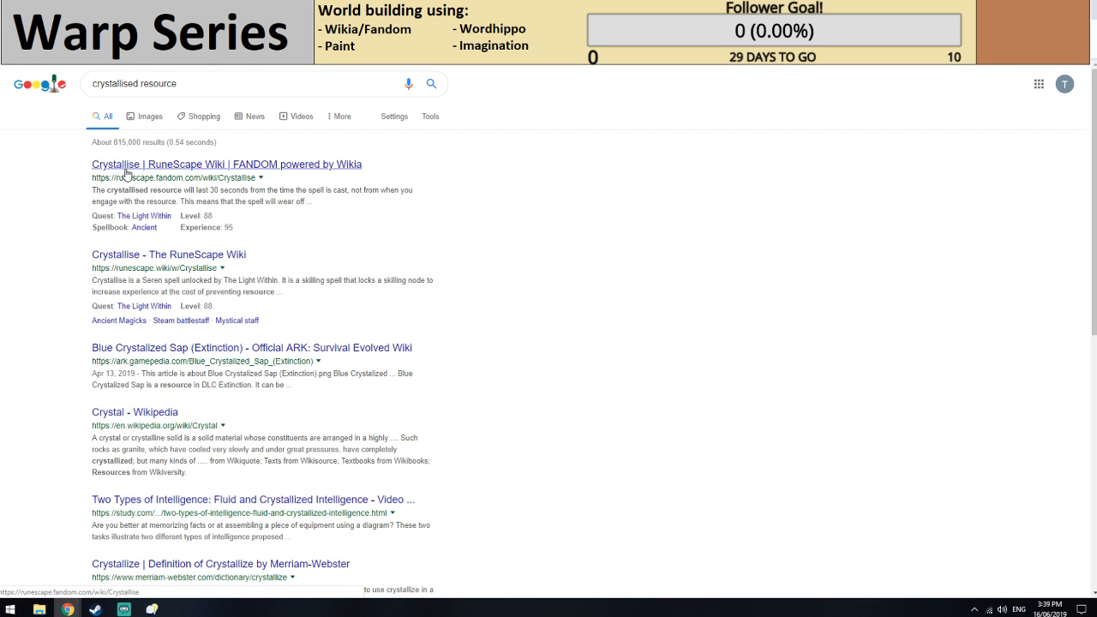
left_click(127, 358)
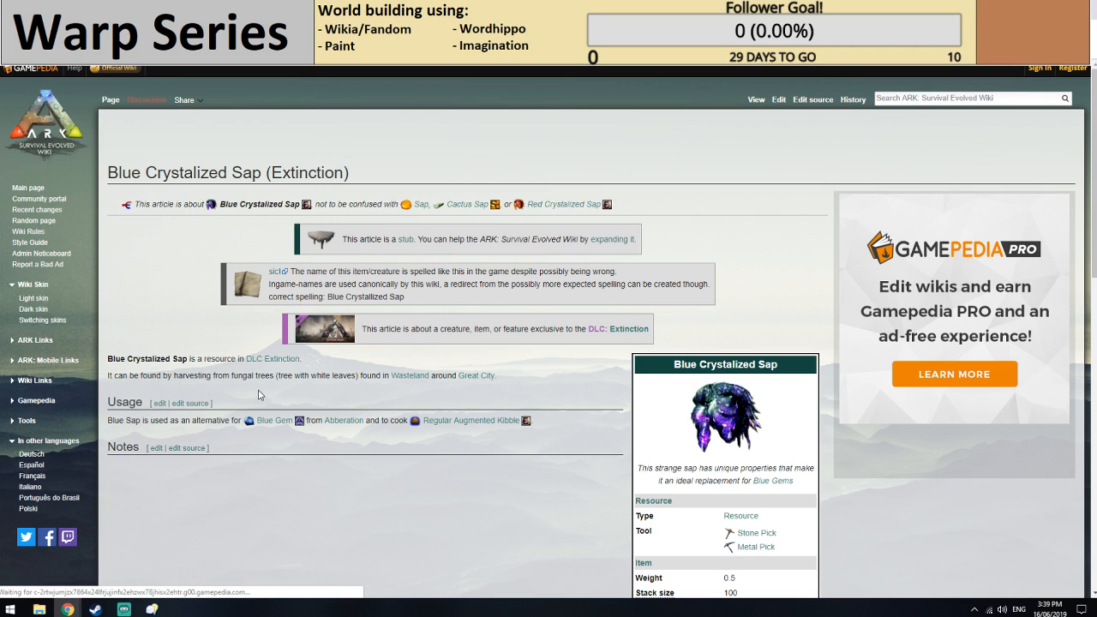
Return to the Crystalised Edremej infobox and set its Melting Point to 5,000 C.
key("ctrl+Tab")
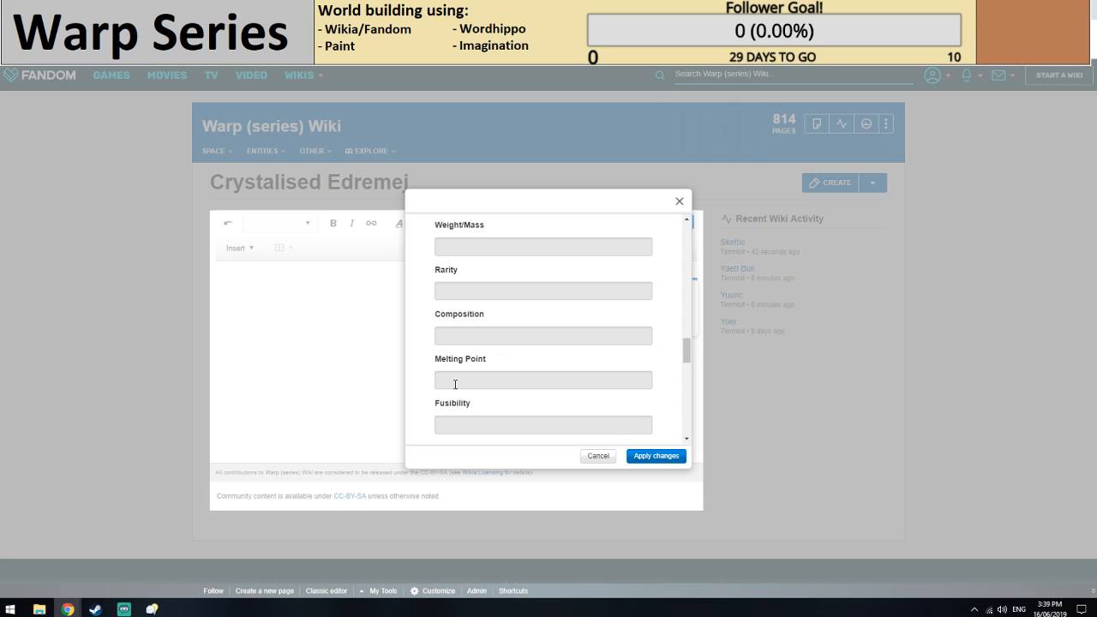
type("5.")
type("000C")
scroll(503, 330, "down", 3)
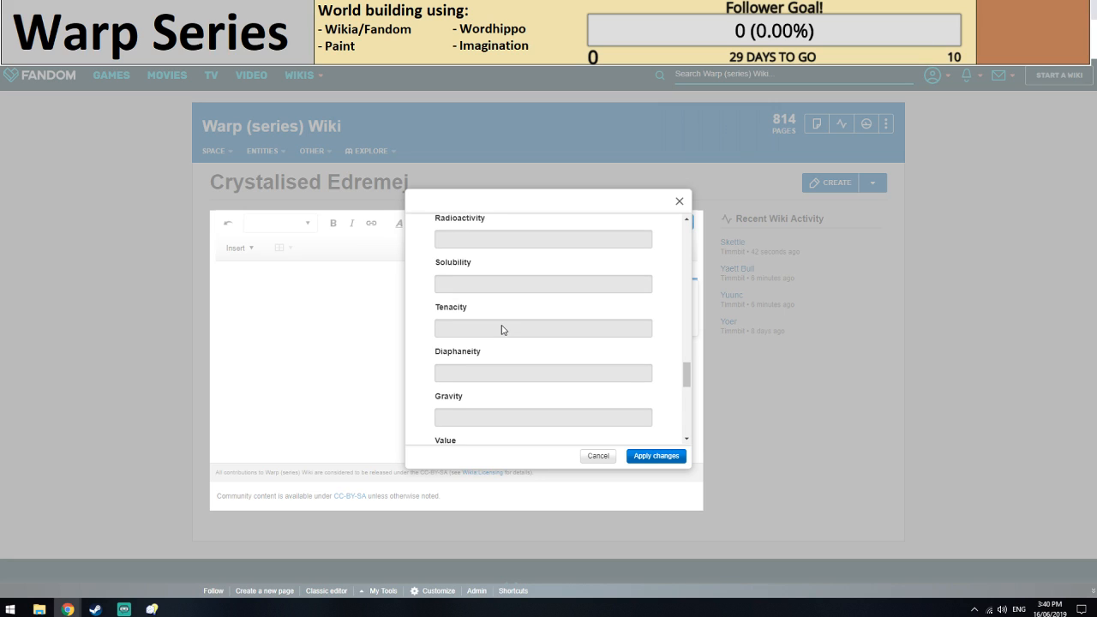
Set the infobox's Use field to UNKNOWN.
scroll(503, 330, "down", 4)
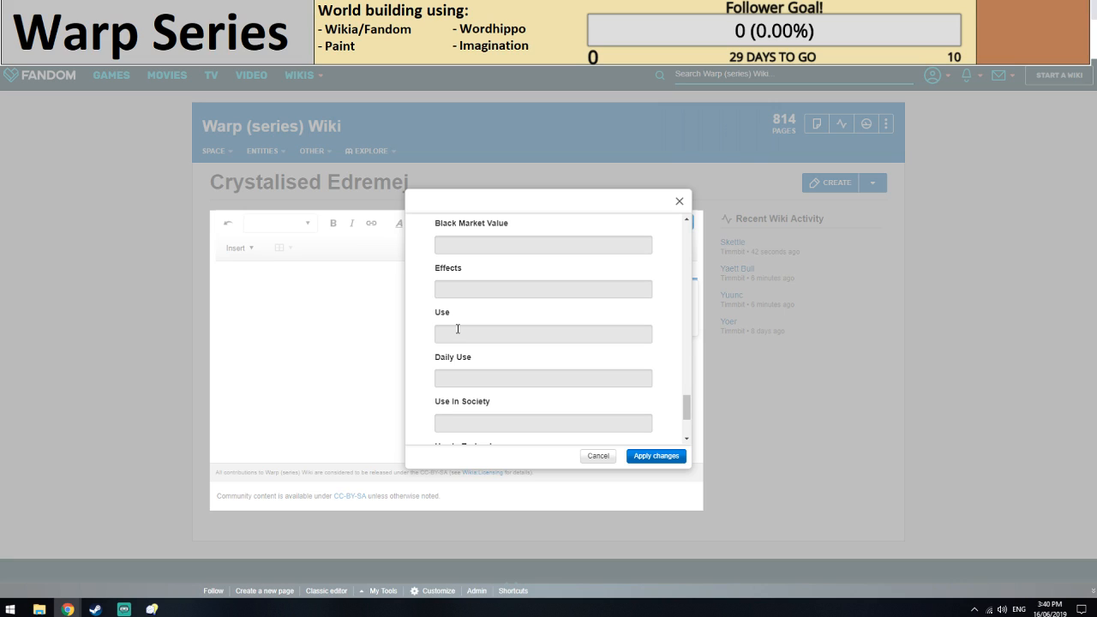
left_click(458, 328)
scroll(460, 266, "down", 1)
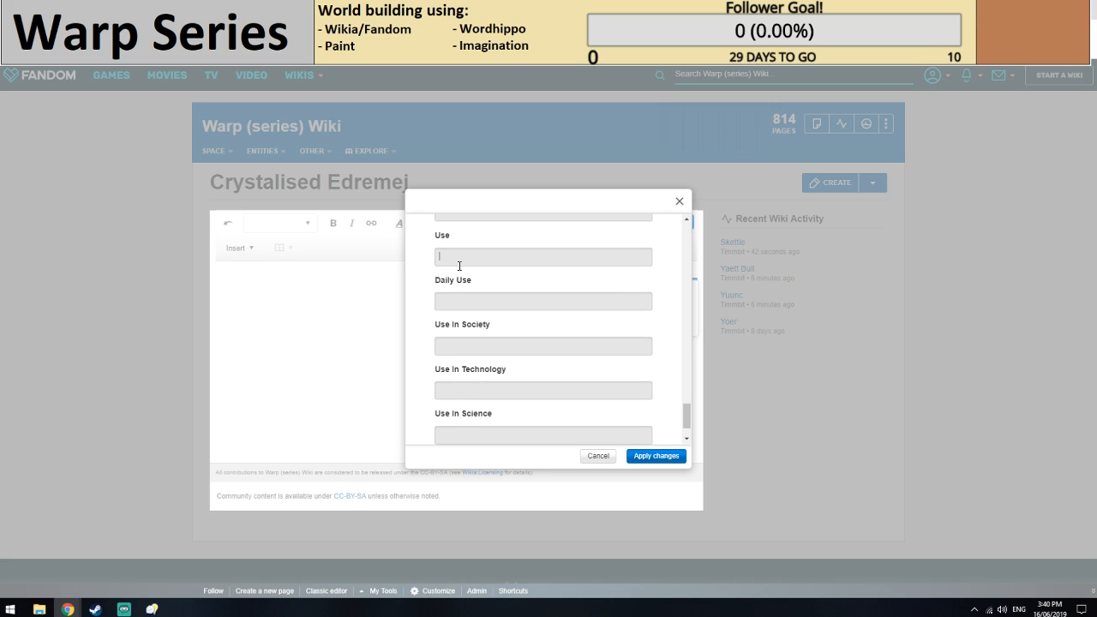
type("UNKNOWN")
scroll(463, 308, "down", 1)
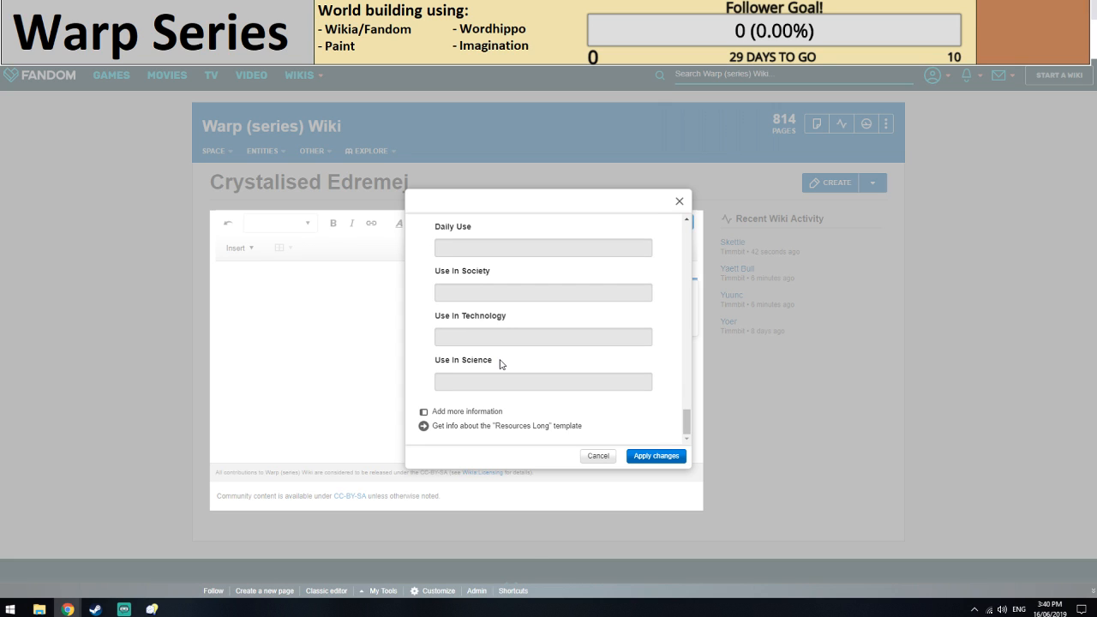
Apply the infobox changes and save the new Crystalised Edremej page.
left_click(657, 456)
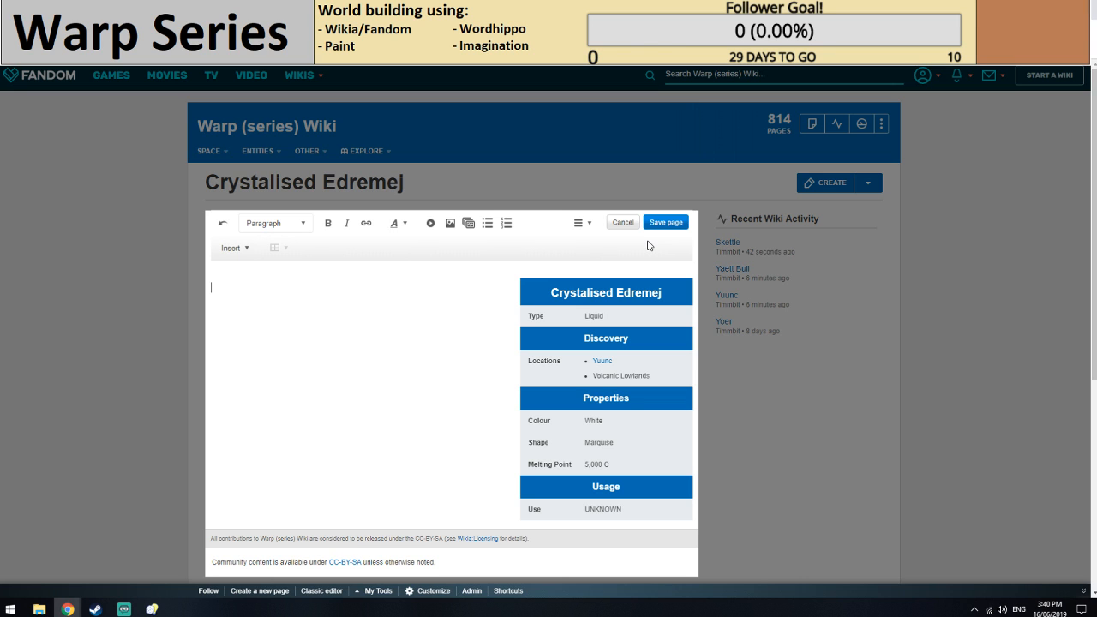
left_click(666, 221)
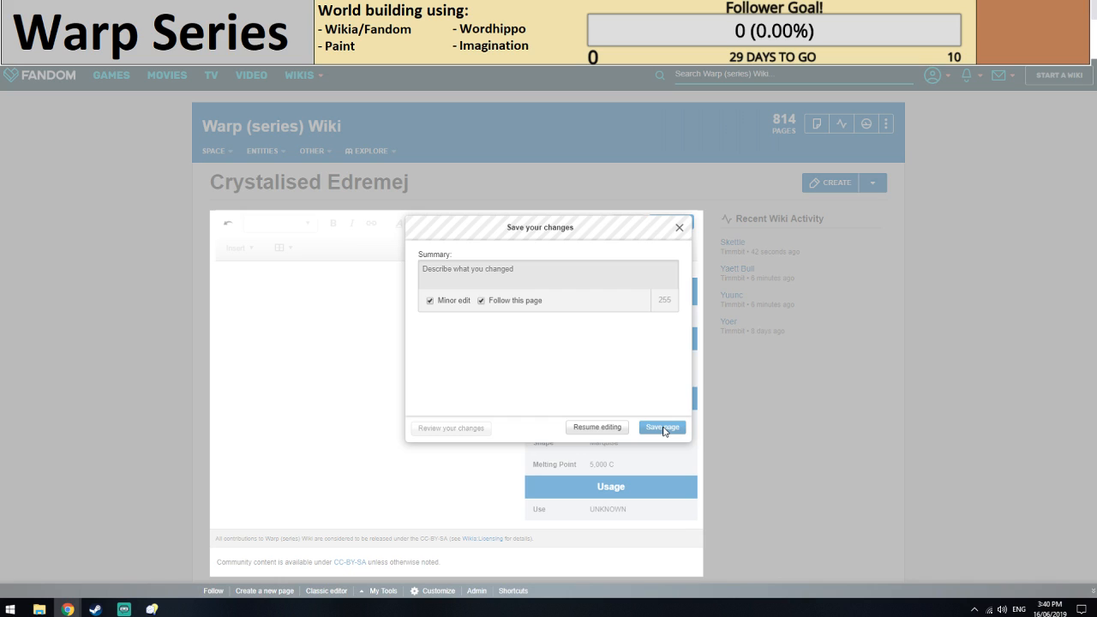
left_click(662, 427)
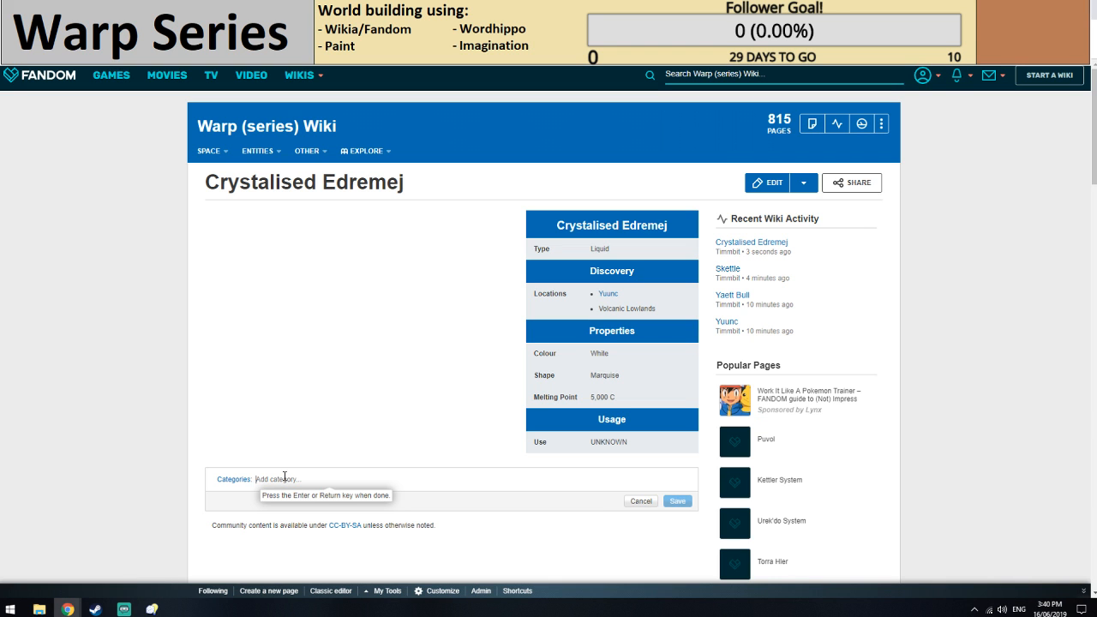
Add the categories Resources and Incomplete to the Crystalised Edremej page and save them.
type("Resources")
key("Return")
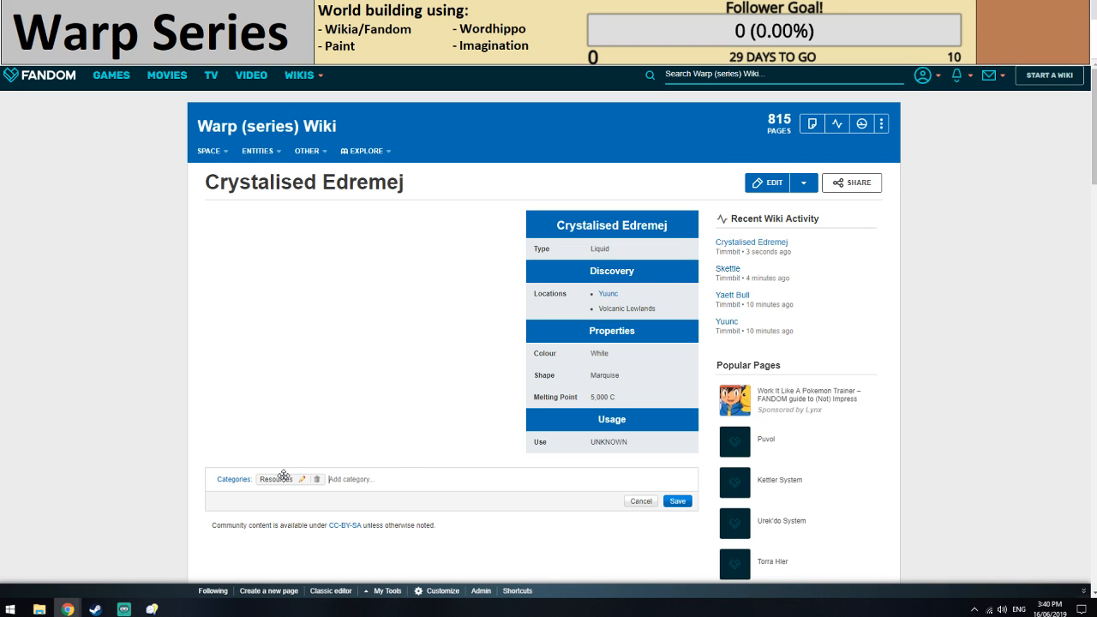
type("Incomplete")
key("Return")
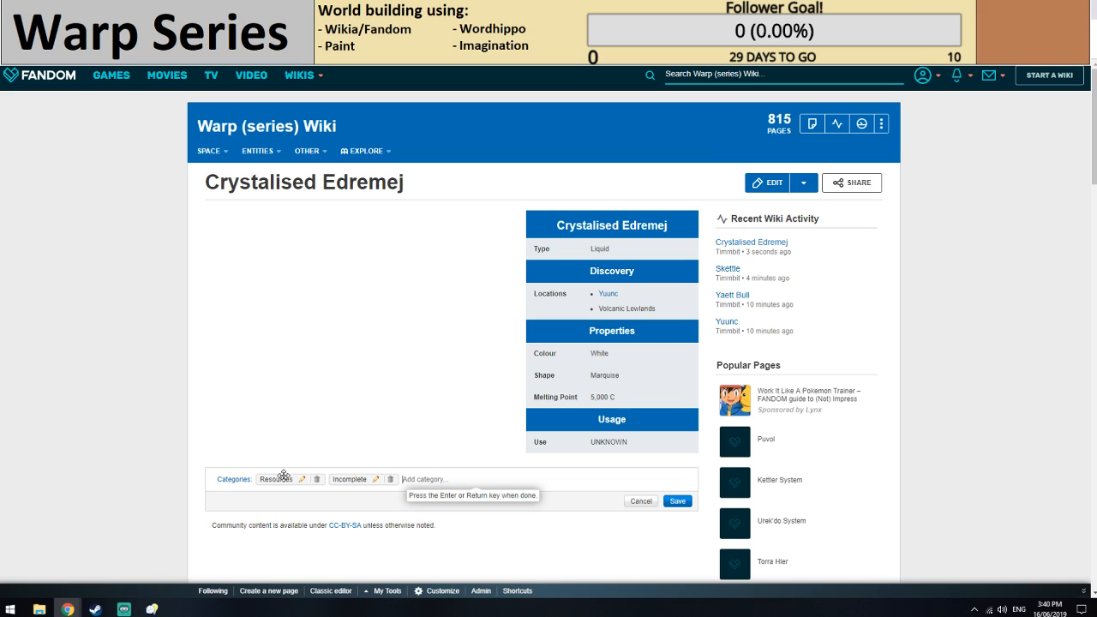
key("Return")
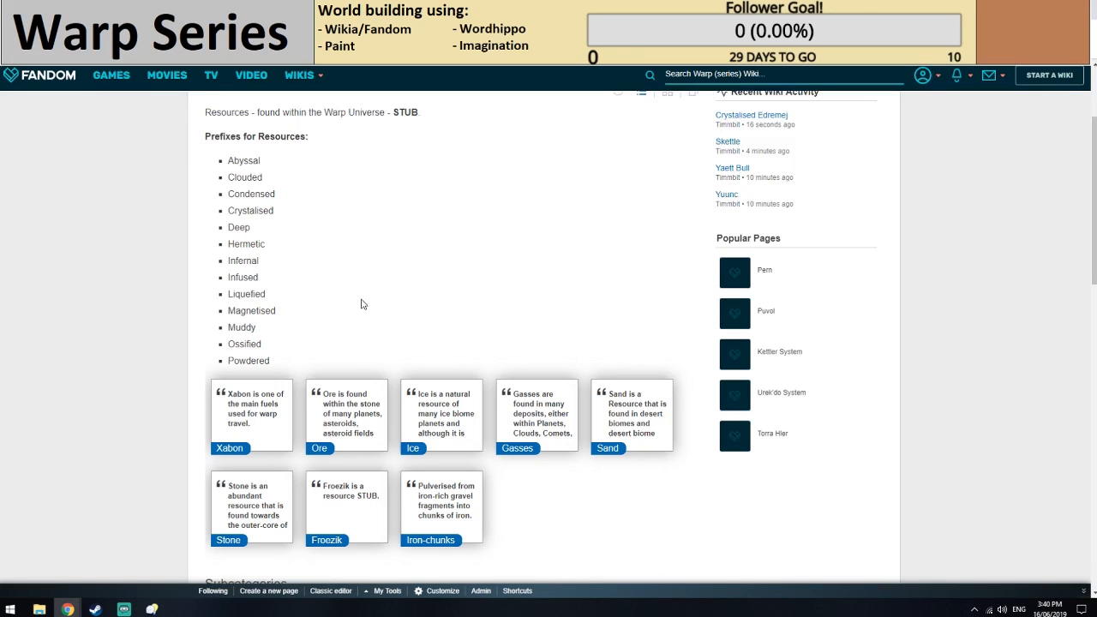
Look through the Resources category's prefix list and member pages.
scroll(361, 304, "down", 5)
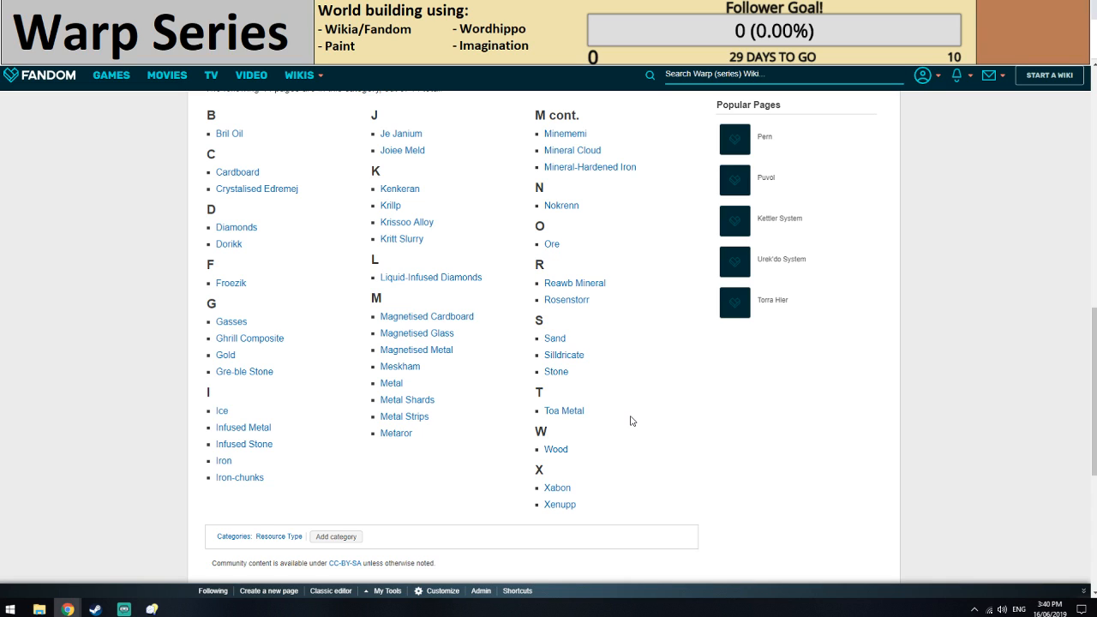
scroll(260, 292, "up", 1)
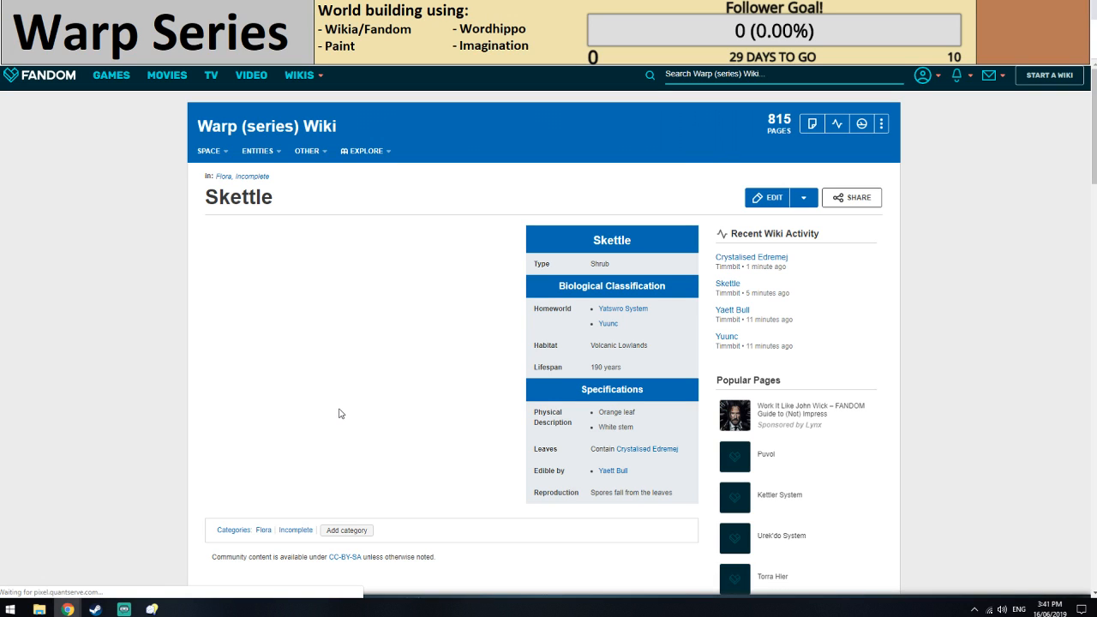
Review the open planet and Yaett Bull articles for species still missing a page.
left_click(291, 9)
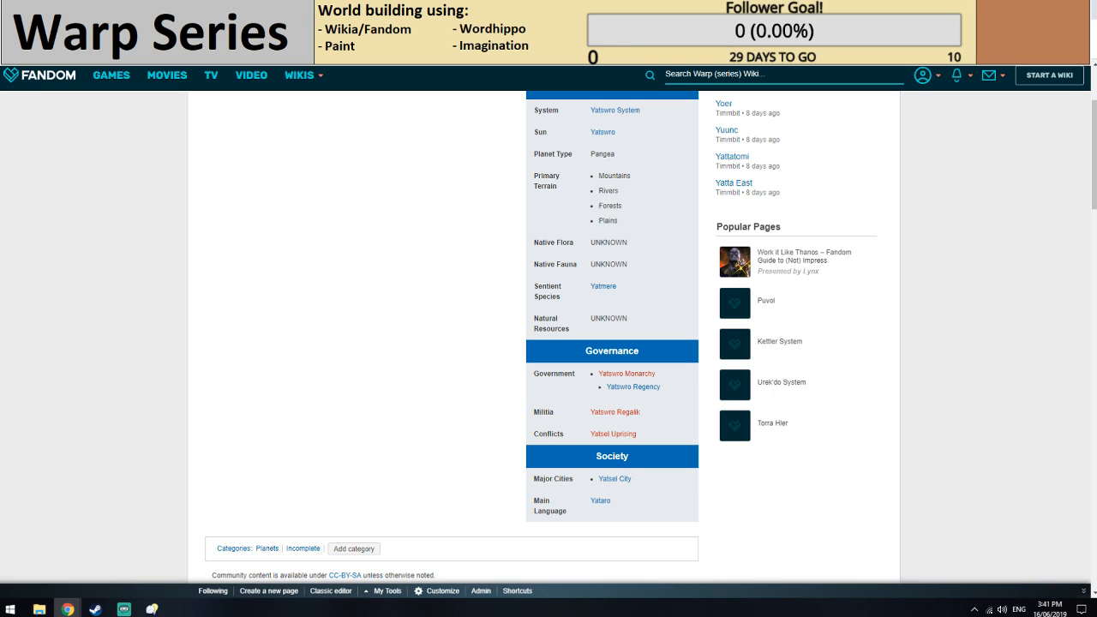
left_click(334, 9)
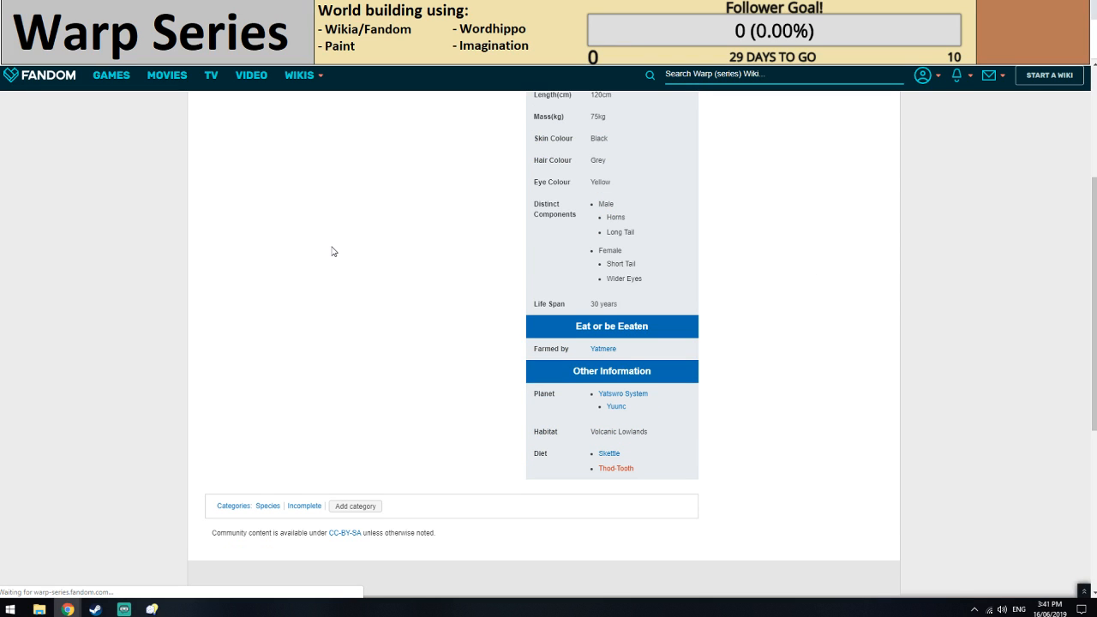
left_click(603, 470)
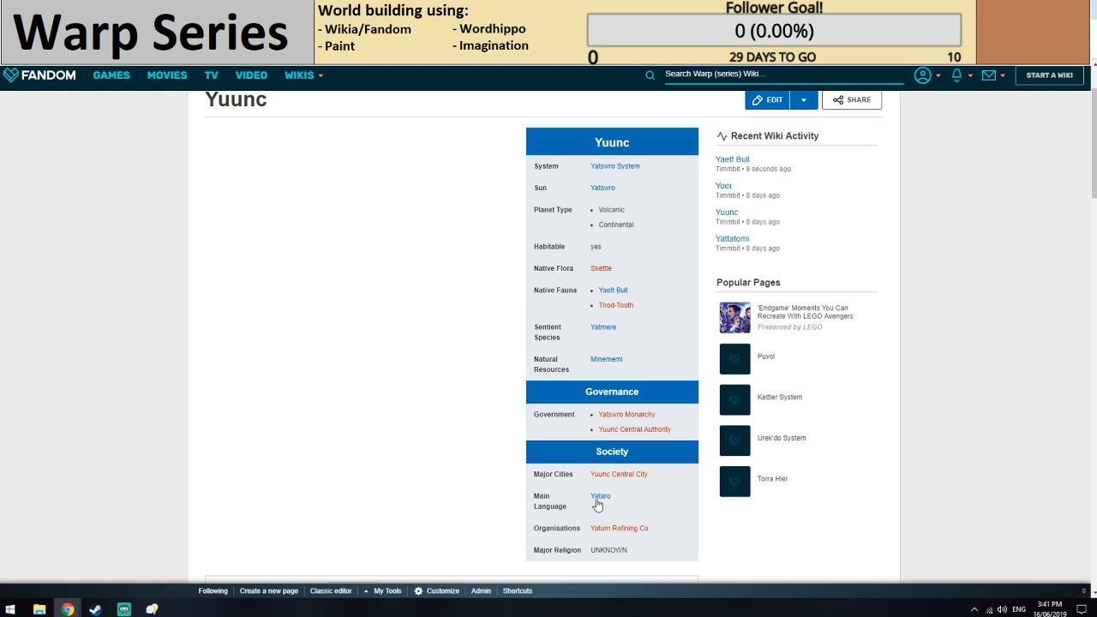
Insert a Species infobox into the new Thod-Tooth article.
left_click(607, 292)
scroll(417, 341, "up", 1)
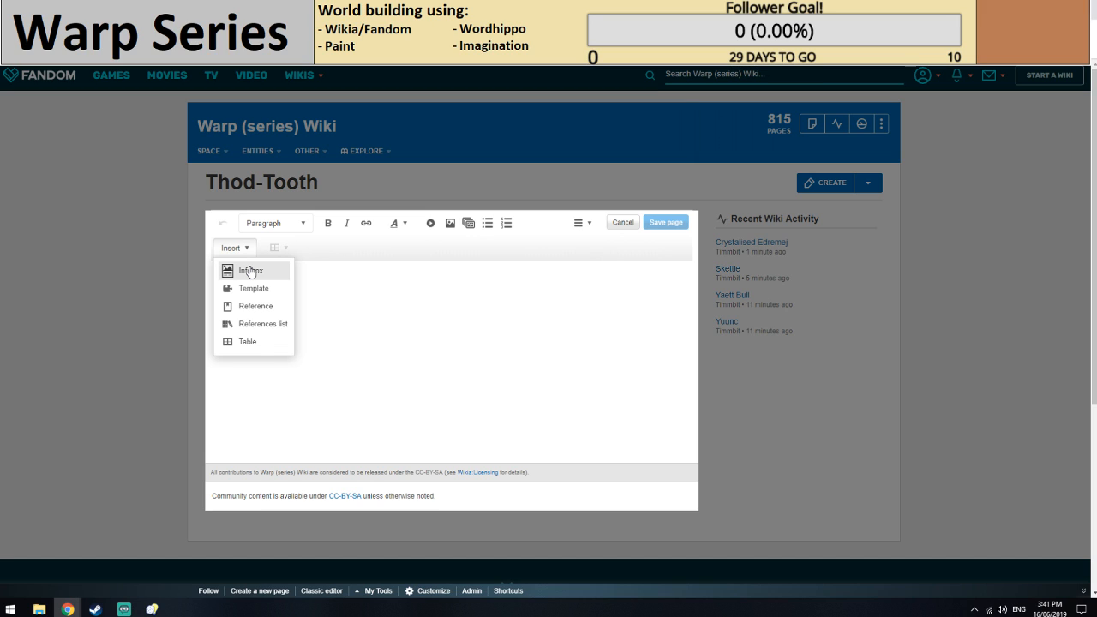
left_click(250, 271)
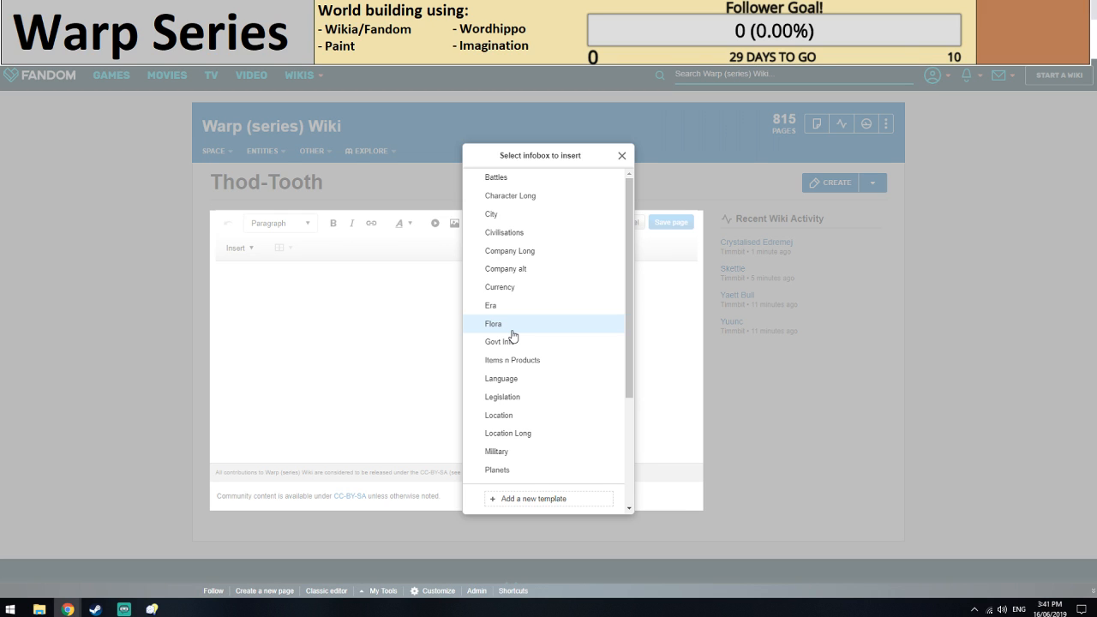
scroll(513, 335, "down", 2)
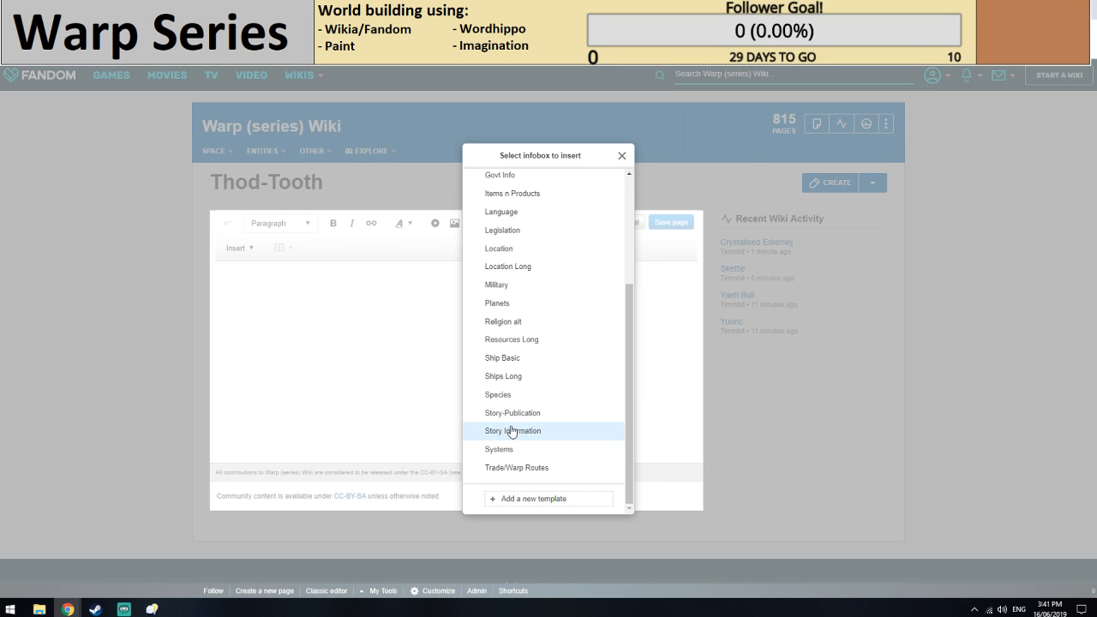
left_click(501, 394)
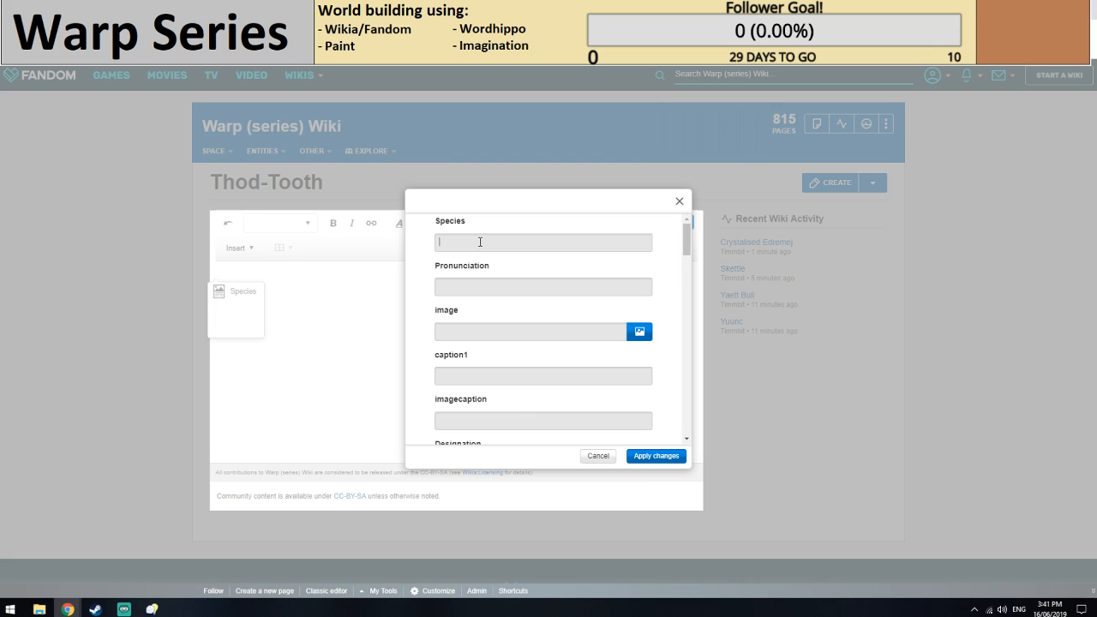
Enter [[Thod-Tooth]] as the infobox's species name.
type("[[Thod-Tooth]]")
key("XF86AudioRaiseVolume")
Set both the height and the width of the Thod-Tooth to 20cm.
scroll(496, 339, "down", 1)
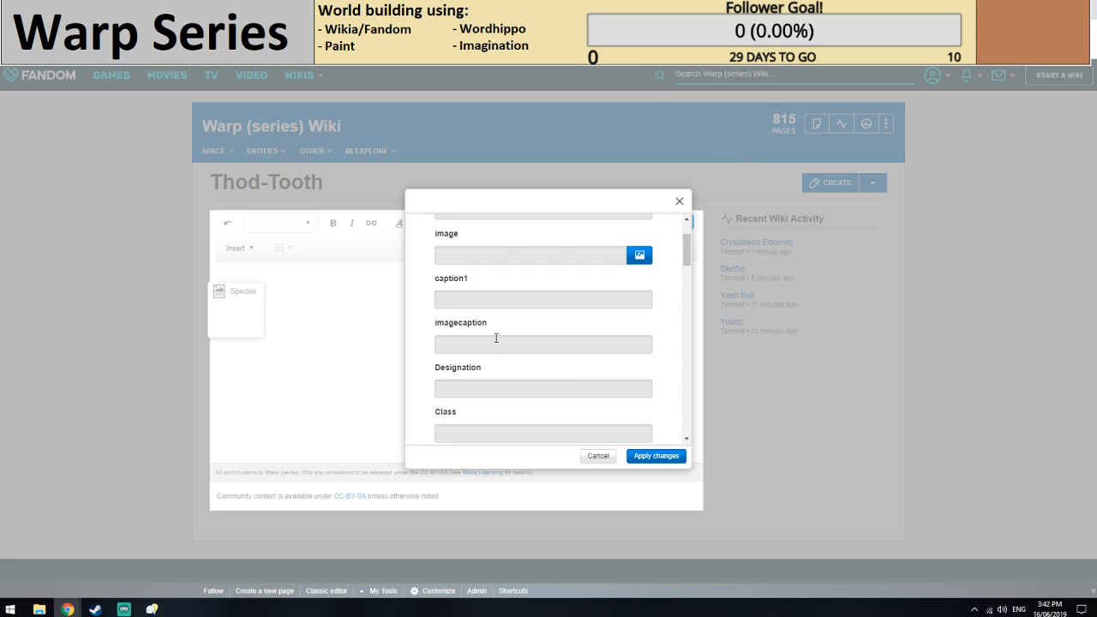
scroll(497, 338, "down", 2)
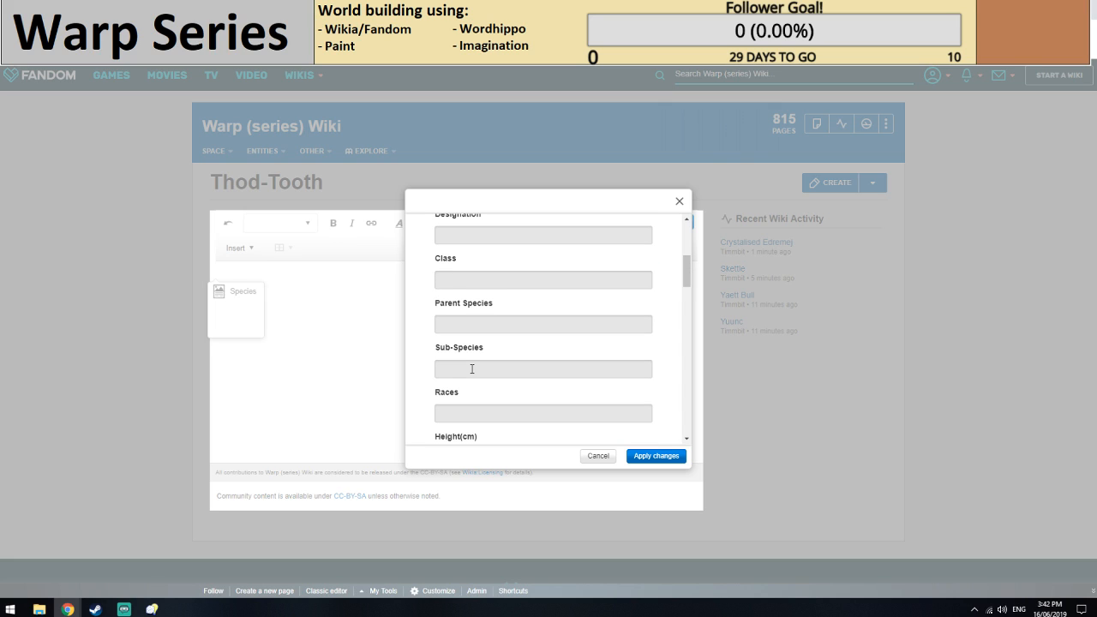
scroll(471, 368, "down", 2)
left_click(464, 307)
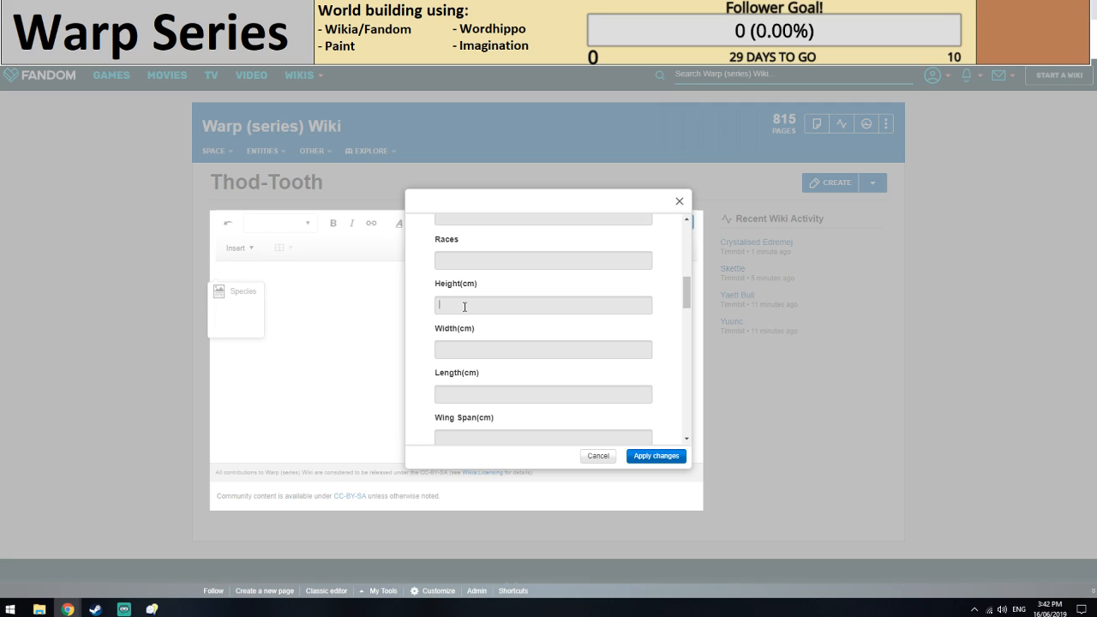
type("20cm")
scroll(464, 306, "down", 1)
left_click(465, 307)
type("20cm")
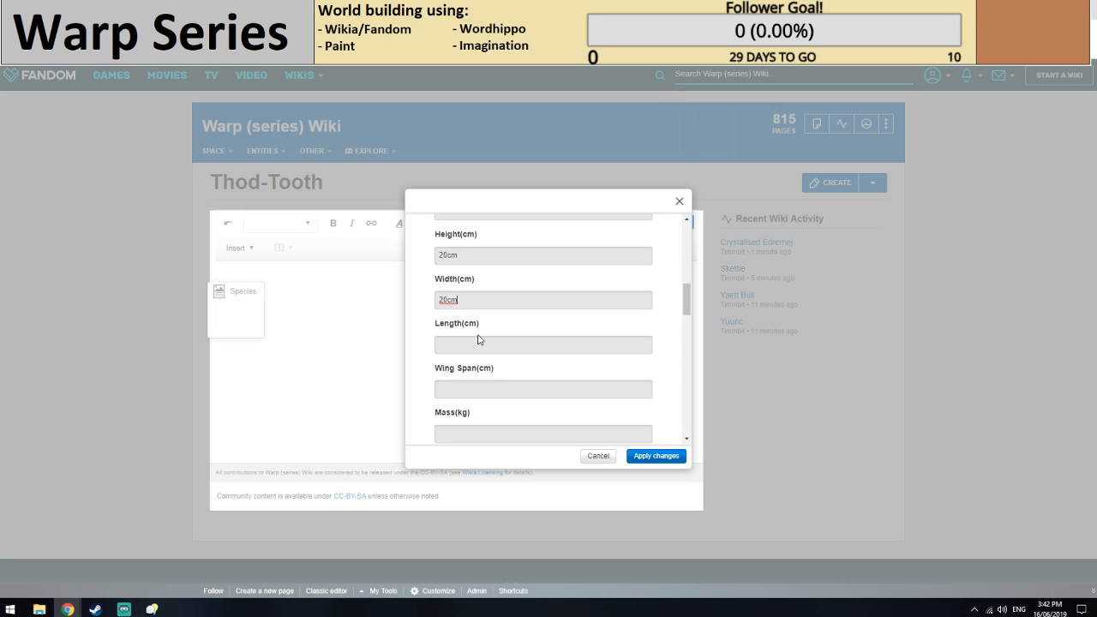
Set the Thod-Tooth's length to 50cm and its mass to 90kg.
scroll(478, 339, "down", 1)
left_click(477, 319)
type("50cm")
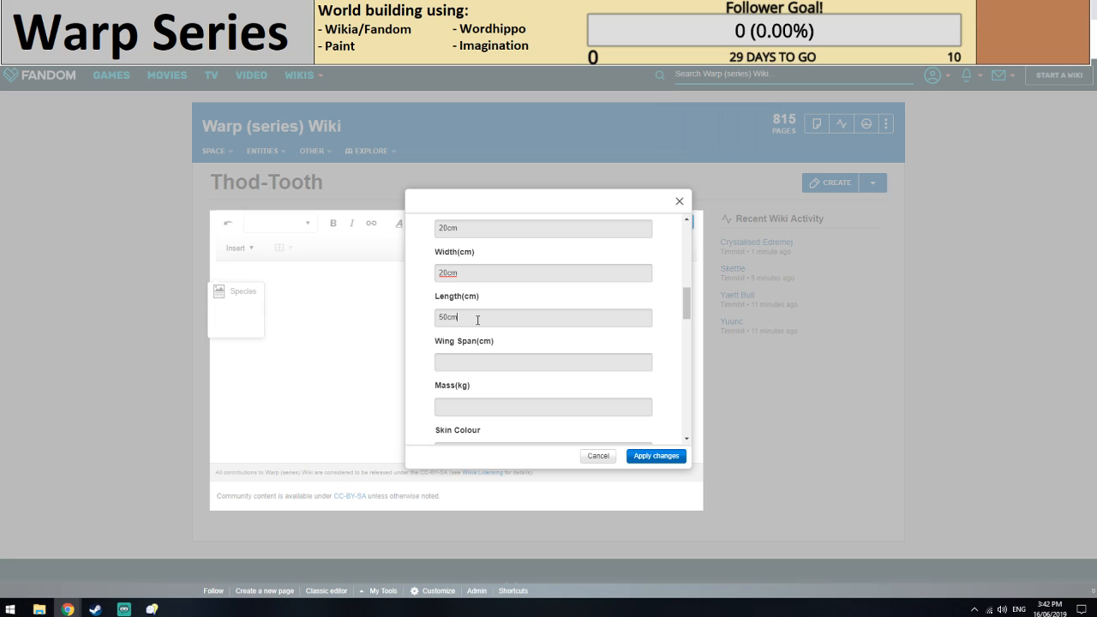
scroll(472, 325, "down", 2)
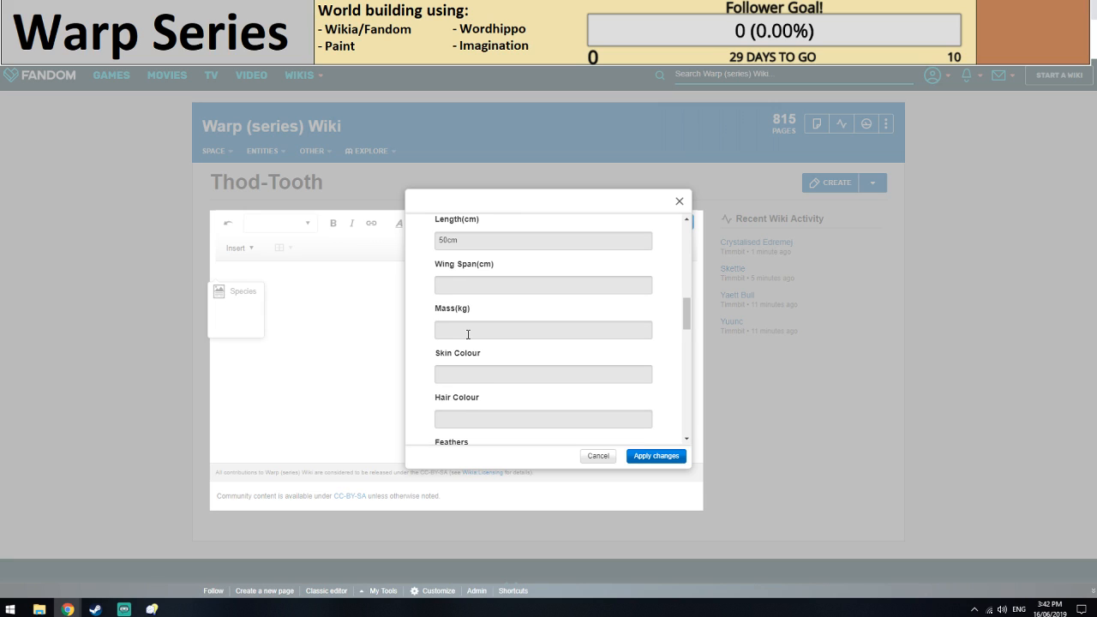
left_click(468, 334)
type("90kg")
Set the Thod-Tooth's skin colour to Dark-Grey.
scroll(456, 327, "down", 2)
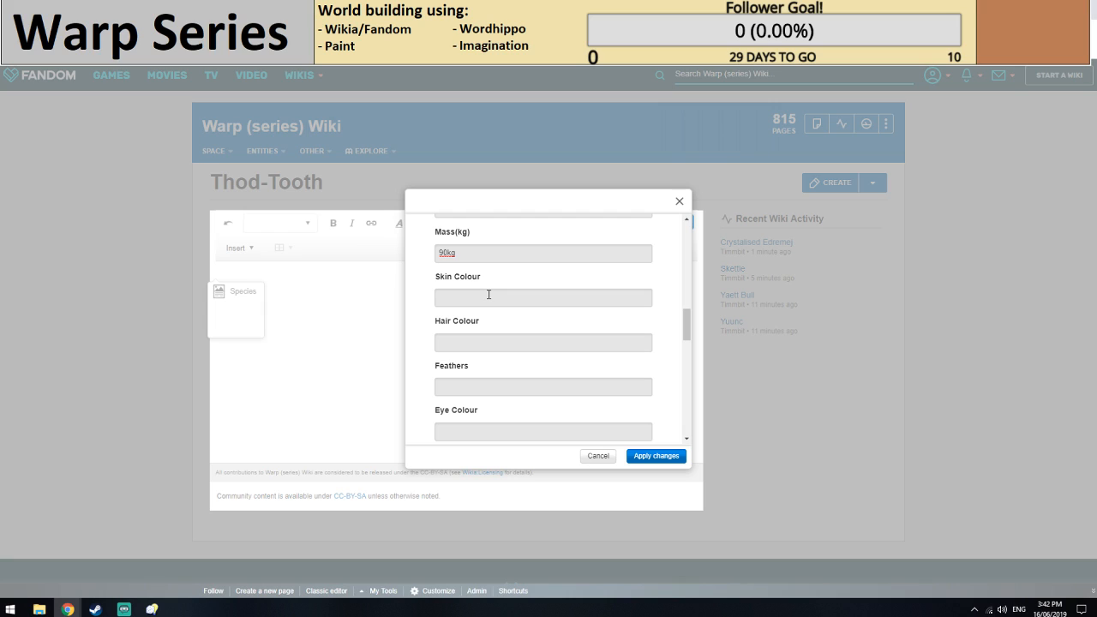
left_click(489, 295)
type("Dark-Grey")
key("alt+Tab")
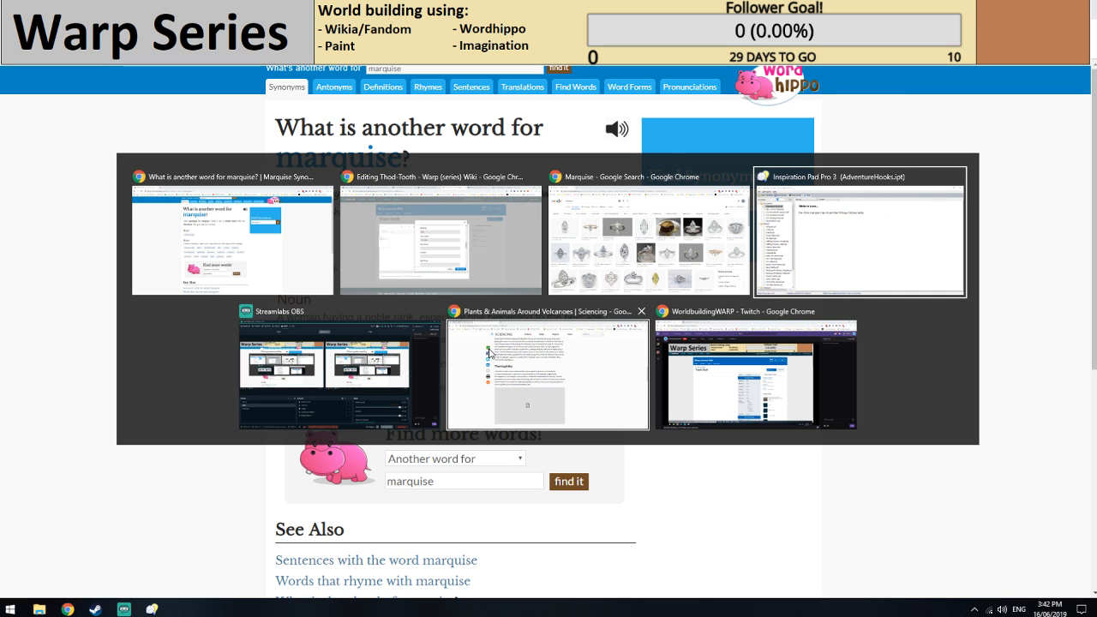
key("alt+Tab")
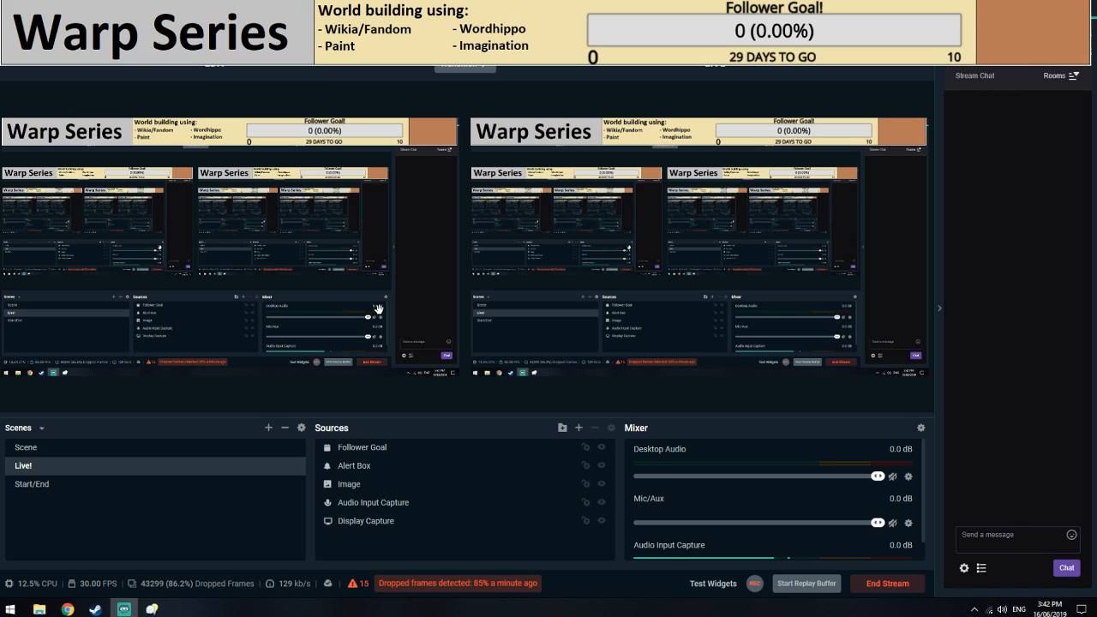
key("alt+Tab")
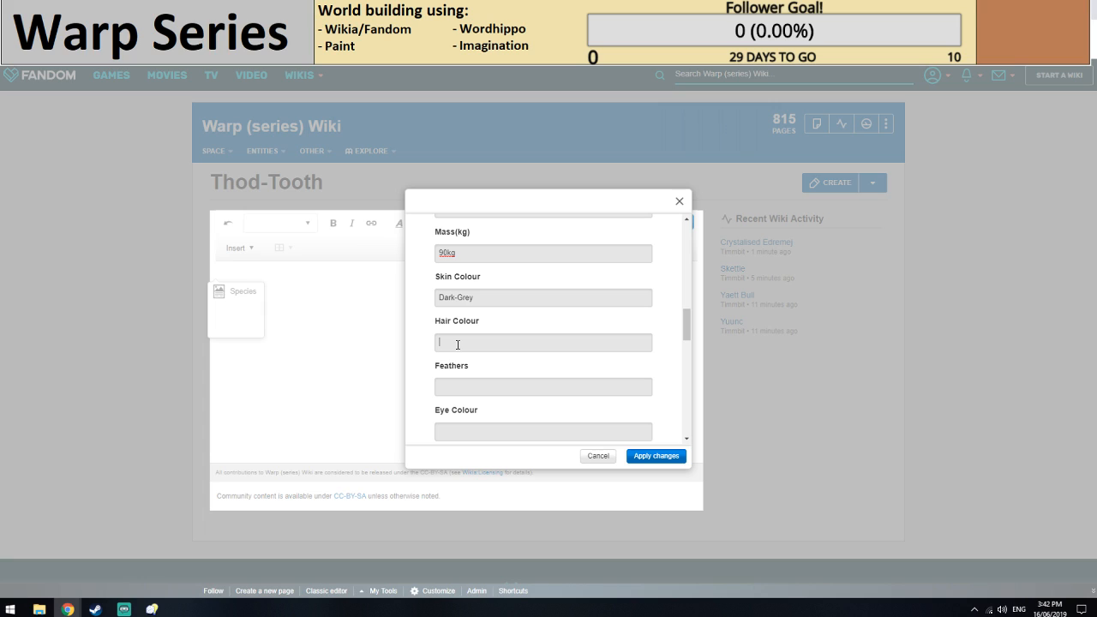
Set the hair colour to None and the life span to 60 years, consulting the Yaett Bull article for comparison.
type("None")
scroll(475, 303, "down", 1)
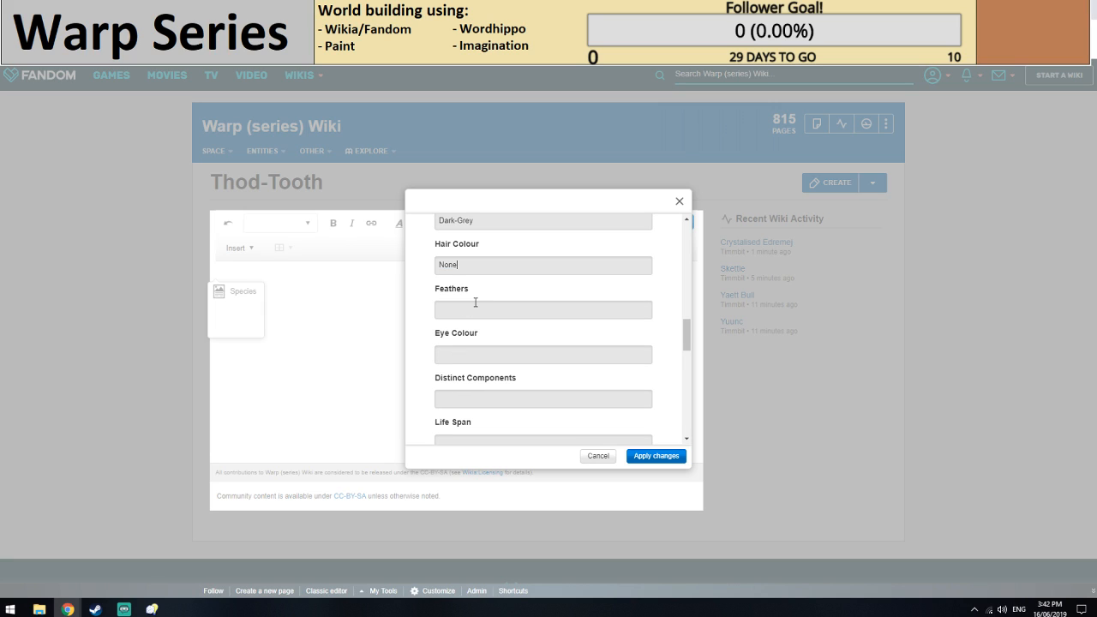
left_click(475, 352)
scroll(473, 354, "down", 2)
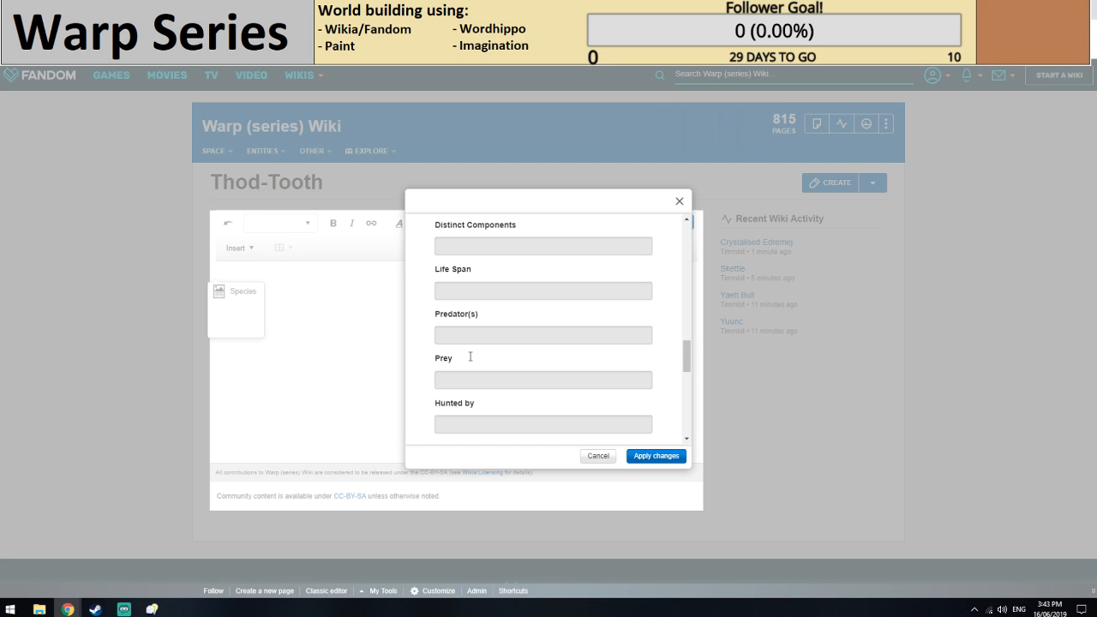
left_click(471, 290)
type("6")
left_click(368, 8)
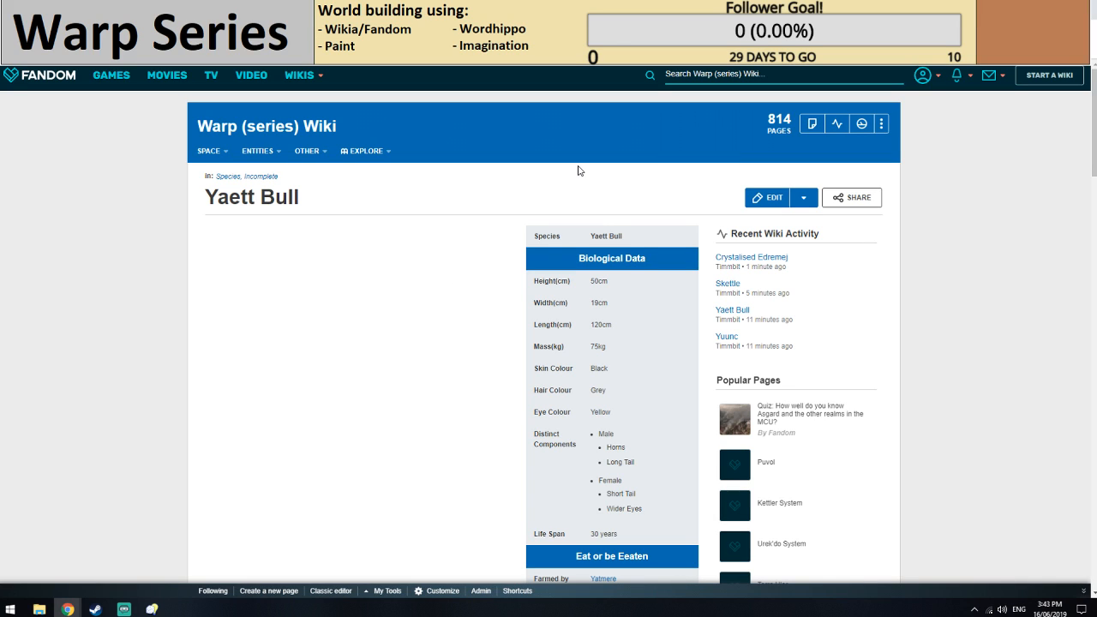
left_click(497, 9)
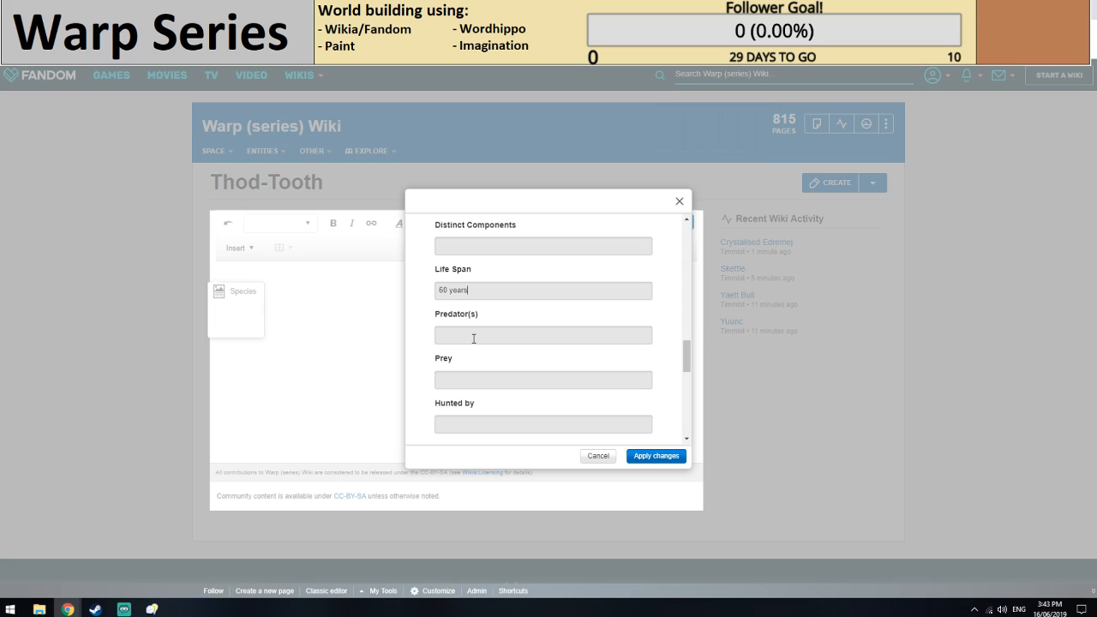
Try None as the Thod-Tooth's eye colour and clear the entry again.
scroll(499, 358, "up", 1)
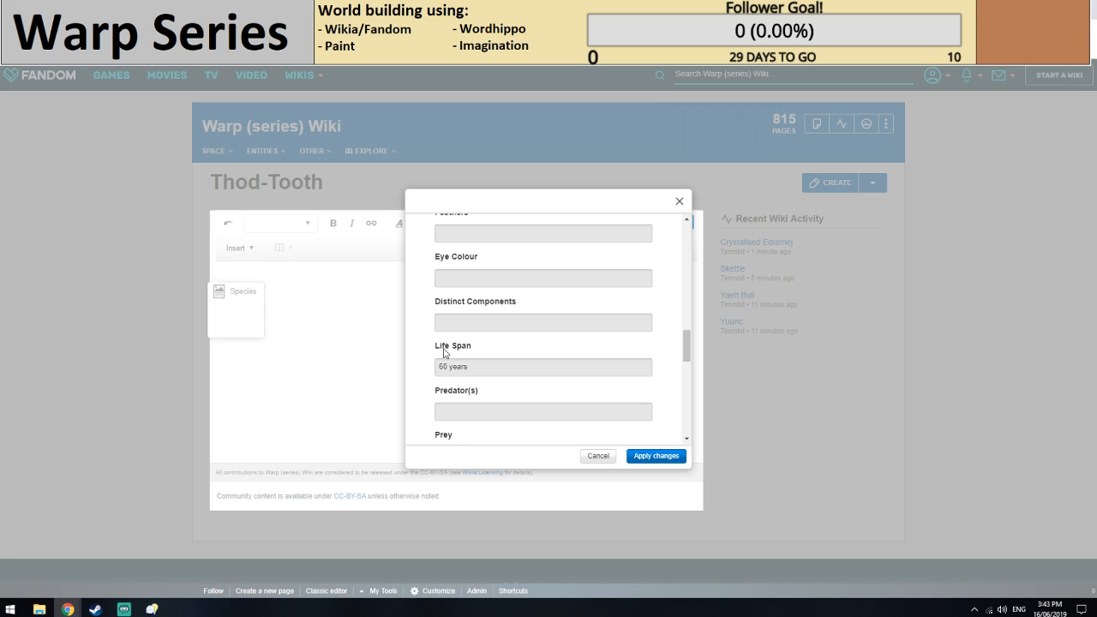
scroll(445, 353, "up", 1)
left_click(463, 358)
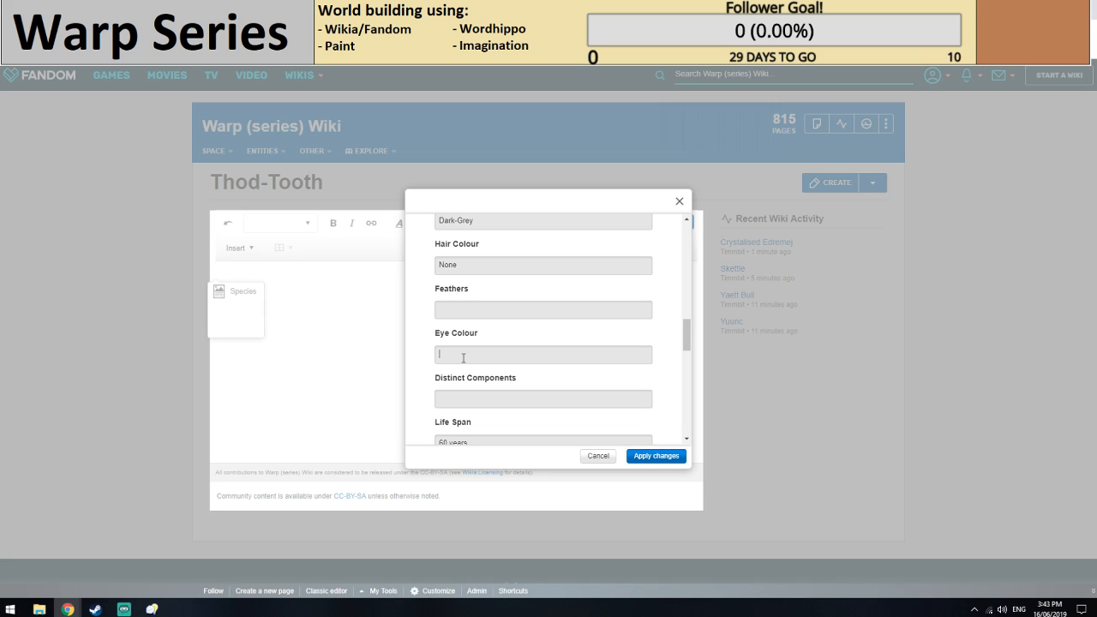
type("UNKN")
key("BackSpace")
key("BackSpace")
key("BackSpace")
key("BackSpace")
type("None")
left_click_drag(462, 357, 424, 360)
key("BackSpace")
List No Eyes and Massive Teeth as bulleted distinct components using asterisks.
scroll(455, 343, "down", 1)
left_click(484, 316)
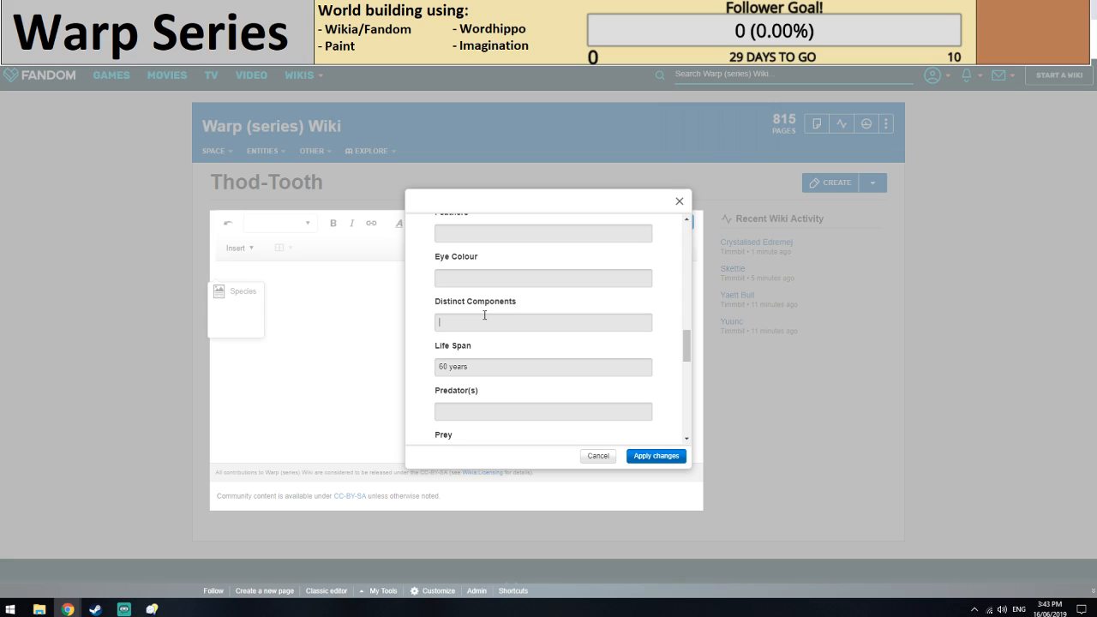
type("*No Eyes")
key("Return")
type("*Ma")
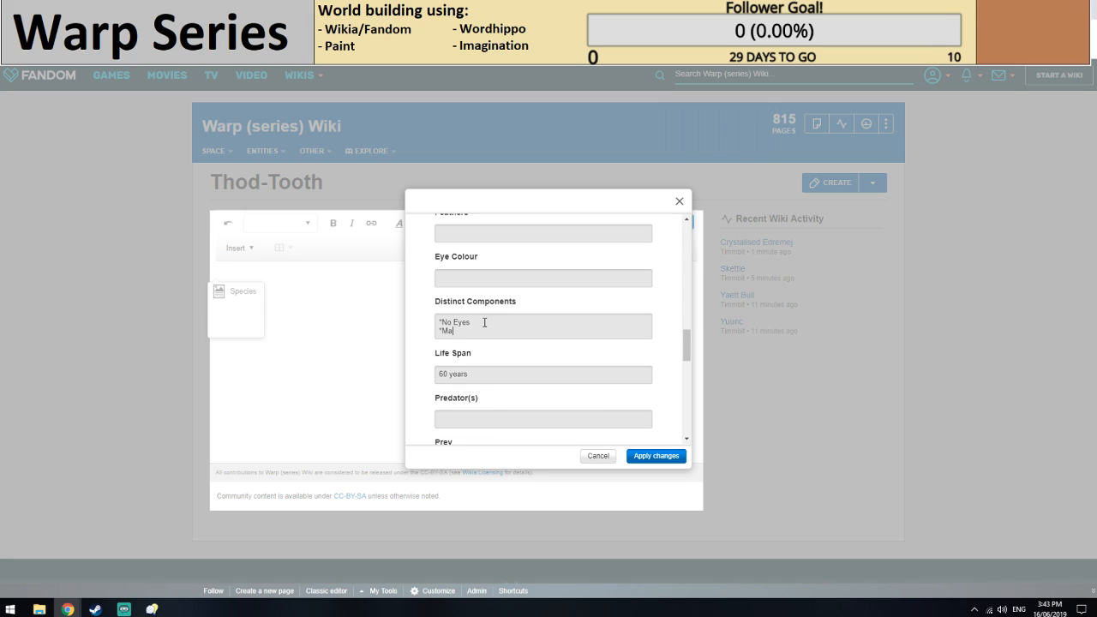
type("ssive Teeth")
Add Four Small Legs as a third bulleted distinct component.
key("Return")
type("Small ")
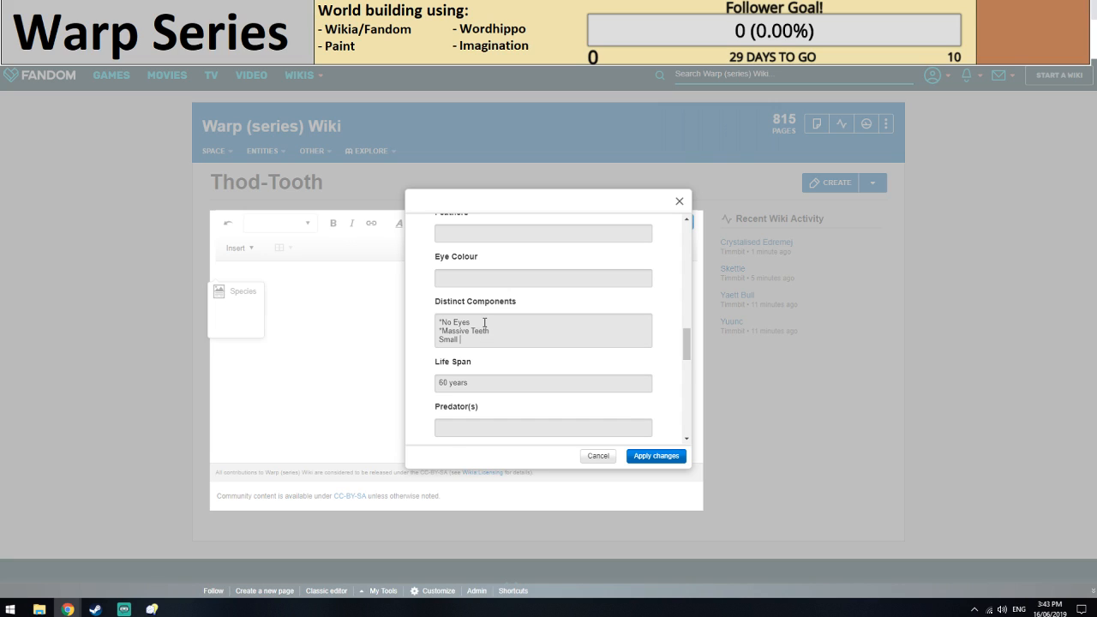
type("Legs")
left_click(437, 339)
type("*Four")
left_click(518, 340)
Enter the link [[Yaett Bull]] as the Eaten by value, moving it out of Predator(s).
scroll(514, 333, "down", 1)
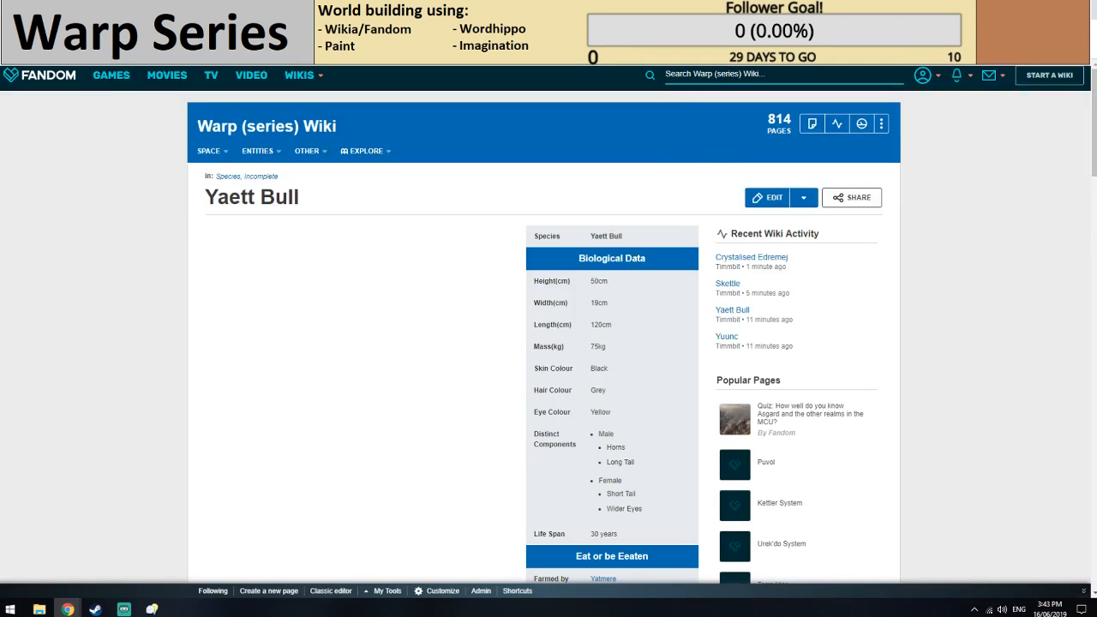
scroll(469, 283, "down", 3)
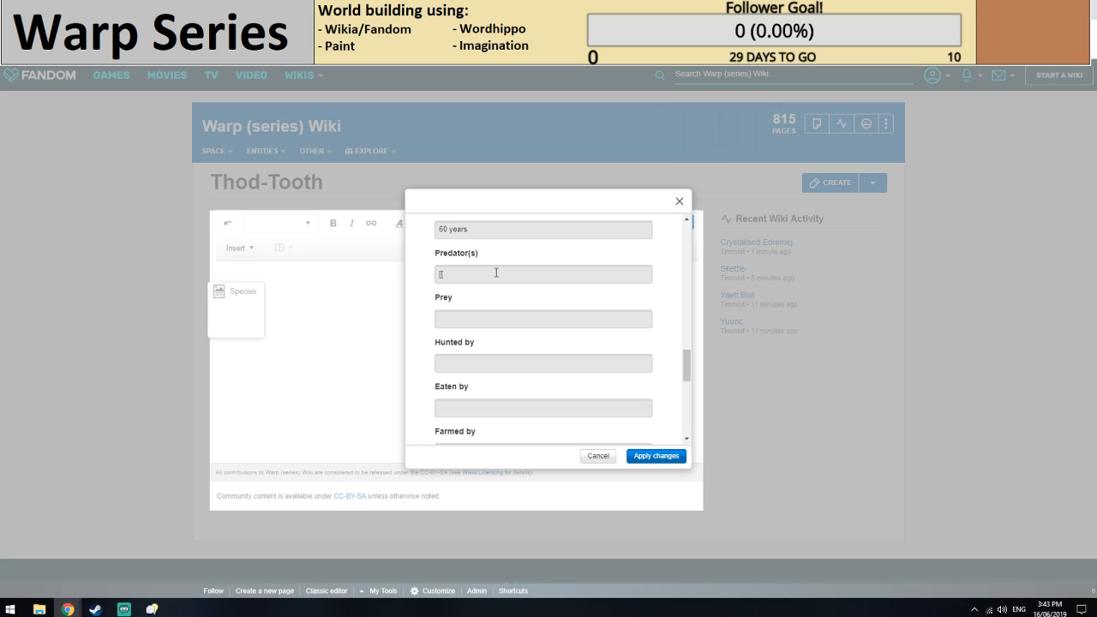
type("Yaett Bull]]")
left_click_drag(479, 274, 492, 396)
scroll(488, 360, "down", 2)
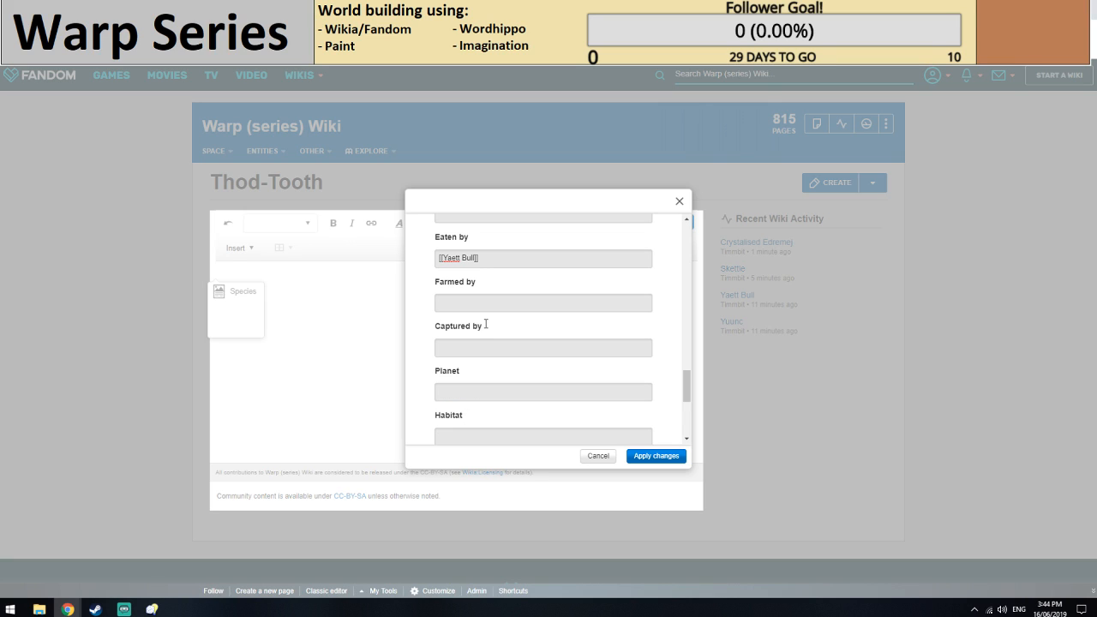
Try wordings for a first bulleted Prey entry about hunting when necessary or to defend.
scroll(463, 317, "up", 2)
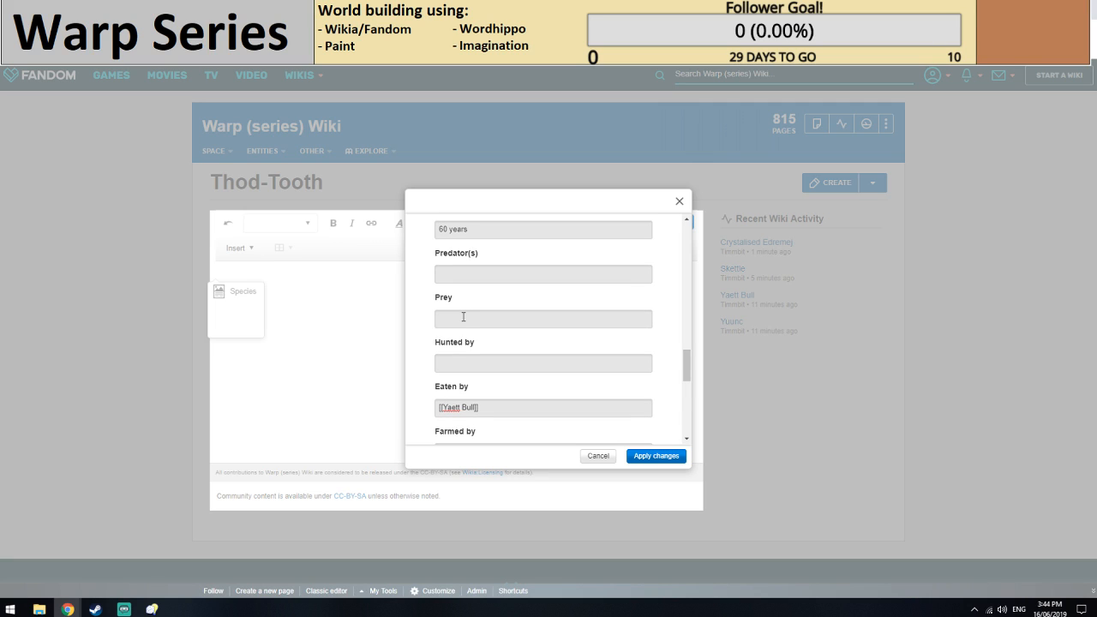
left_click(463, 317)
type("*When neccesa")
key("BackSpace")
key("BackSpace")
key("BackSpace")
key("BackSpace")
key("BackSpace")
key("BackSpace")
key("BackSpace")
key("BackSpace")
key("BackSpace")
key("BackSpace")
key("BackSpace")
key("BackSpace")
type("Defens")
key("BackSpace")
key("BackSpace")
key("BackSpace")
key("BackSpace")
key("BackSpace")
key("BackSpace")
type("To defend")
key("BackSpace")
key("BackSpace")
key("BackSpace")
key("BackSpace")
key("BackSpace")
key("BackSpace")
key("BackSpace")
key("BackSpace")
key("BackSpace")
Add UNKNOWN Flora as a second bulleted entry under Prey.
key("Return")
type("*")
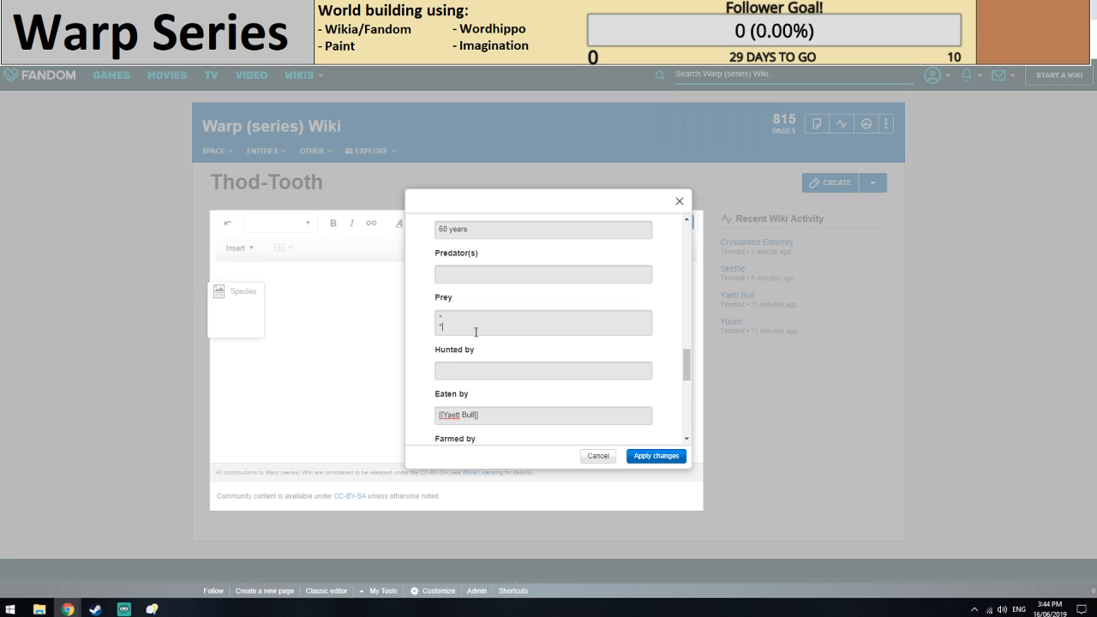
type("UNKNOWN flora")
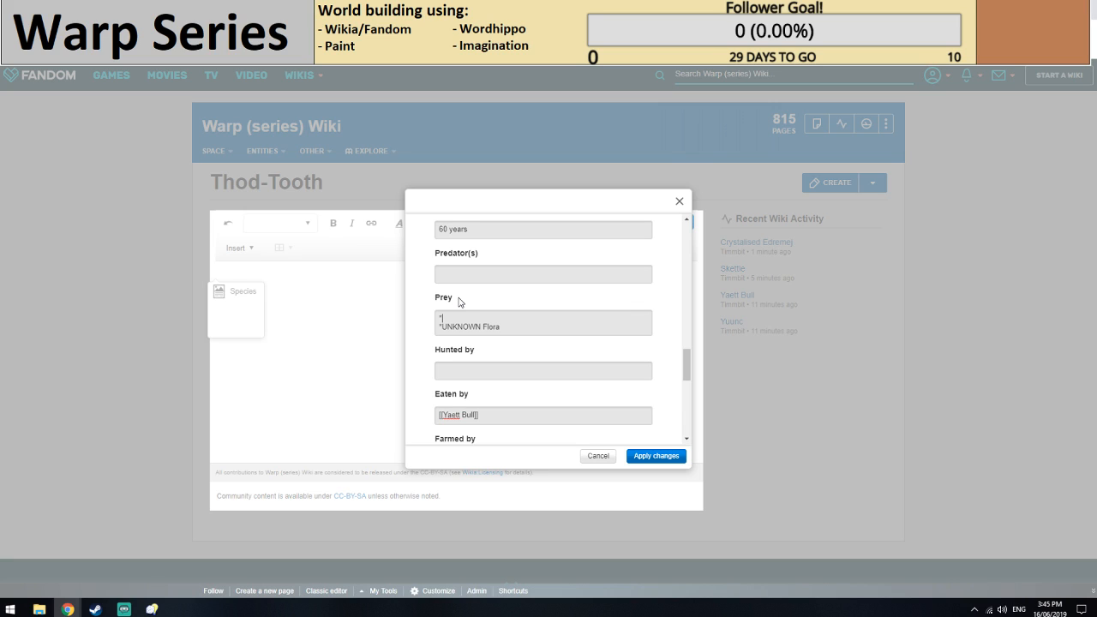
Complete the first bulleted Prey entry as "As defense: [[Yaett Bull]]".
type("As denefense: [[Yaett Bull]]")
Enter the bulleted link [[Yatswro System]] as the Planet value.
scroll(481, 313, "down", 3)
left_click(484, 320)
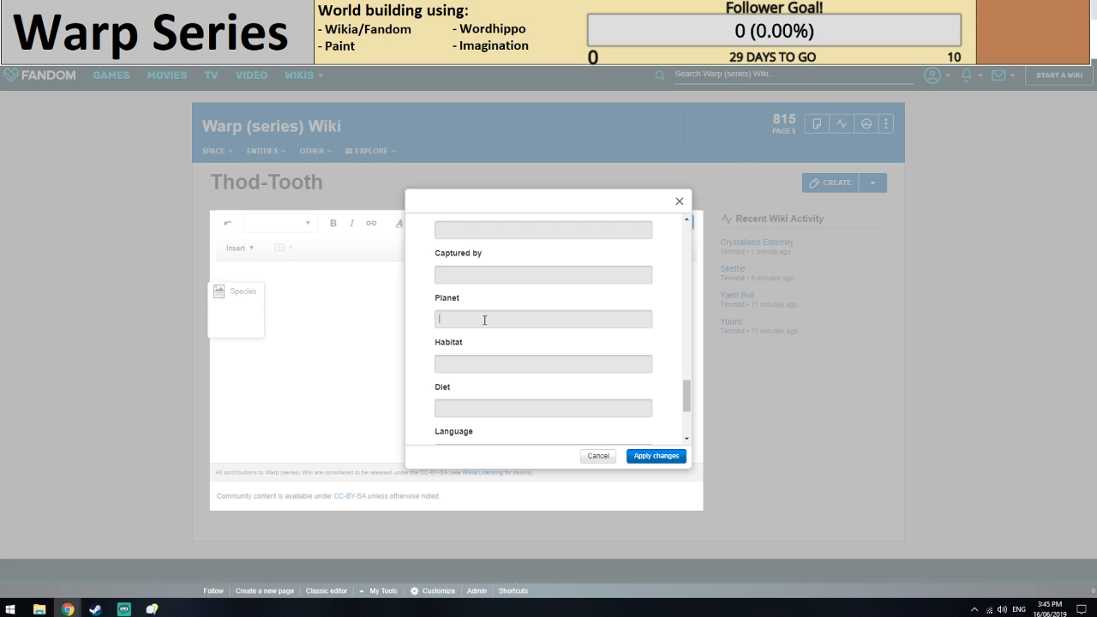
type("*[[Yast")
key("BackSpace")
key("BackSpace")
type("tswro System]]")
Add the link [[Yuunc]] as a second-level bullet beneath the system link under Planet.
key("Return")
type("**[[")
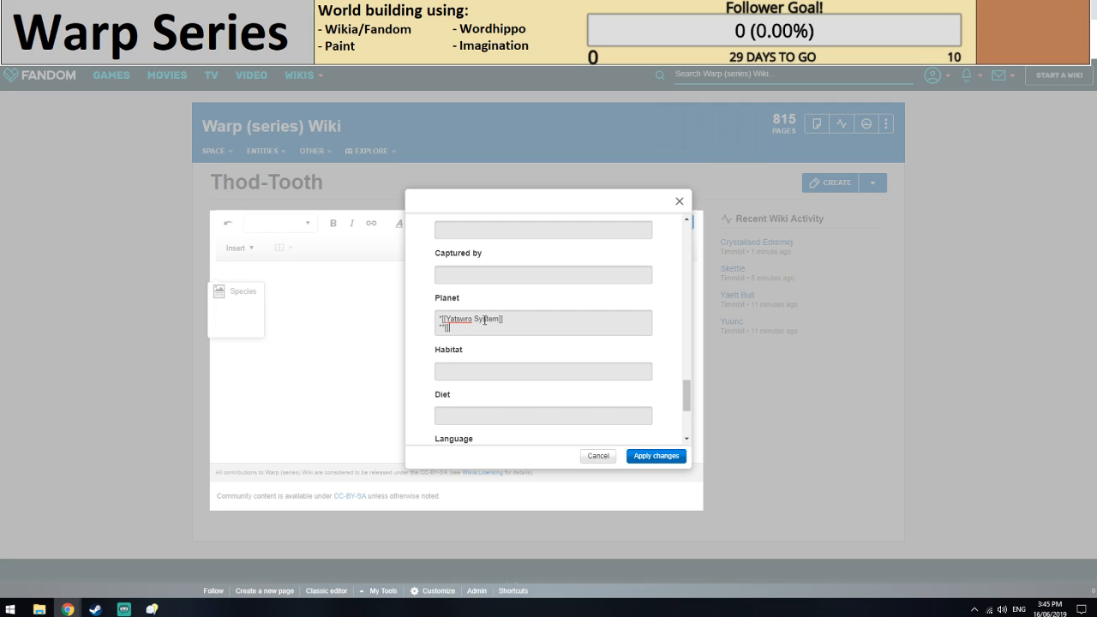
type("Yuunc]]")
Enter Volcanic Mid-Lands as the first Habitat line, as plain text without a link.
scroll(484, 320, "down", 1)
left_click(459, 303)
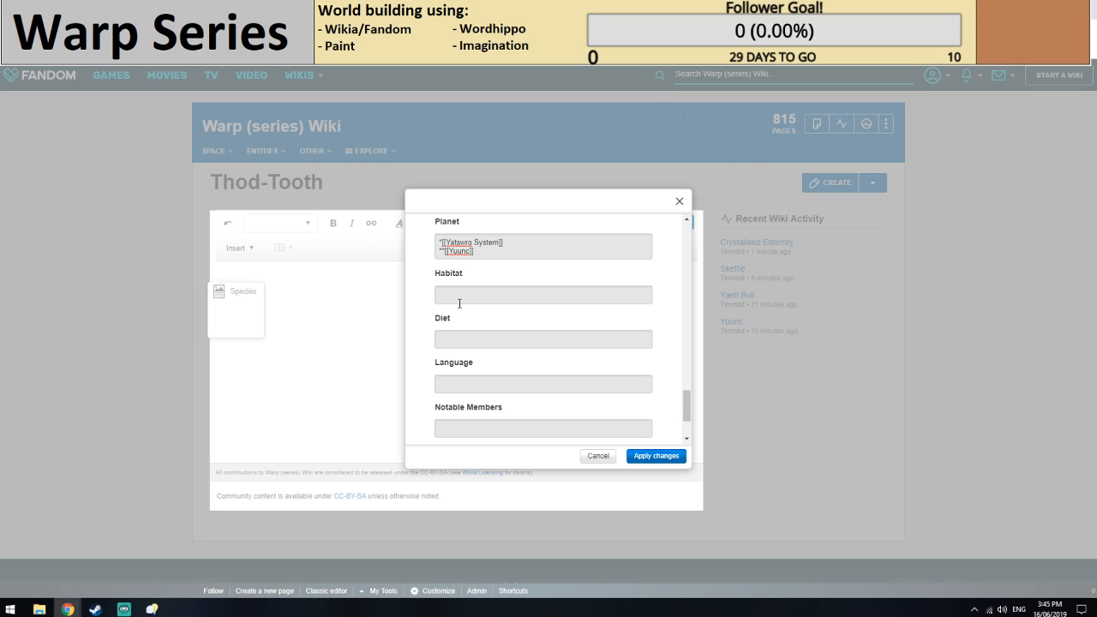
type("[[")
key("BackSpace")
key("BackSpace")
type("Volcanic Mid-Lands")
Add Volcanic High-Lands as a second Habitat line and put an asterisk bullet before both habitat entries.
key("Return")
type("Volcanic ")
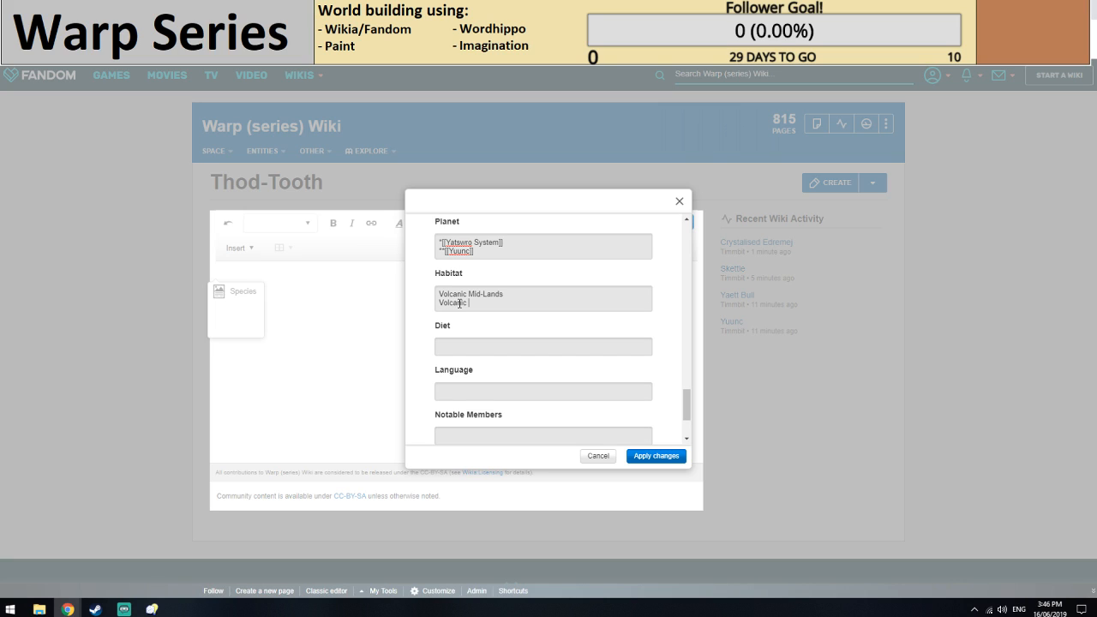
type("High-Lands")
left_click(439, 302)
type("*")
left_click(439, 294)
type("*")
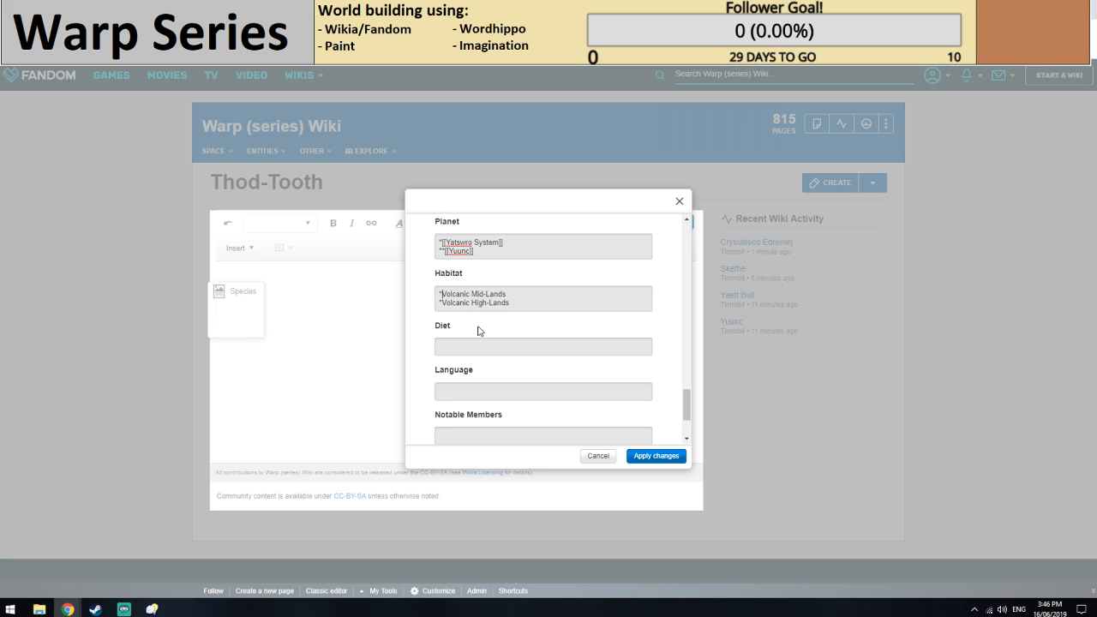
Move both bulleted entries, "As defense: [[Yaett Bull]]" and "UNKNOWN Flora", from Prey to Diet.
scroll(477, 329, "down", 1)
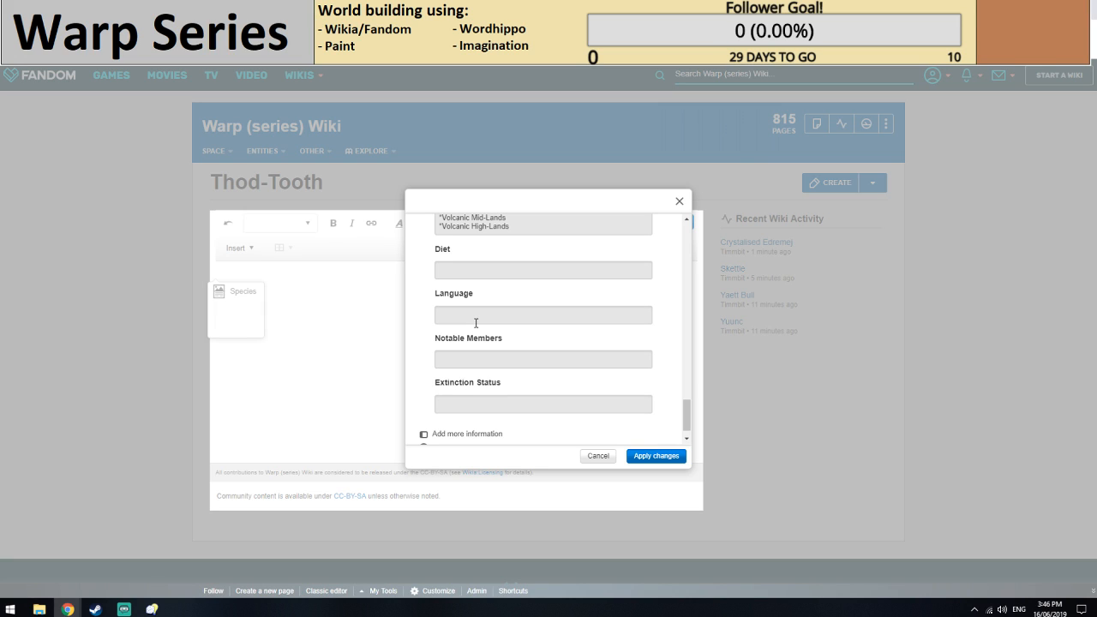
scroll(477, 326, "up", 3)
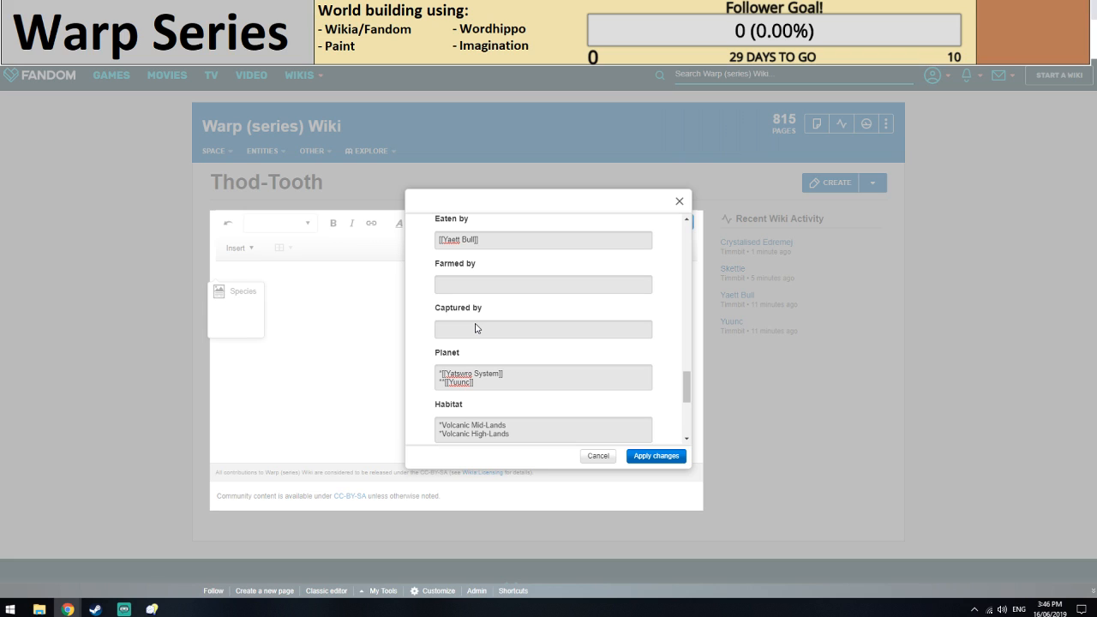
scroll(477, 328, "up", 1)
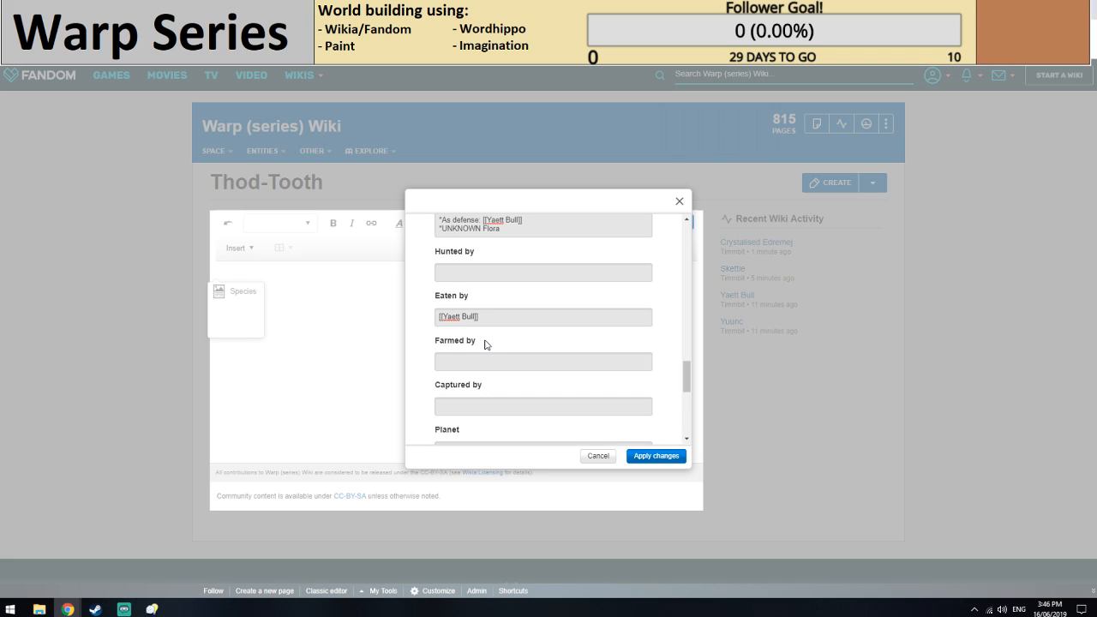
scroll(485, 345, "up", 1)
left_click_drag(509, 306, 431, 293)
key("ctrl+c")
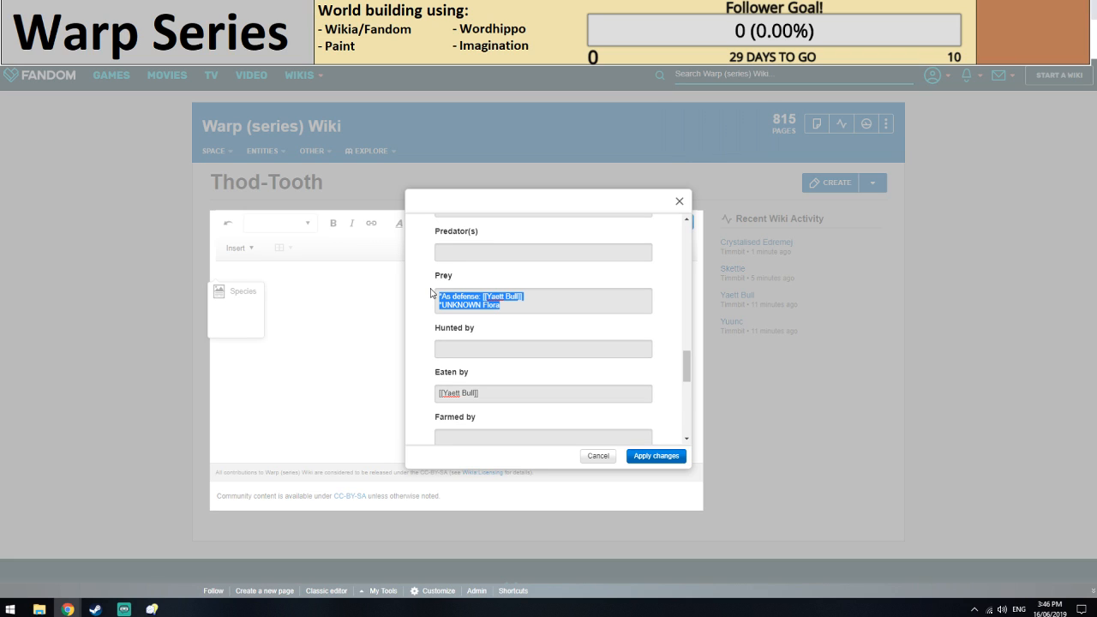
scroll(469, 388, "down", 5)
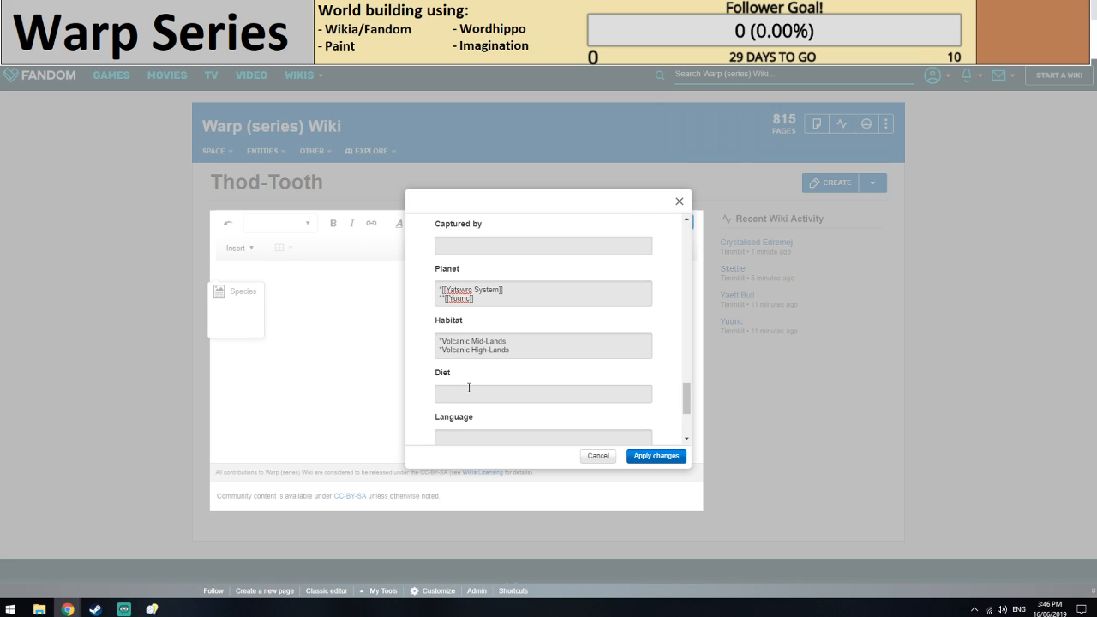
left_click(469, 387)
key("ctrl+v")
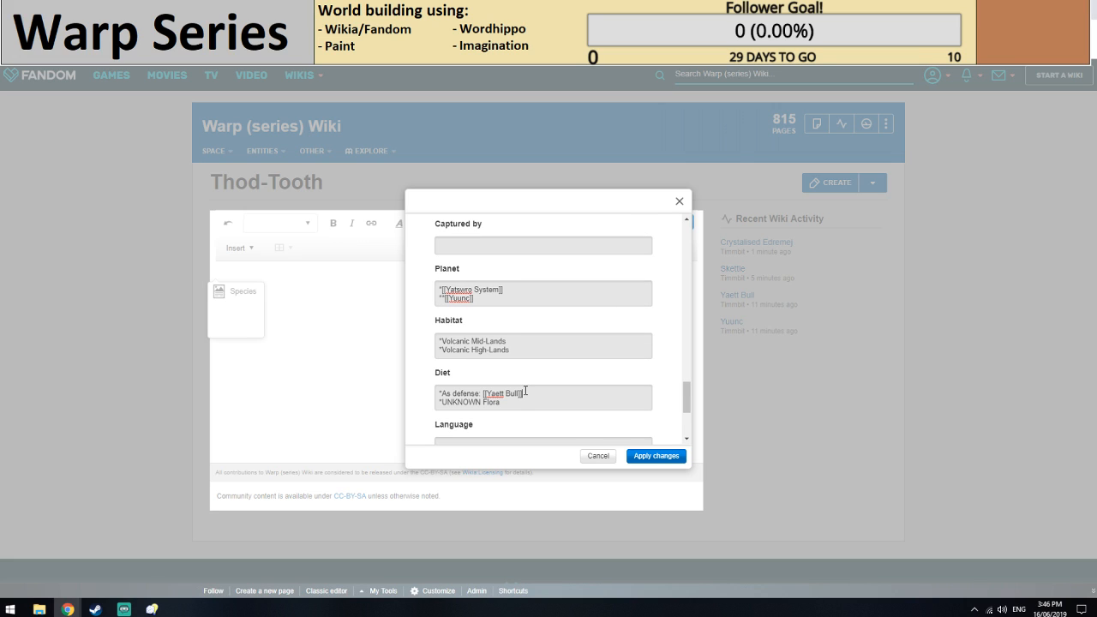
Apply the Species infobox changes and save the Thod-Tooth article.
scroll(500, 369, "down", 3)
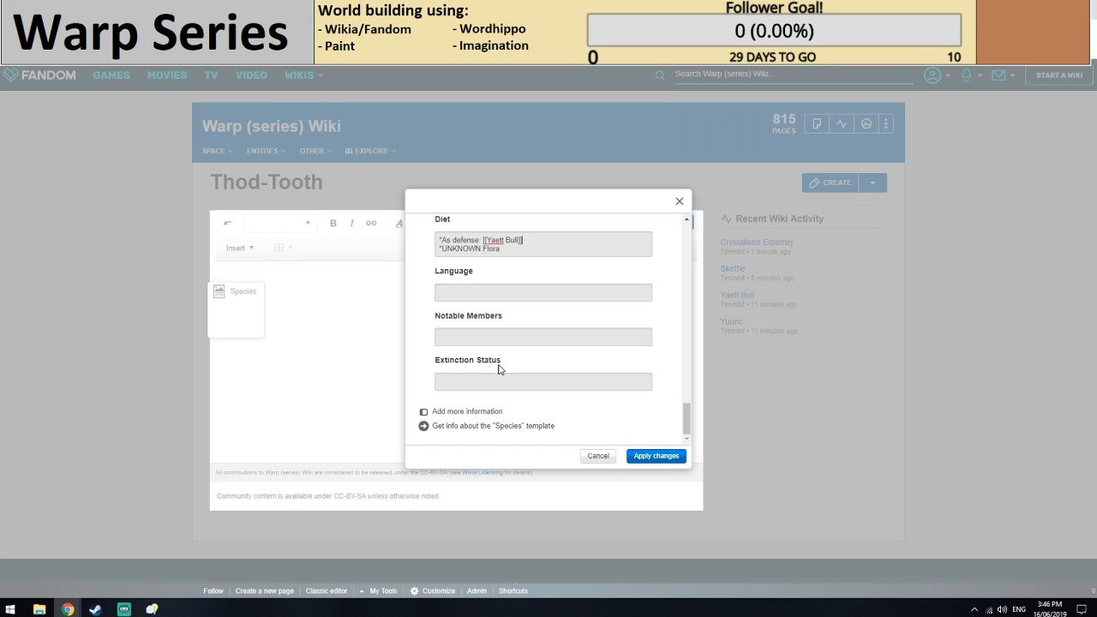
left_click(656, 455)
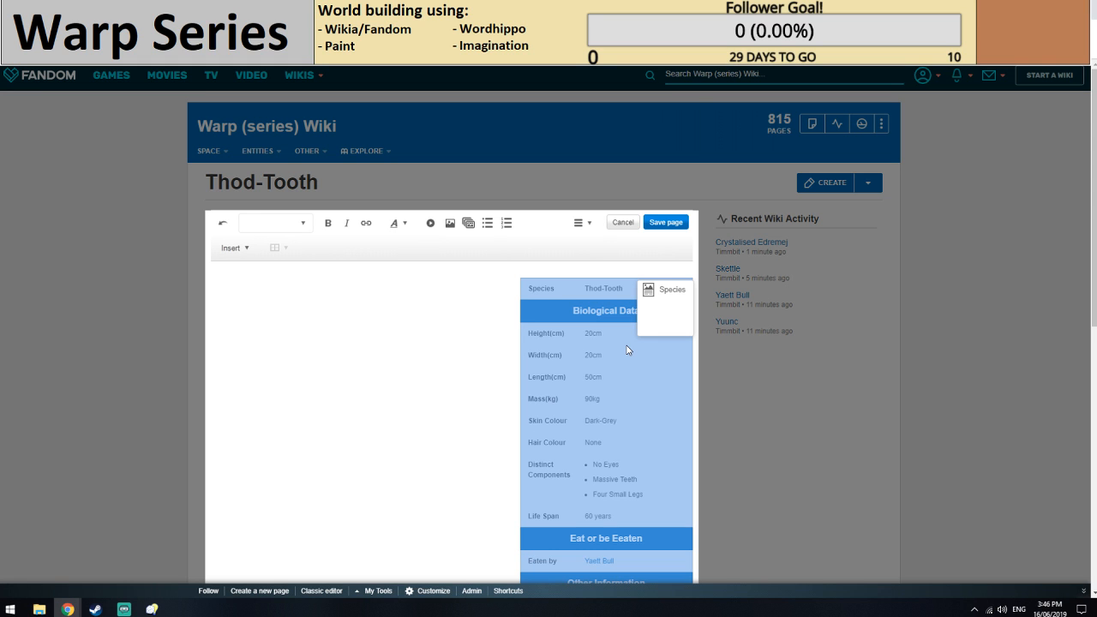
left_click(661, 222)
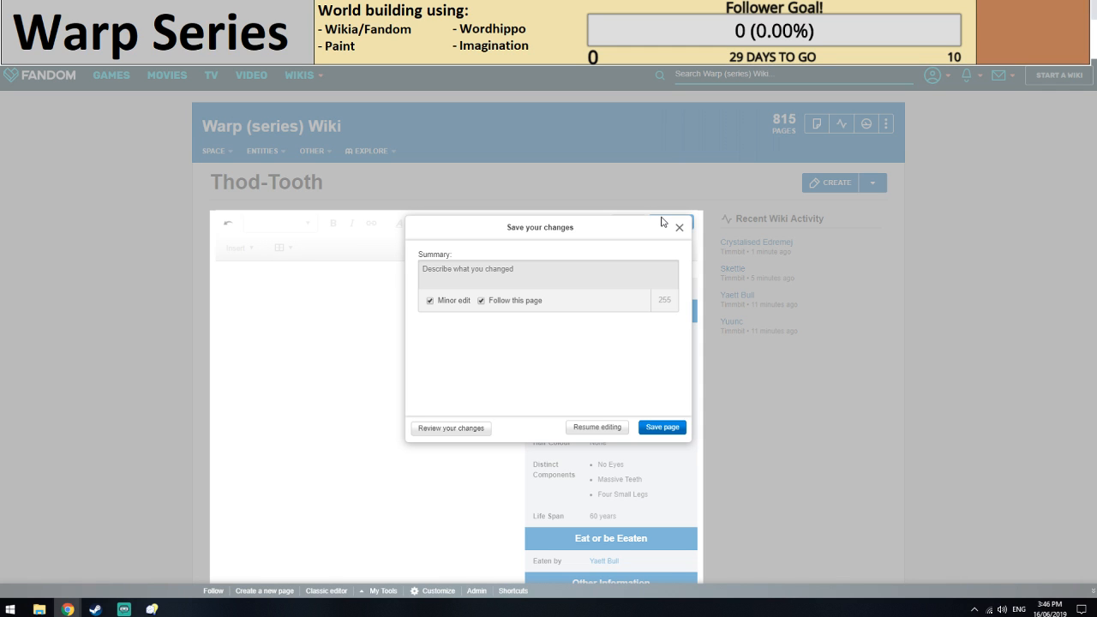
left_click(652, 426)
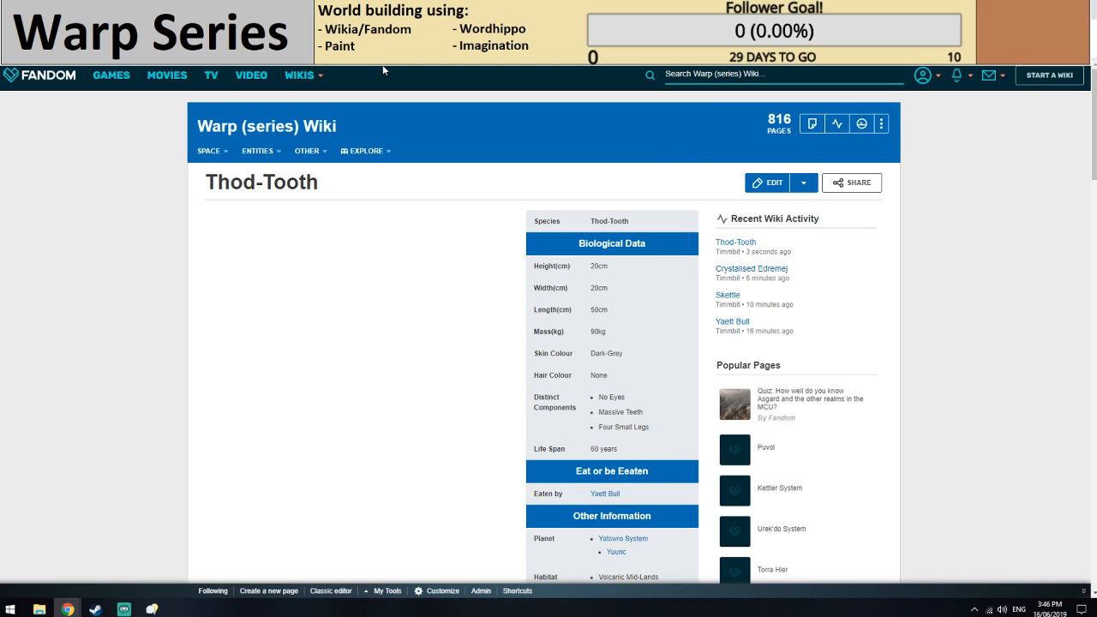
Add the categories Species and Incomplete to the Thod-Tooth article.
scroll(299, 361, "down", 4)
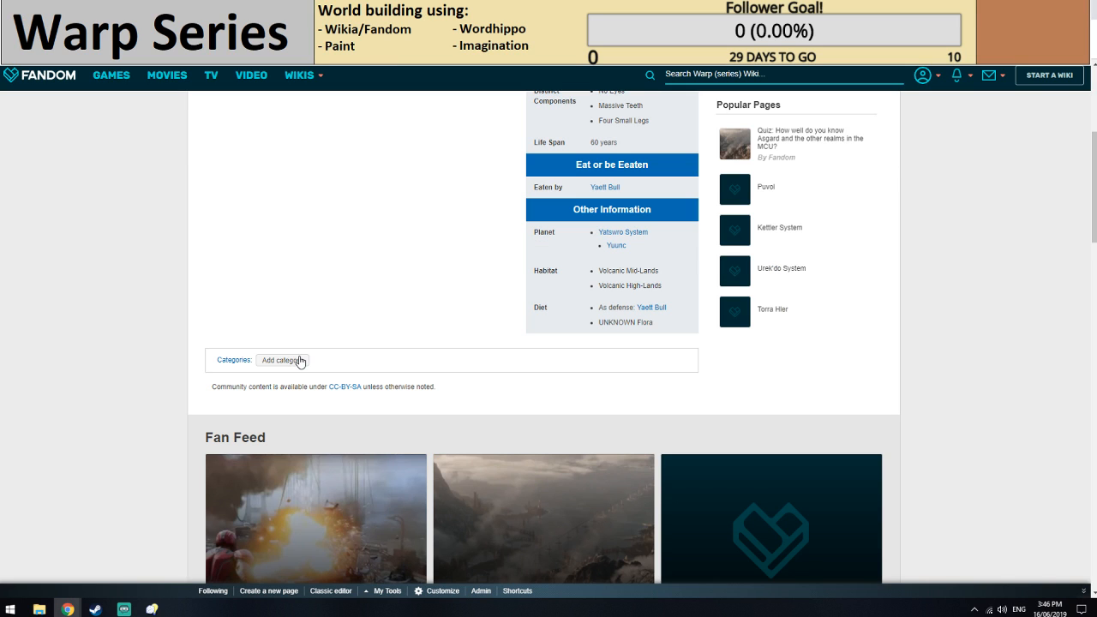
left_click(283, 360)
type("Sp")
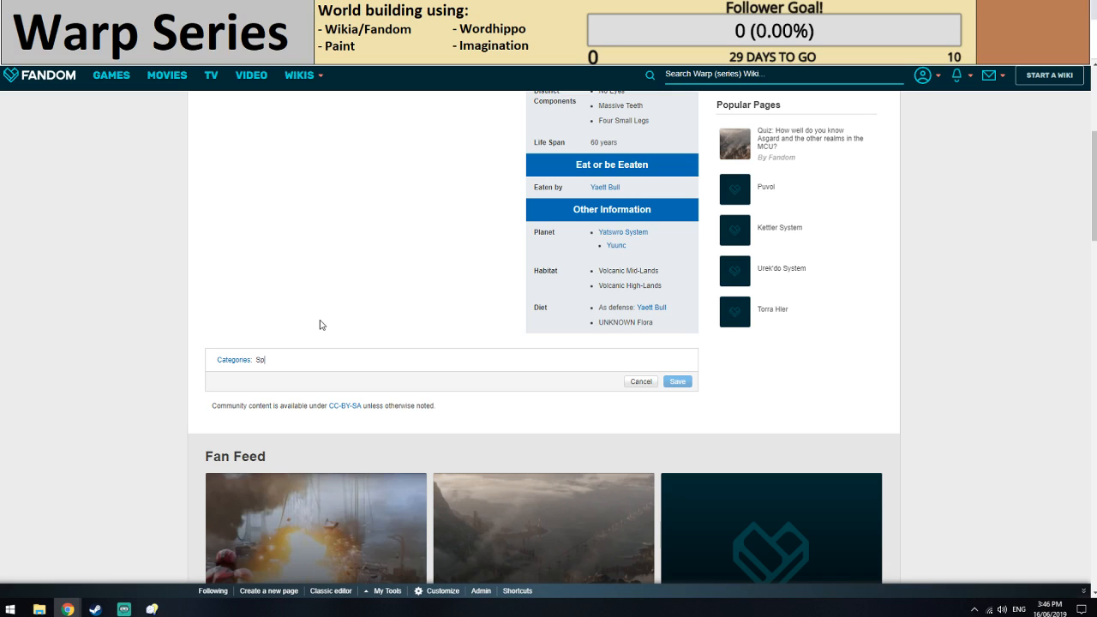
type("ecies")
key("Return")
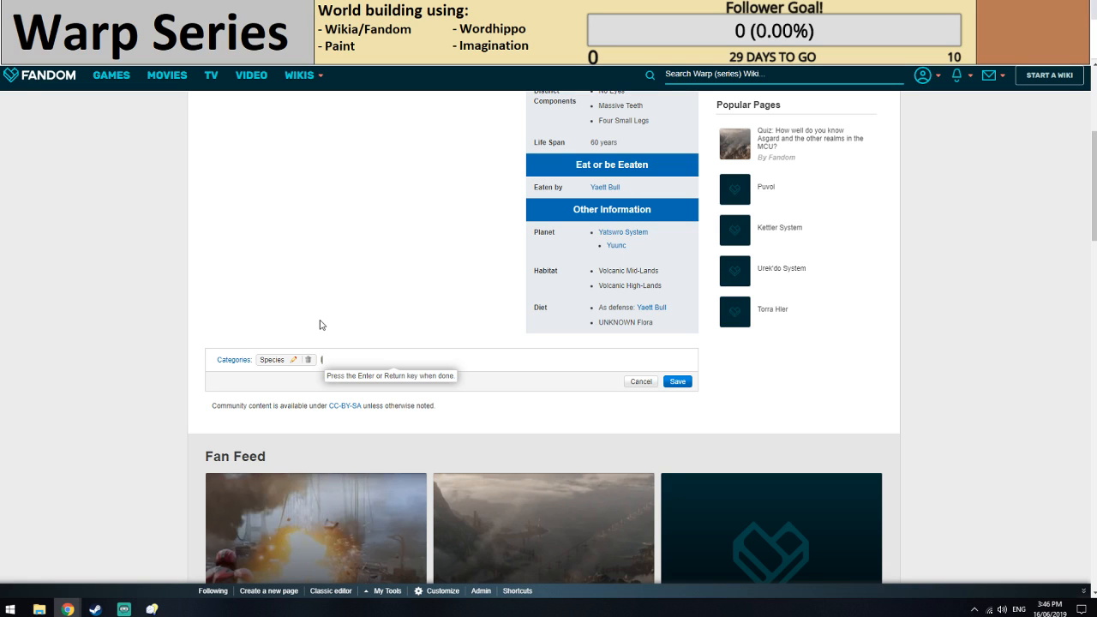
type("Incomplete")
key("Return")
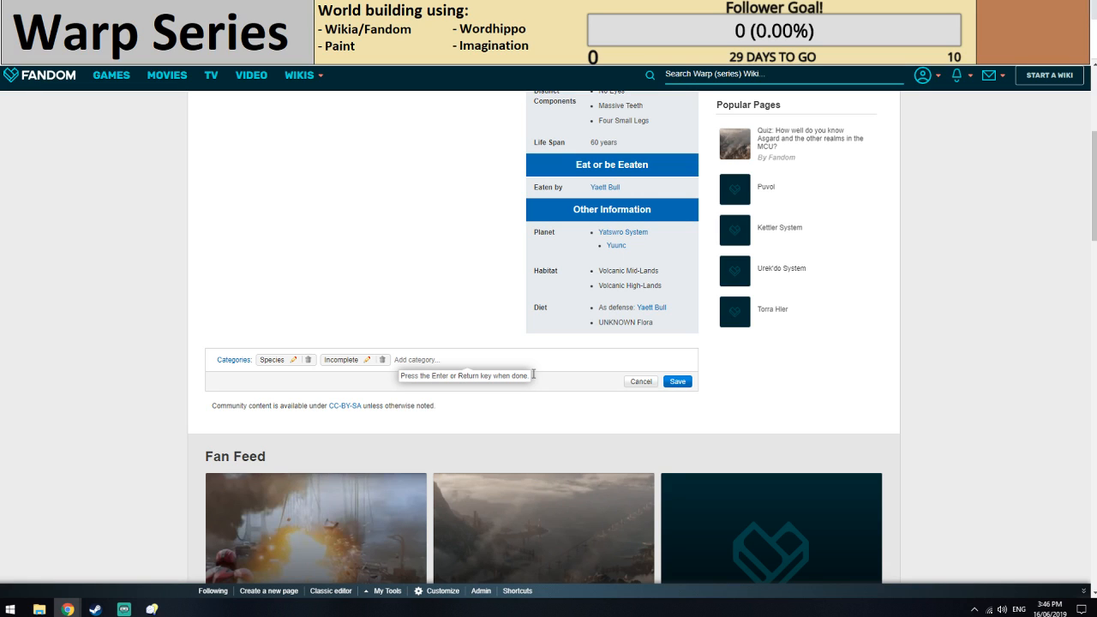
Return to the Yuunc planet page, reload it and examine its infobox for entries still lacking an article.
scroll(535, 389, "up", 3)
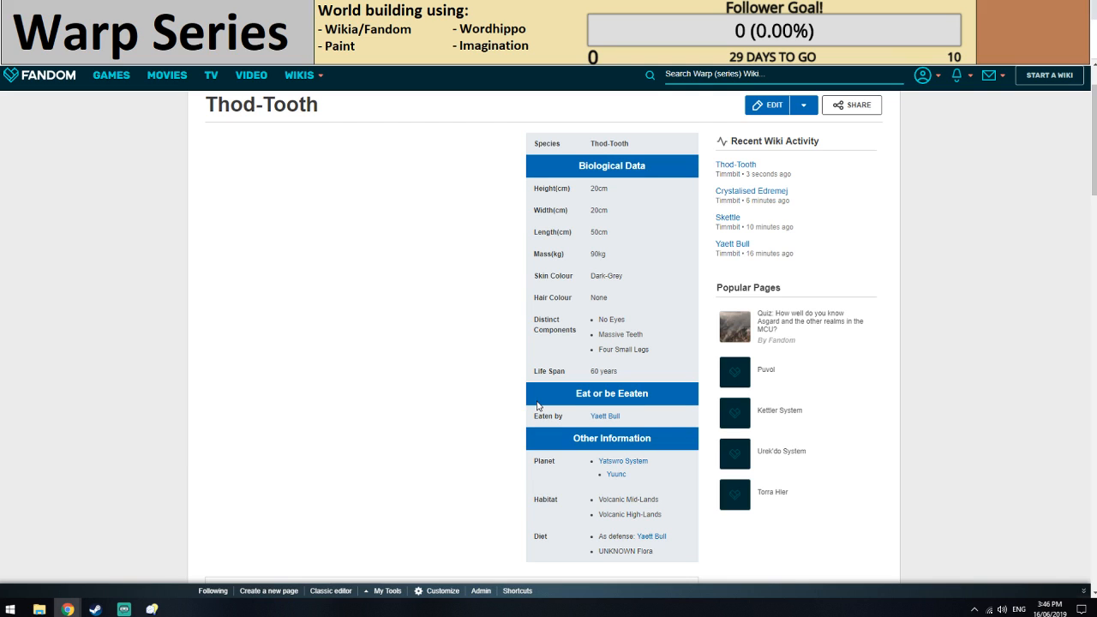
left_click(454, 9)
key("F5")
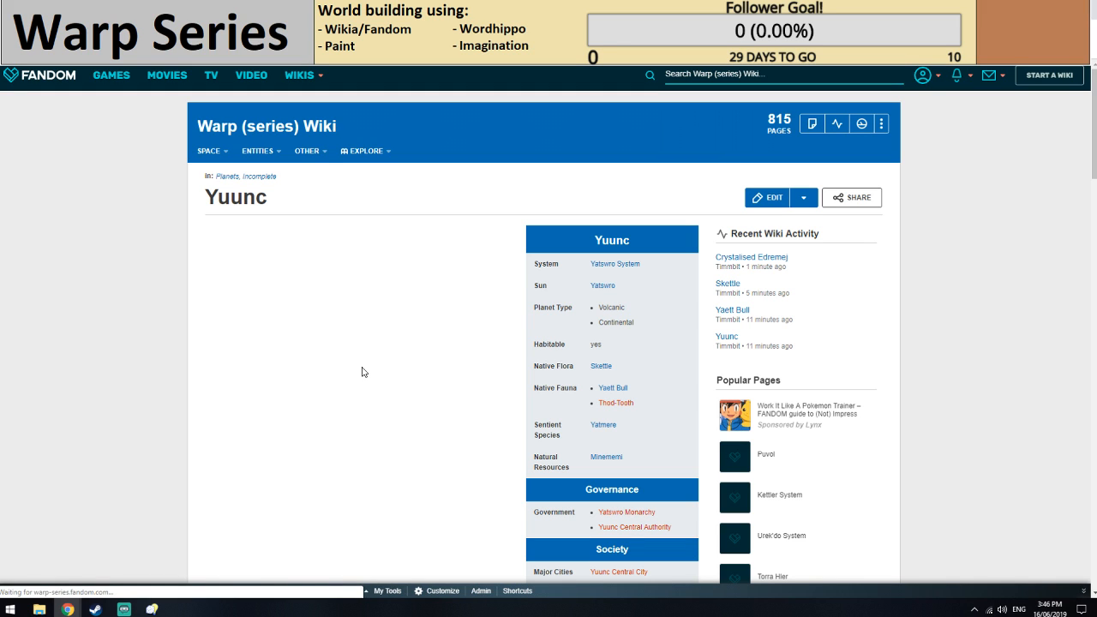
scroll(362, 372, "down", 2)
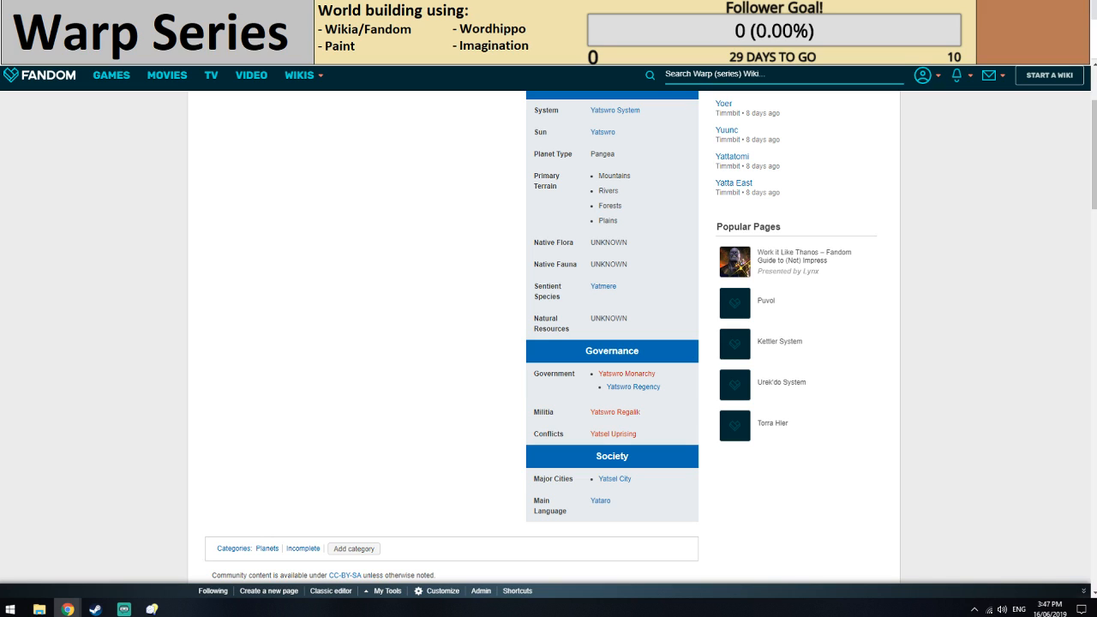
key("ctrl+Tab")
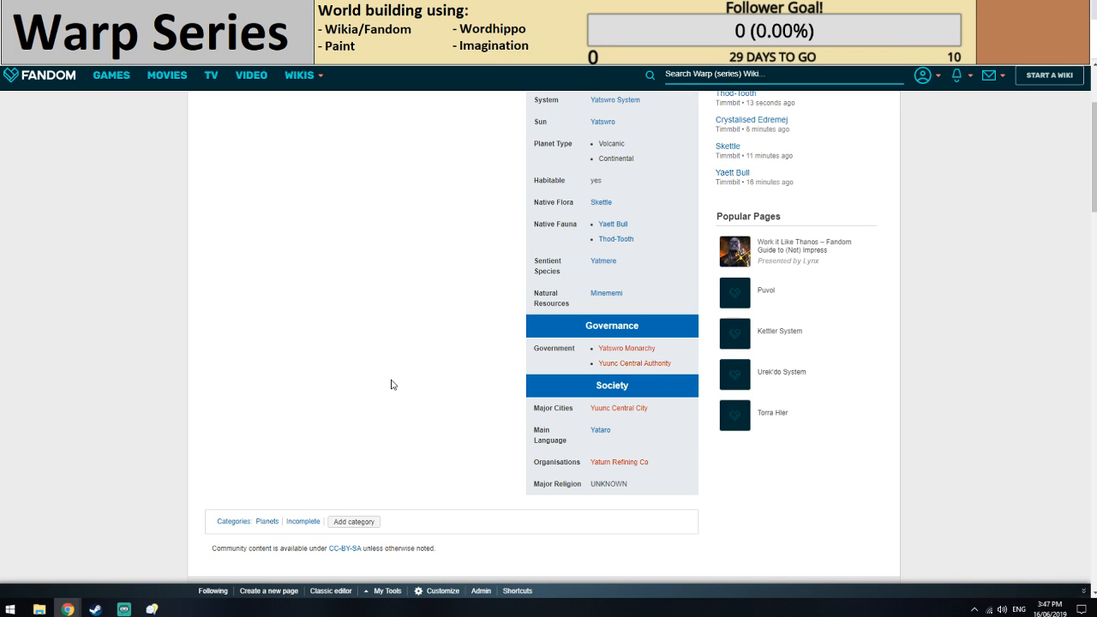
scroll(387, 379, "up", 1)
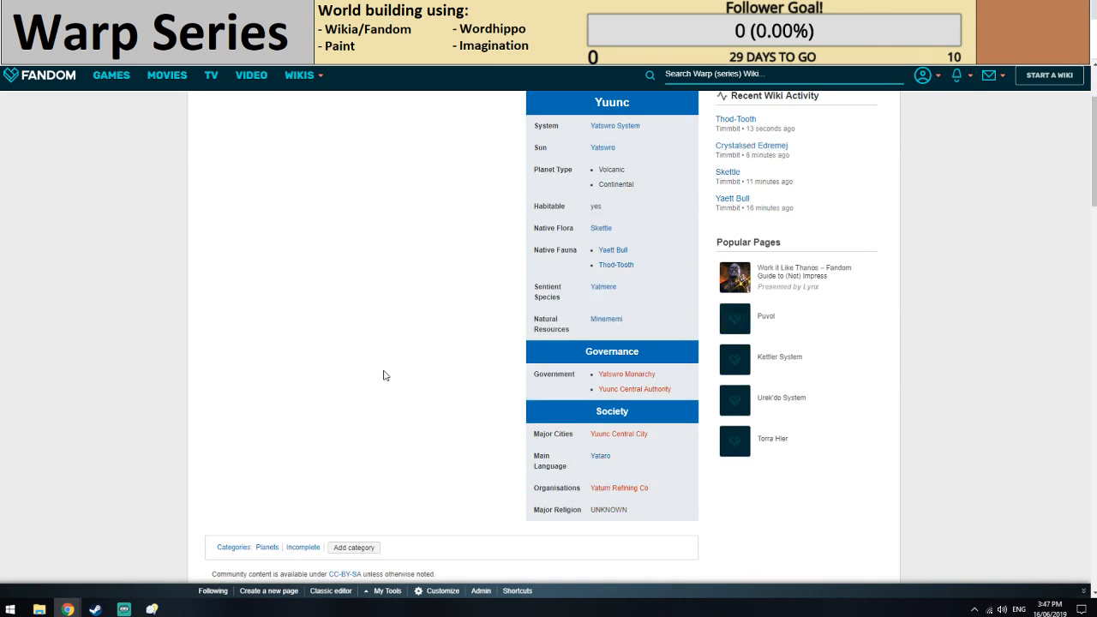
scroll(632, 471, "down", 1)
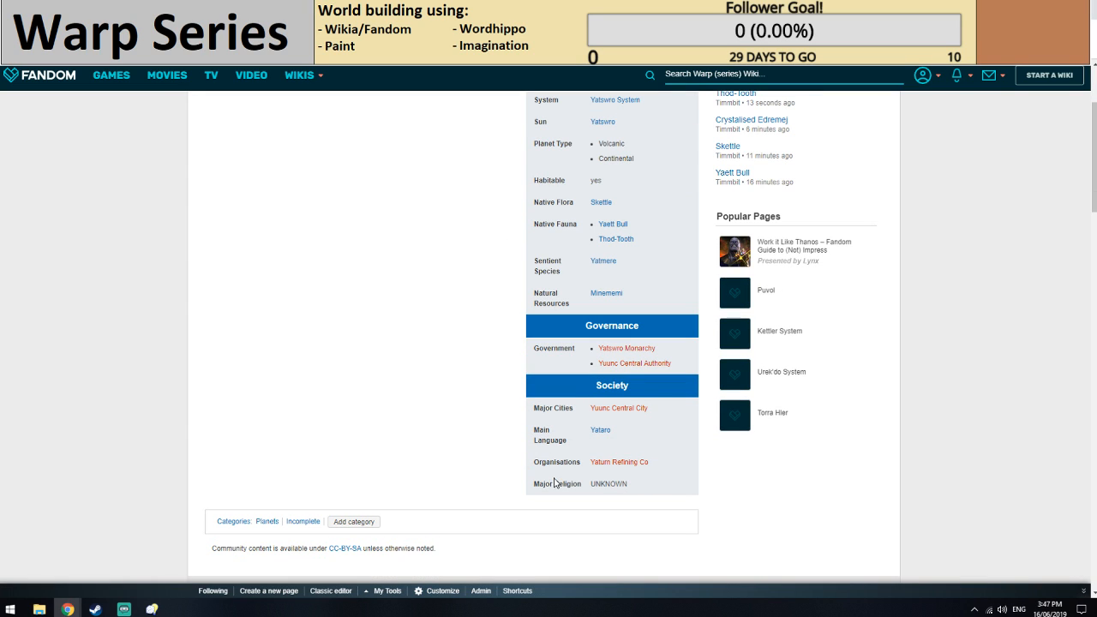
Start a new article for Yaturn Refining Co from Yuunc's Organisations entry and switch to its editor.
left_click(618, 462)
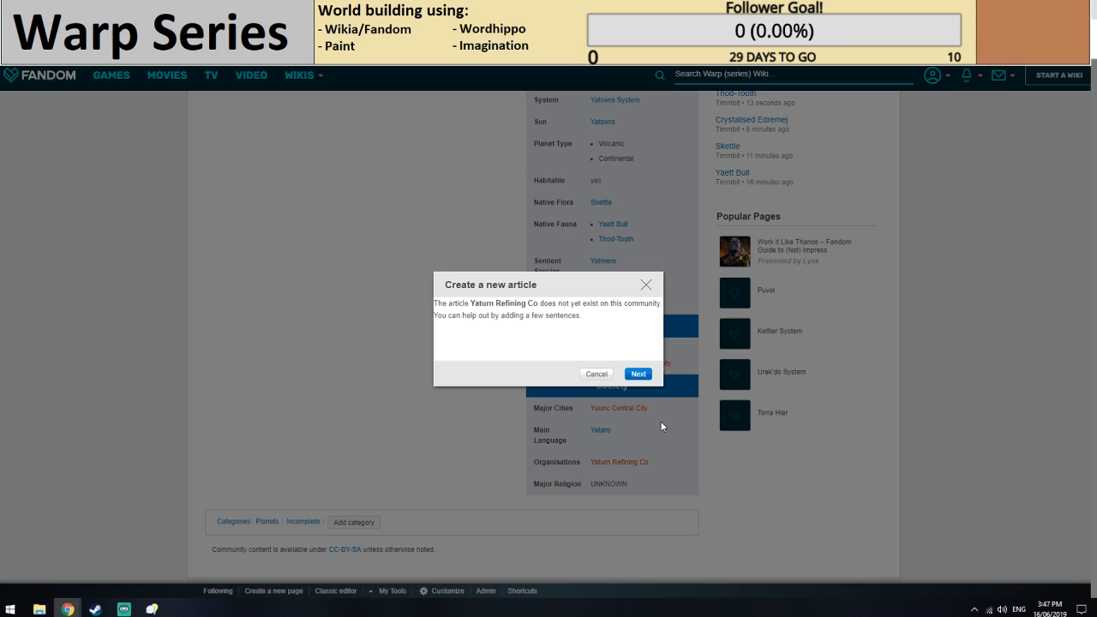
left_click(649, 377)
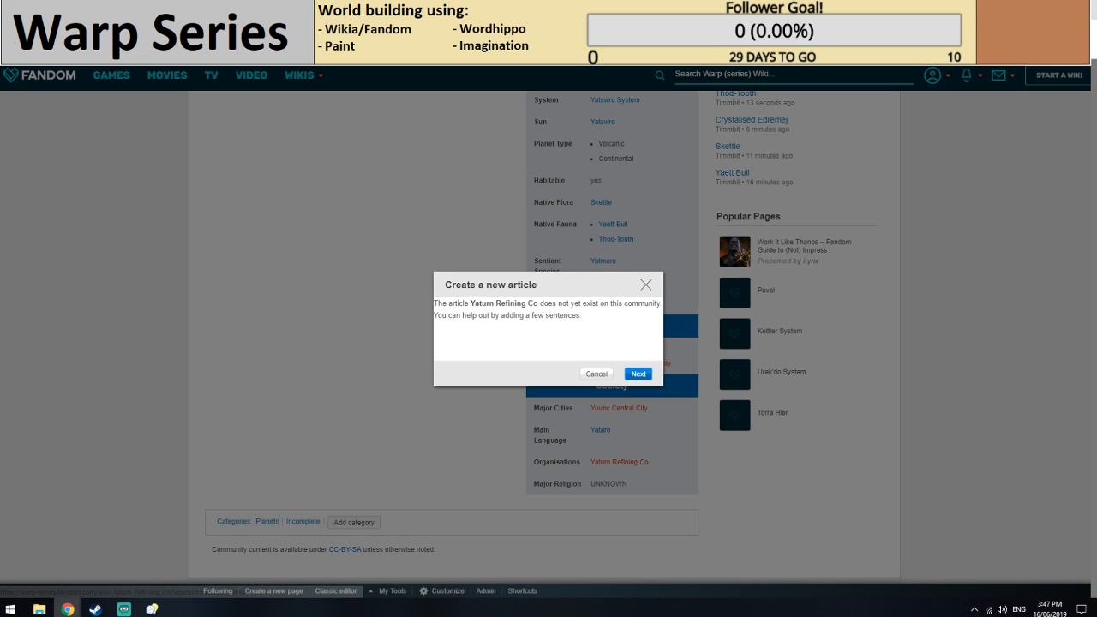
key("ctrl+Tab")
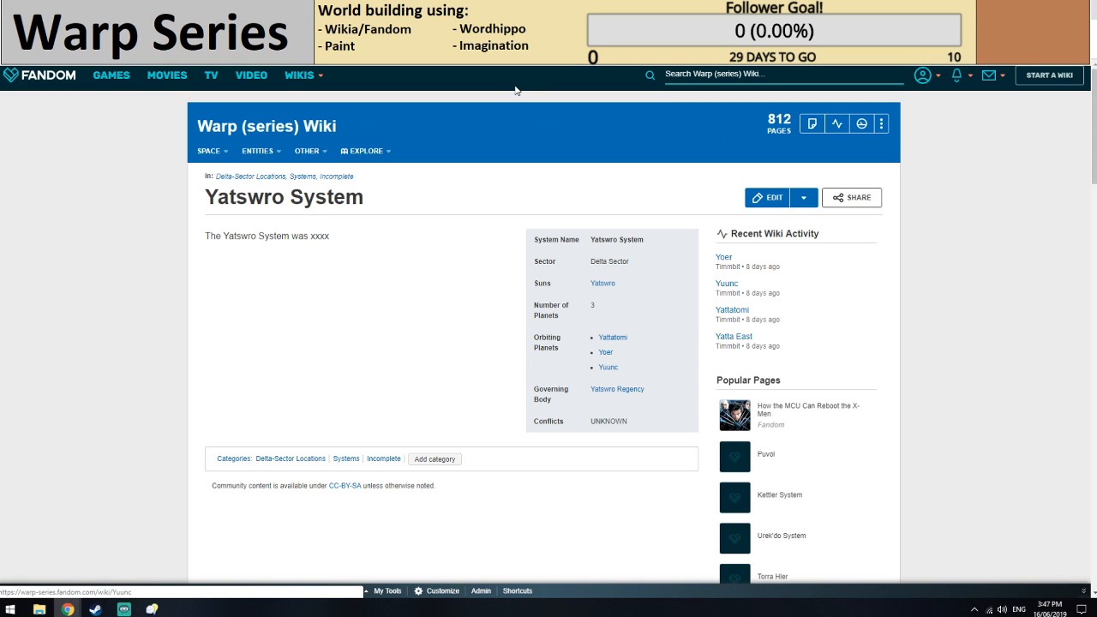
left_click(492, 8)
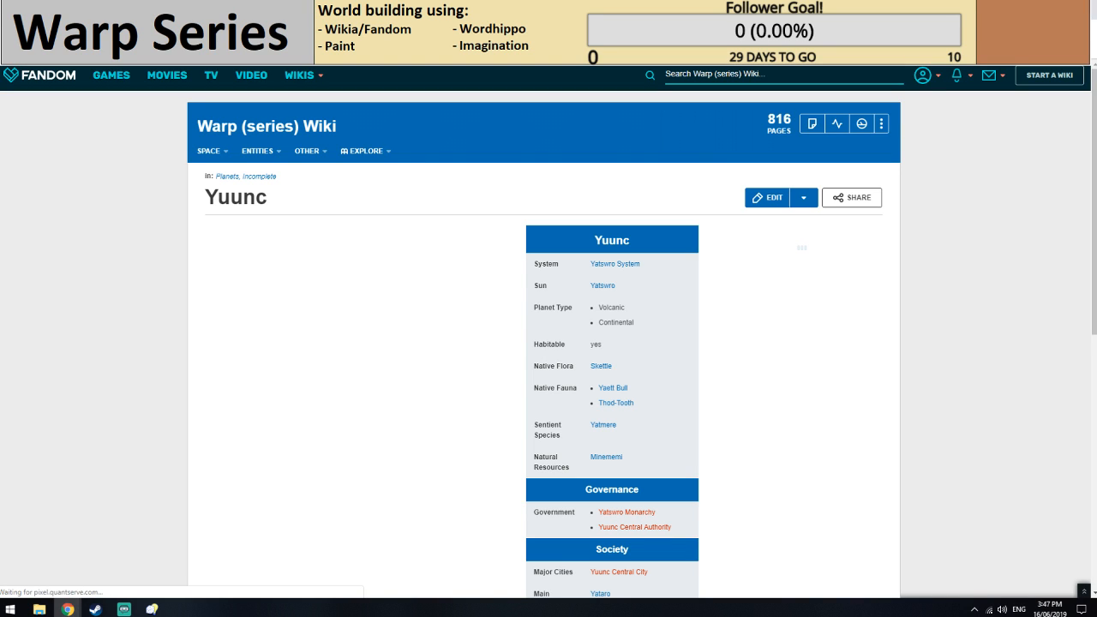
key("ctrl+Tab")
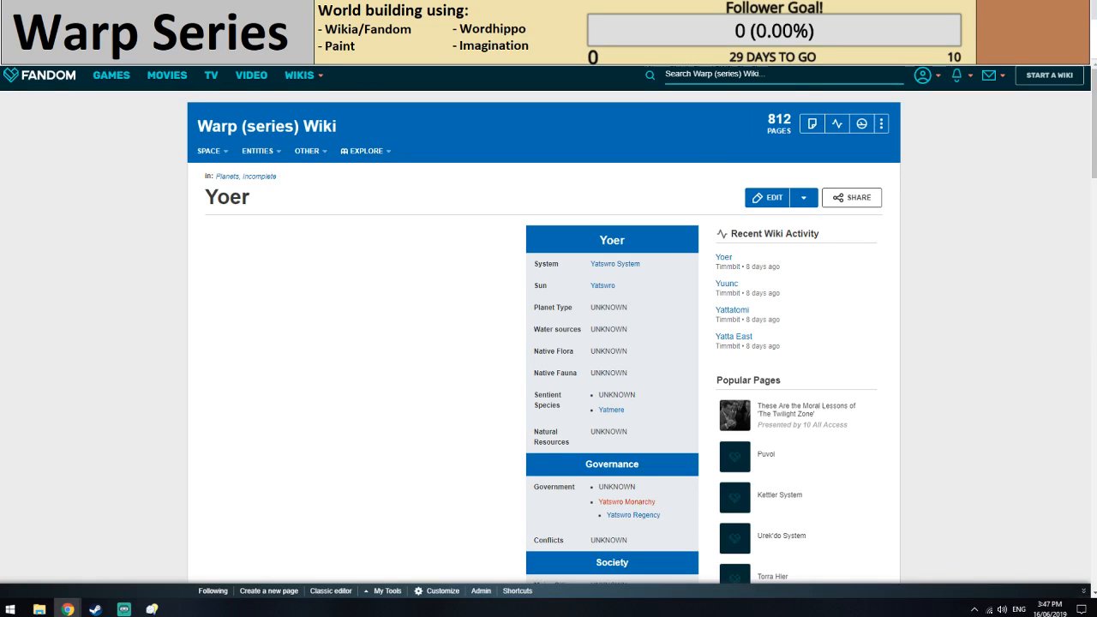
key("ctrl+Tab")
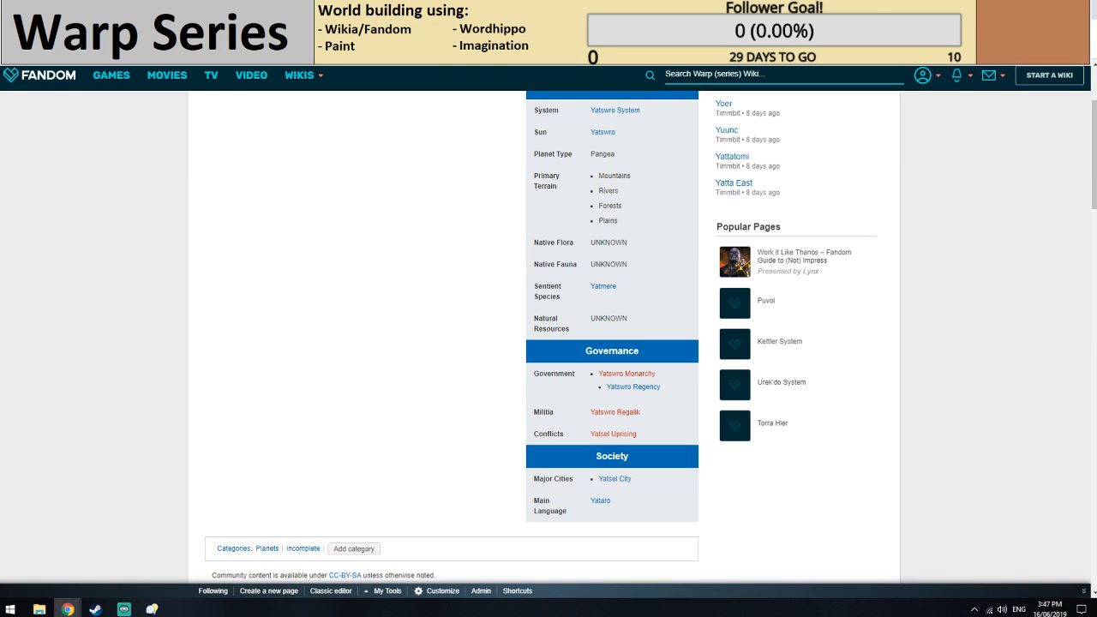
key("ctrl+Tab")
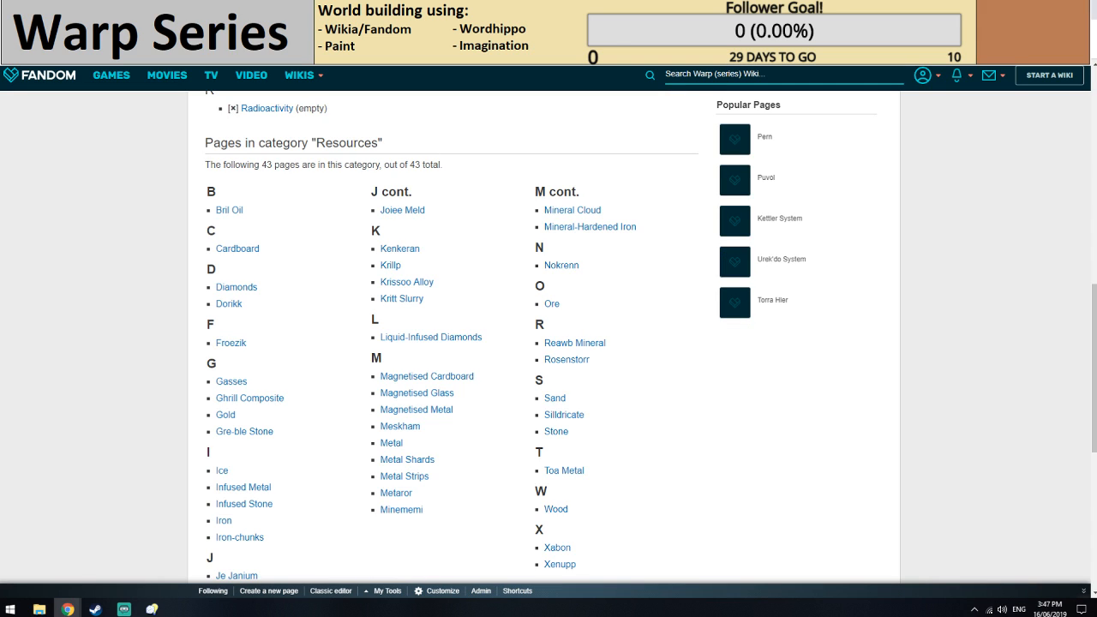
key("ctrl+Tab")
Insert a Company Long infobox into the Yaturn Refining Co article.
left_click(244, 251)
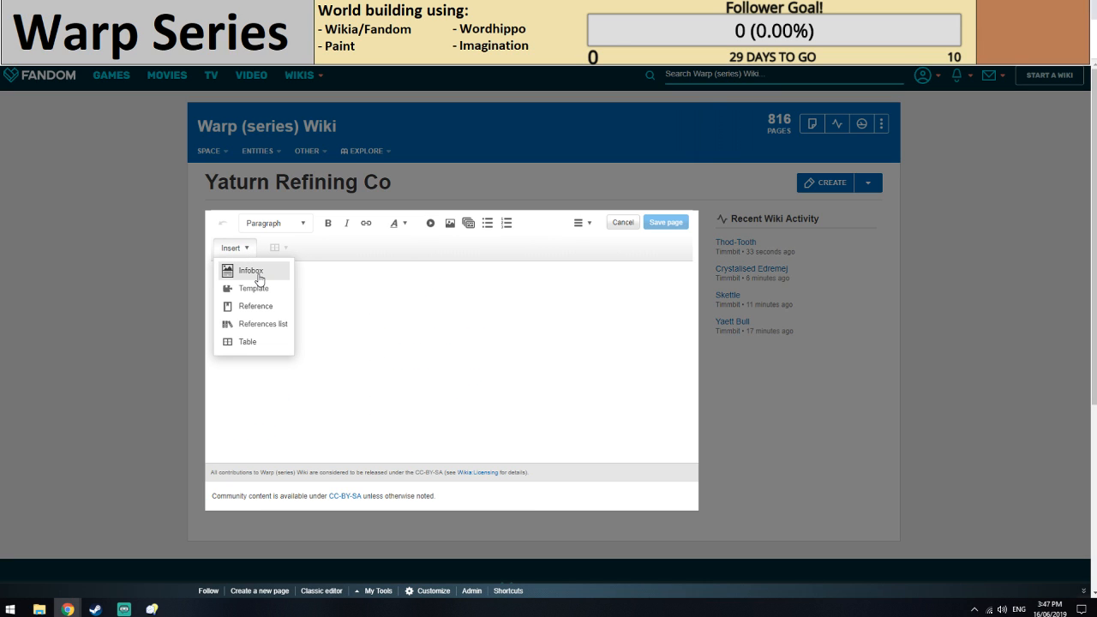
left_click(251, 271)
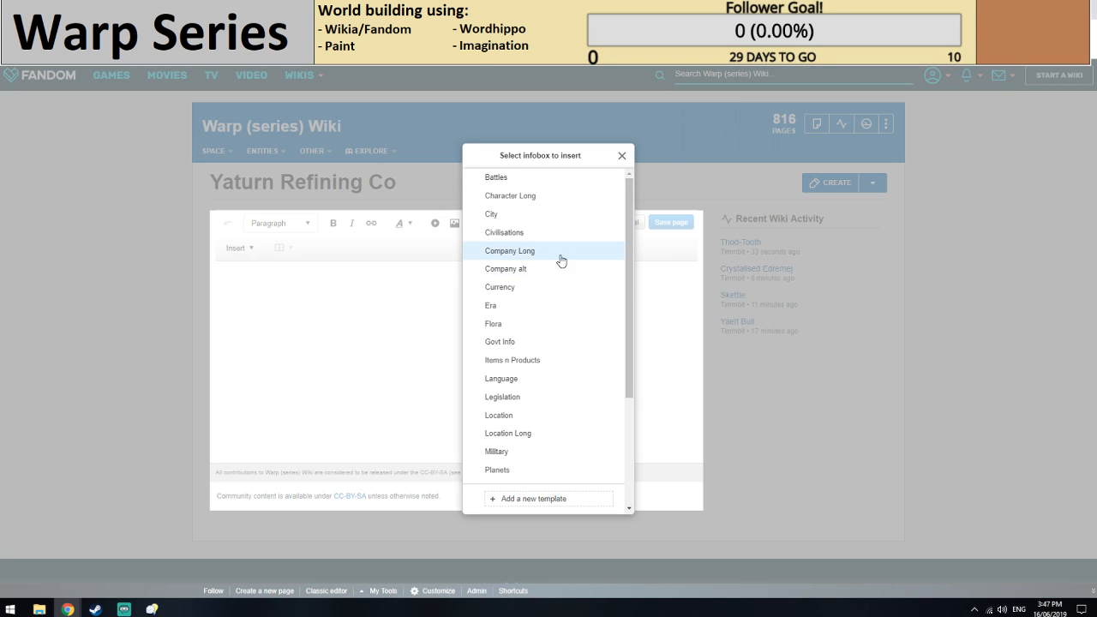
left_click(517, 255)
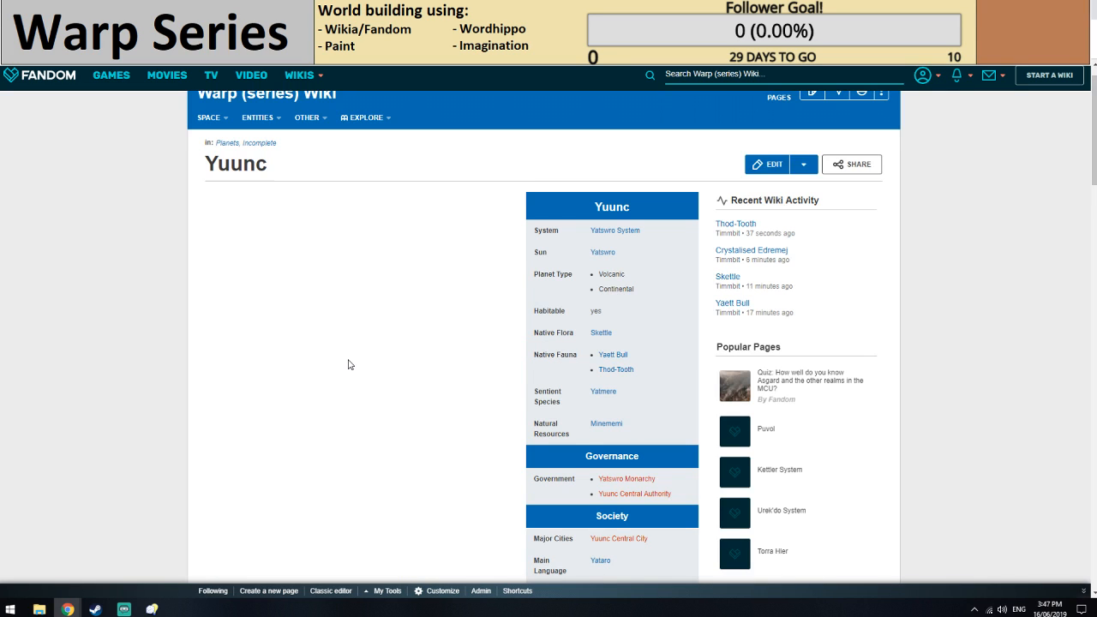
Check the Minememi resource article linked from the Yuunc page, and return to the Yaturn Refining Co infobox form.
scroll(348, 364, "down", 1)
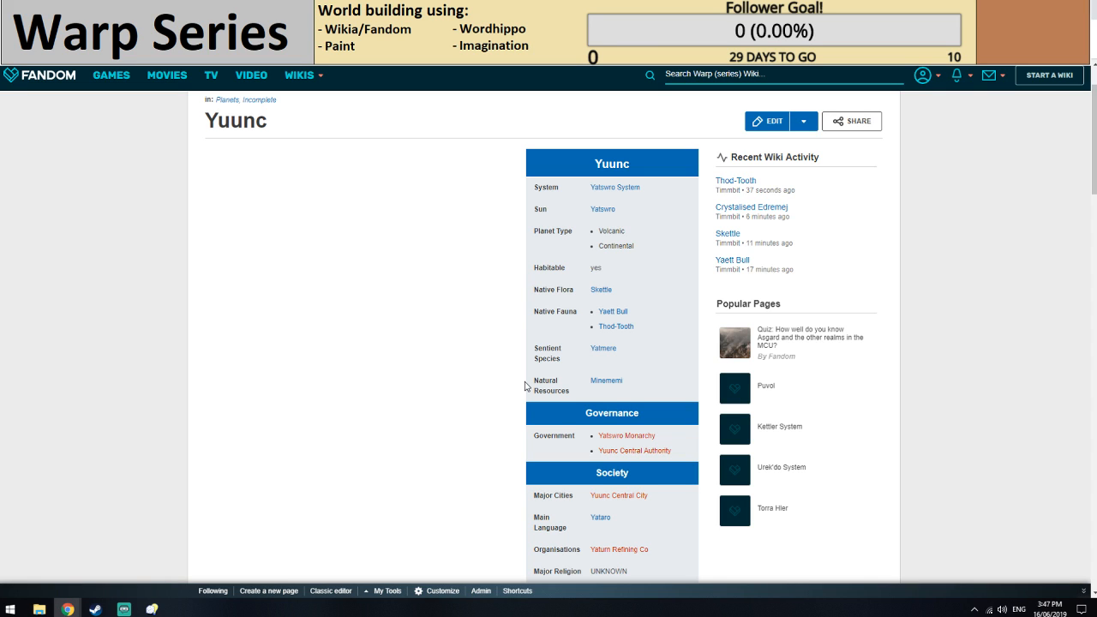
left_click(605, 381)
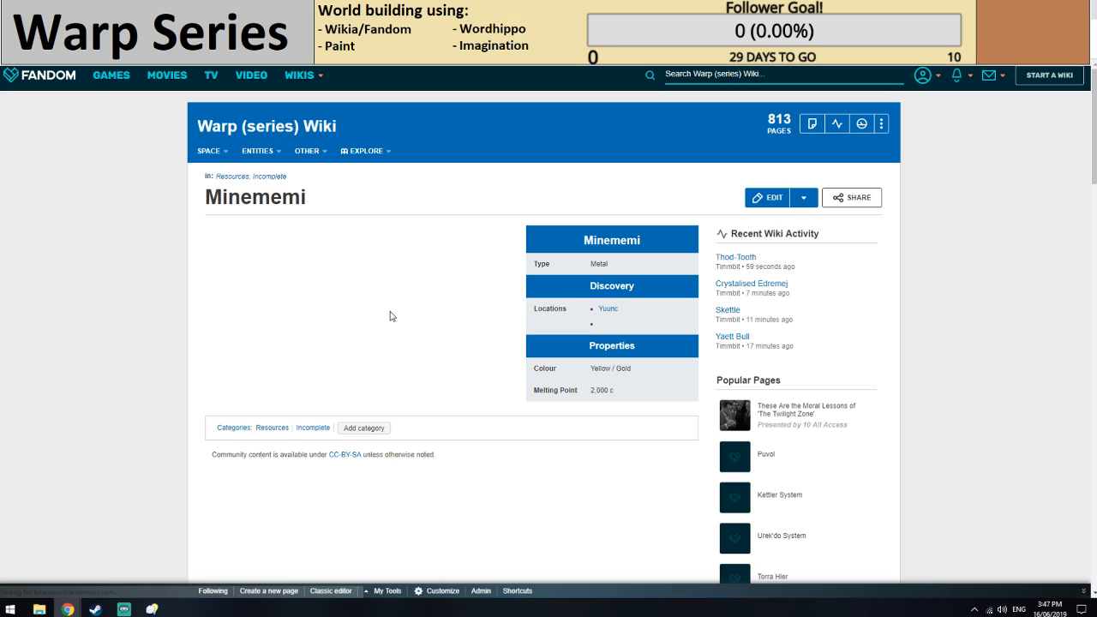
double_click(302, 250)
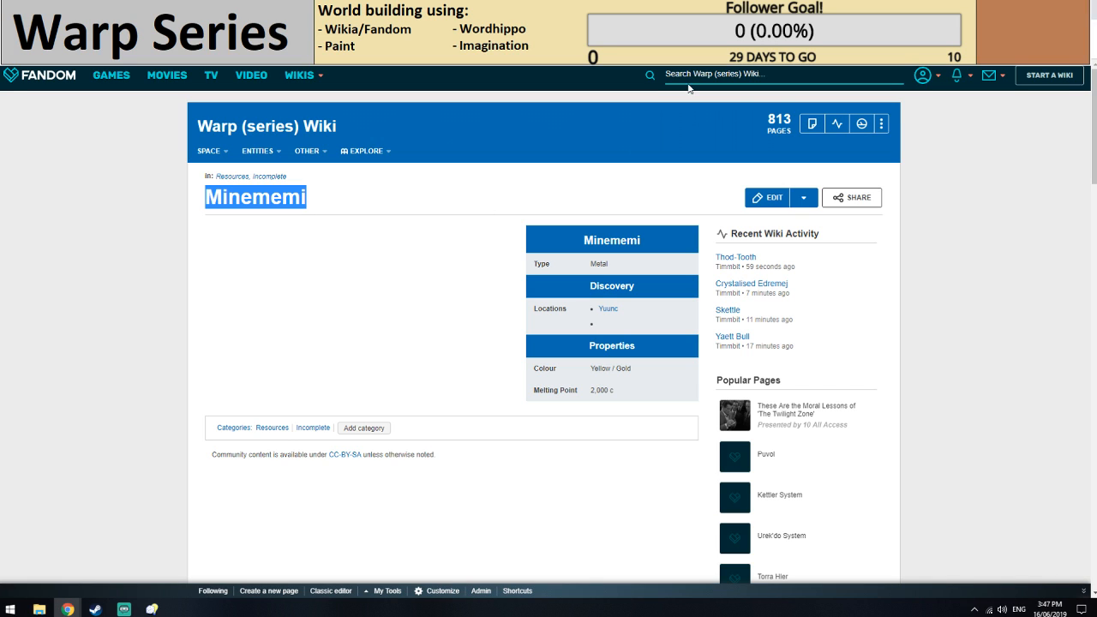
left_click(531, 11)
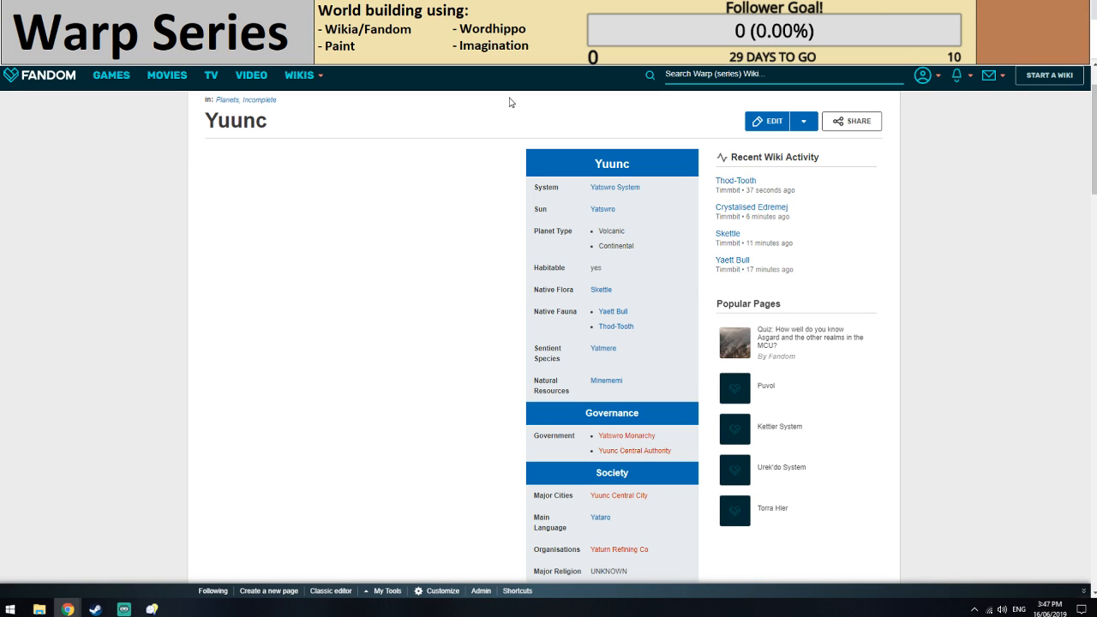
left_click(490, 11)
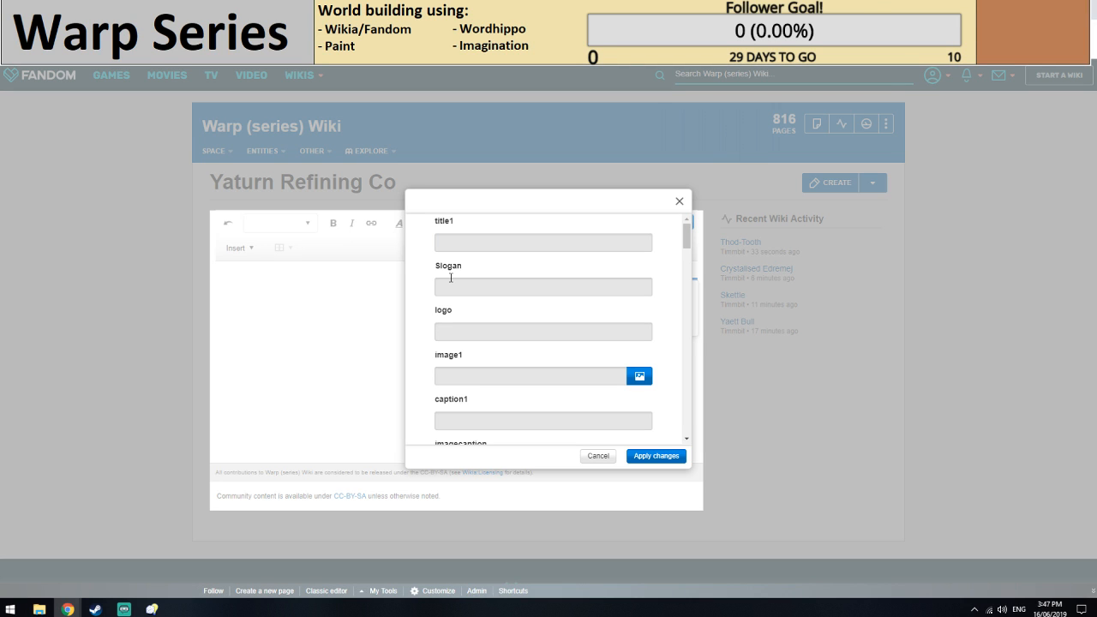
Set the Abbreviation in the Yaturn Refining Co infobox to YRC.
scroll(450, 278, "down", 2)
left_click(470, 358)
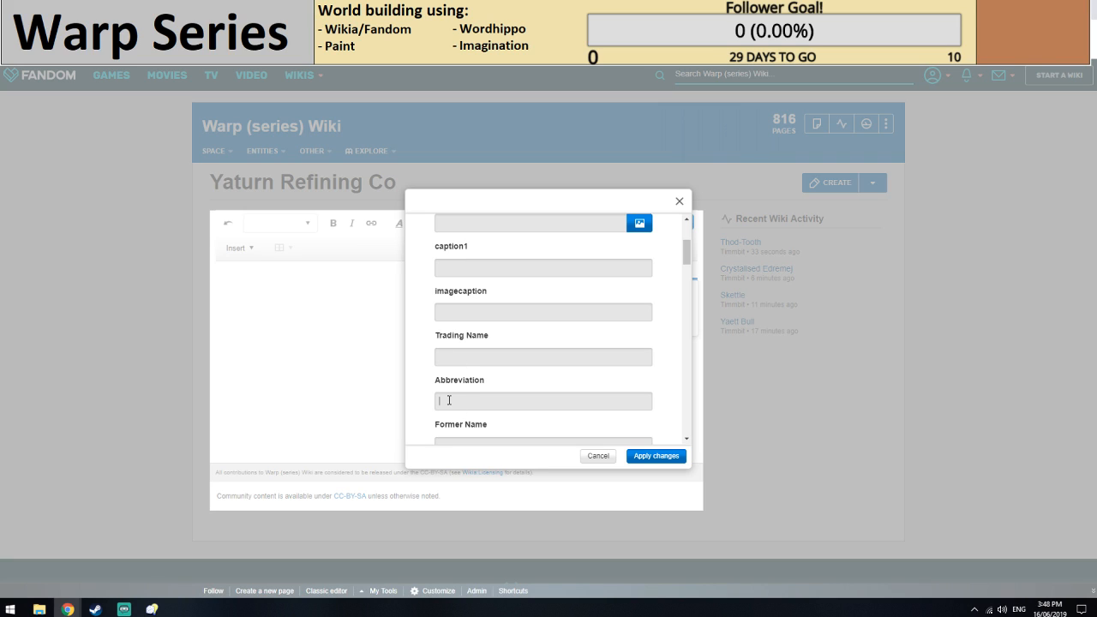
type("YRC")
Set the company's Type to Refining in the infobox.
scroll(451, 391, "down", 2)
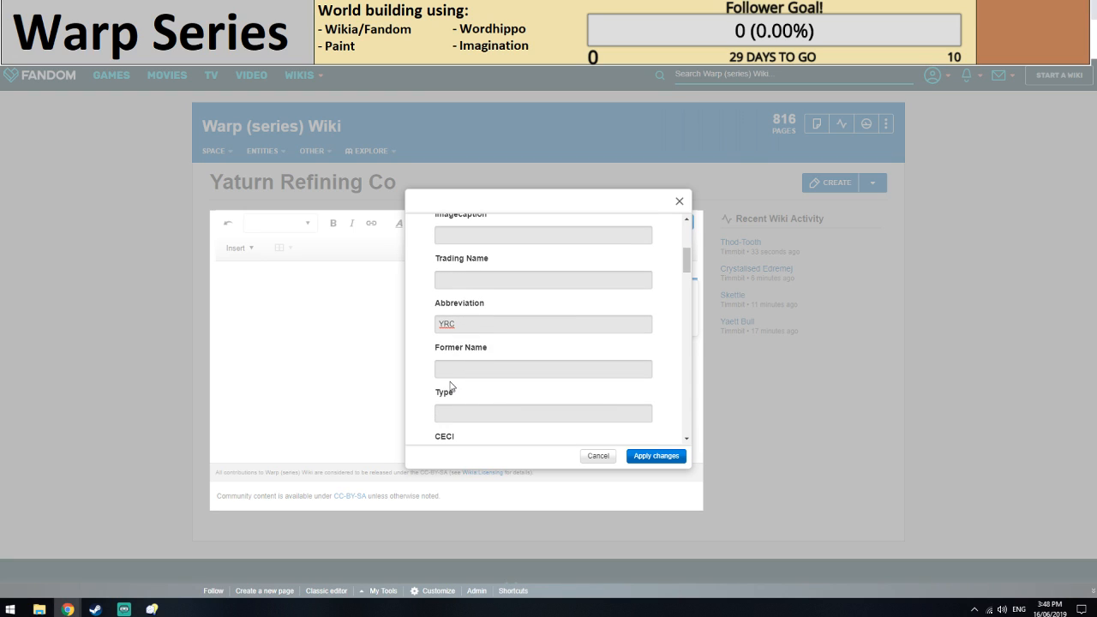
scroll(480, 351, "down", 1)
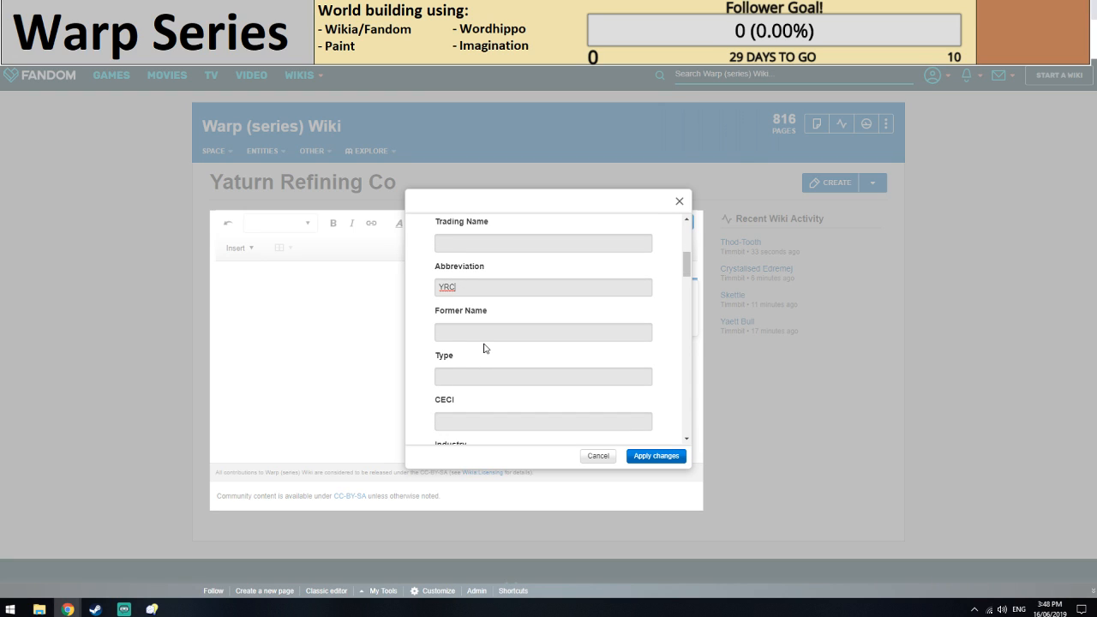
scroll(484, 348, "down", 1)
left_click(478, 336)
type("Refinin")
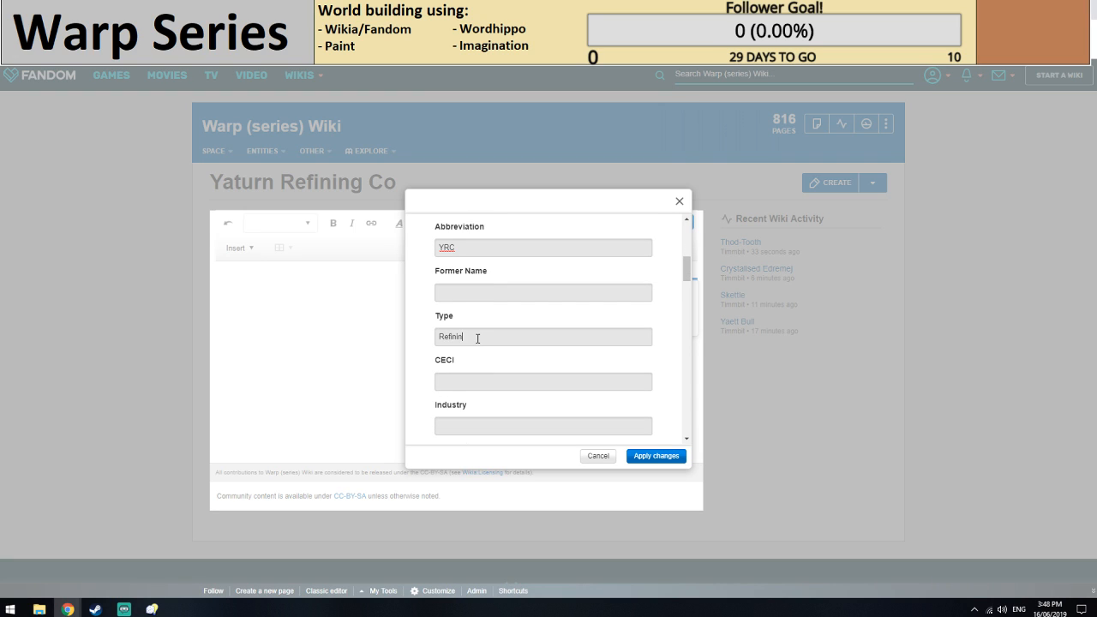
type("g Cmo")
key("BackSpace")
key("BackSpace")
type("Com")
key("BackSpace")
key("BackSpace")
key("BackSpace")
key("BackSpace")
key("BackSpace")
key("BackSpace")
key("BackSpace")
type("ing")
Set the company's CECI entry to UNKNOWN.
scroll(488, 334, "down", 1)
left_click(469, 309)
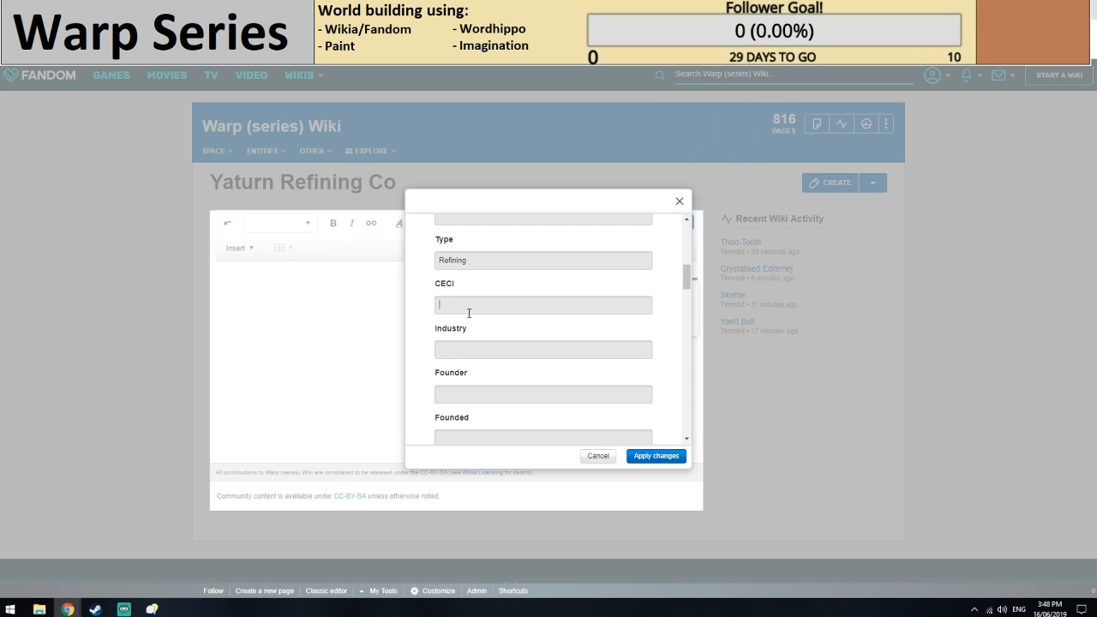
type("UNKNOWN")
Enter the Headquarters as a bulleted link to Yatswro System with a nested link to Yuunc beneath it.
scroll(497, 348, "down", 1)
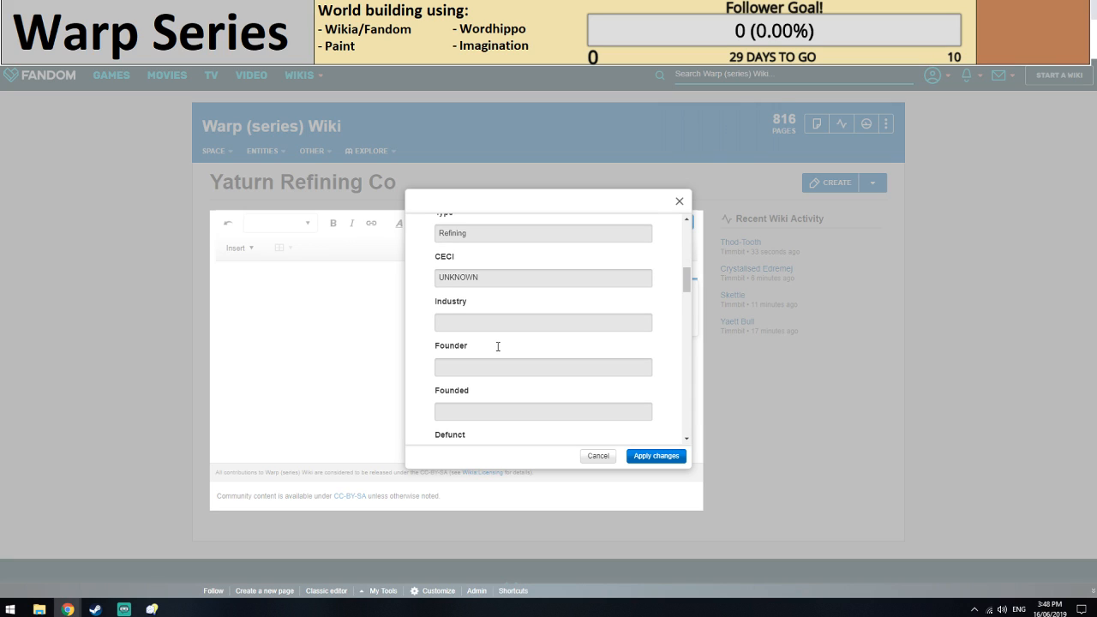
scroll(488, 360, "down", 2)
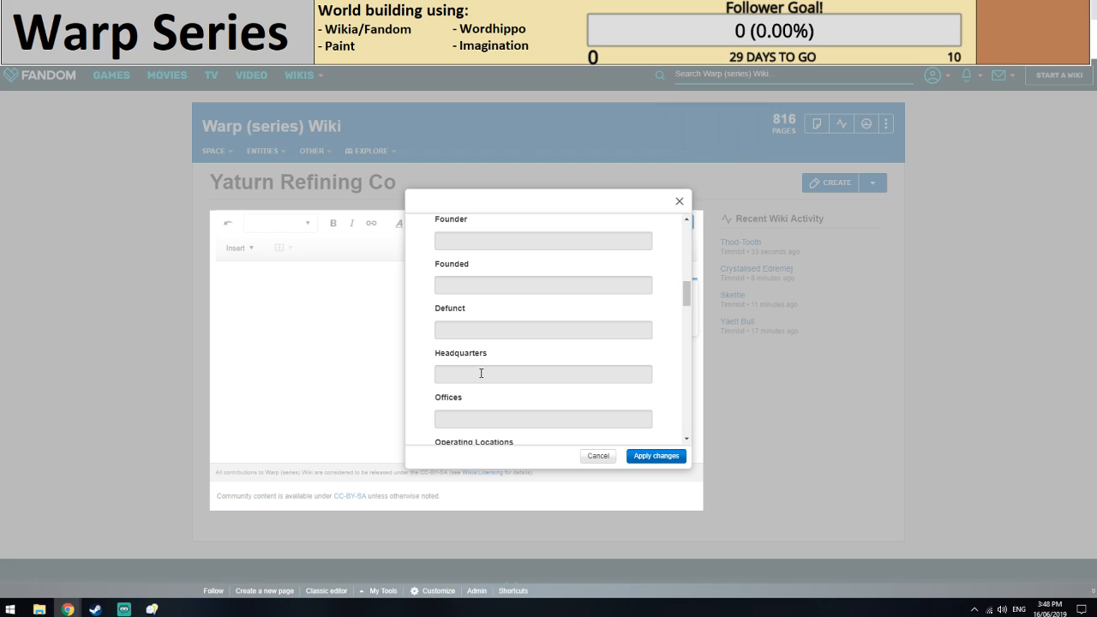
left_click(480, 373)
key("ctrl+shift+Tab")
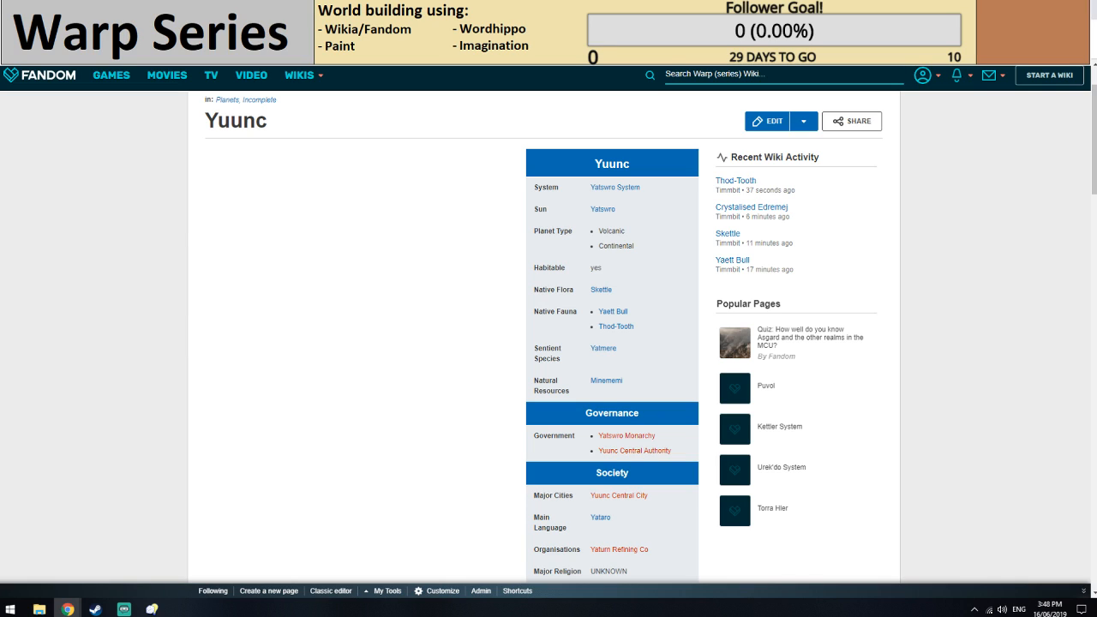
key("ctrl+Tab")
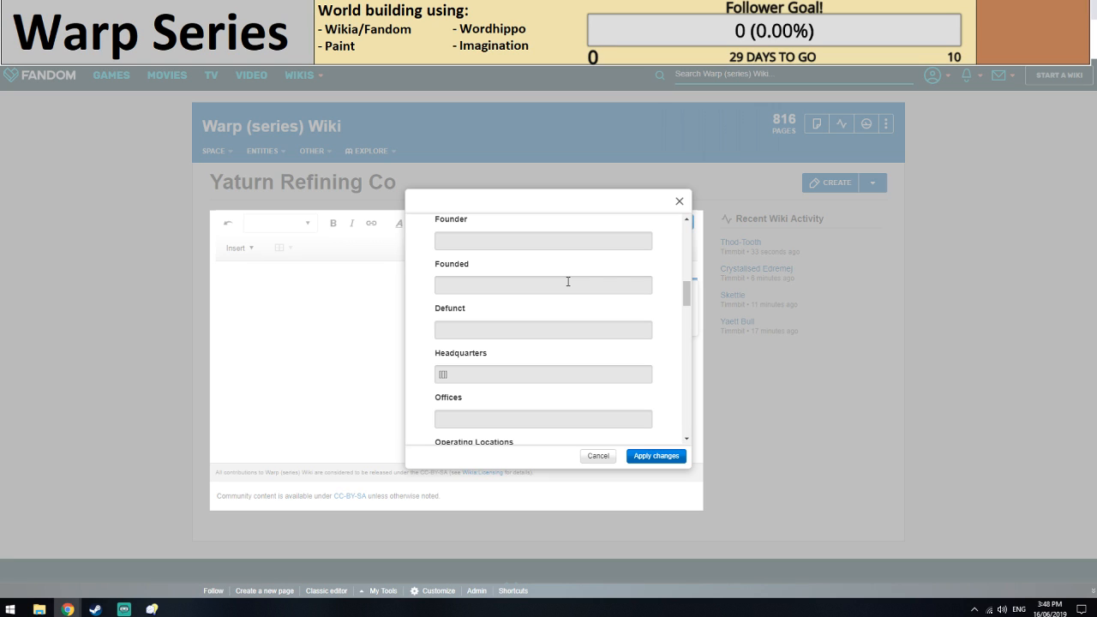
type("[[Yuunc")
key("Return")
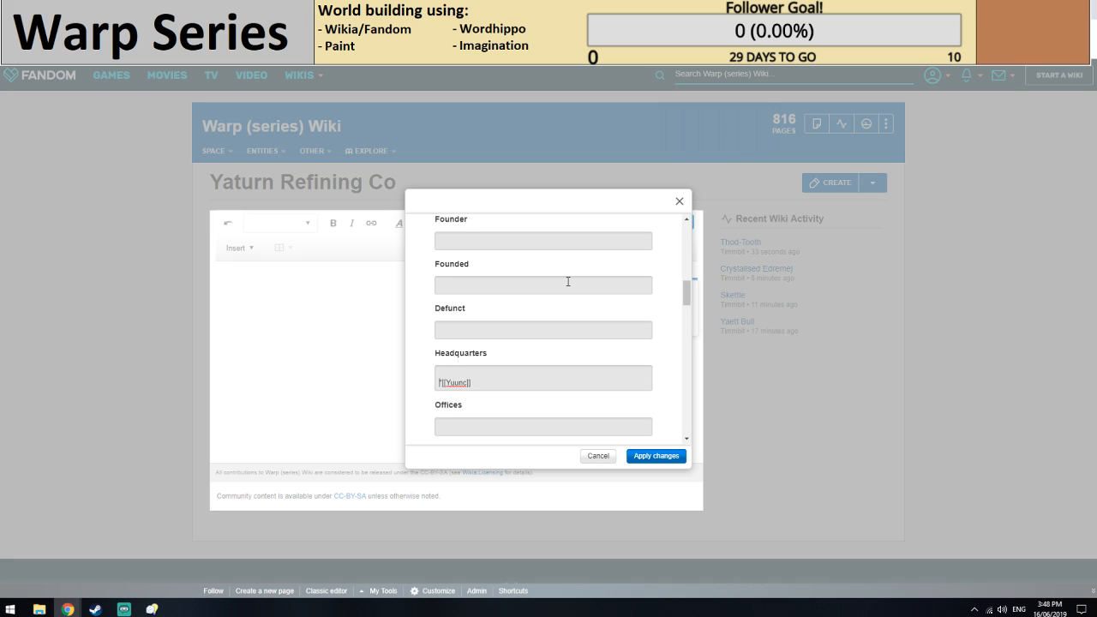
type("**")
key("Up")
type("*[[Yatswro System]]")
Add a third-level bullet linking to Yat-Outpost under Yuunc in the Headquarters entry.
left_click(498, 383)
key("Return")
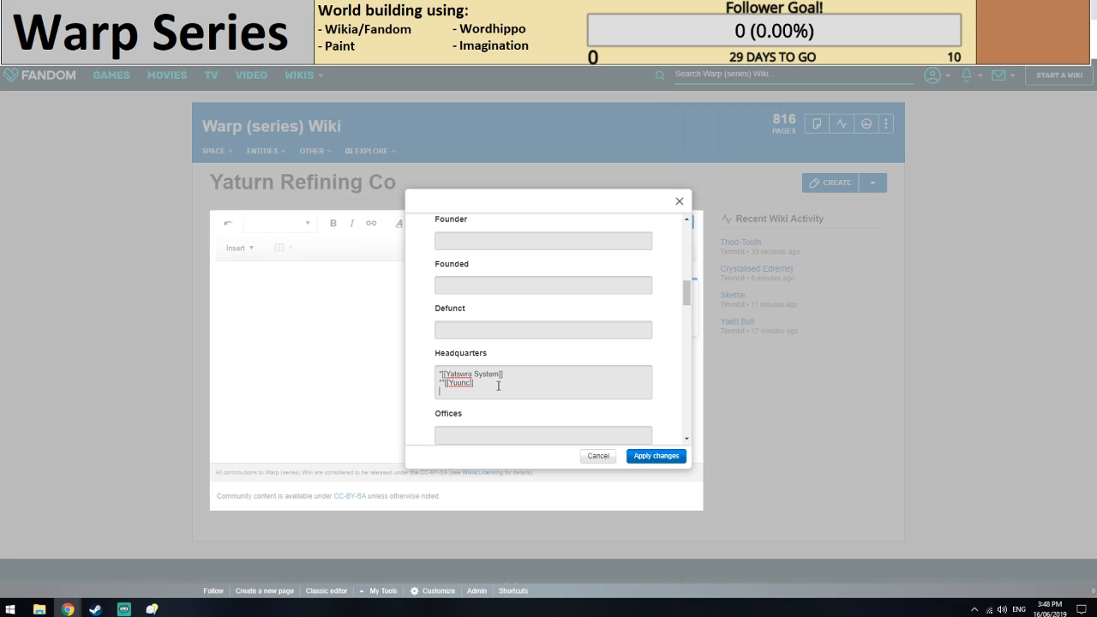
type("***[[]]")
type("Y")
type("or")
key("BackSpace")
key("BackSpace")
key("BackSpace")
type("Tatt")
key("BackSpace")
key("BackSpace")
key("BackSpace")
key("BackSpace")
type("Yat")
type("-Outpost")
Enter Volcanic Lowlands as the first of the company's Operating Locations.
scroll(511, 375, "down", 2)
left_click(483, 326)
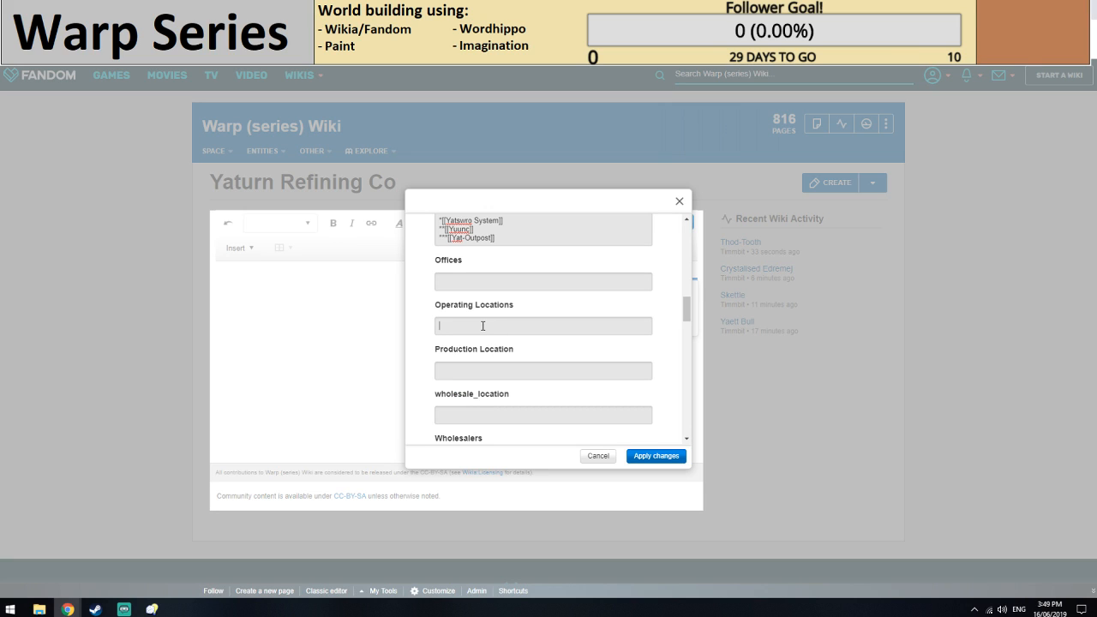
type("Volcanic Lowlands")
Bullet the Volcanic Lowlands entry and duplicate it on a second line, changing the copy to Volcanic Midlands.
left_click_drag(502, 326, 401, 324)
key("ctrl+c")
left_click(442, 324)
key("Return")
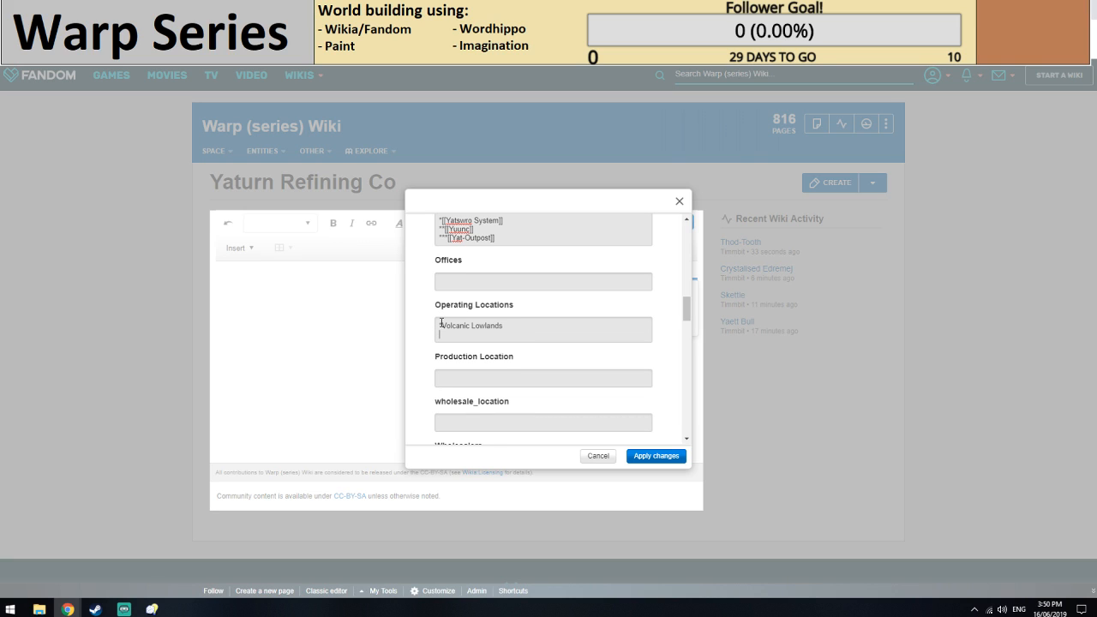
key("ctrl+v")
double_click(484, 334)
left_click(483, 335)
key("BackSpace")
key("BackSpace")
type("Mid")
Add a third Operating Locations line from the copied text and change it to Volcanic Highlands.
left_click(518, 337)
type("*")
key("Return")
key("ctrl+v")
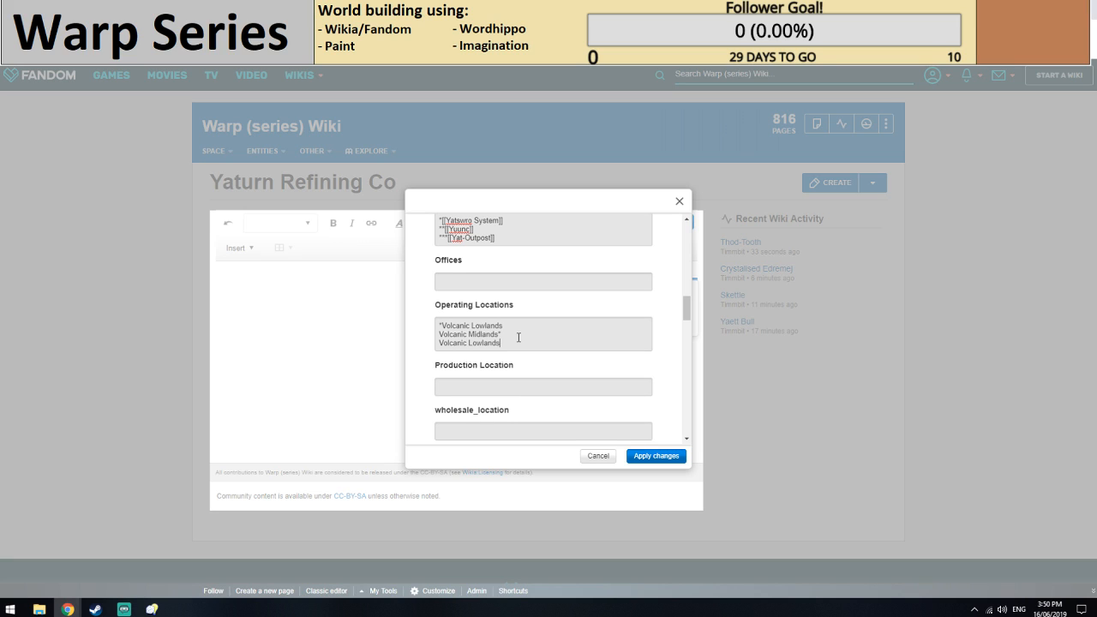
key("Left")
key("Left")
key("Left")
key("Left")
key("Left")
key("BackSpace")
key("BackSpace")
key("BackSpace")
key("BackSpace")
type("High")
key("Left")
key("Left")
key("Left")
key("Left")
Remove the stray asterisk after Volcanic Midlands and put a bullet before both the Midlands and Highlands lines.
left_click(512, 333)
key("BackSpace")
left_click(438, 335)
type("*")
left_click(438, 343)
type("*")
Set the company's CEO to UNKNOWN.
scroll(517, 332, "down", 1)
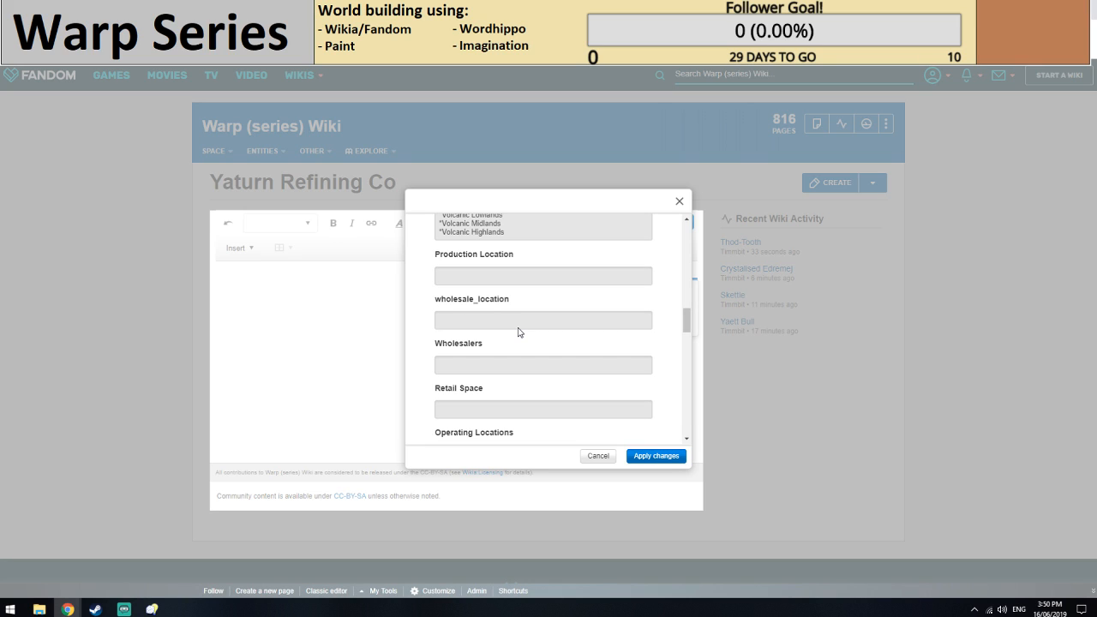
scroll(518, 331, "down", 2)
left_click(485, 297)
type("UNKNOWN")
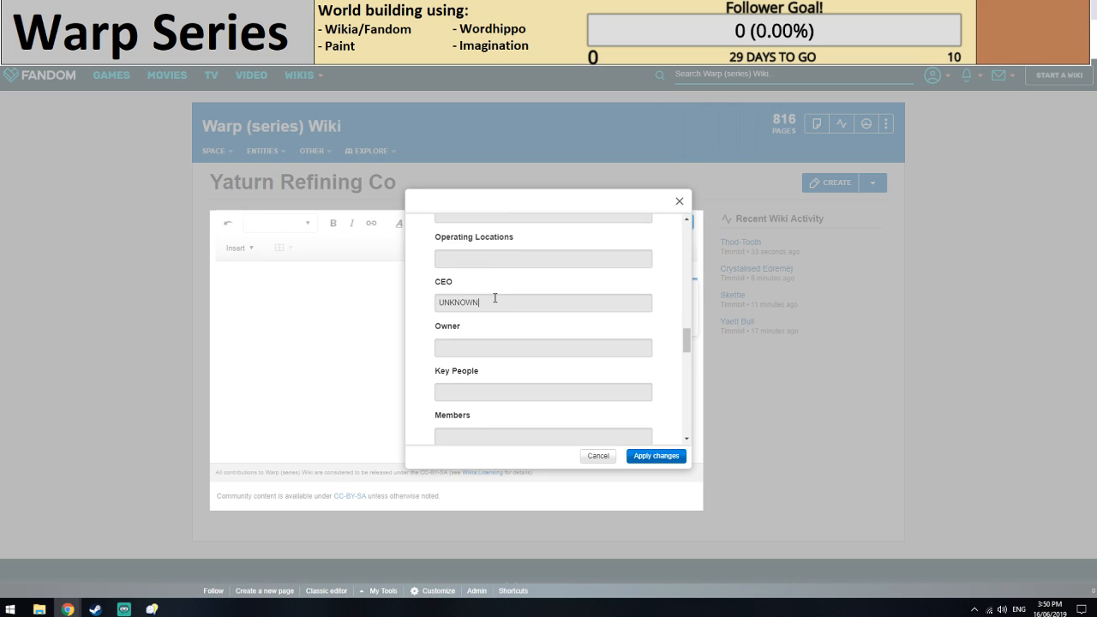
Enter Refined Minememi as a bulleted product, with Minememi as a wiki link, checking the spelling on the Yuunc page.
scroll(494, 297, "down", 2)
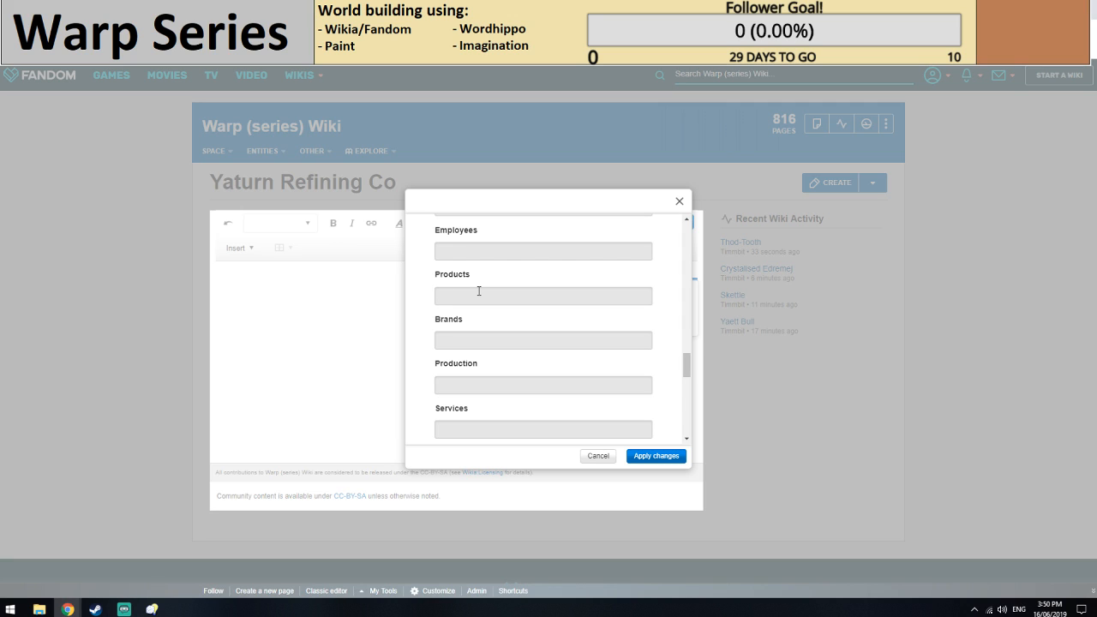
left_click(479, 292)
type("*Refined [[")
left_click(206, 9)
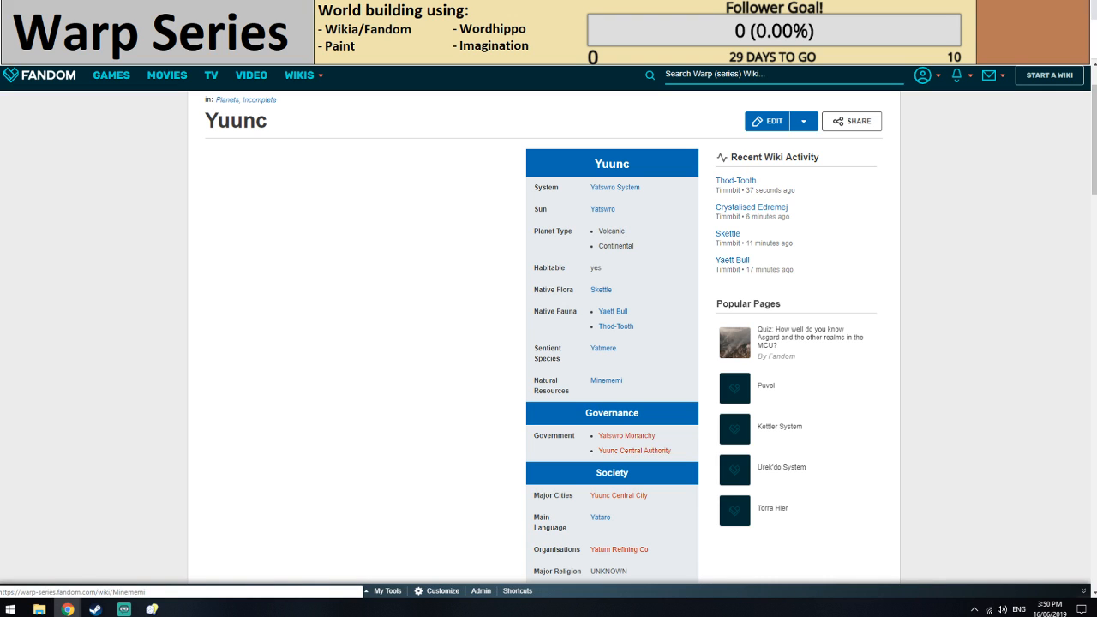
left_click(343, 9)
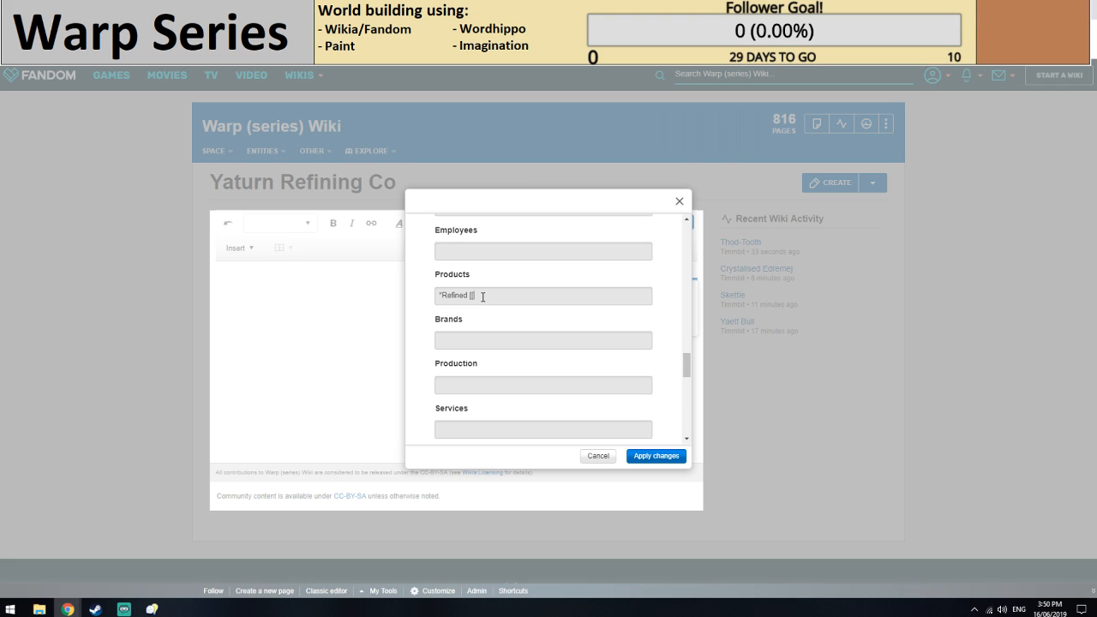
type("Minememi]]")
key("XF86AudioRaiseVolume")
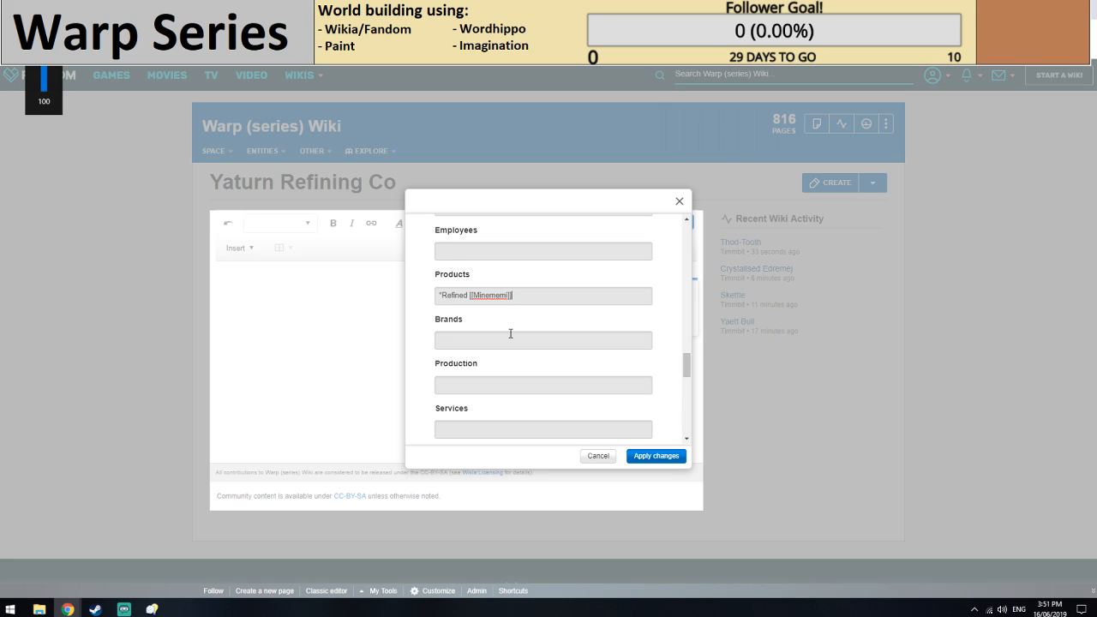
Add a second bulleted product reading UNKNOWN (Volcanic rock?).
scroll(510, 334, "down", 1)
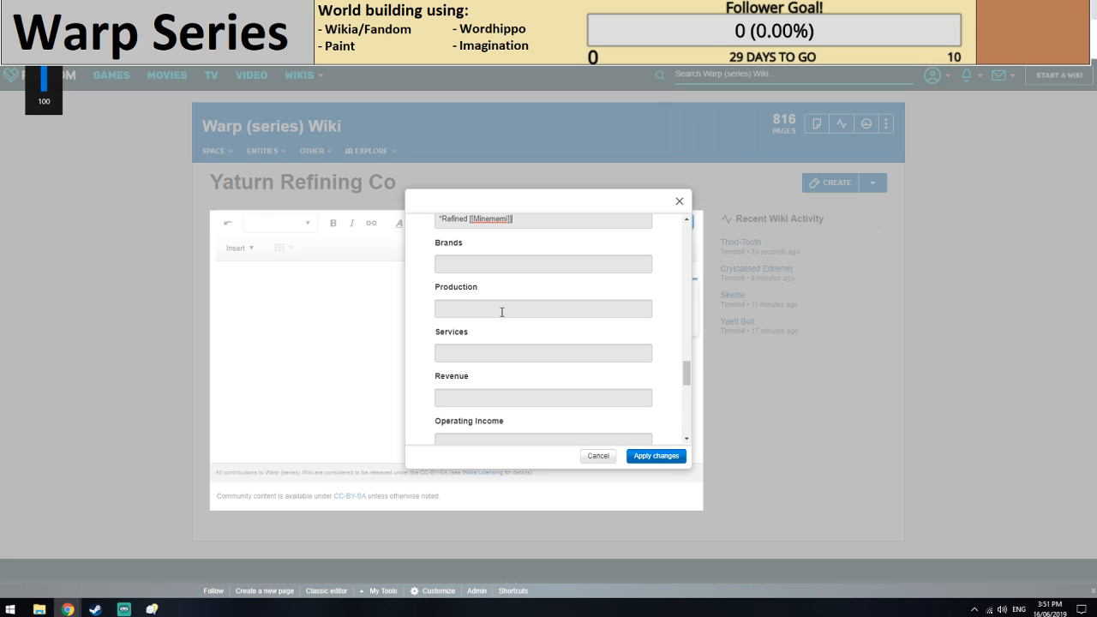
scroll(526, 295, "up", 1)
key("Return")
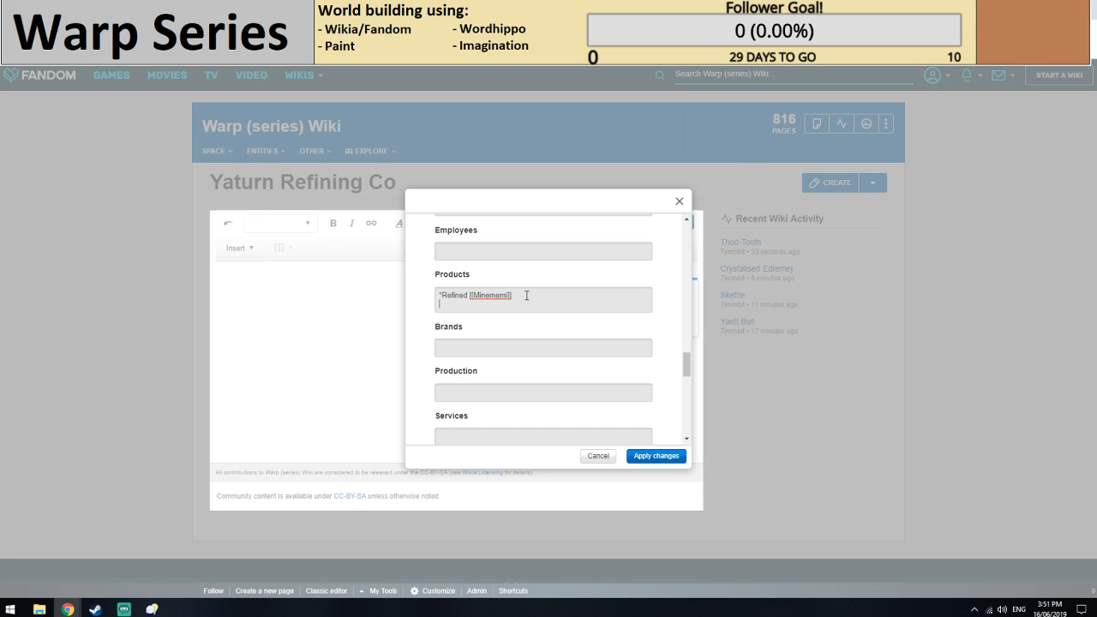
type("*UNKNOWN (Volcanic rock?)")
Apply the infobox changes with the remaining fields left blank and save the Yaturn Refining Co page.
scroll(525, 318, "down", 1)
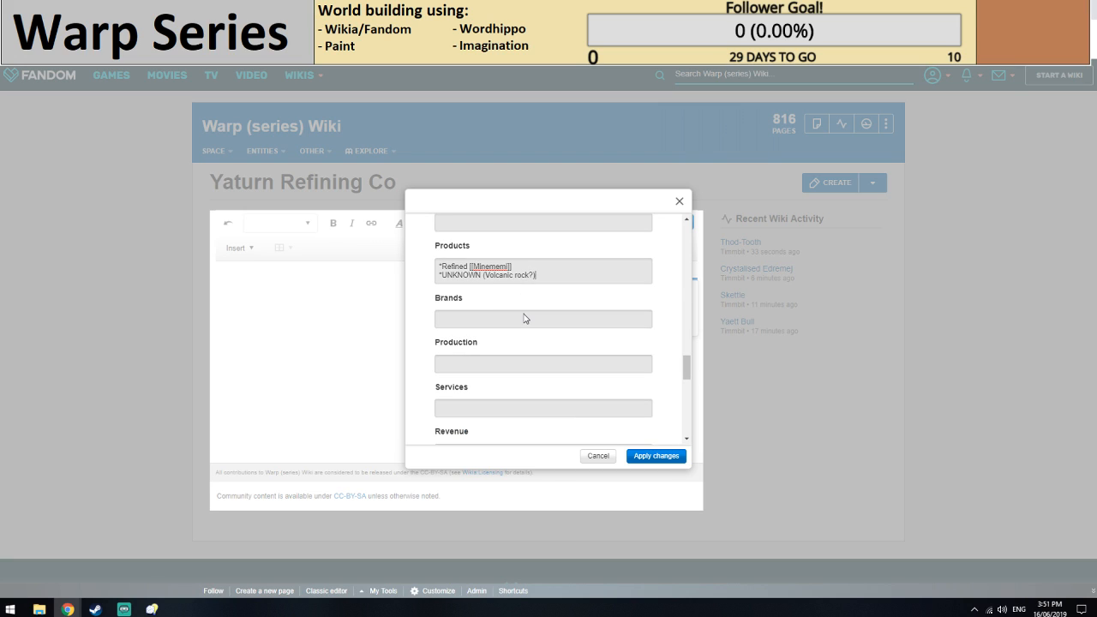
scroll(526, 318, "down", 5)
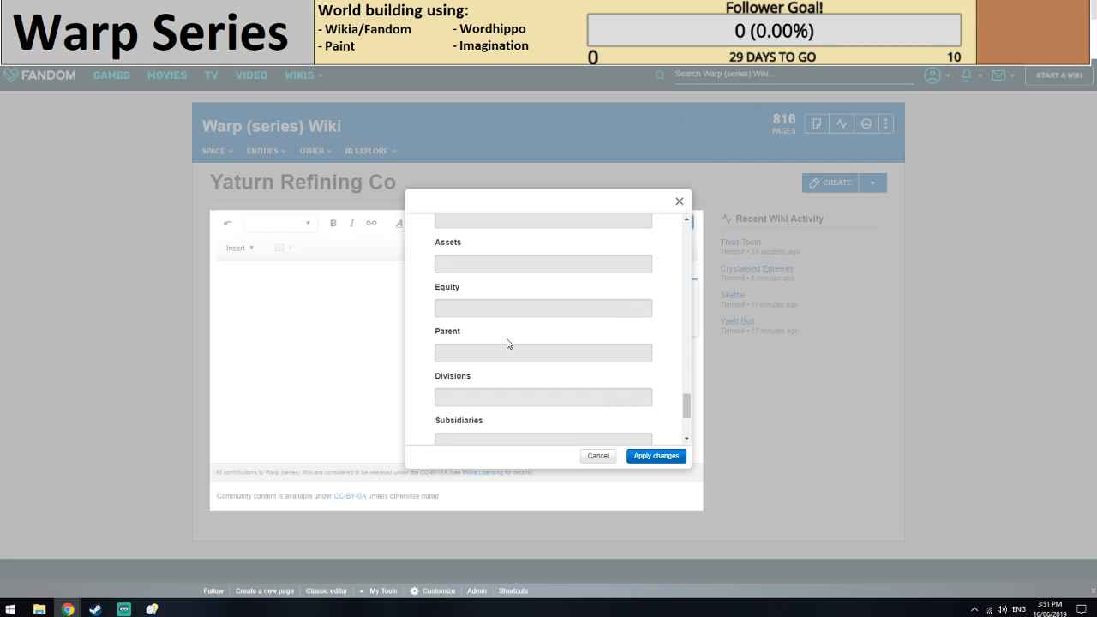
scroll(506, 344, "down", 4)
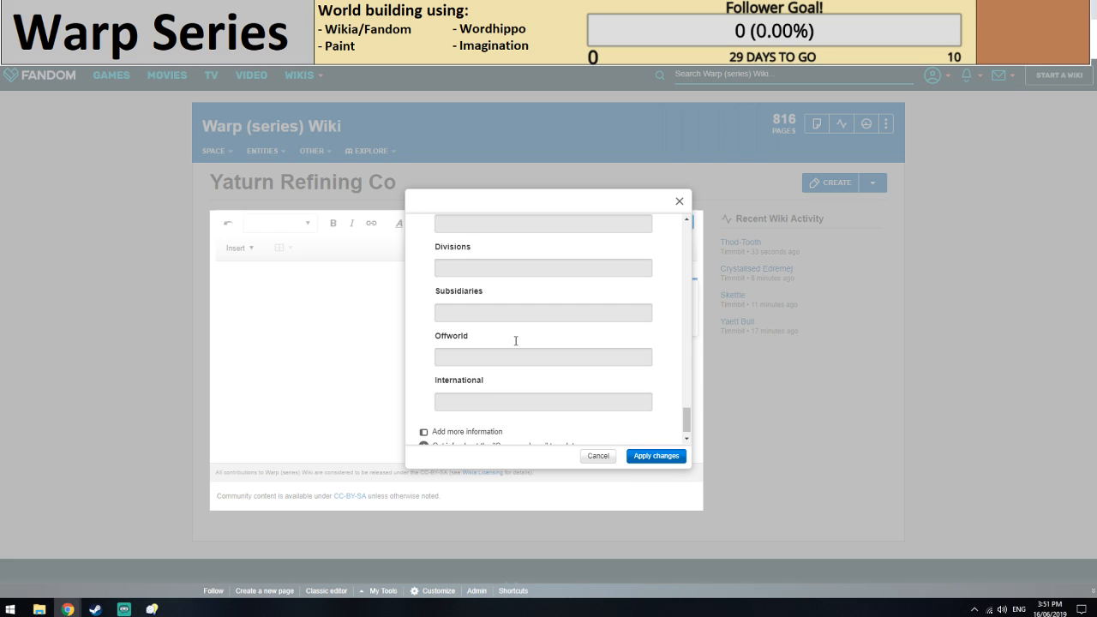
scroll(608, 438, "up", 3)
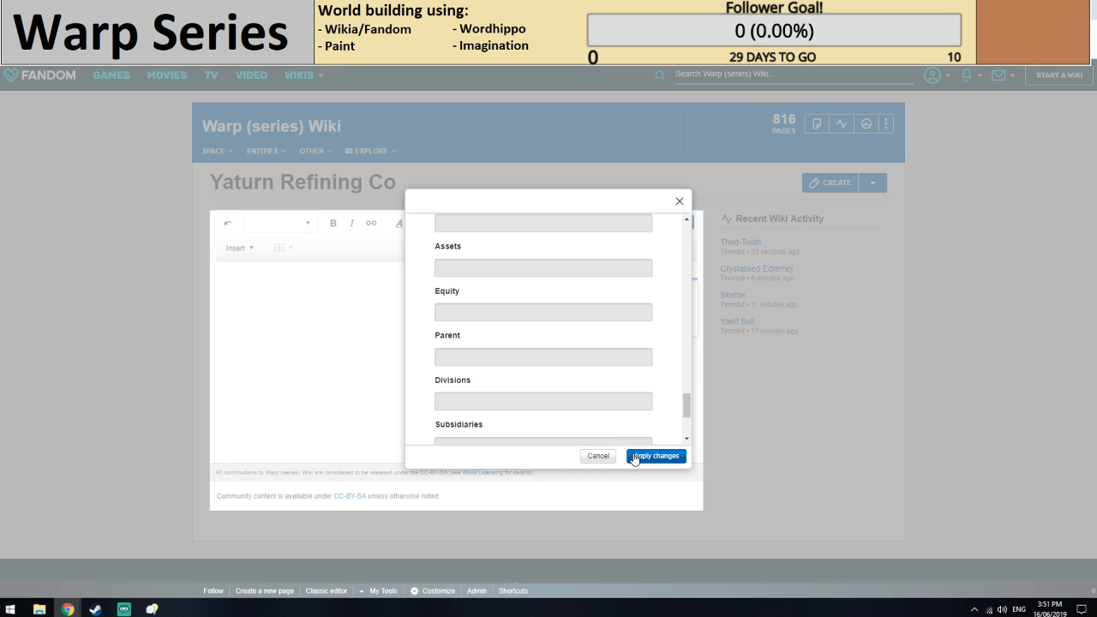
left_click(636, 455)
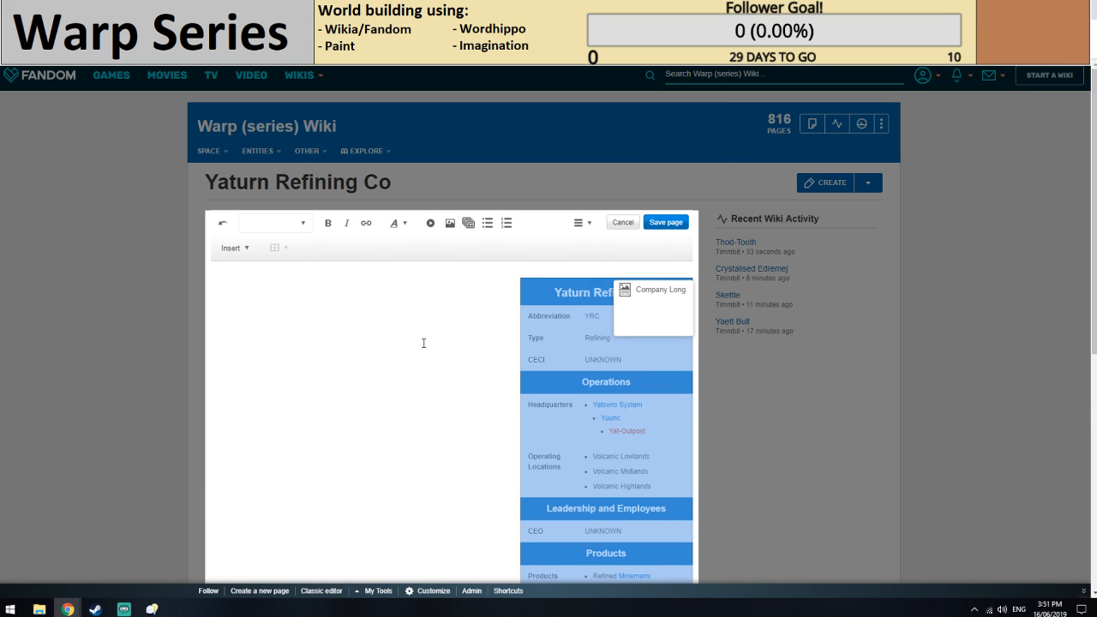
left_click(665, 222)
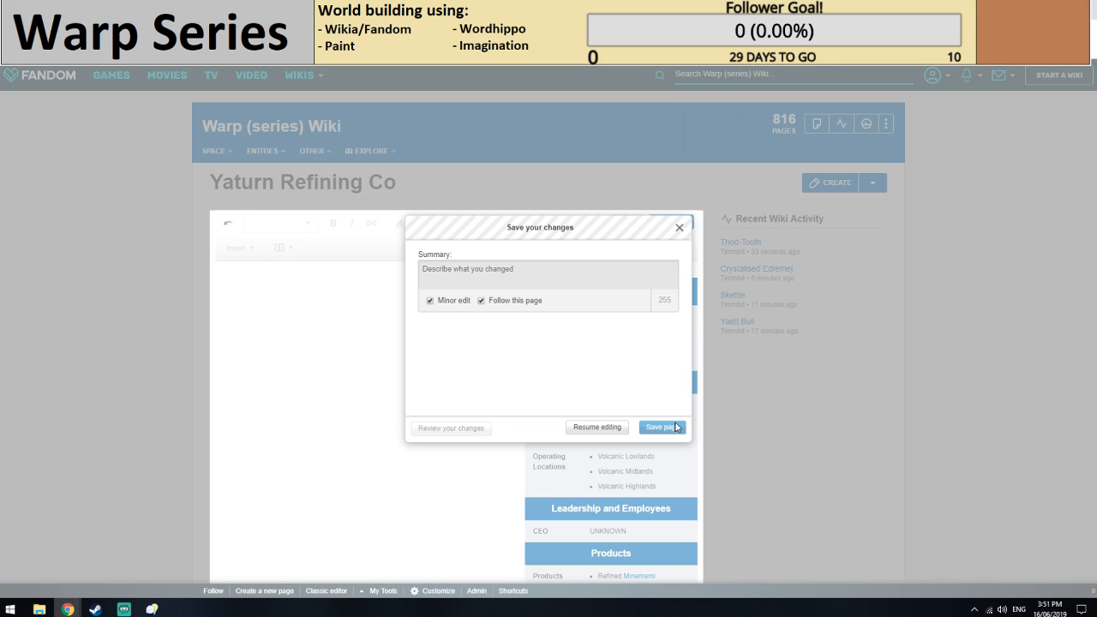
left_click(673, 426)
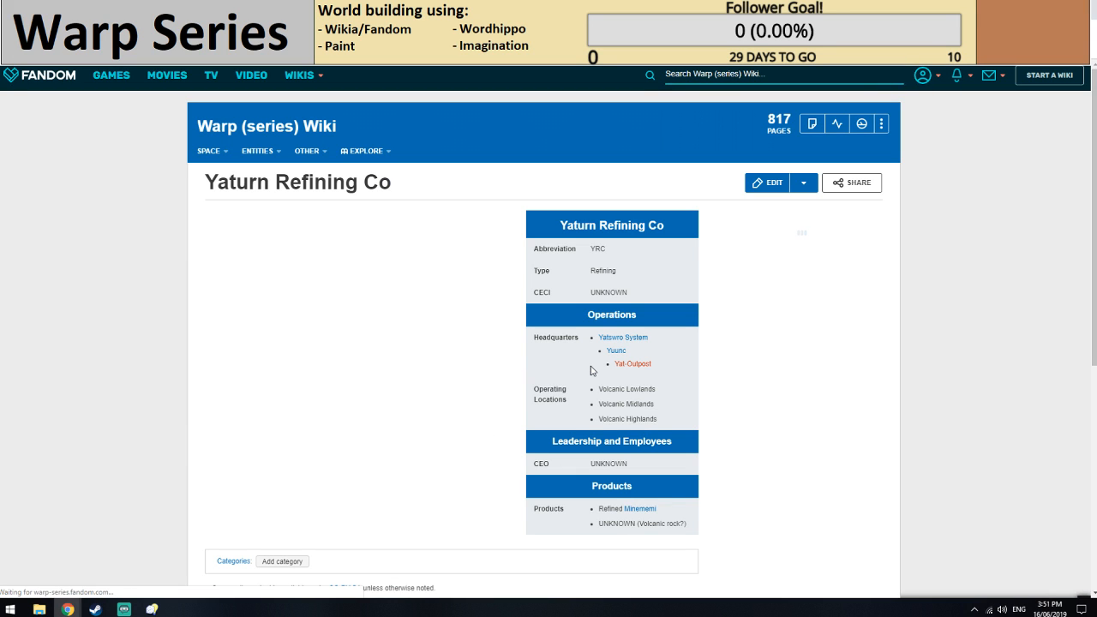
Add the categories Corporations and Incomplete to the Yaturn Refining Co page and save them.
left_click(281, 561)
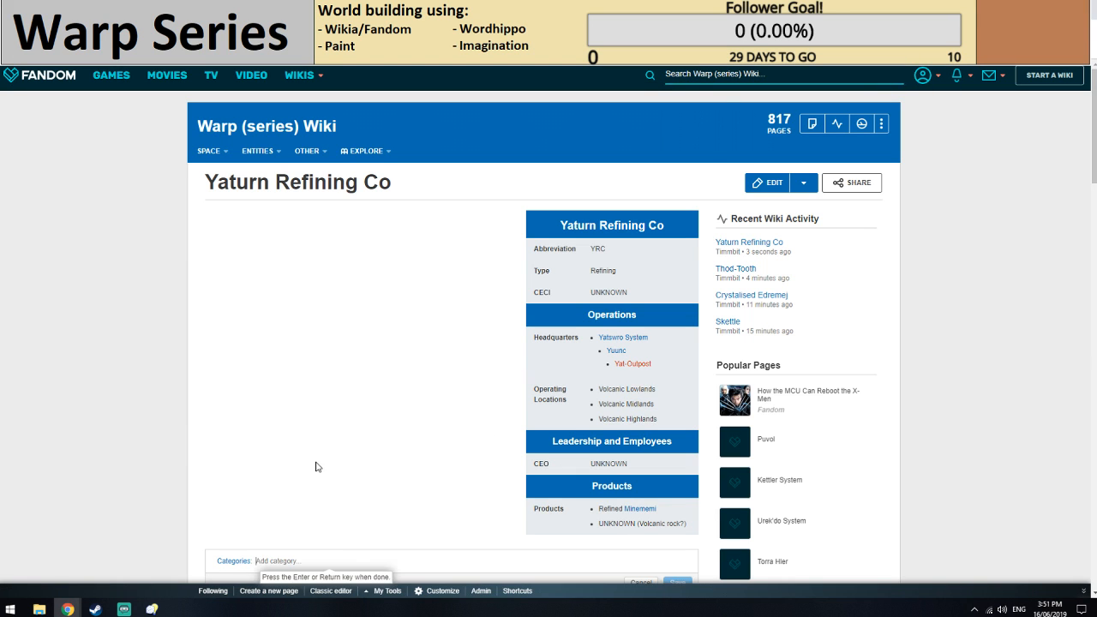
scroll(317, 467, "down", 1)
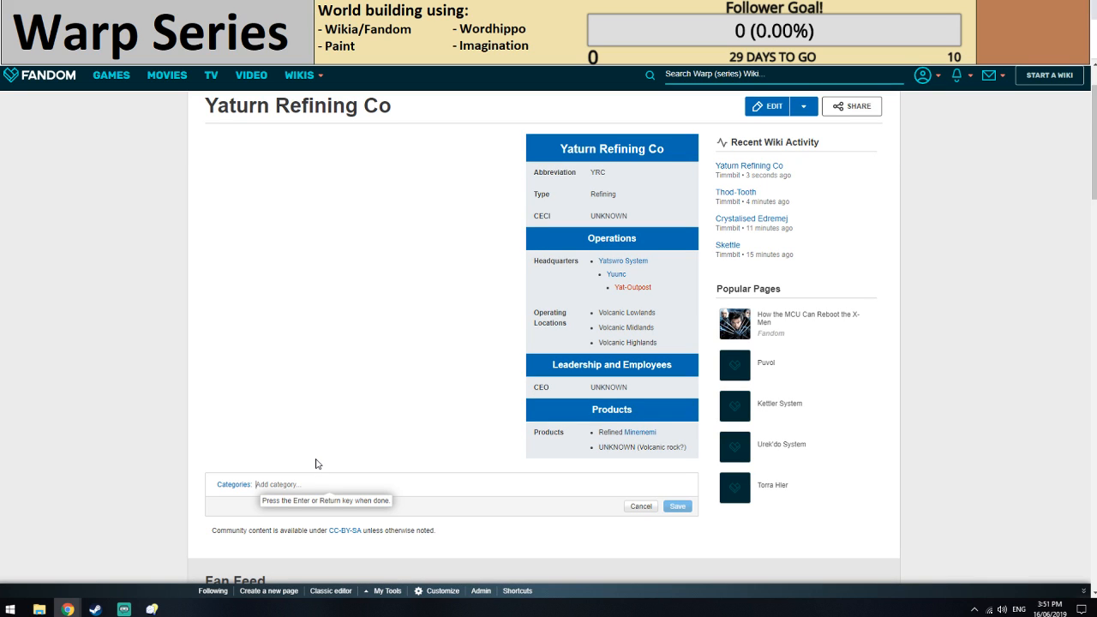
type("Co")
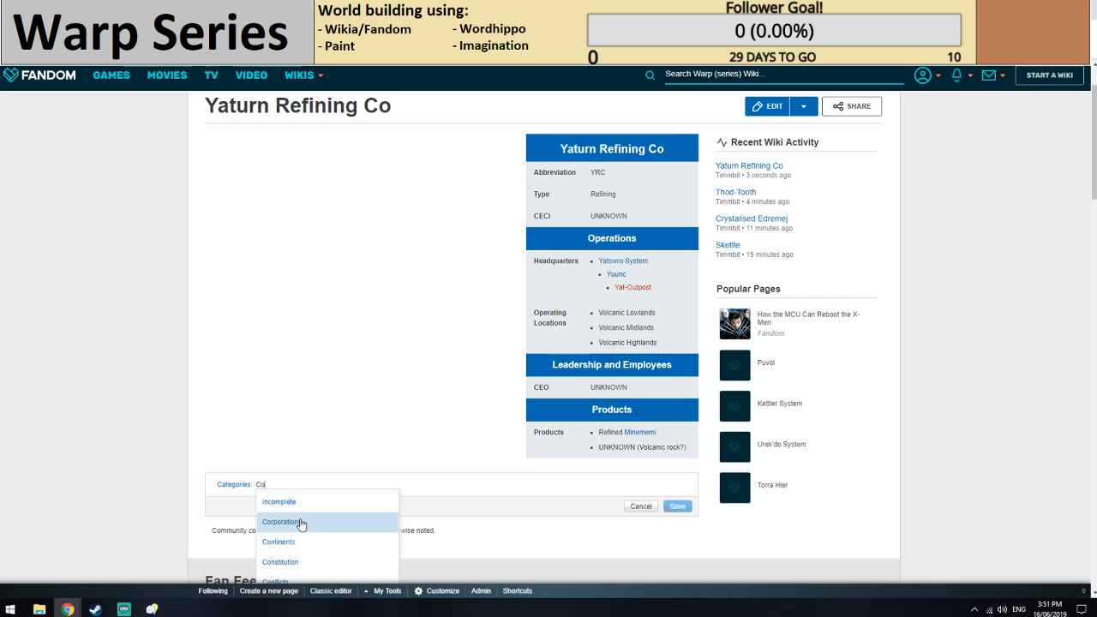
left_click(301, 525)
type("Inco")
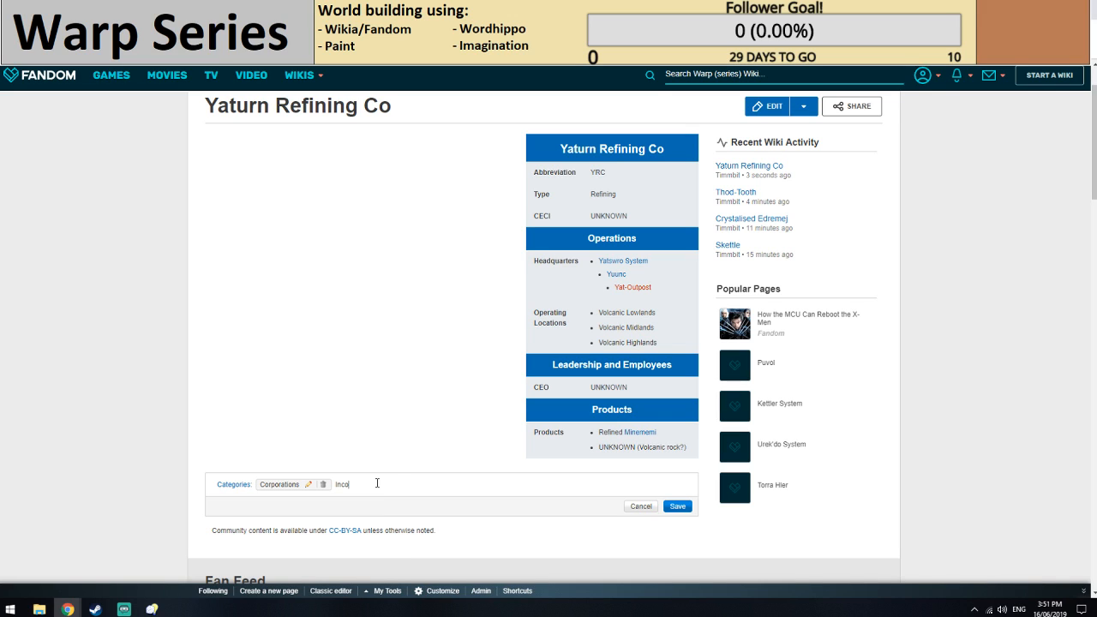
left_click(677, 505)
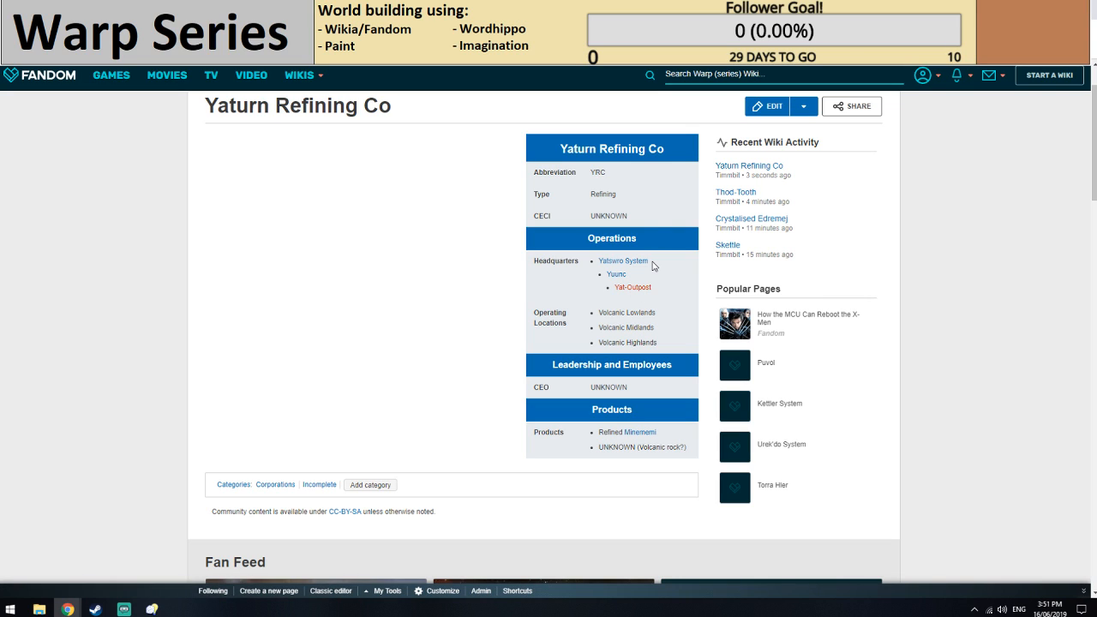
Open the Yat-Outpost link, and on the Minememi page add Volcanic Lowlands as a bullet under Yuunc in the infobox locations.
left_click(633, 287)
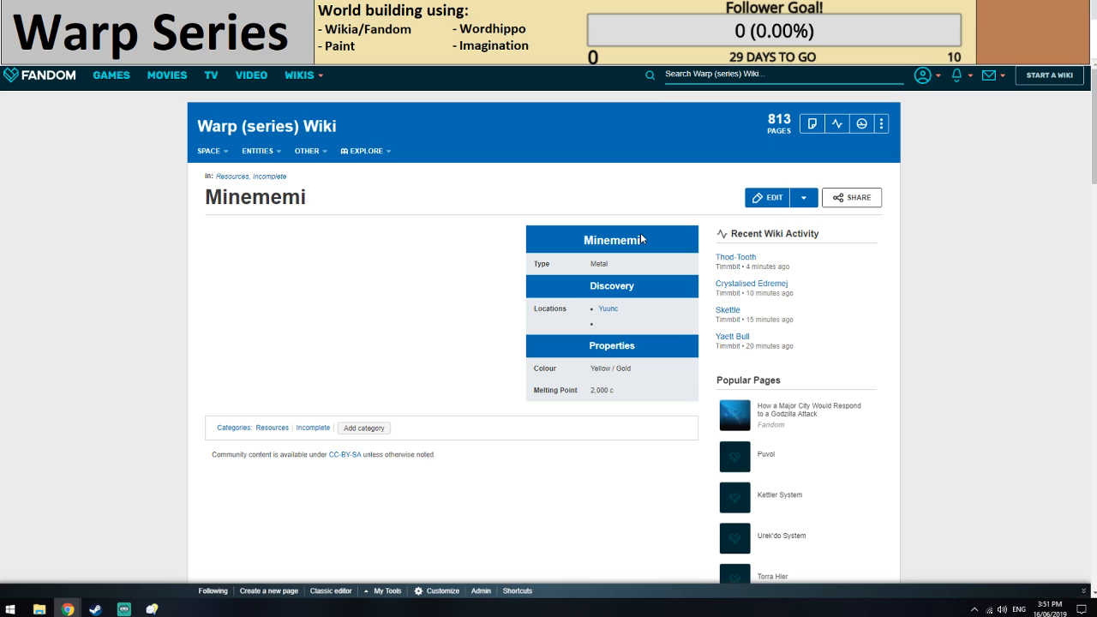
left_click(767, 198)
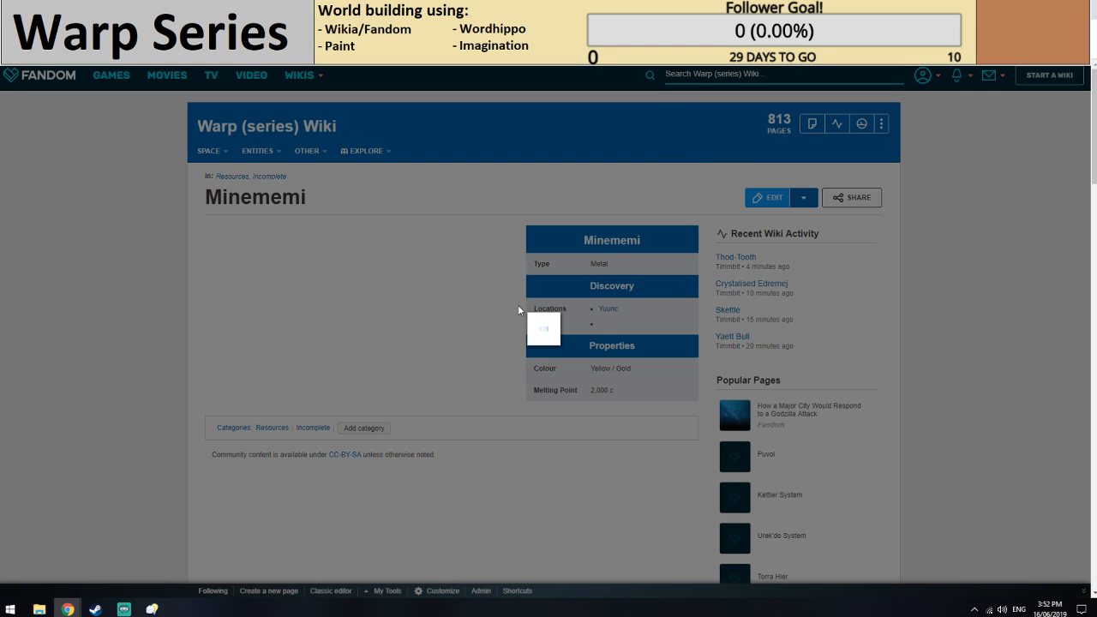
left_click(665, 313)
left_click(665, 313)
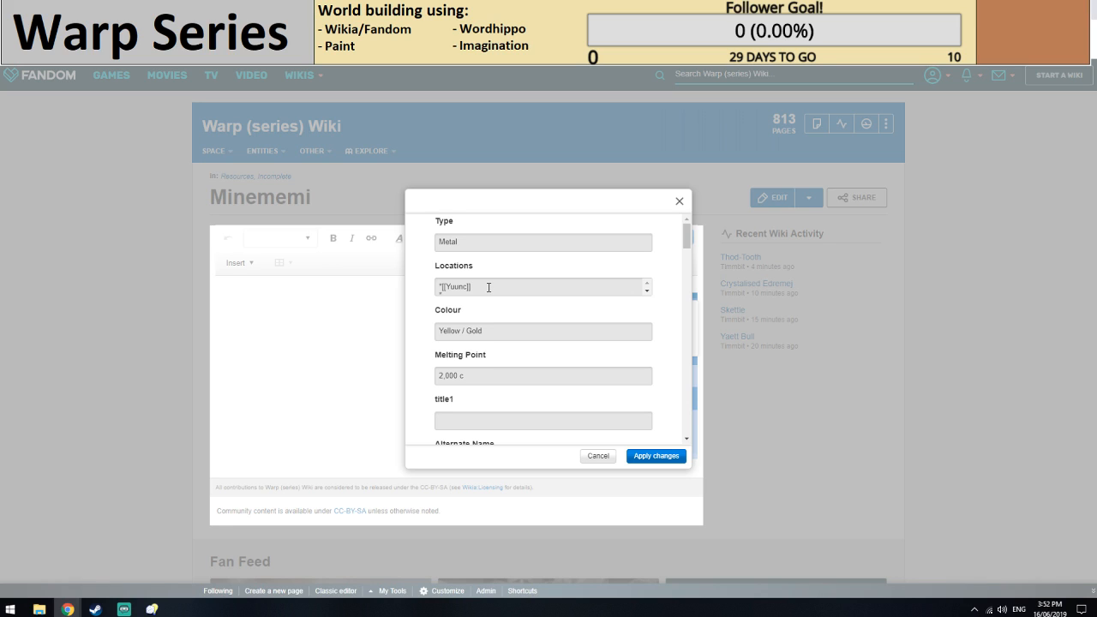
left_click(467, 291)
type("Volcanic")
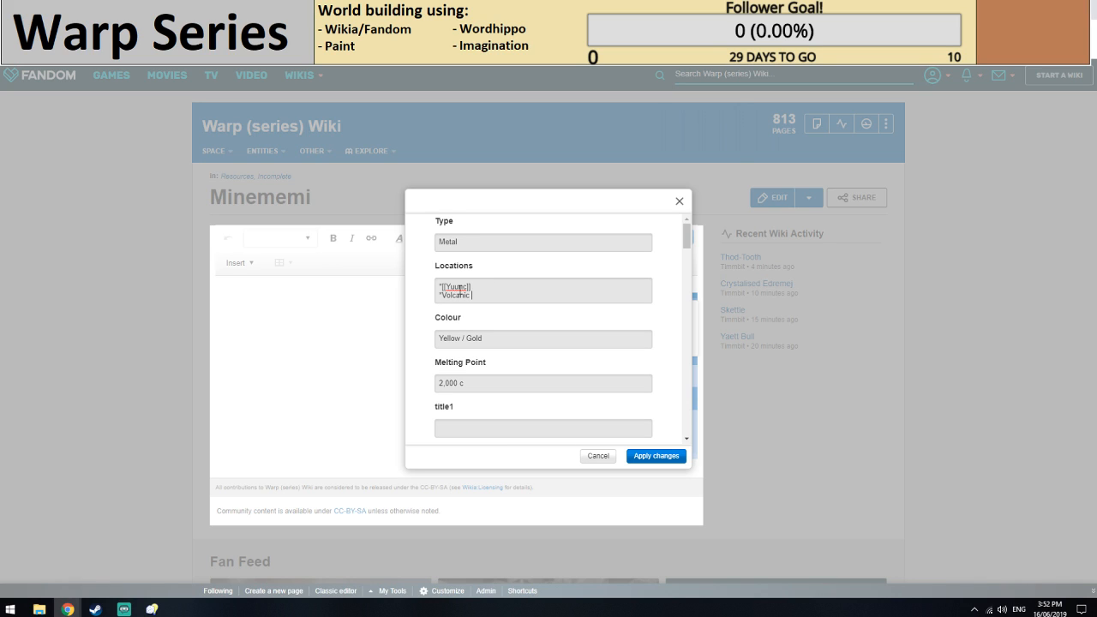
type(" Lowlands")
key("Return")
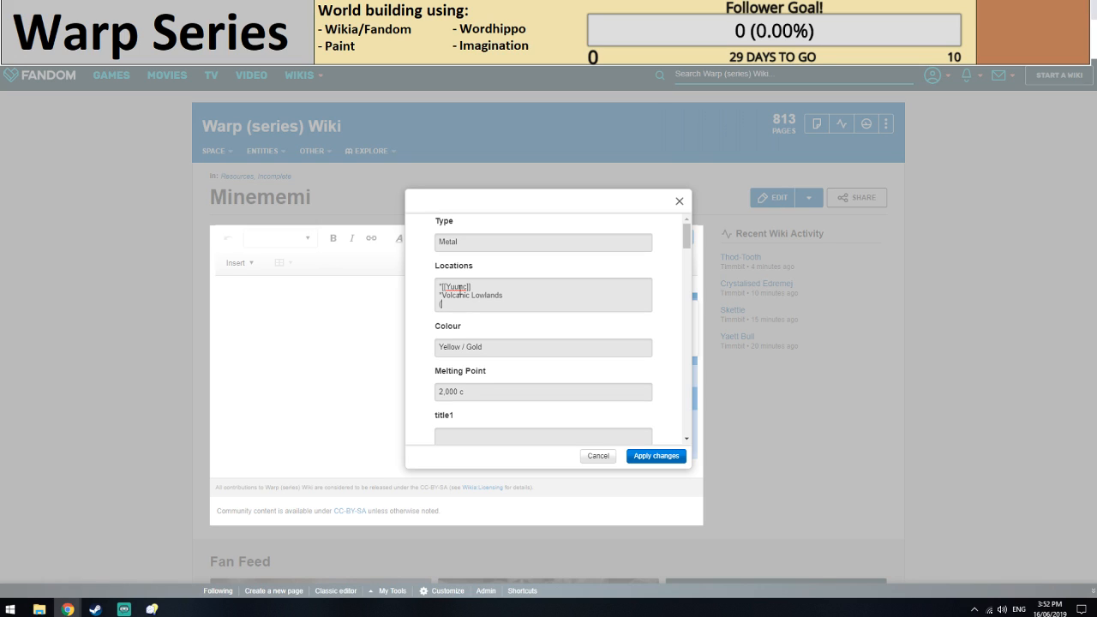
Add Volcanic Midlands and Volcanic Highlands as further location bullets, apply the infobox changes and save the Minememi page.
type("*Volcanic Midlands")
key("Return")
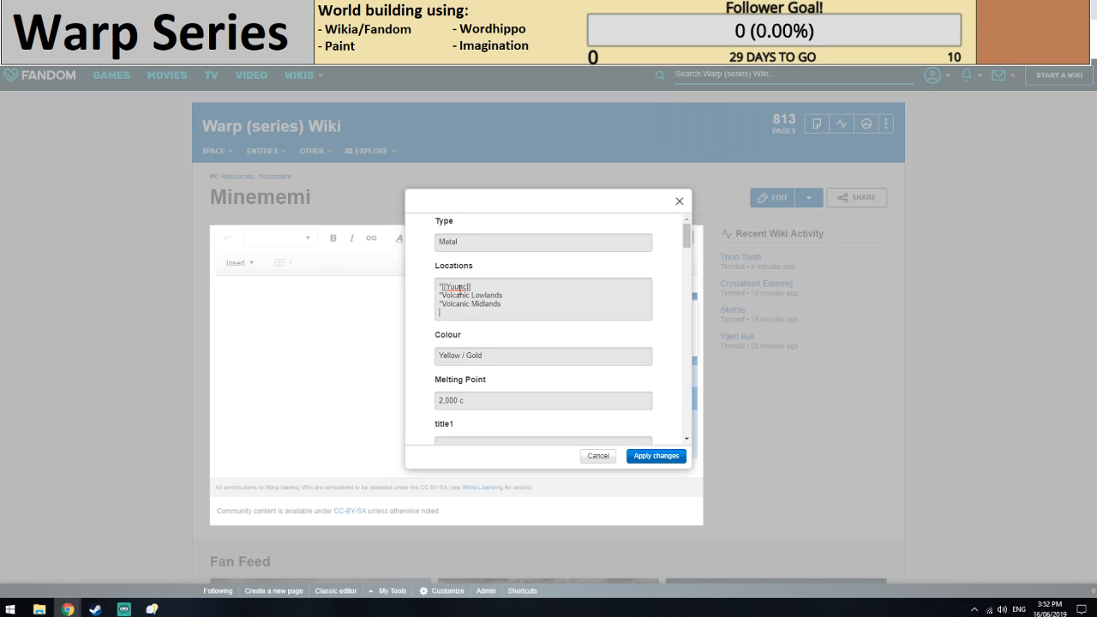
type("*Volcanic Highlands")
left_click(633, 455)
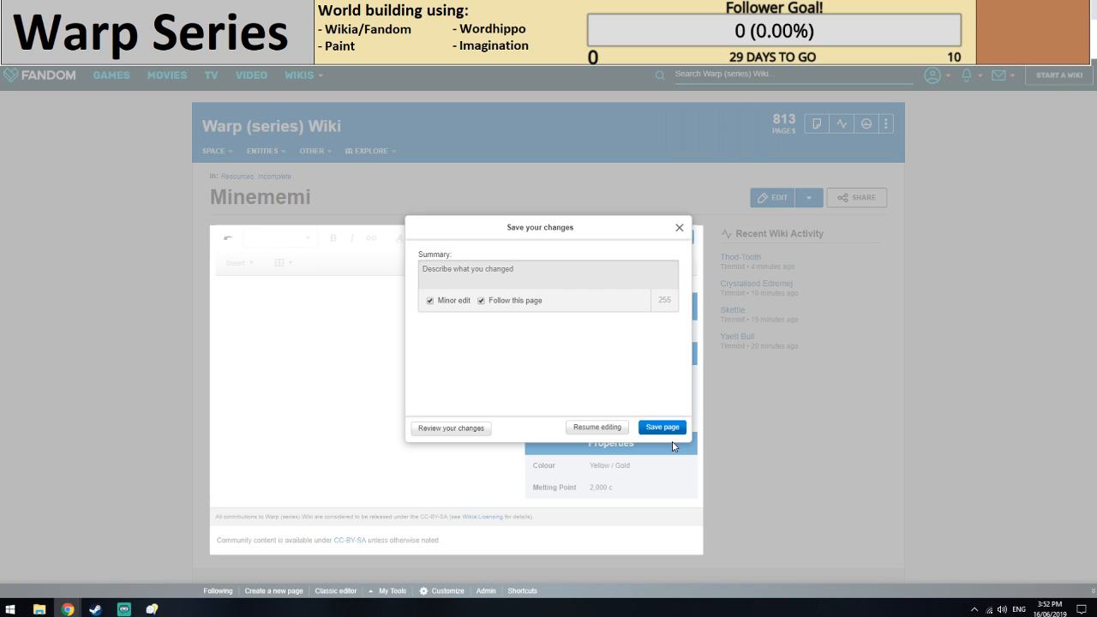
left_click(664, 427)
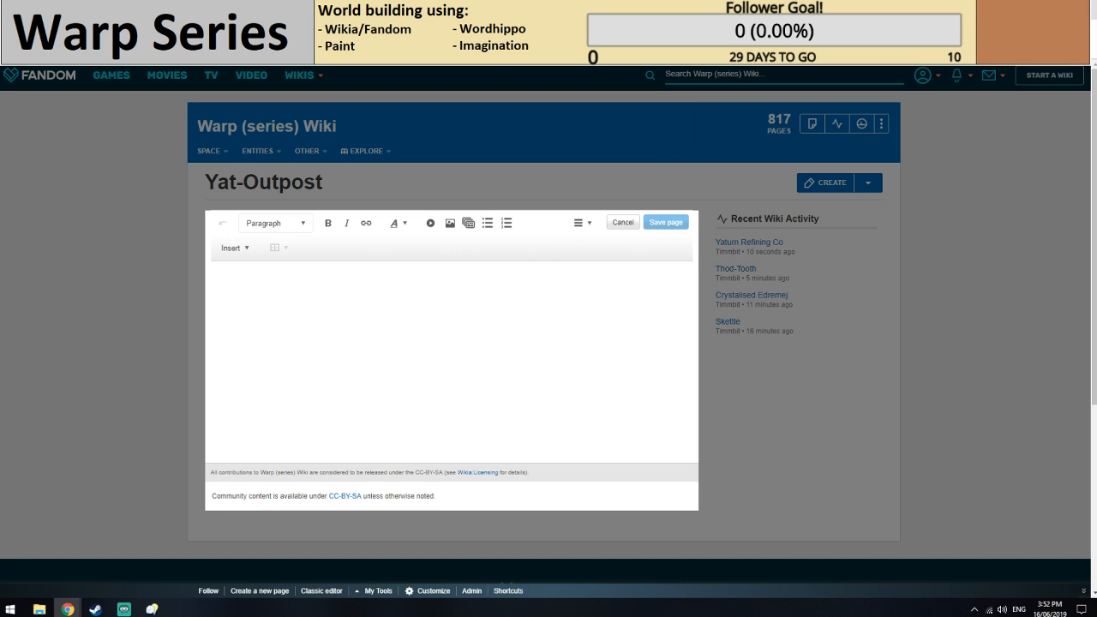
left_click(711, 10)
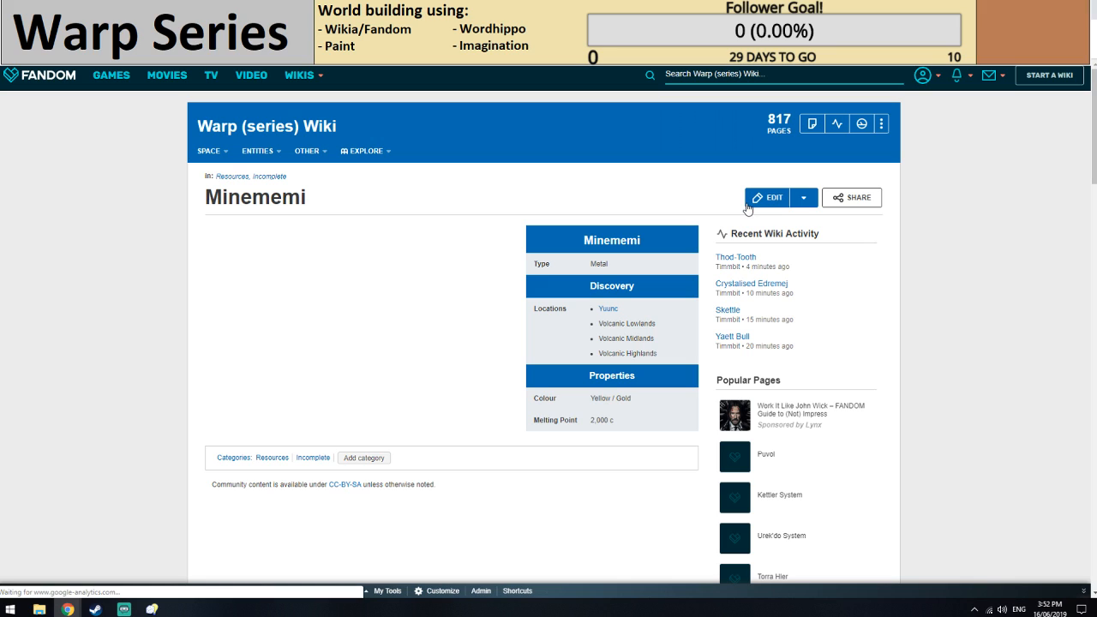
left_click(748, 206)
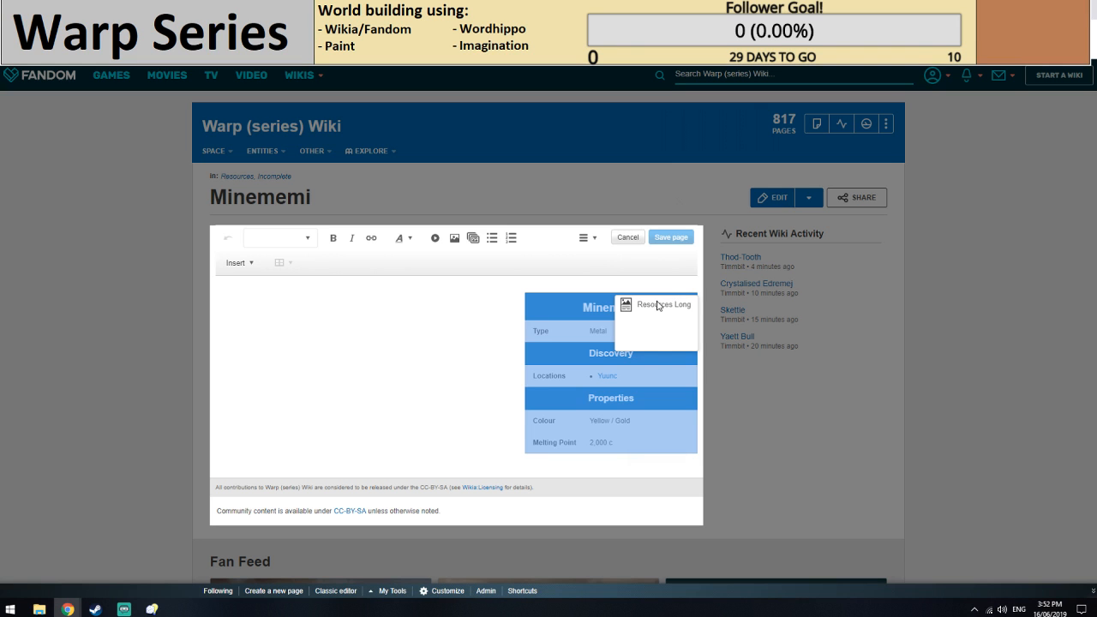
left_click(658, 306)
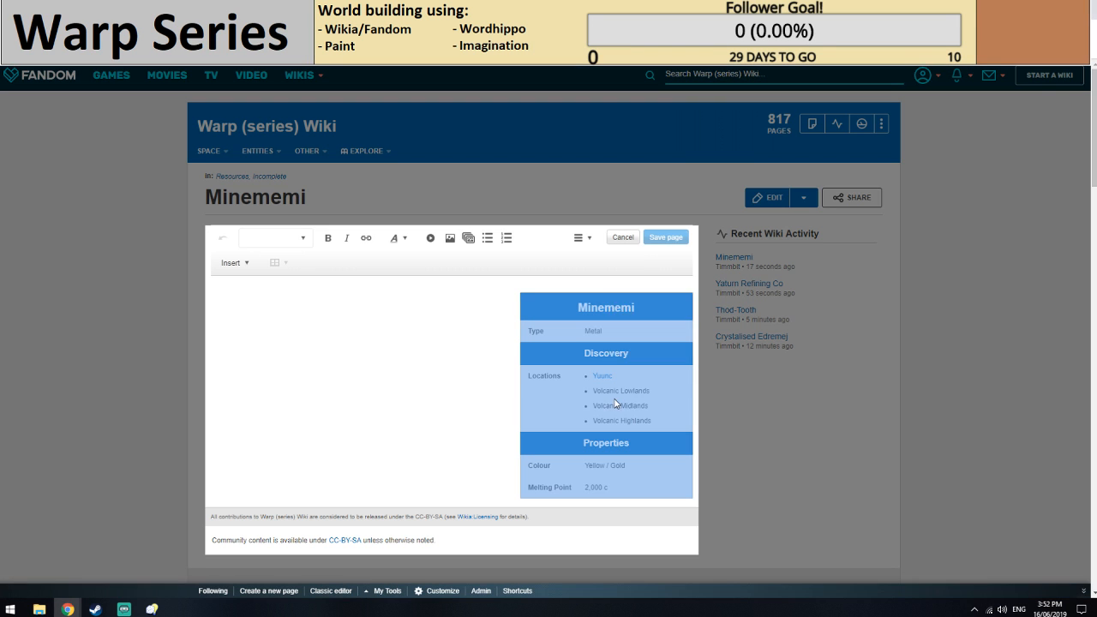
Add a wiki link to Yat-Outpost as a nested bullet under Yuunc in Minememi's locations and save the page.
left_click(603, 334)
left_click(647, 302)
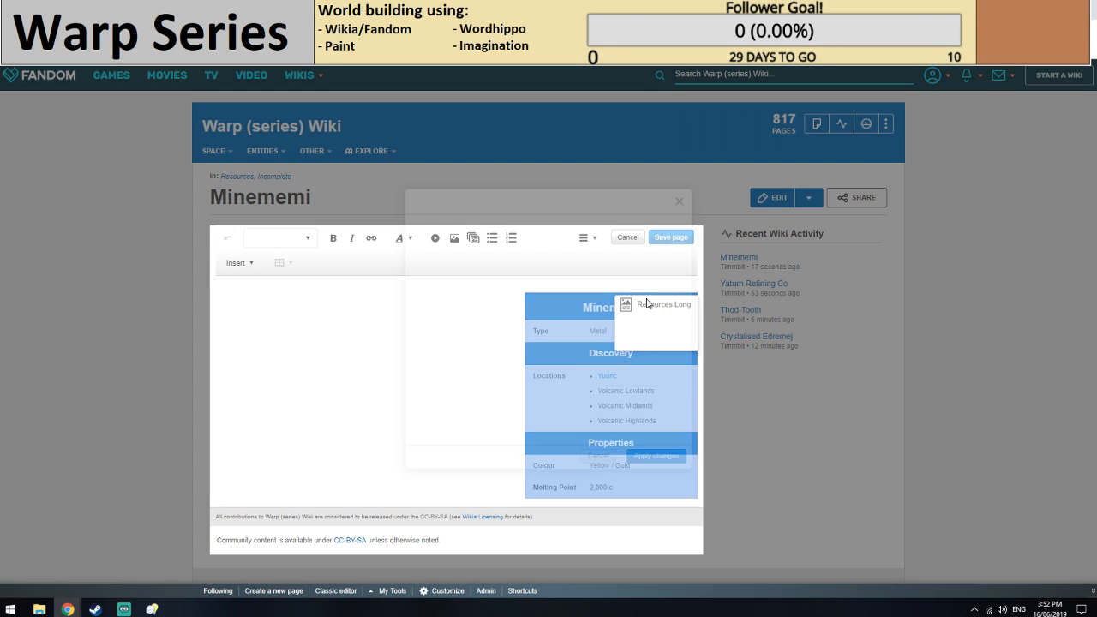
scroll(456, 286, "down", 1)
scroll(490, 289, "up", 1)
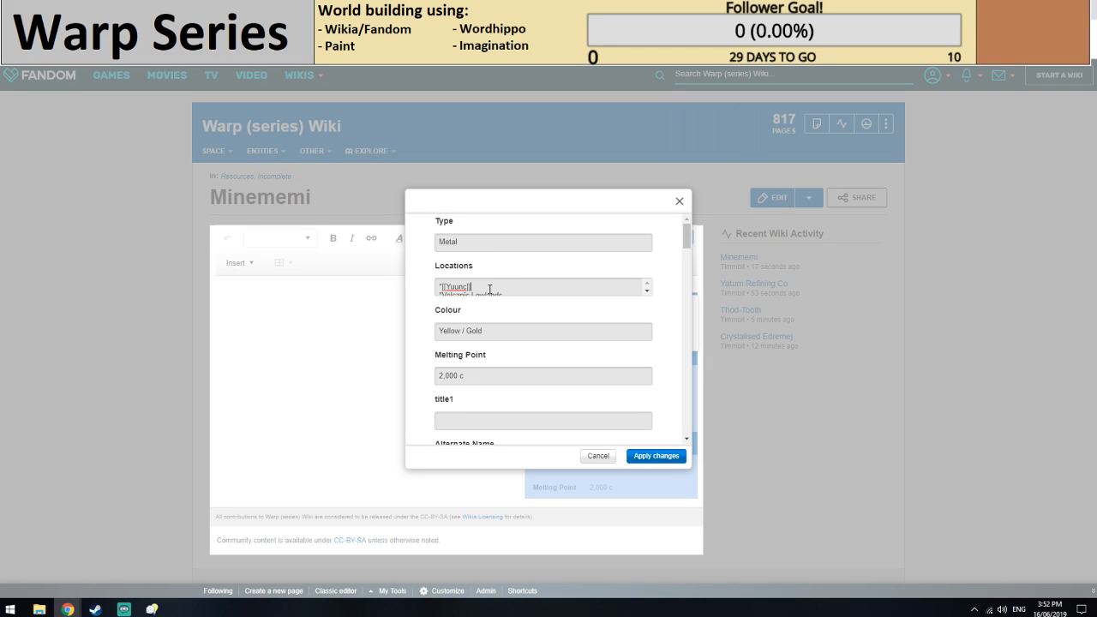
key("Return")
type("*[[]]")
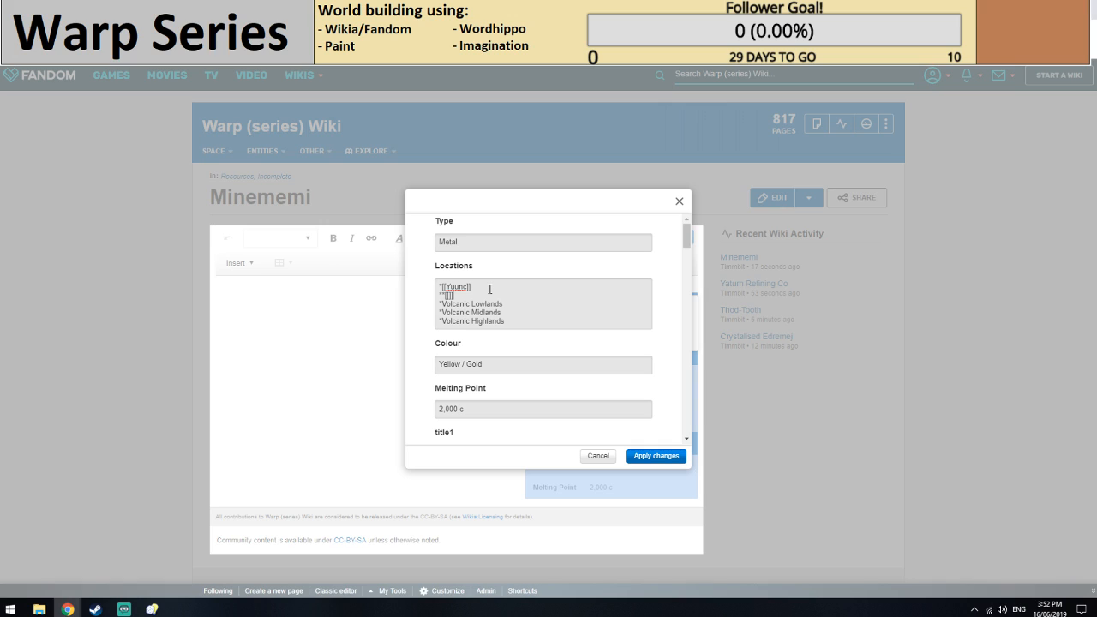
key("Left")
key("Left")
type("Yat-Outpost")
left_click(655, 459)
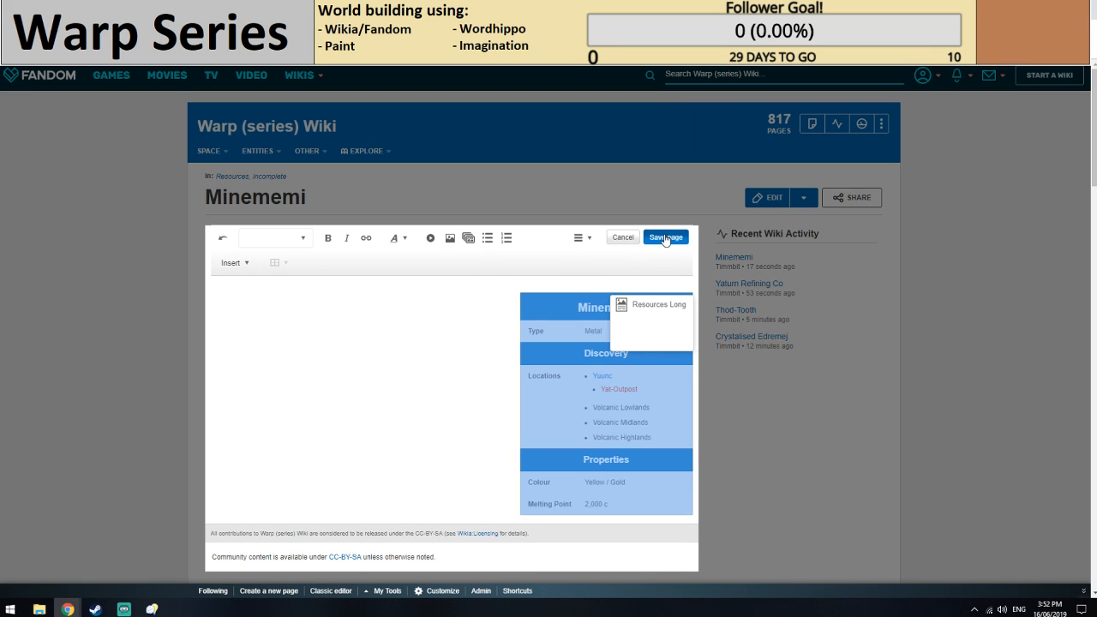
left_click(665, 238)
left_click(659, 426)
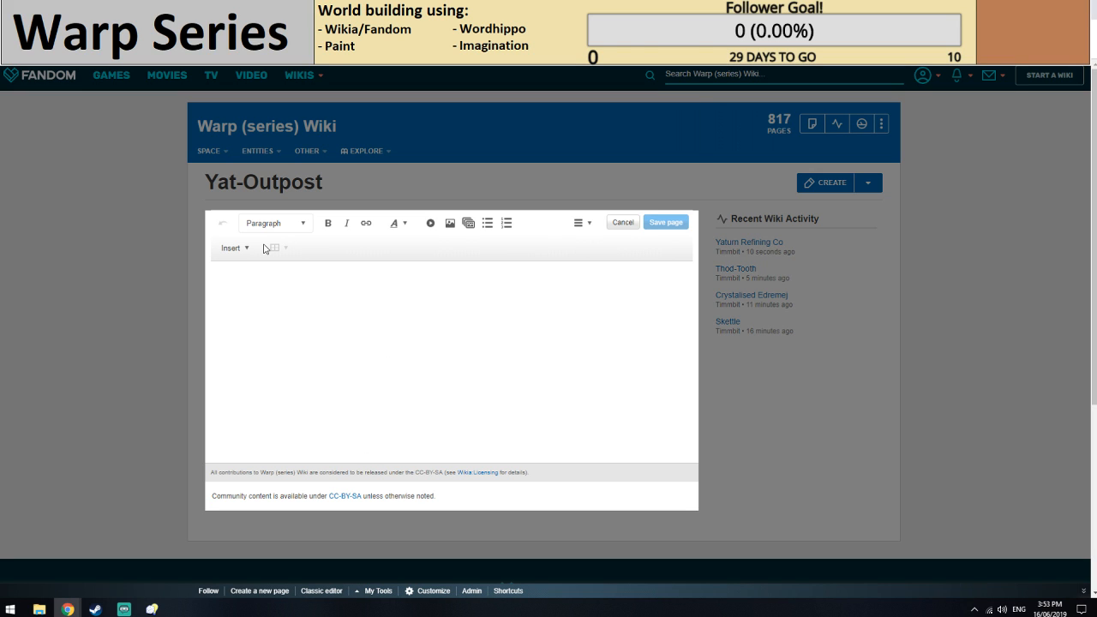
Insert a Location infobox into the new Yat-Outpost page.
left_click(270, 248)
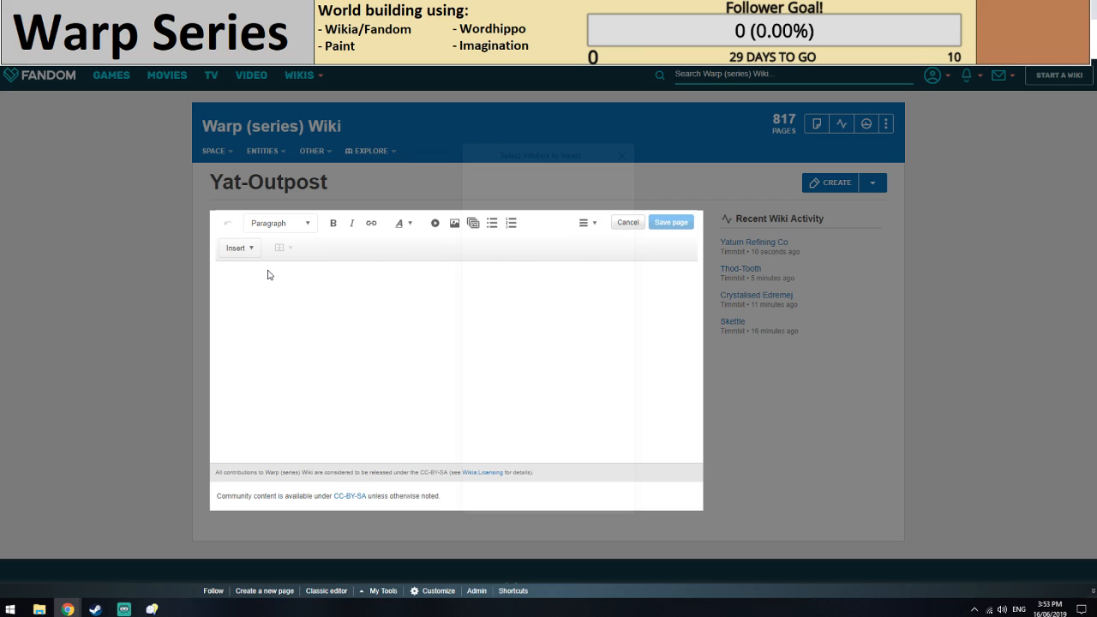
scroll(539, 292, "down", 2)
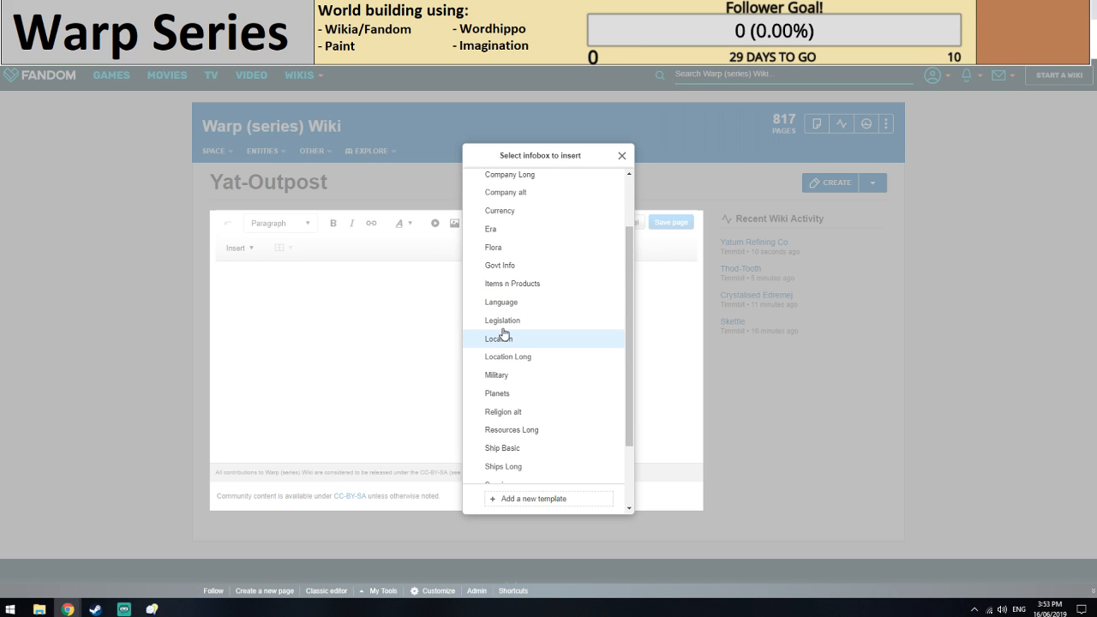
left_click(504, 336)
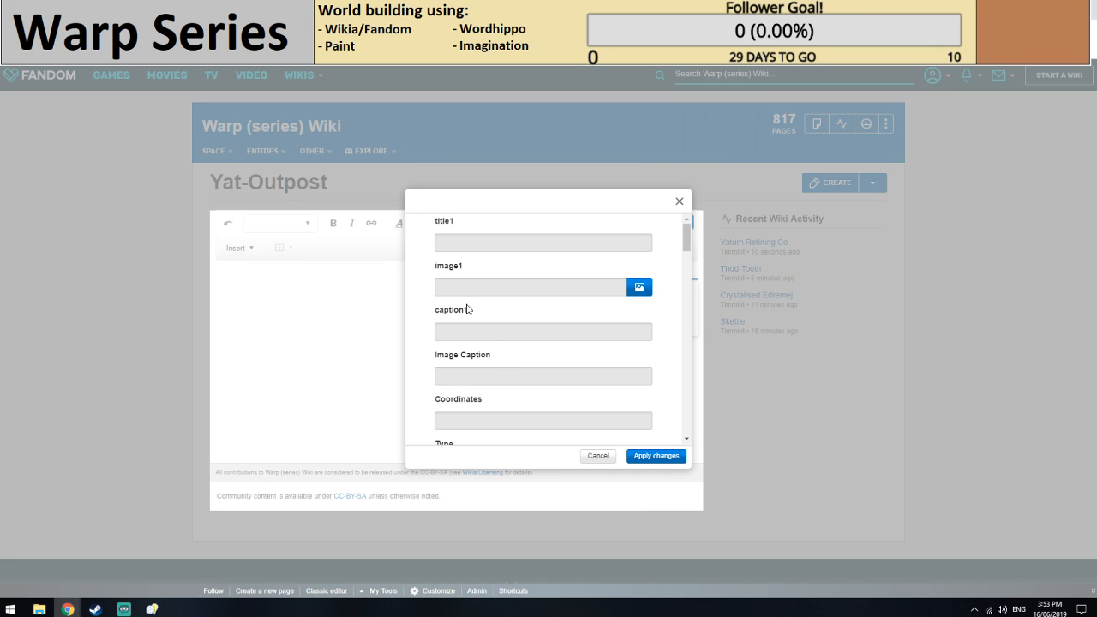
Set the infobox type to Refining Outpost.
scroll(512, 370, "down", 1)
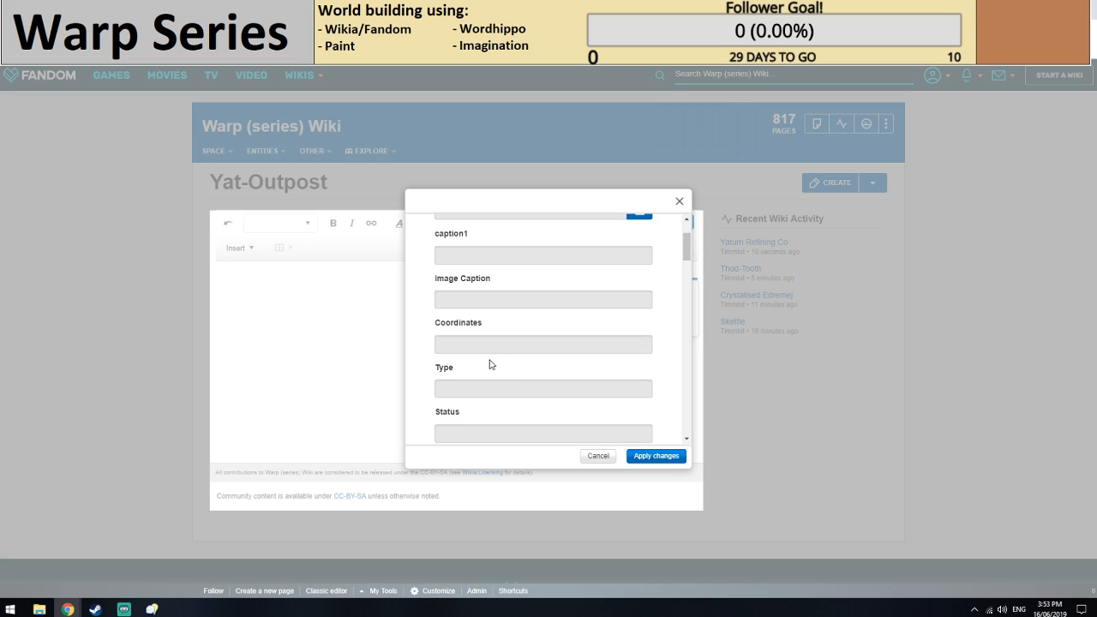
scroll(480, 338, "down", 1)
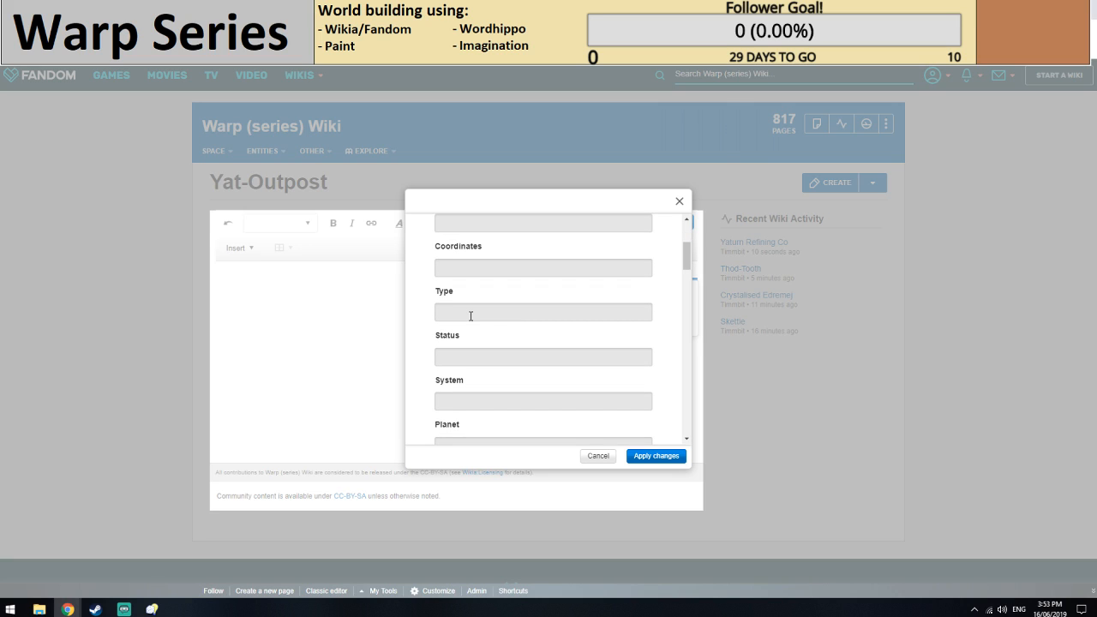
left_click(470, 312)
type("Refining Outpost")
Set the outpost's system to a wiki link to Yatswro System.
scroll(471, 316, "down", 1)
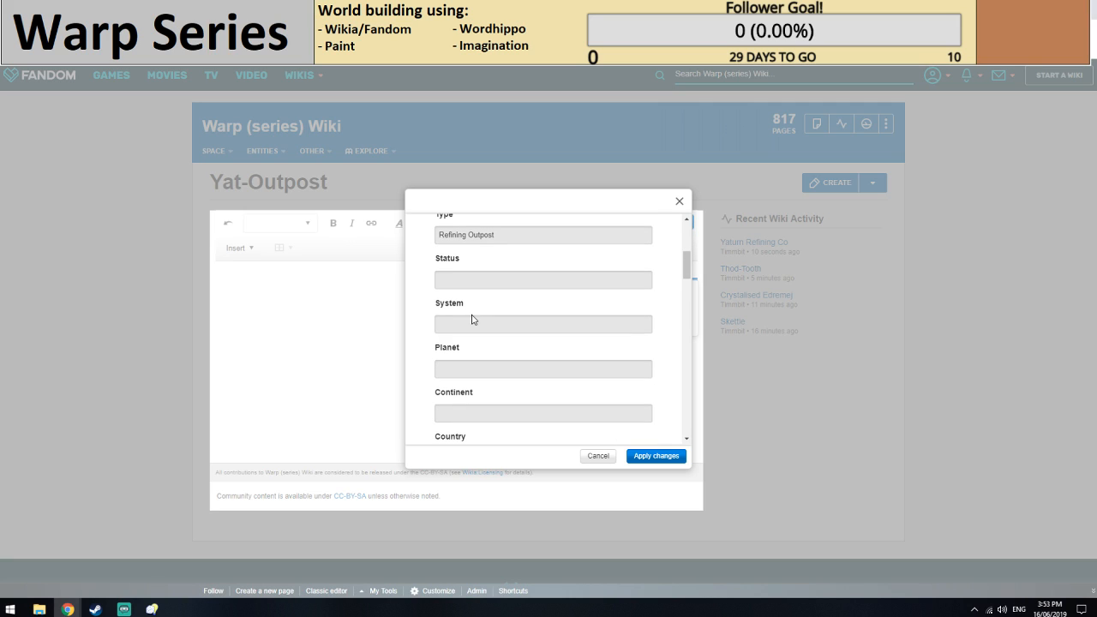
left_click(473, 317)
type("[[Yatsr")
key("BackSpace")
type("w")
type("ro ")
type("SY")
type("ystem]]")
Set the outpost's planet to a wiki link to Yuunc.
left_click(485, 364)
type("[[Yuunc]]")
Reload the Yuunc page and check its governance and organisation entries.
scroll(485, 334, "down", 1)
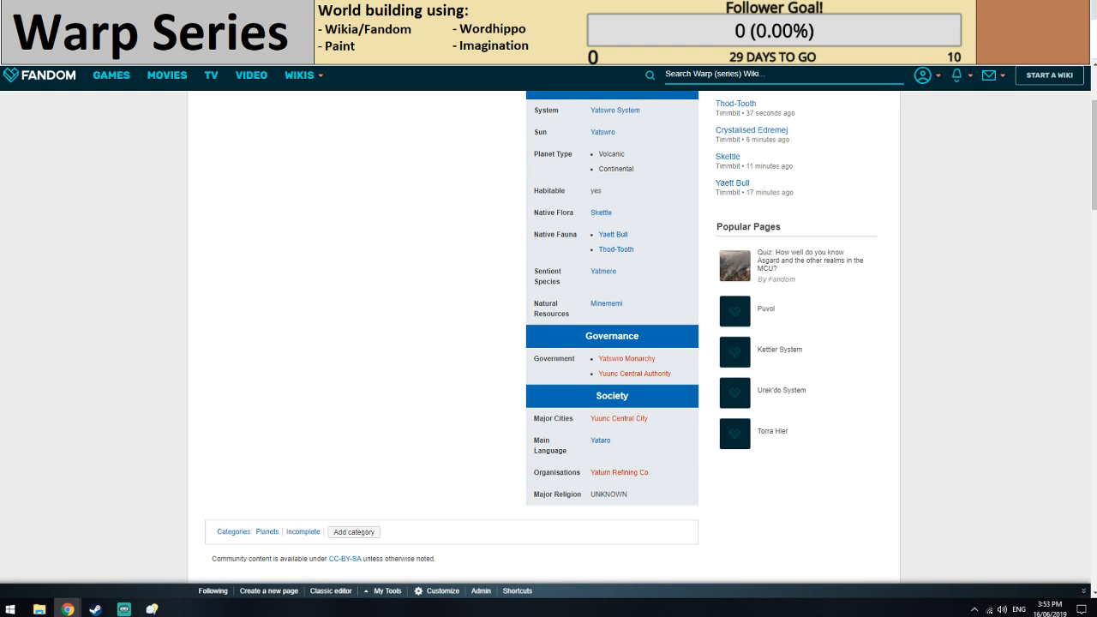
key("F5")
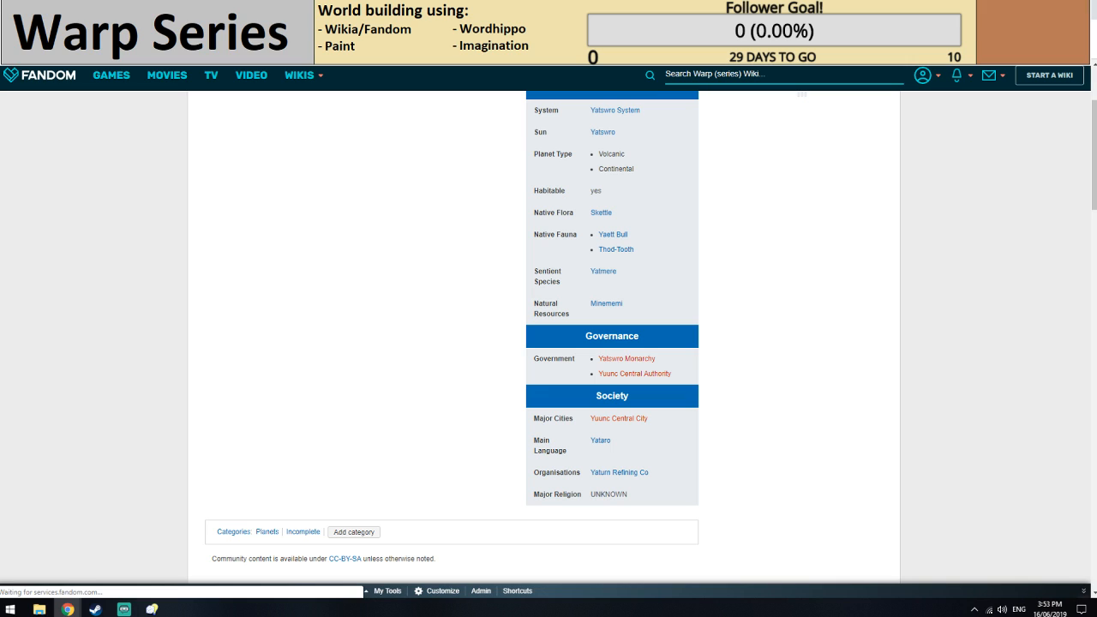
key("ctrl+Tab")
Set the outpost's managing authority to a wiki link to Yuunc Central Authority.
scroll(411, 397, "down", 1)
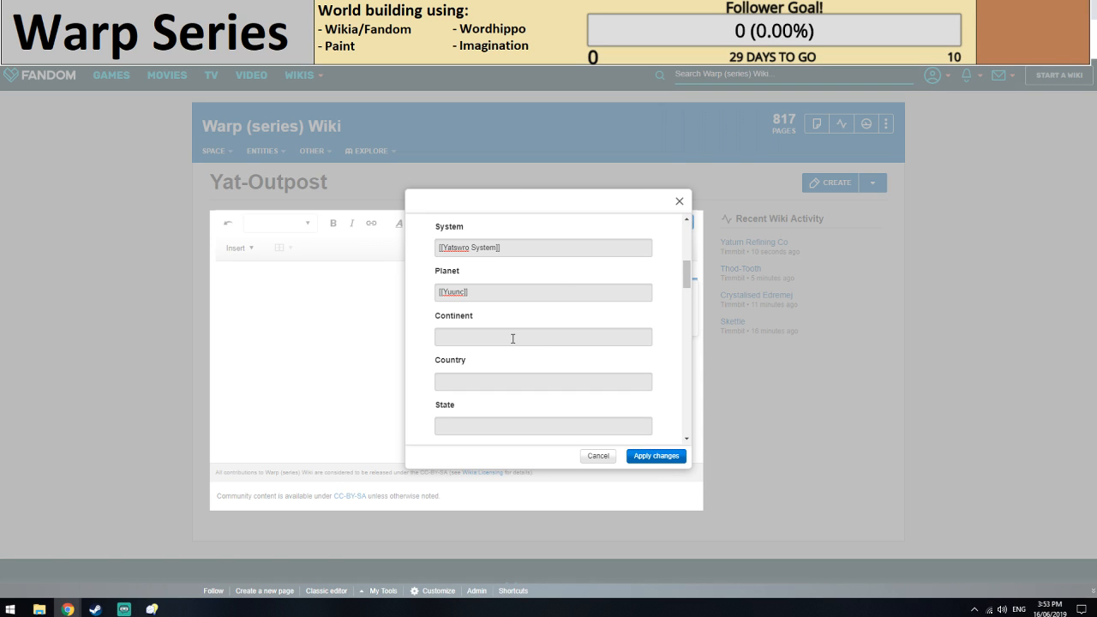
scroll(512, 339, "down", 3)
left_click(472, 286)
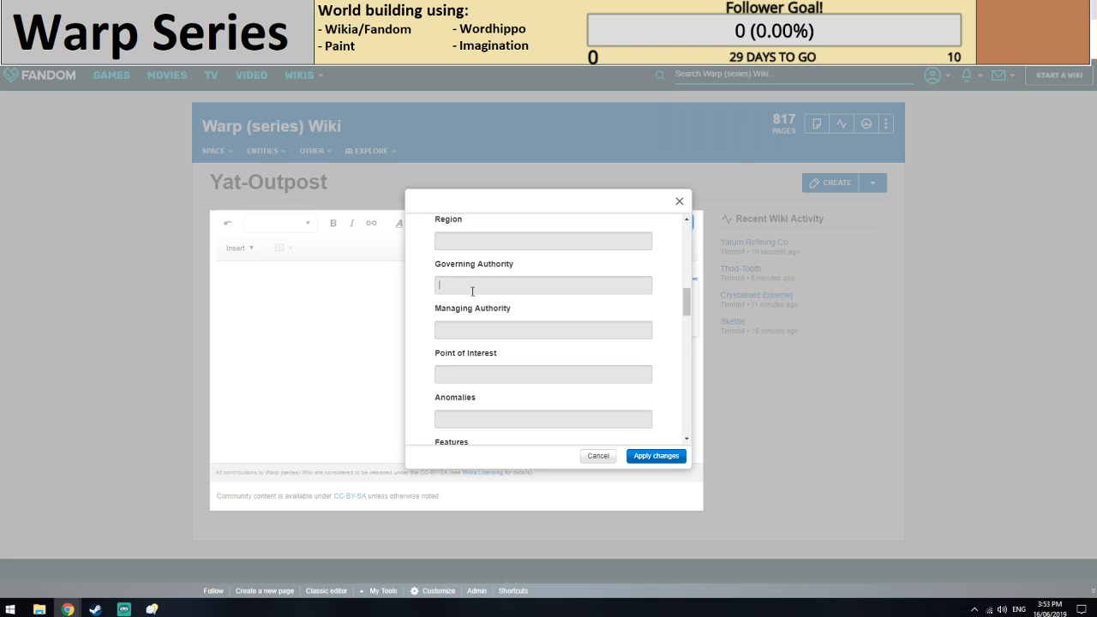
type("[[")
left_click(477, 331)
type("[[")
key("BackSpace")
left_click(474, 336)
type("Yuunc")
type("entral Authority]]")
Enter Volcanic Lowlands, Volcanic Midlands and Volcanic Highlands on separate lines as the outpost's geography.
scroll(510, 351, "down", 1)
left_click(465, 297)
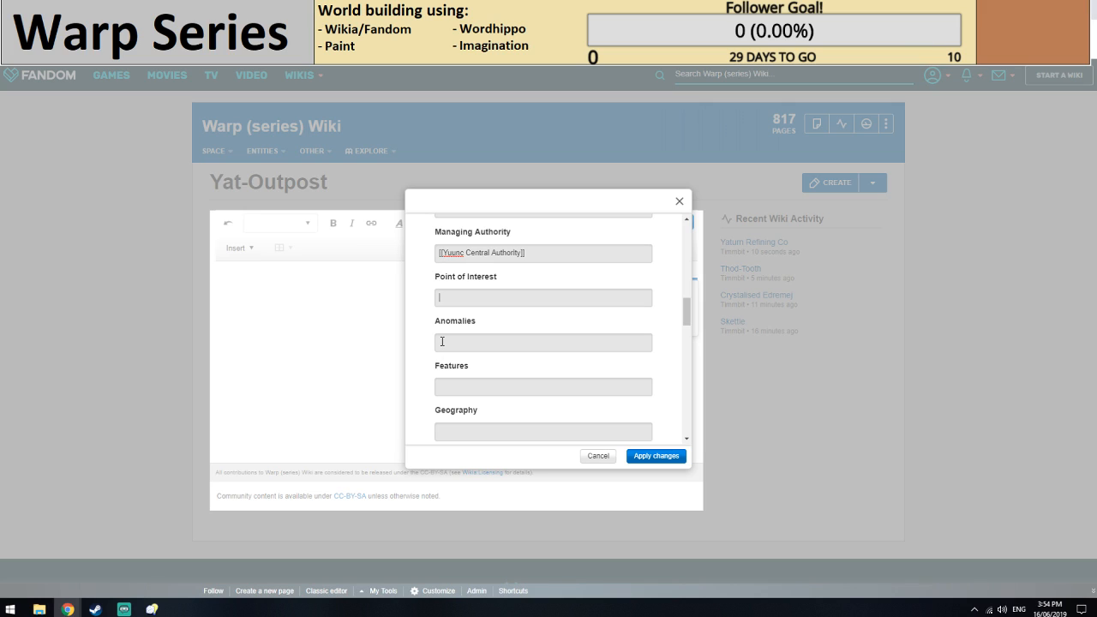
scroll(471, 359, "down", 3)
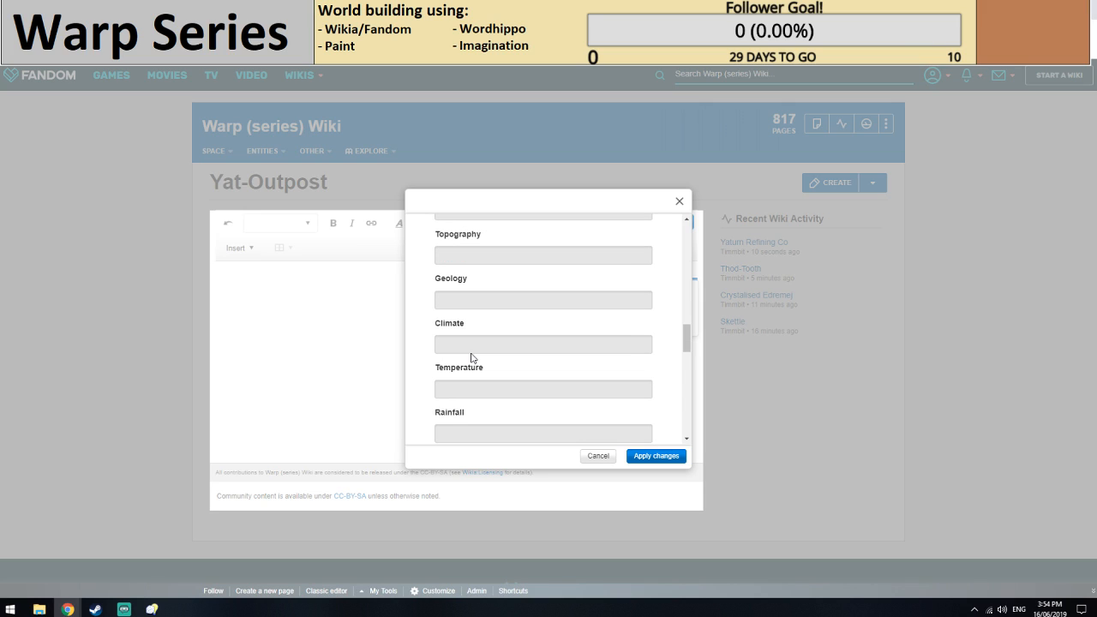
type("Volcanic")
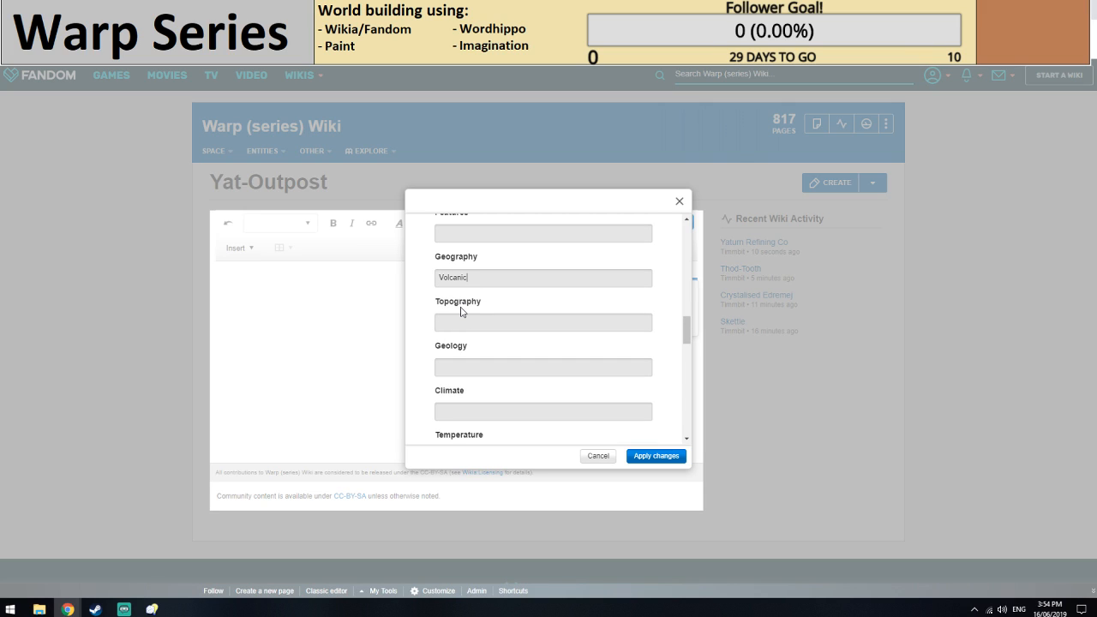
type(" Lowlands")
key("Return")
type("Volca")
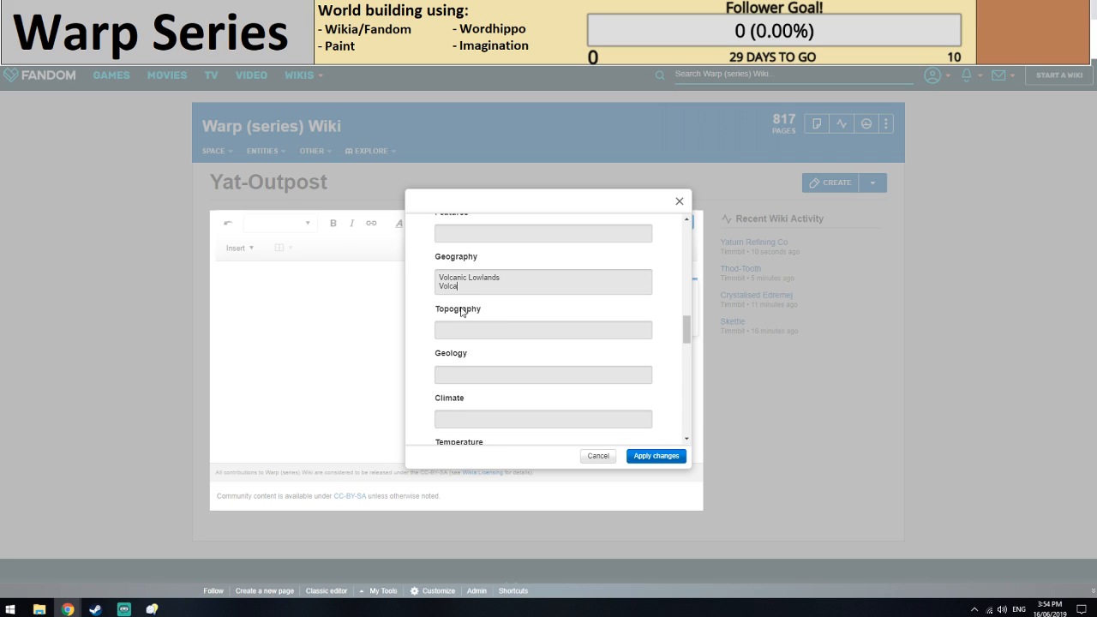
type("nic Midlands")
key("Return")
type("V")
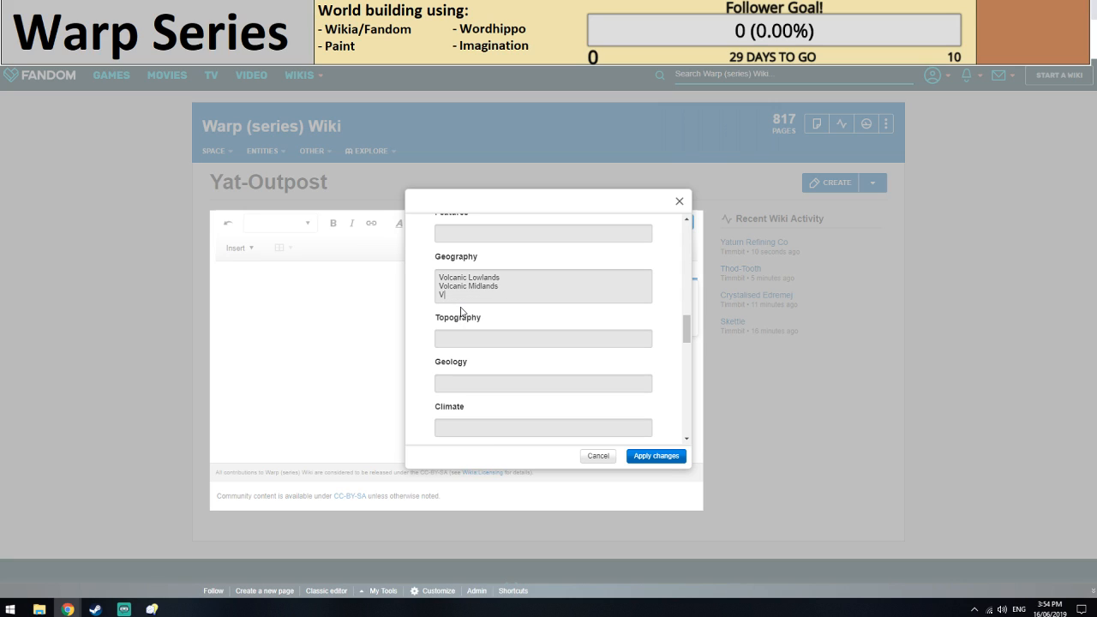
type("olcanic Highlands")
Turn the three geography lines into a bulleted list by prefixing each one with an asterisk.
left_click(439, 293)
type("*")
key("Up")
key("Left")
type("*")
key("Up")
key("Left")
type("*")
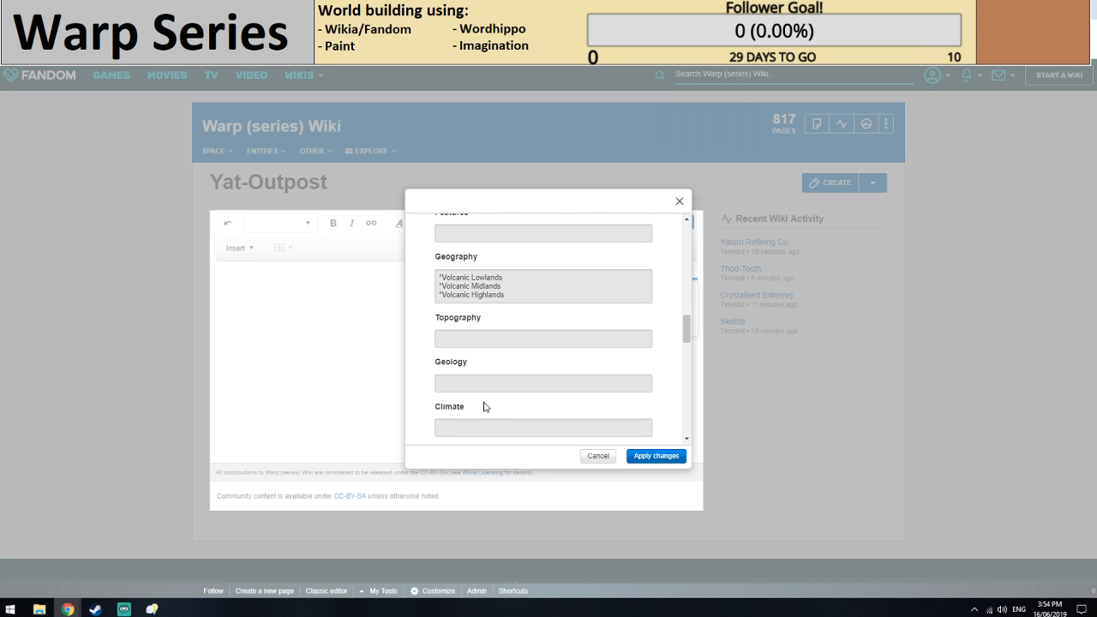
Set the outpost's geology to "Contains" followed by a wiki link to Minememi.
left_click(479, 386)
type("Contains [[Minememi]]")
scroll(544, 352, "down", 1)
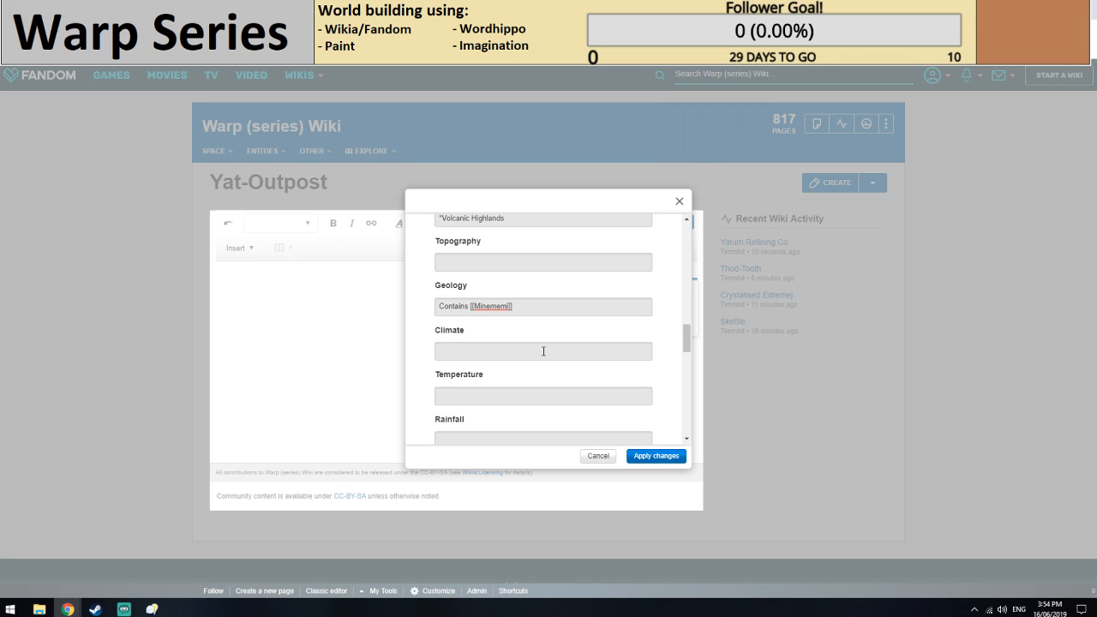
Leave the remaining infobox fields blank, apply the changes and publish the Yat-Outpost article.
scroll(543, 351, "down", 1)
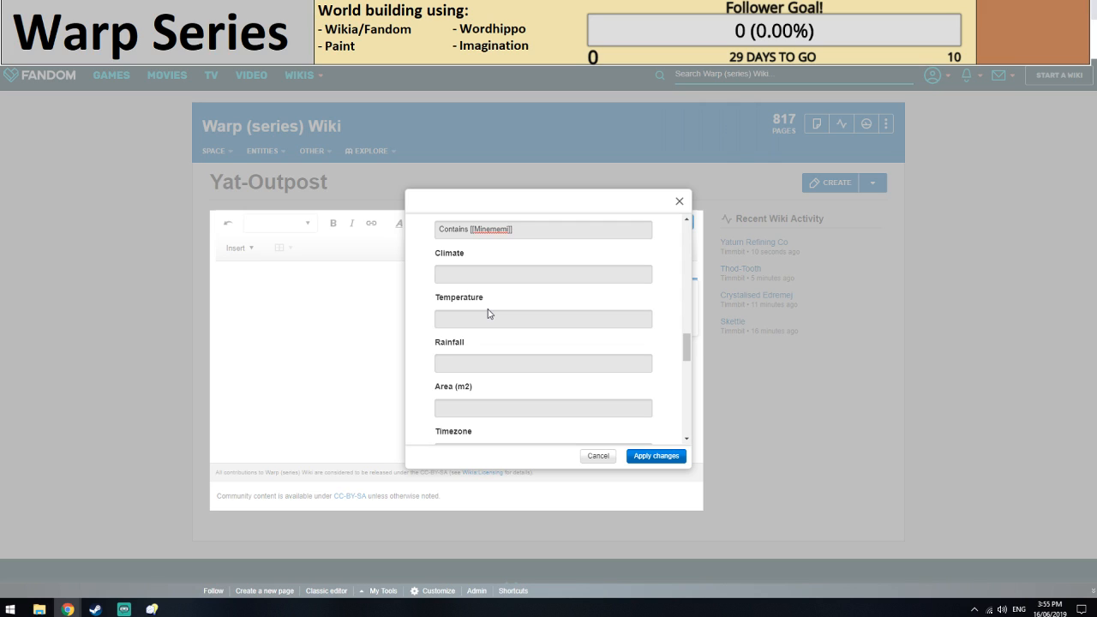
scroll(489, 314, "down", 3)
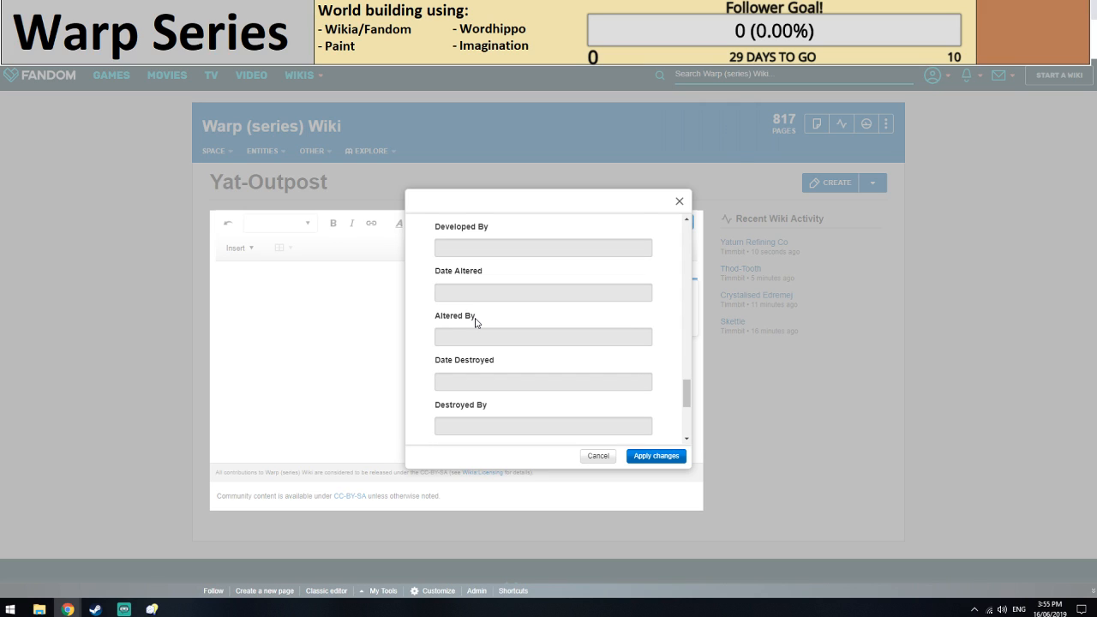
scroll(476, 320, "down", 3)
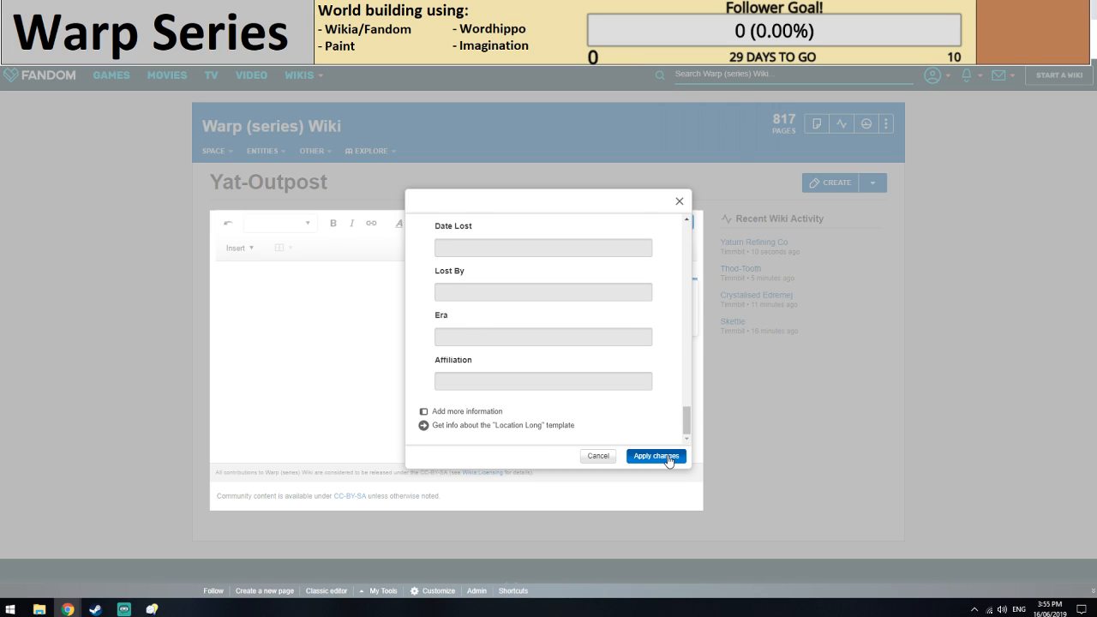
left_click(657, 456)
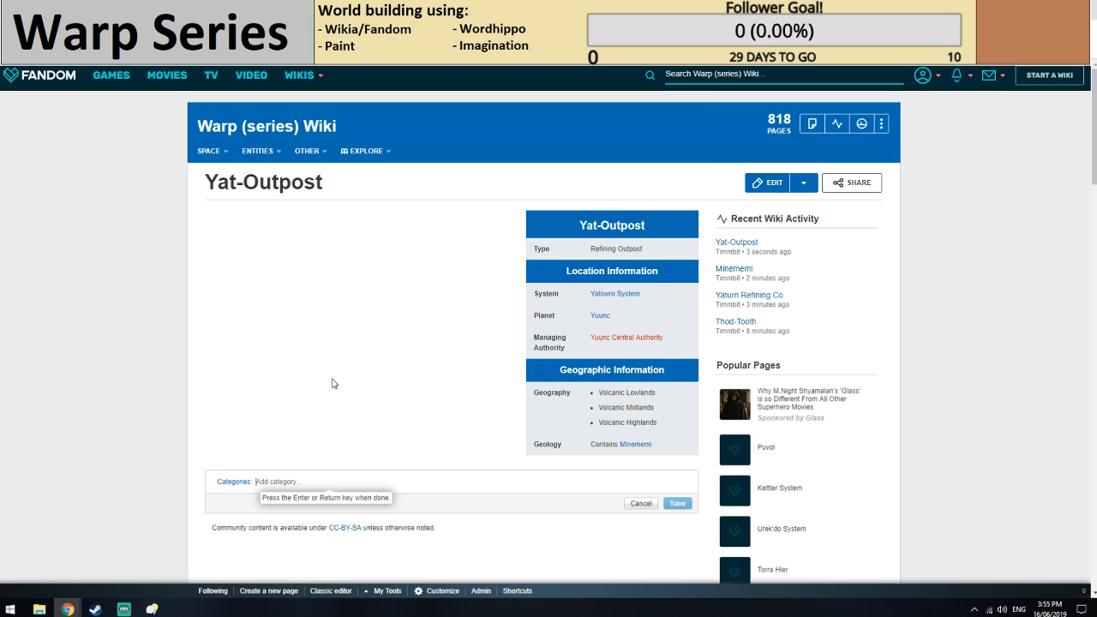
Add the categories Locations and Incomplete to the Yat-Outpost article and save them.
type("Location")
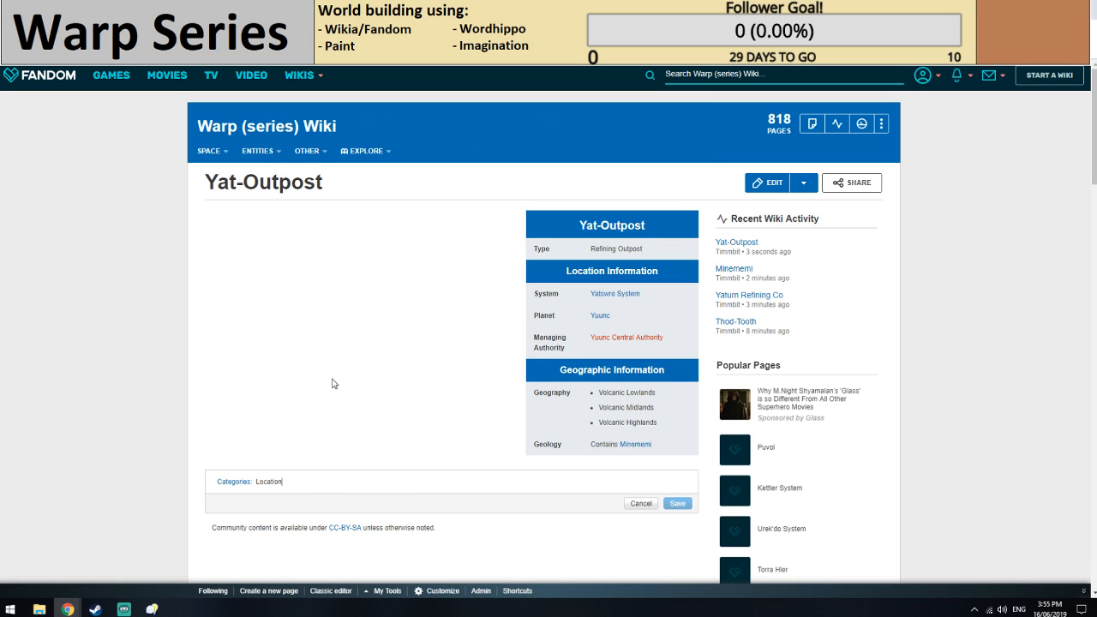
type("s")
key("Return")
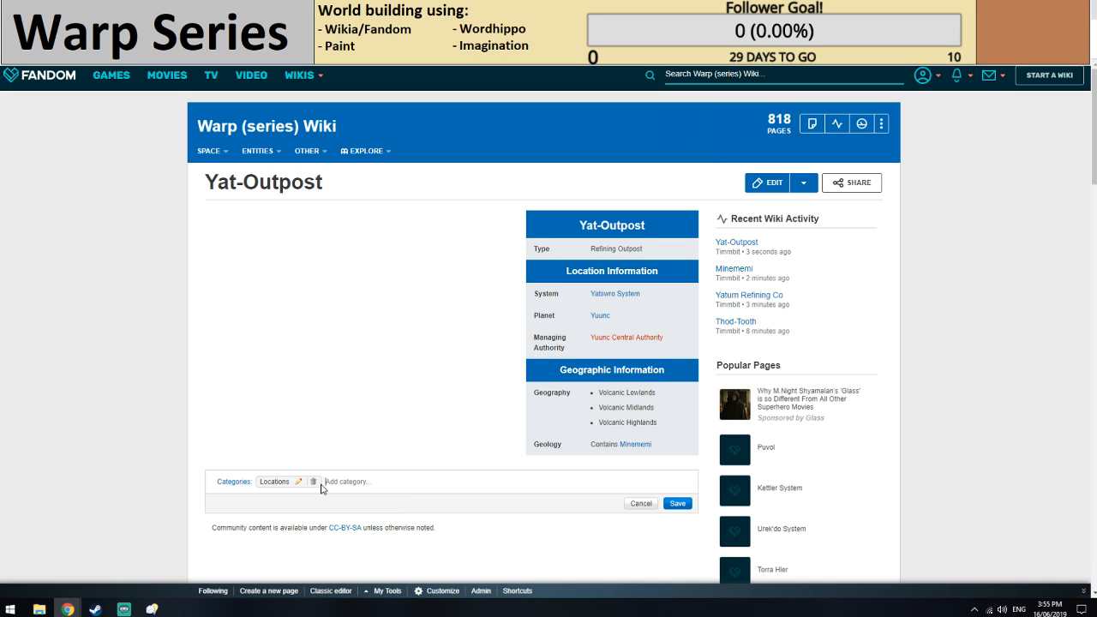
type("Incomplete")
key("Return")
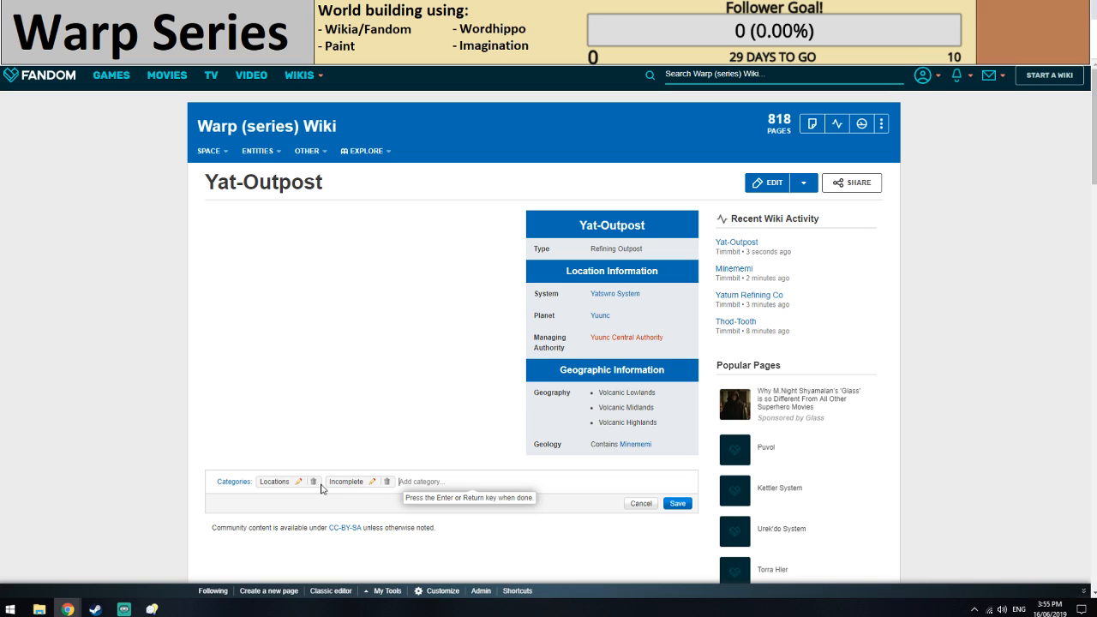
left_click(677, 503)
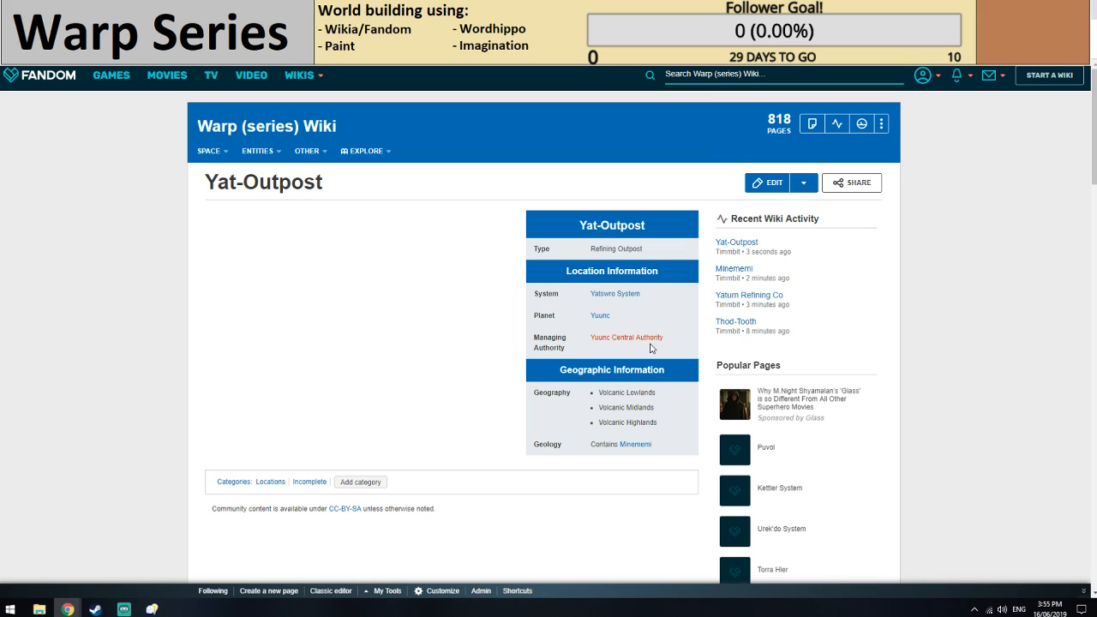
Reload the Yuunc, Yaturn Refining Co, Minememi and Yat-Outpost pages to check their links.
left_click(480, 8)
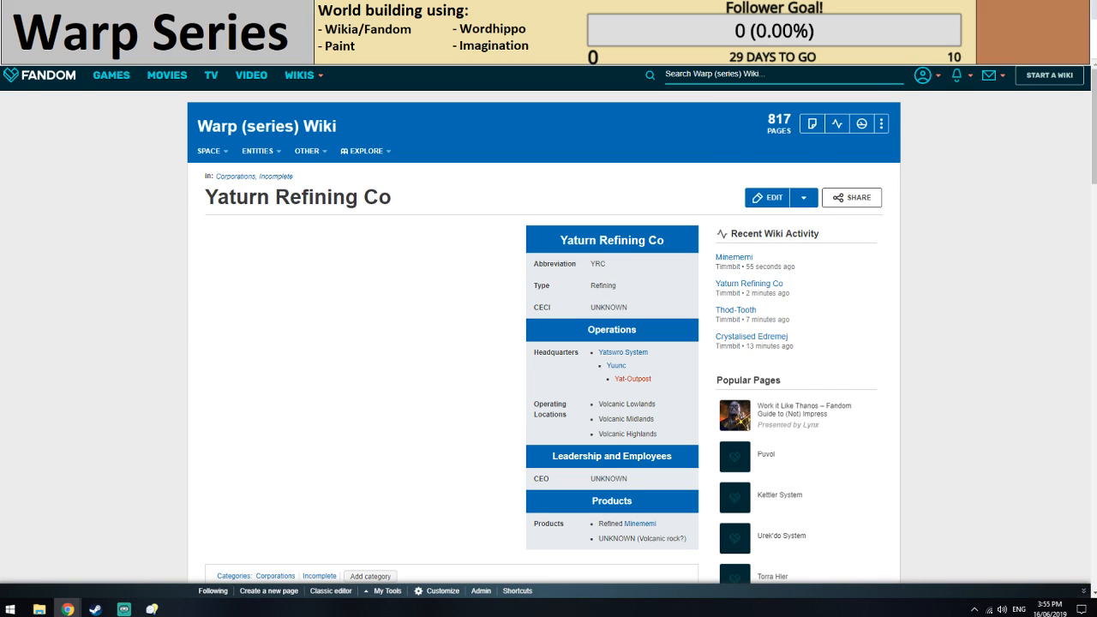
left_click(634, 9)
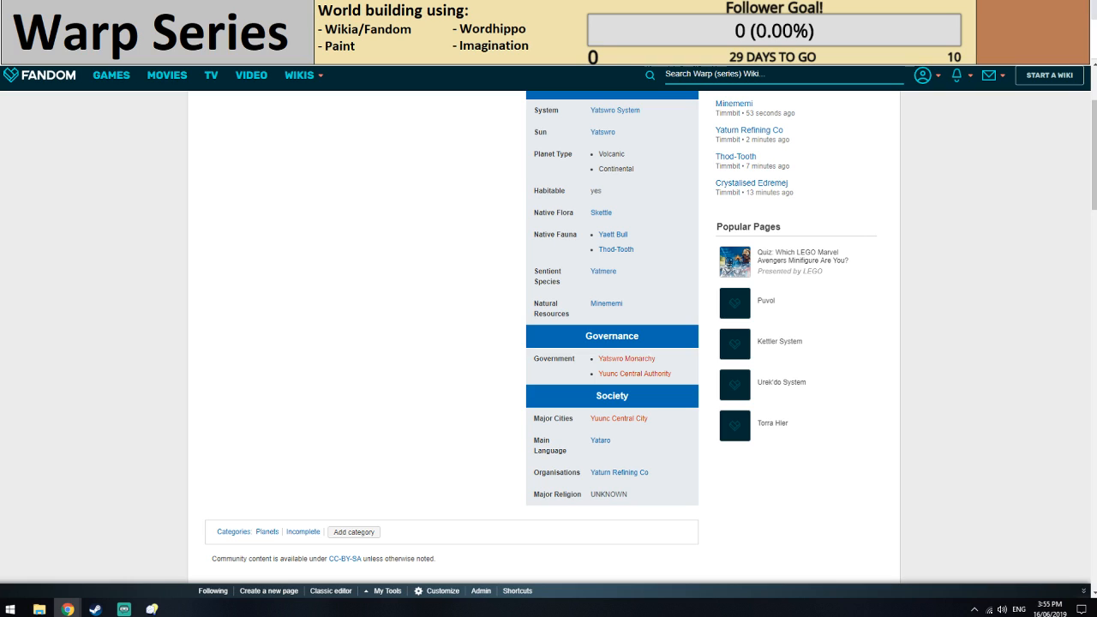
left_click(48, 31)
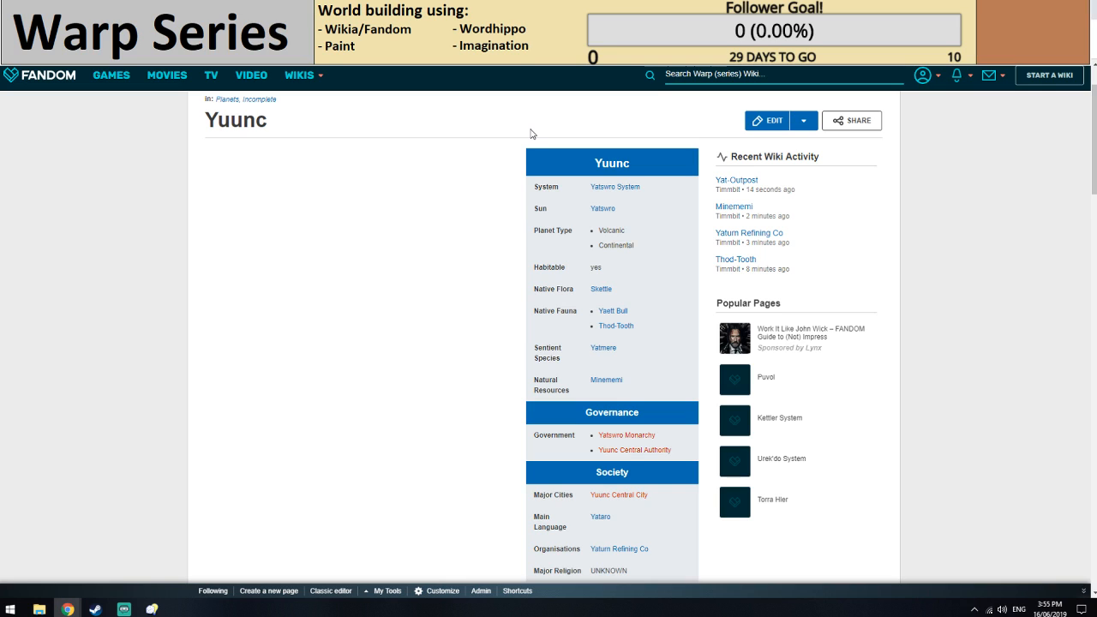
left_click(514, 10)
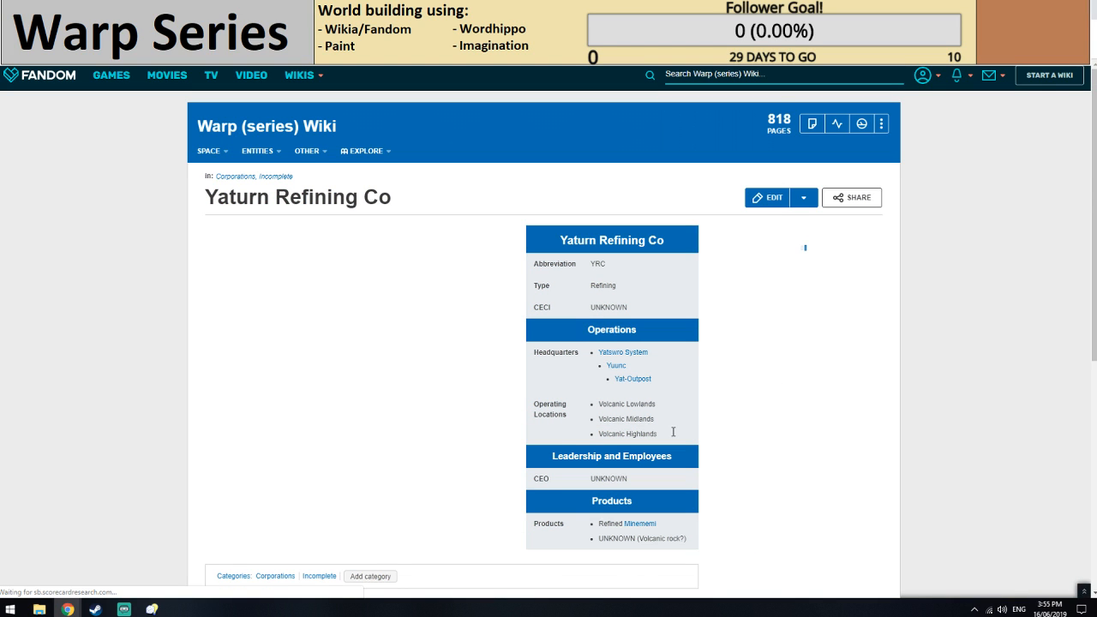
left_click(617, 9)
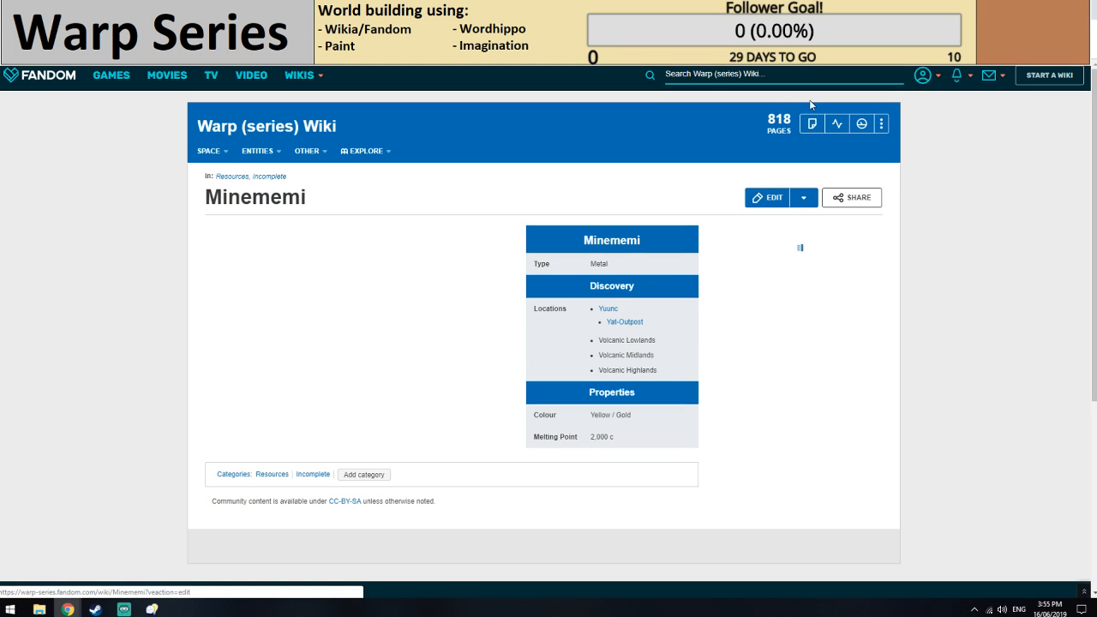
left_click(797, 9)
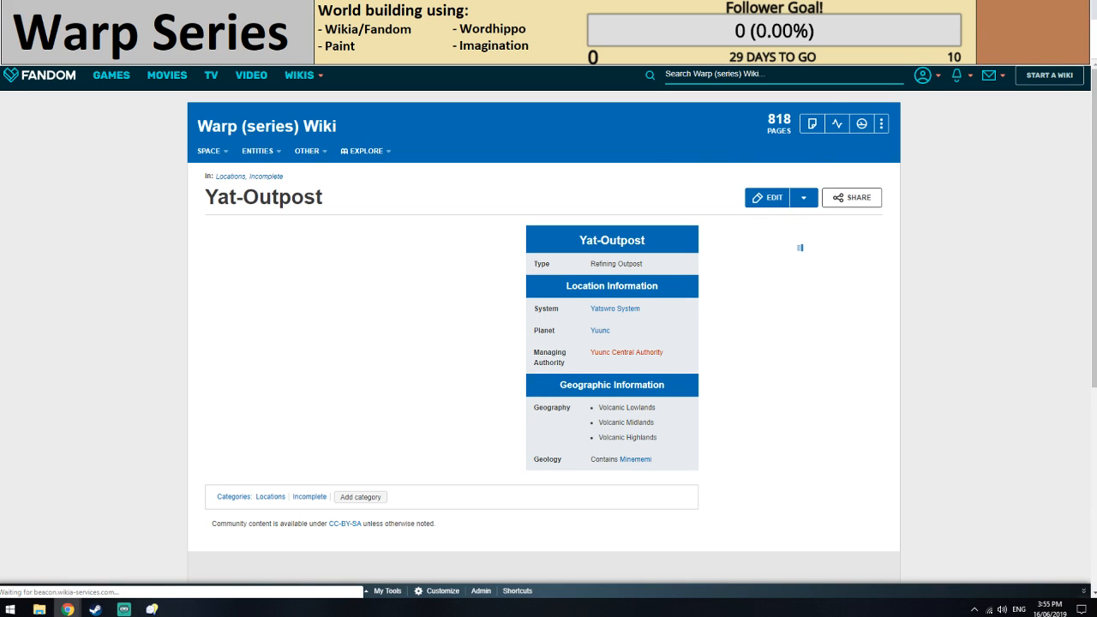
Start a new article from the Yuunc Central Authority link on the Yuunc page, and consult the Yatswro System page.
left_click(720, 9)
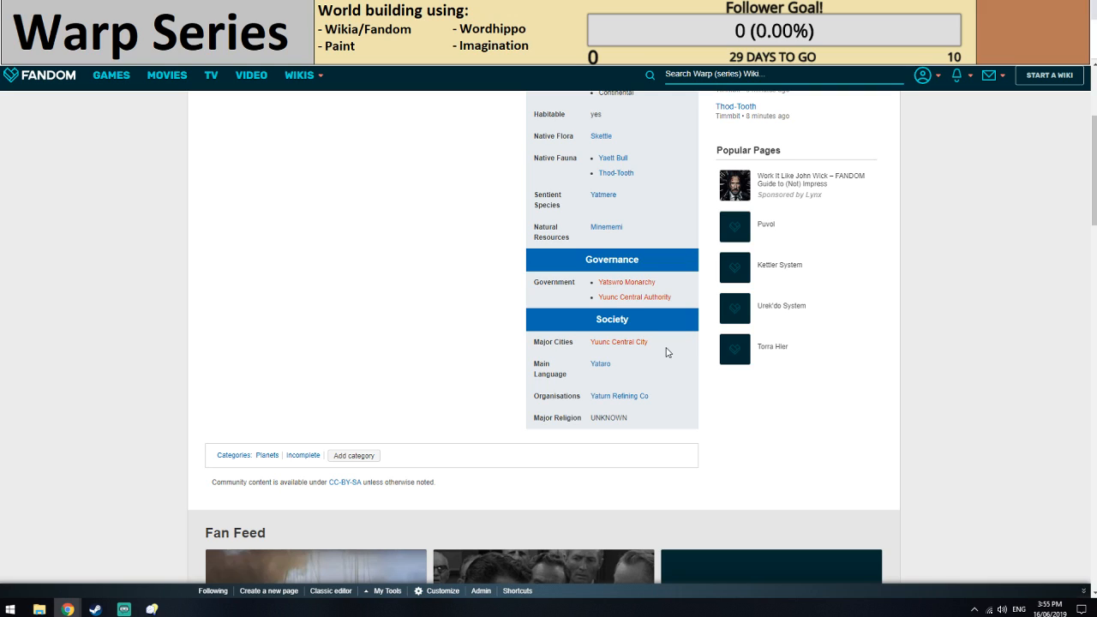
left_click(621, 300)
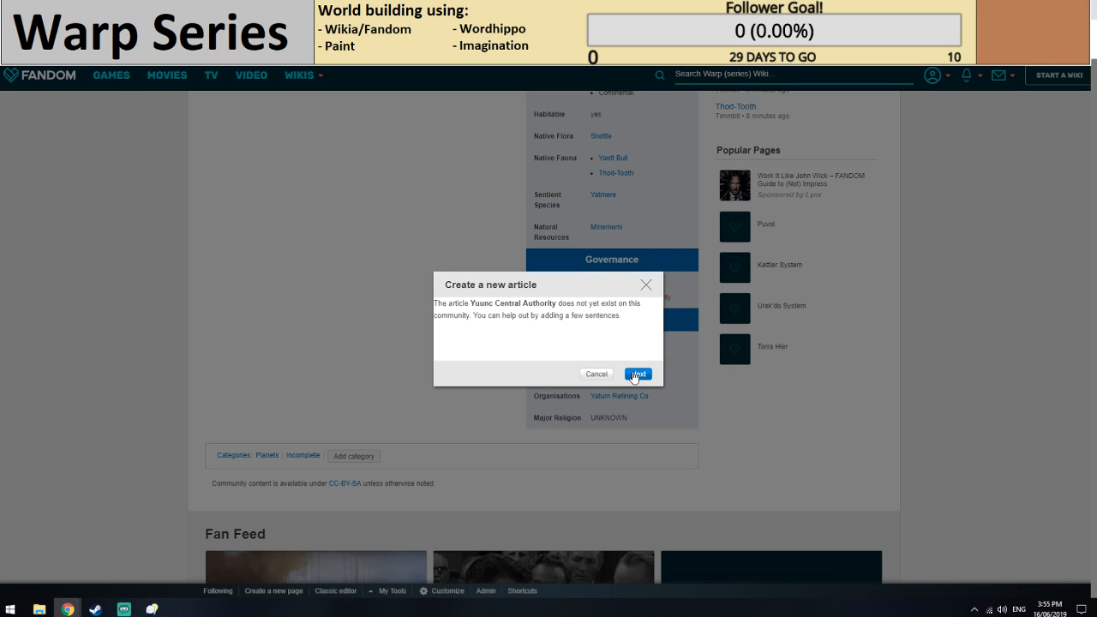
key("ctrl+Tab")
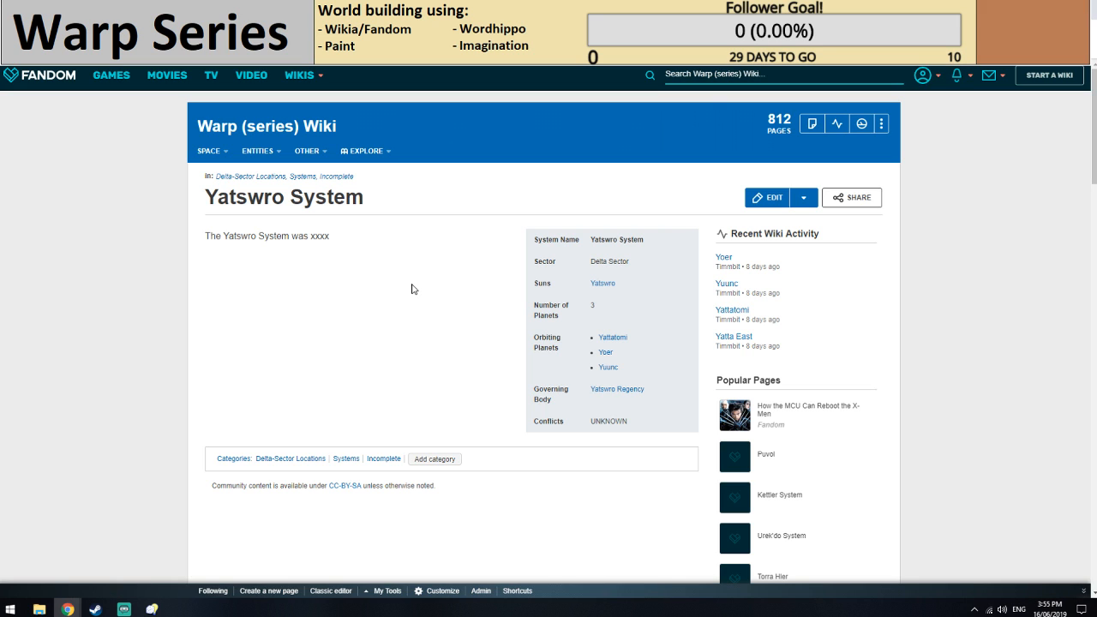